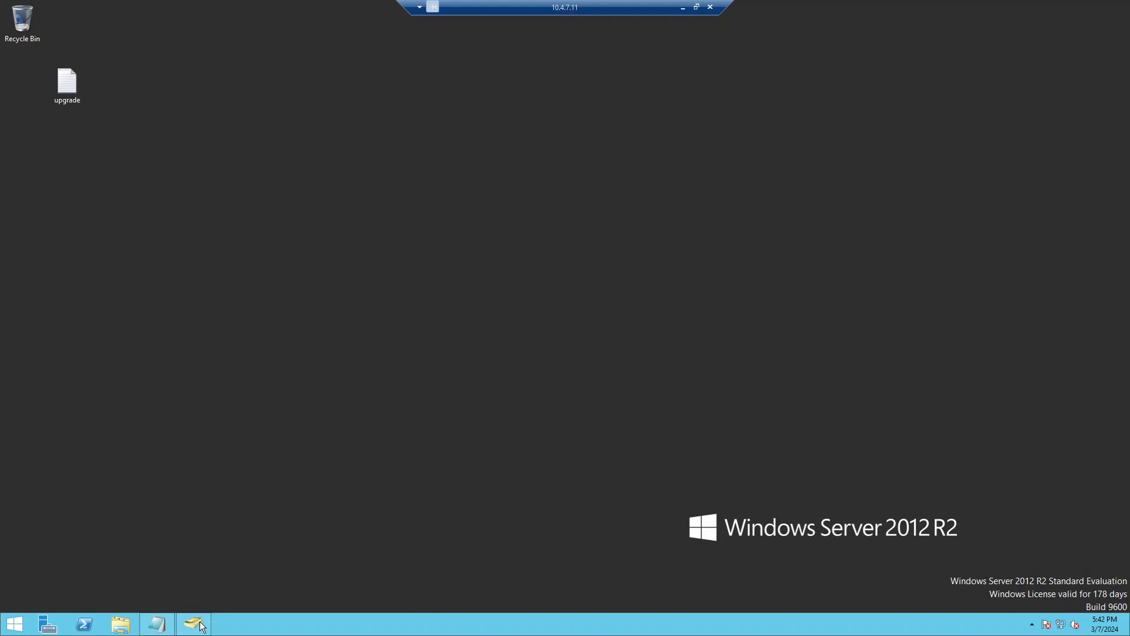
Step: Center the ADUC window and select DEV-DC02 and DEV-CLIENT01 in the Computers container
left_click_drag(323, 64, 605, 112)
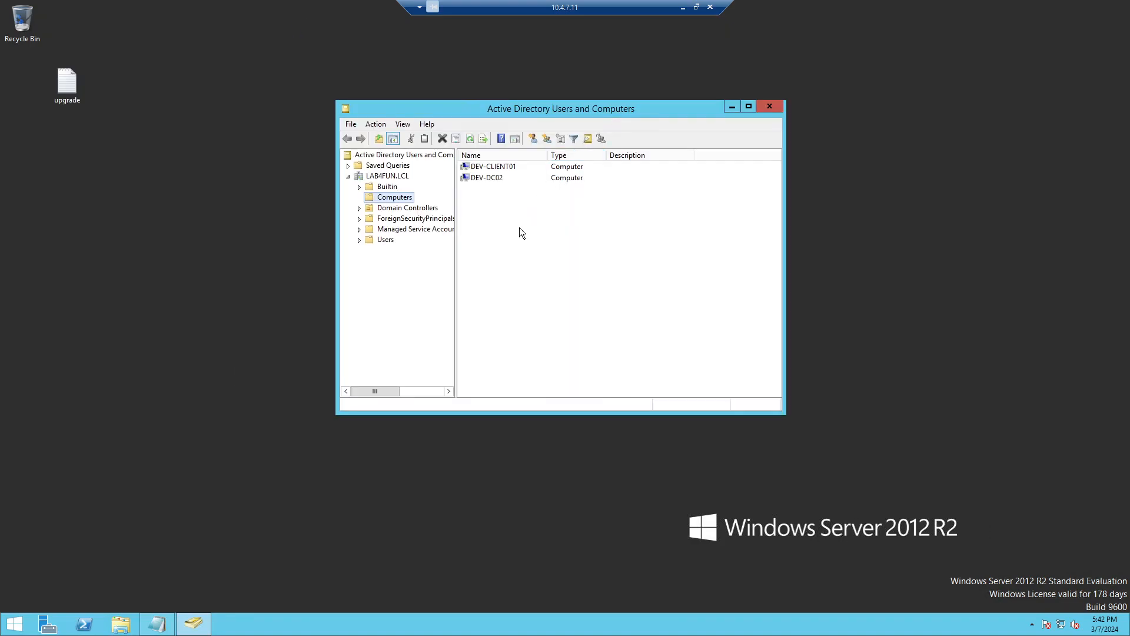
left_click(510, 178)
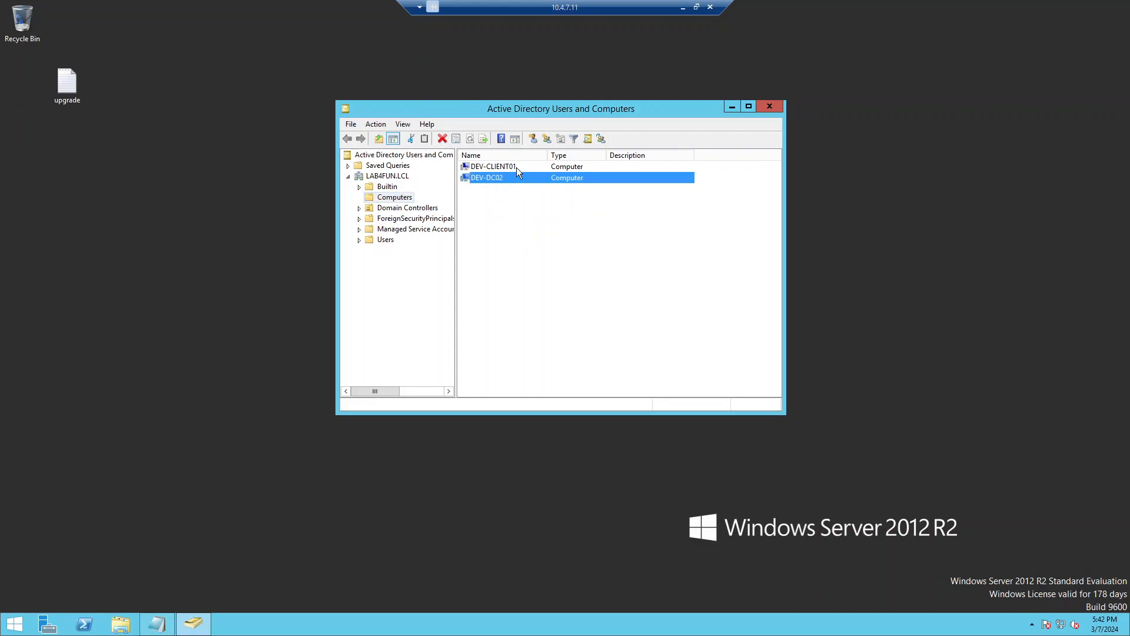
left_click(517, 167)
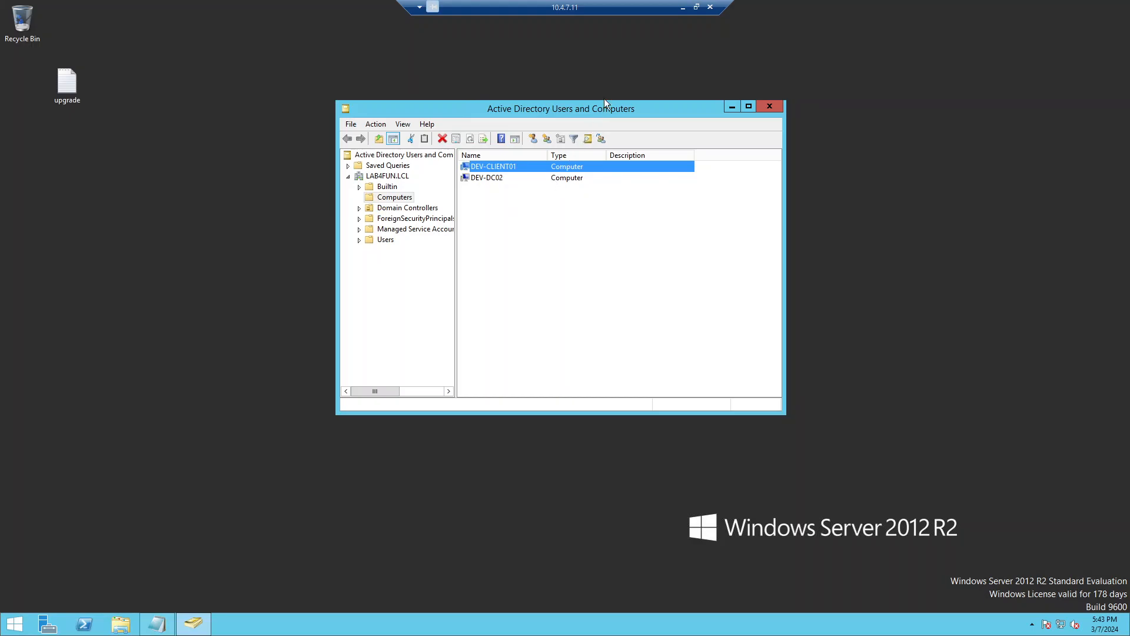
Step: Switch to the 10.4.7.12 session, launch Server Manager, and dismiss the Windows Admin Center notice
left_click(682, 7)
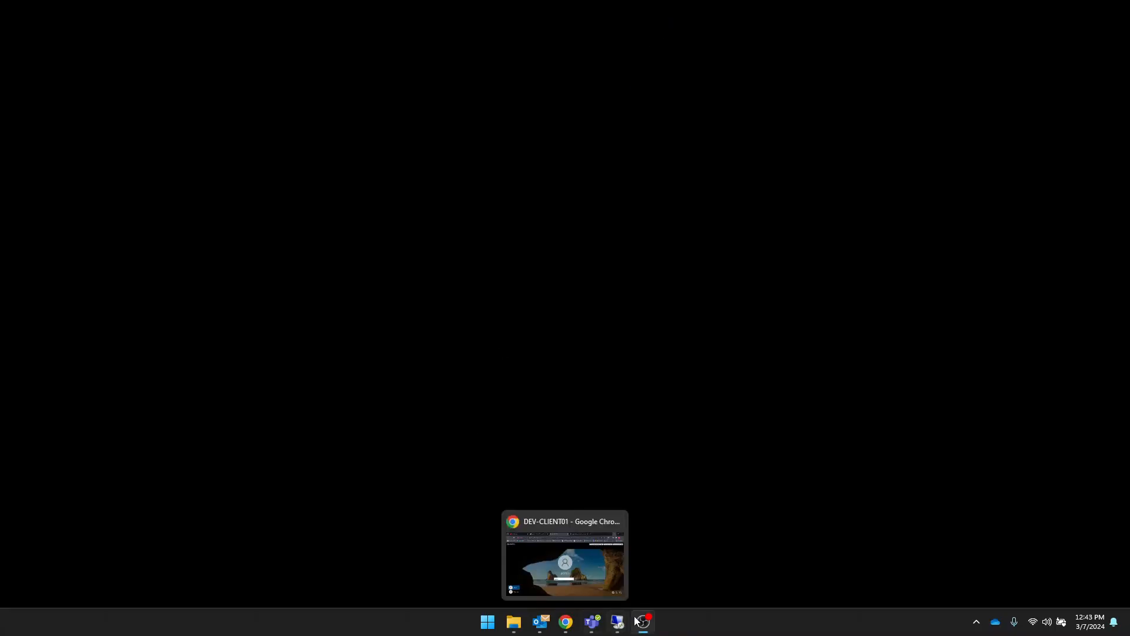
mouse_move(643, 619)
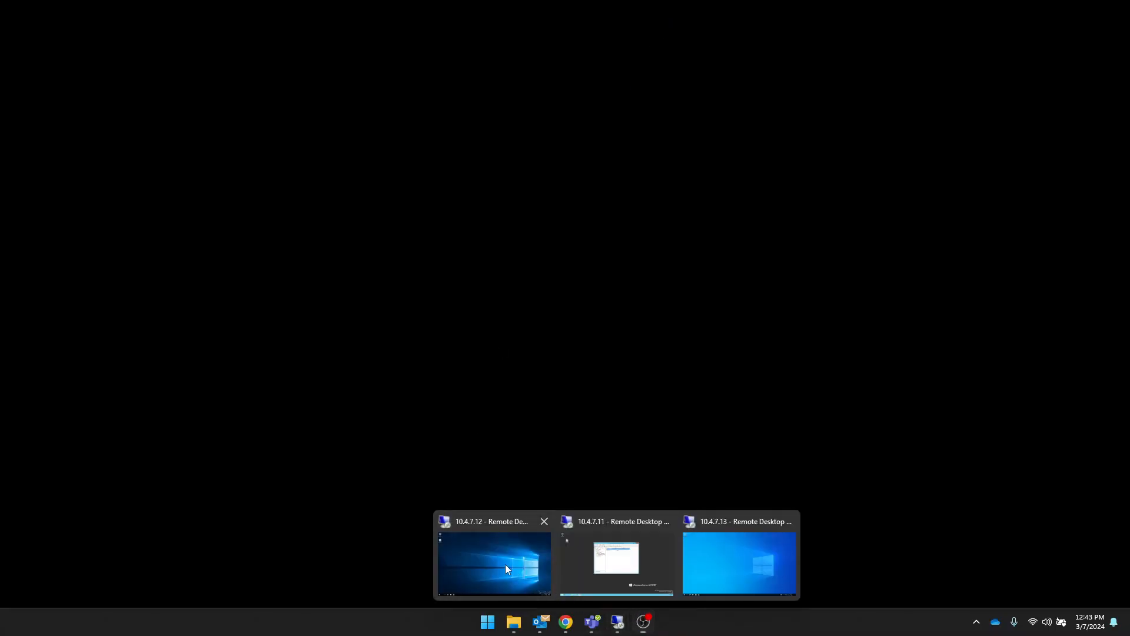
left_click(505, 564)
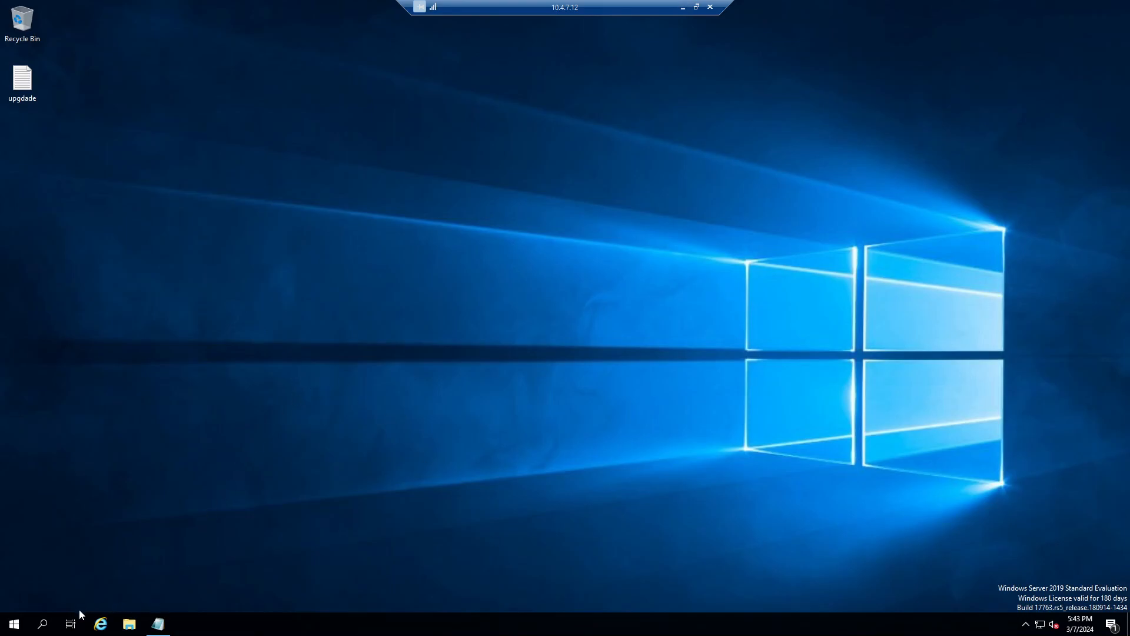
left_click(14, 624)
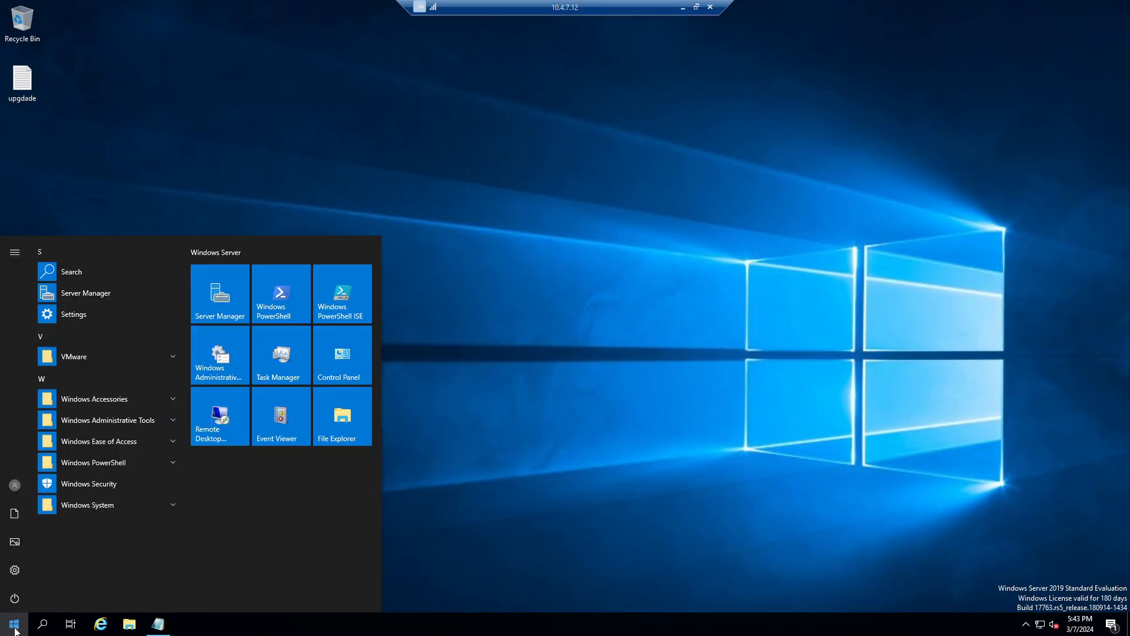
left_click(220, 293)
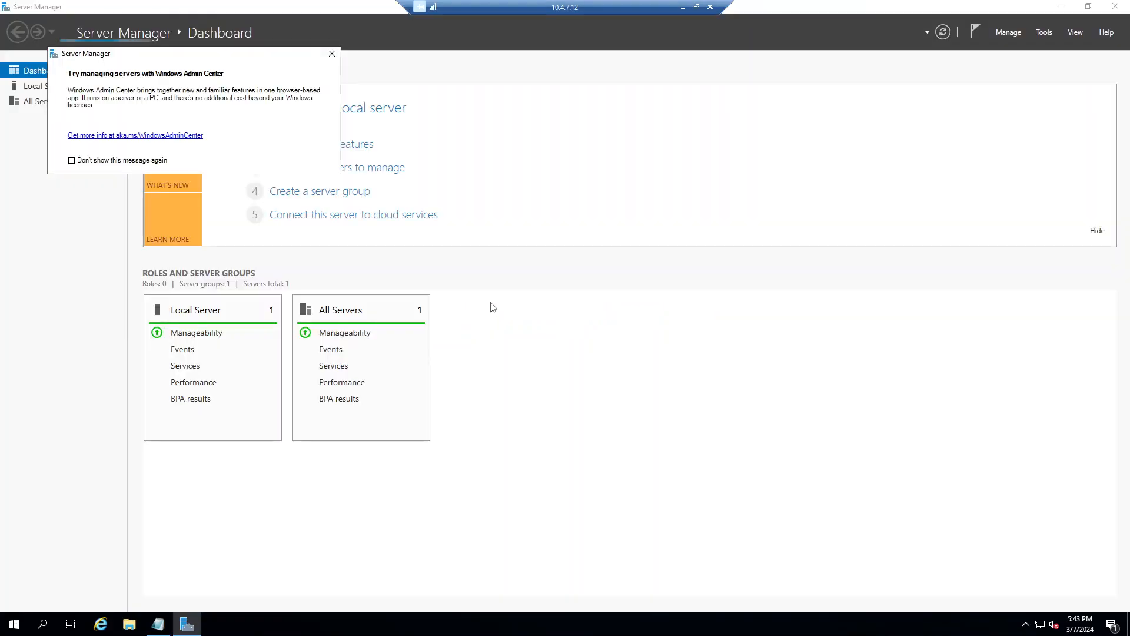
left_click(332, 54)
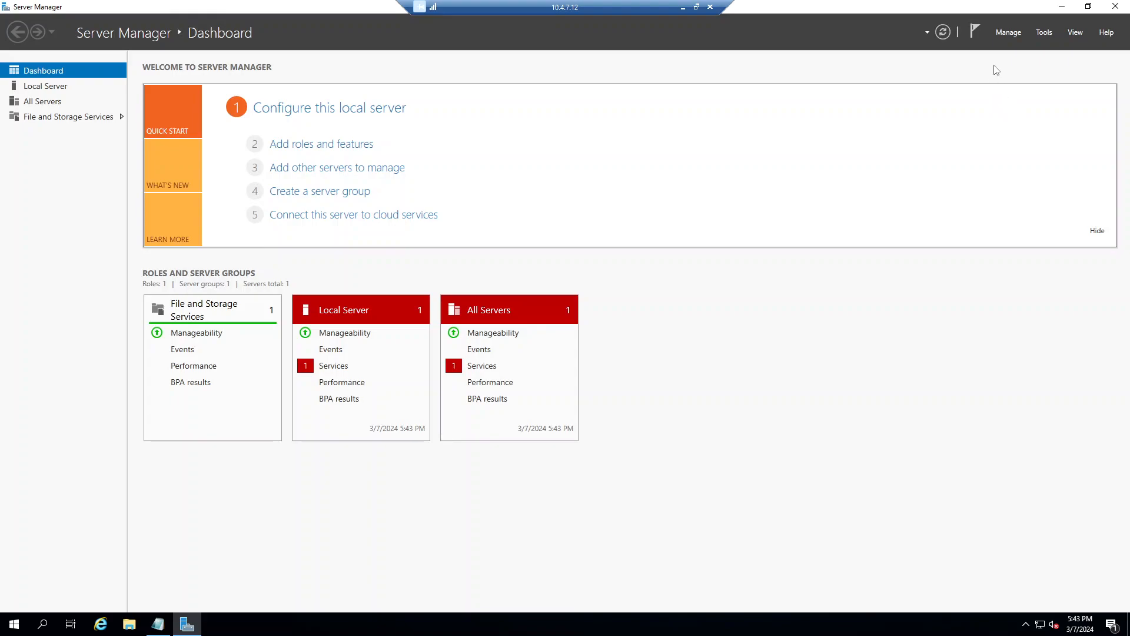
Step: Start Add Roles and Features for DEV-DC02 and select Active Directory Domain Services with its required features
left_click(1006, 35)
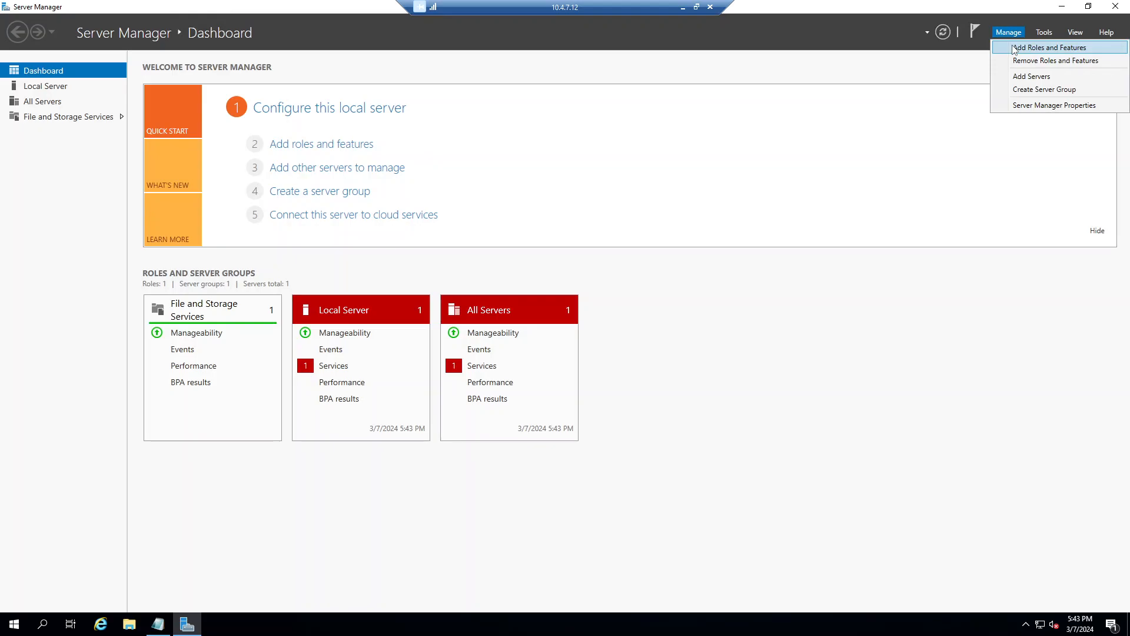
left_click(1014, 49)
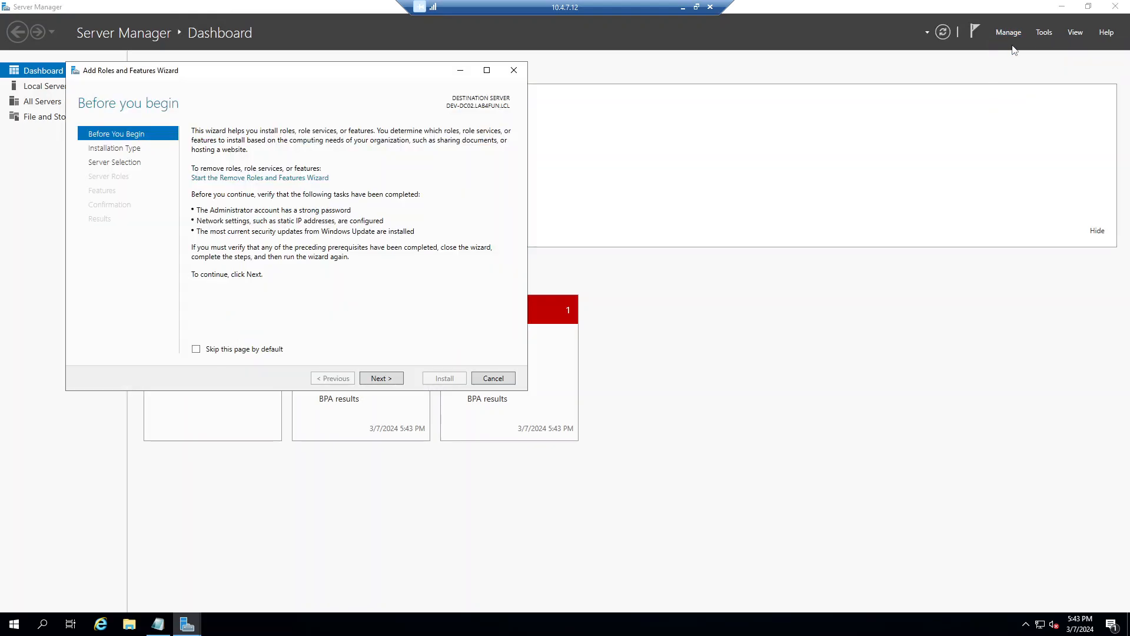
left_click(393, 382)
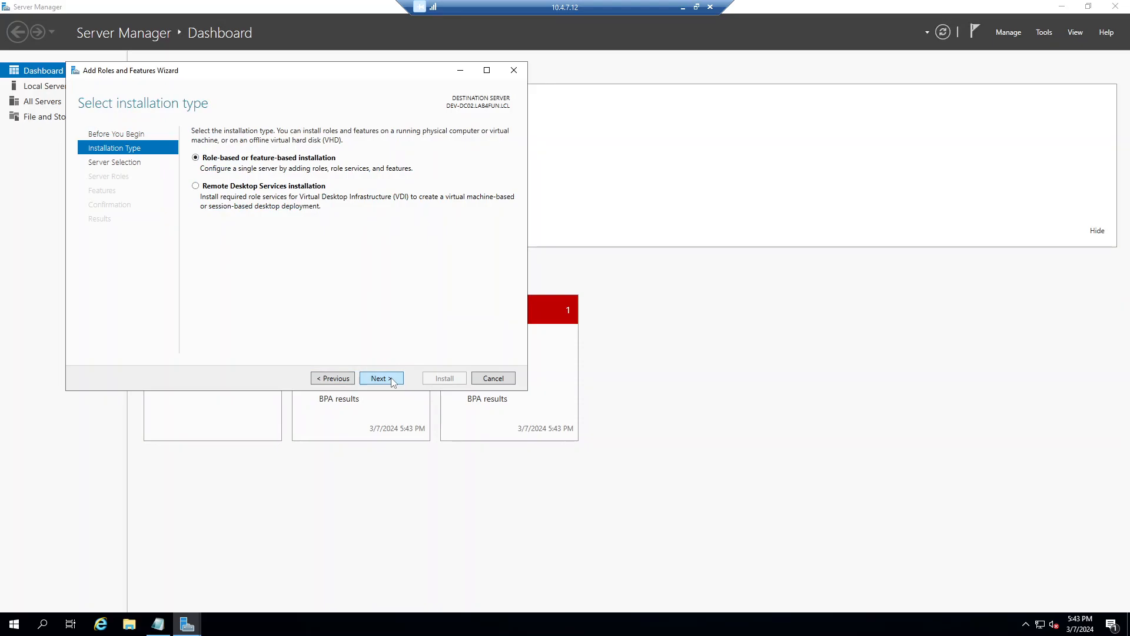
left_click(394, 382)
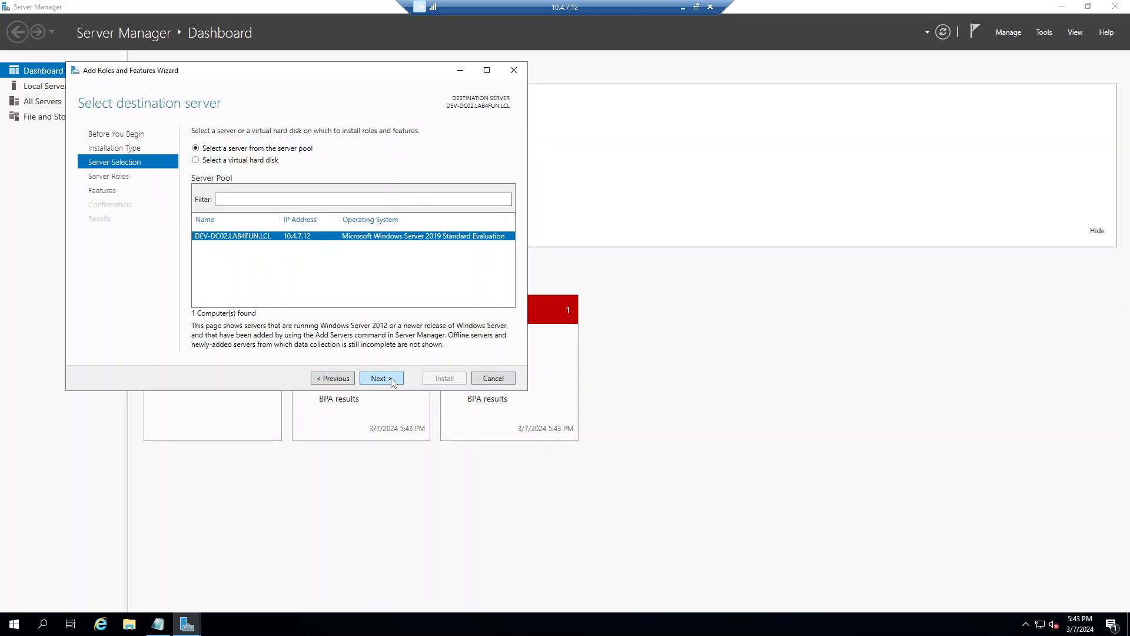
left_click(393, 382)
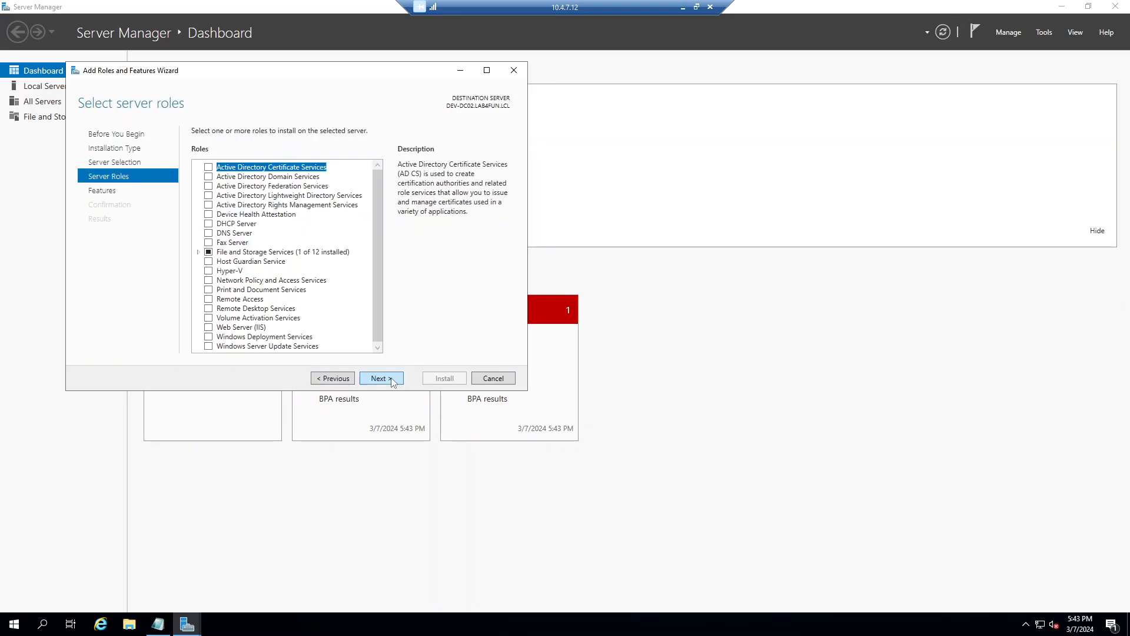
left_click(209, 178)
left_click(333, 331)
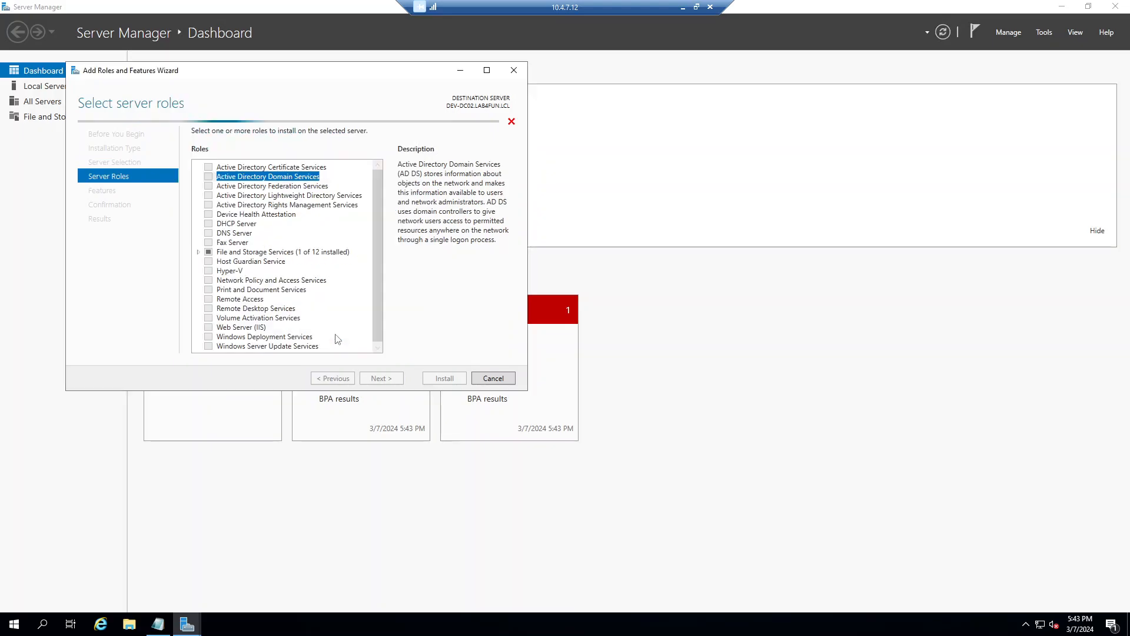
Step: Accept the default features and AD DS page, then install the role
left_click(393, 377)
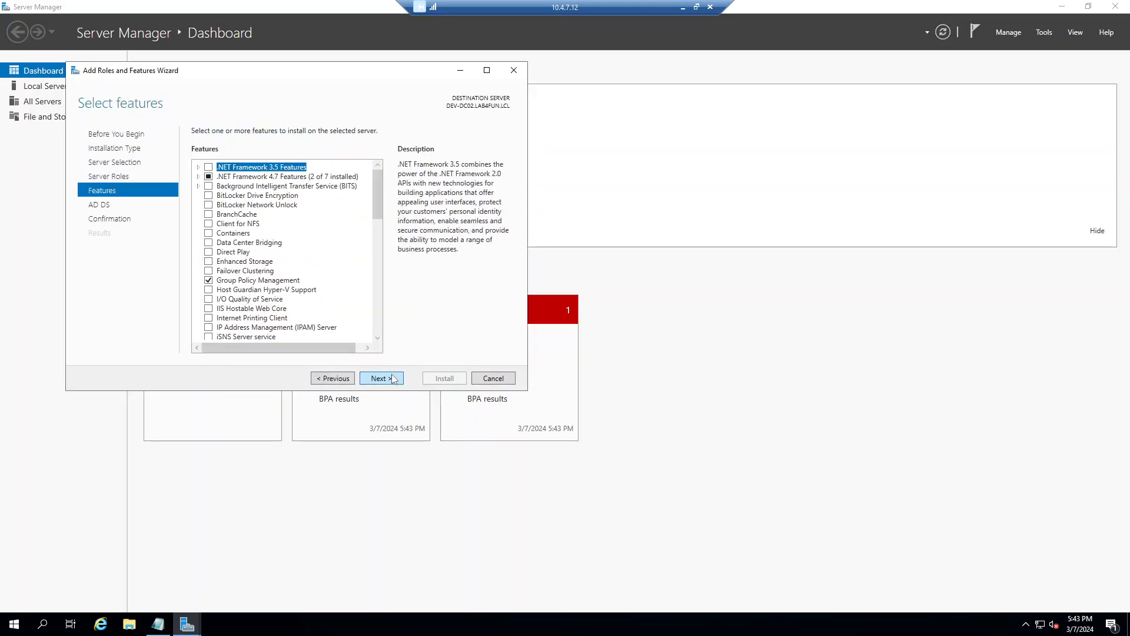
left_click(393, 379)
left_click(393, 378)
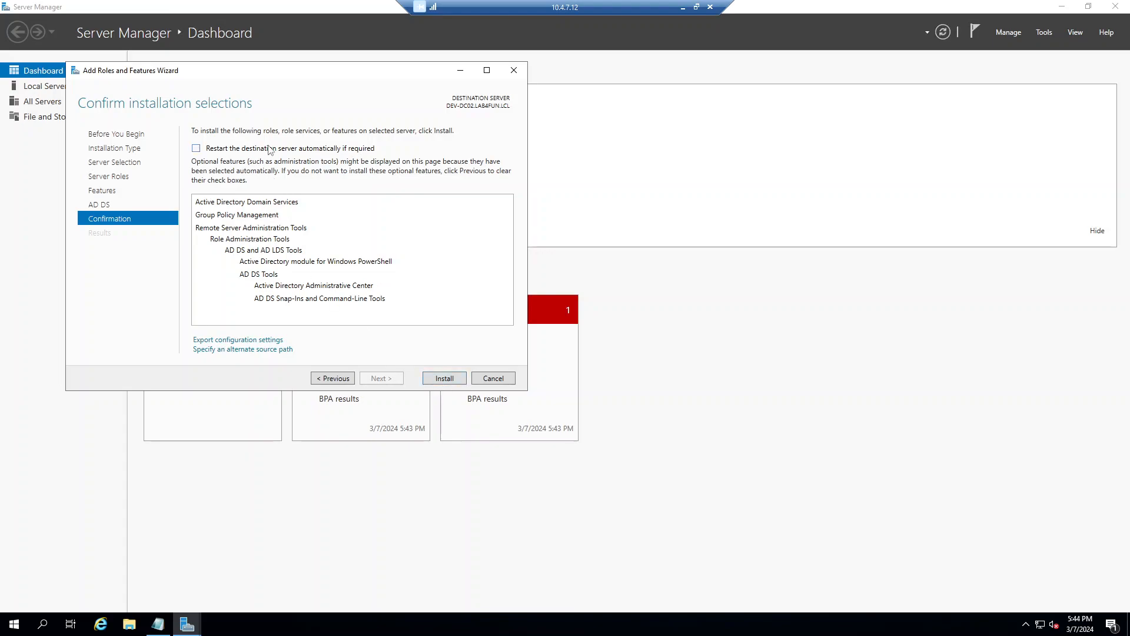
left_click(445, 378)
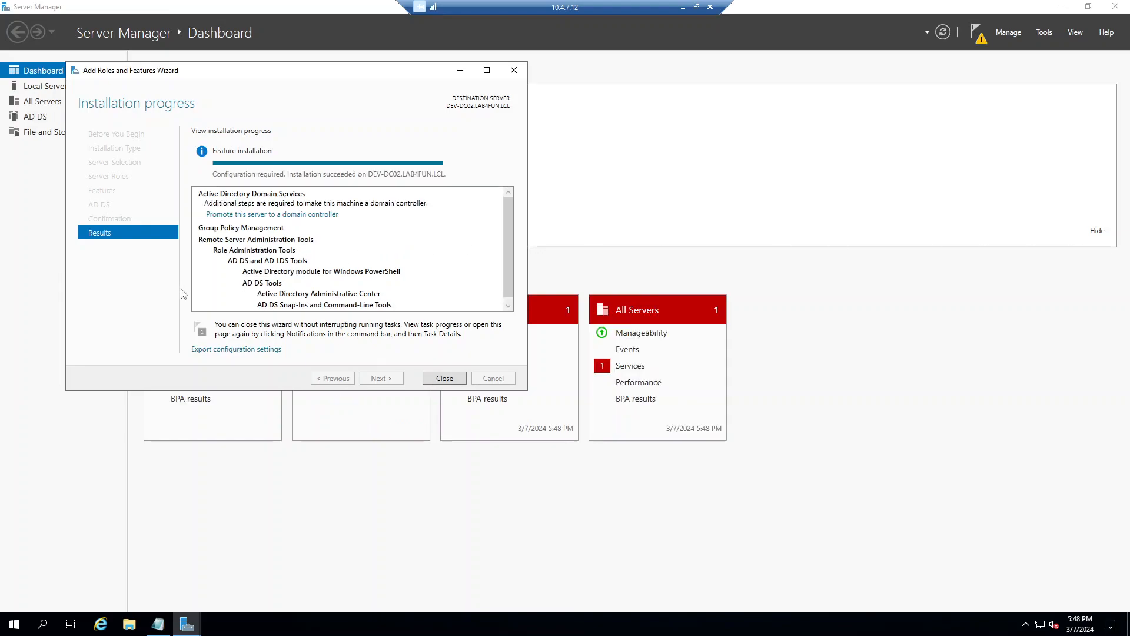
Step: Close the finished install wizard and start promoting this server to a domain controller
left_click(442, 380)
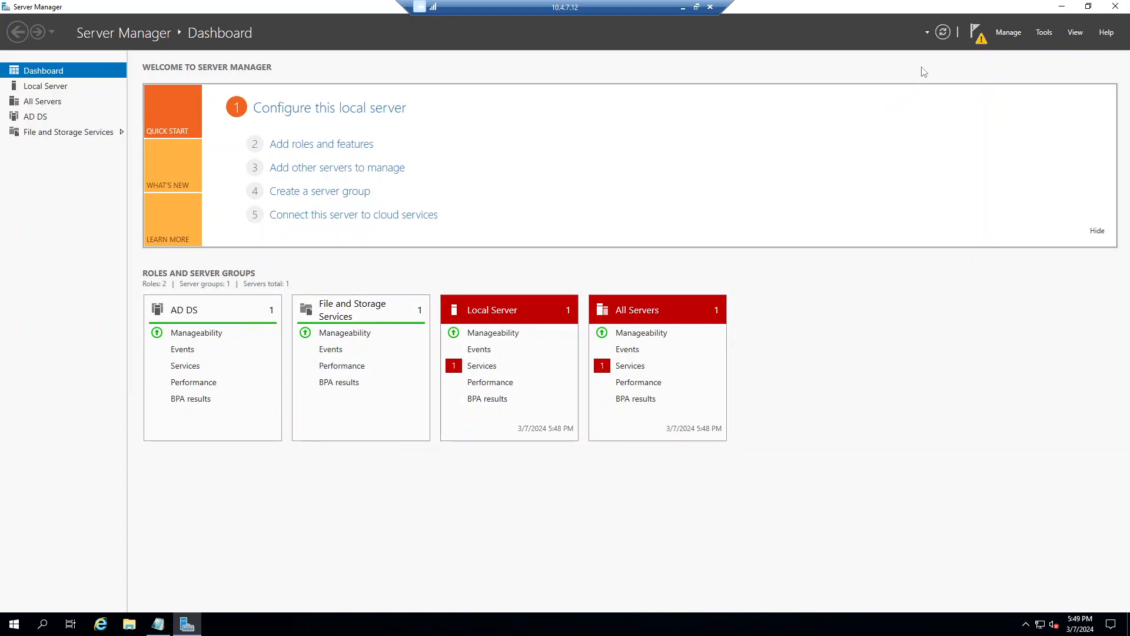
left_click(978, 40)
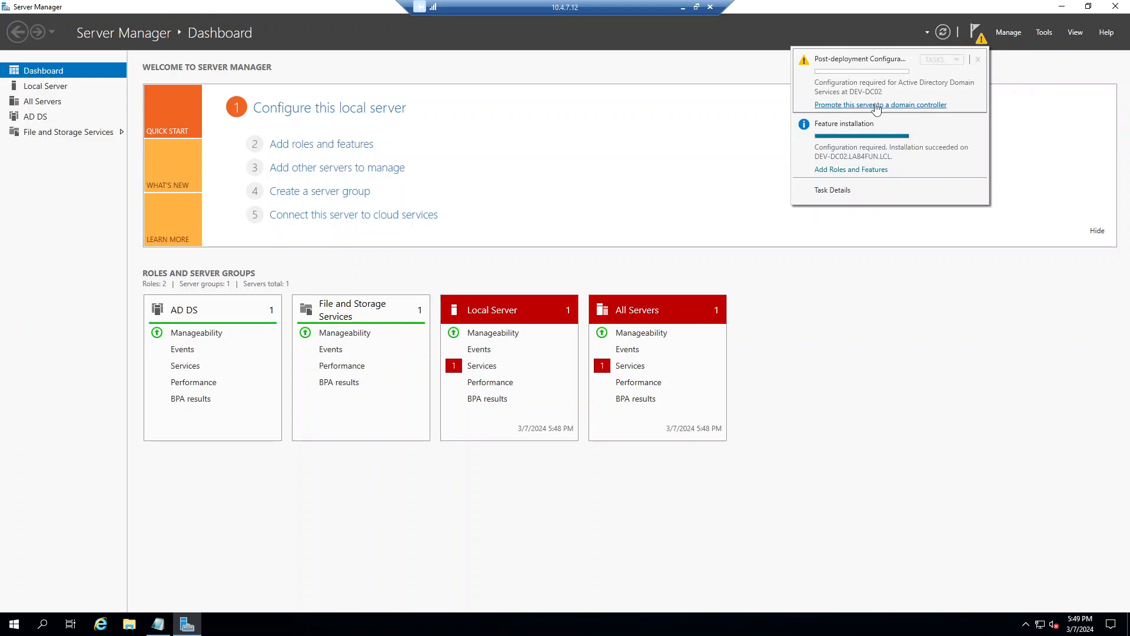
left_click(876, 105)
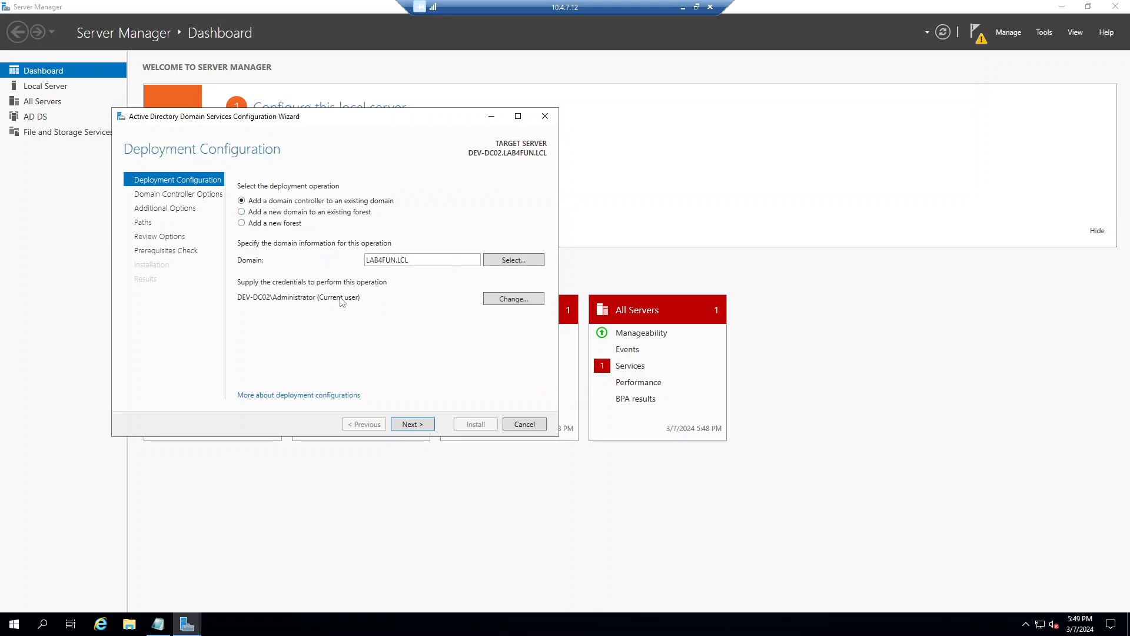
Step: Supply LAB4FUN administrator credentials for adding a domain controller to LAB4FUN.LCL
left_click(420, 425)
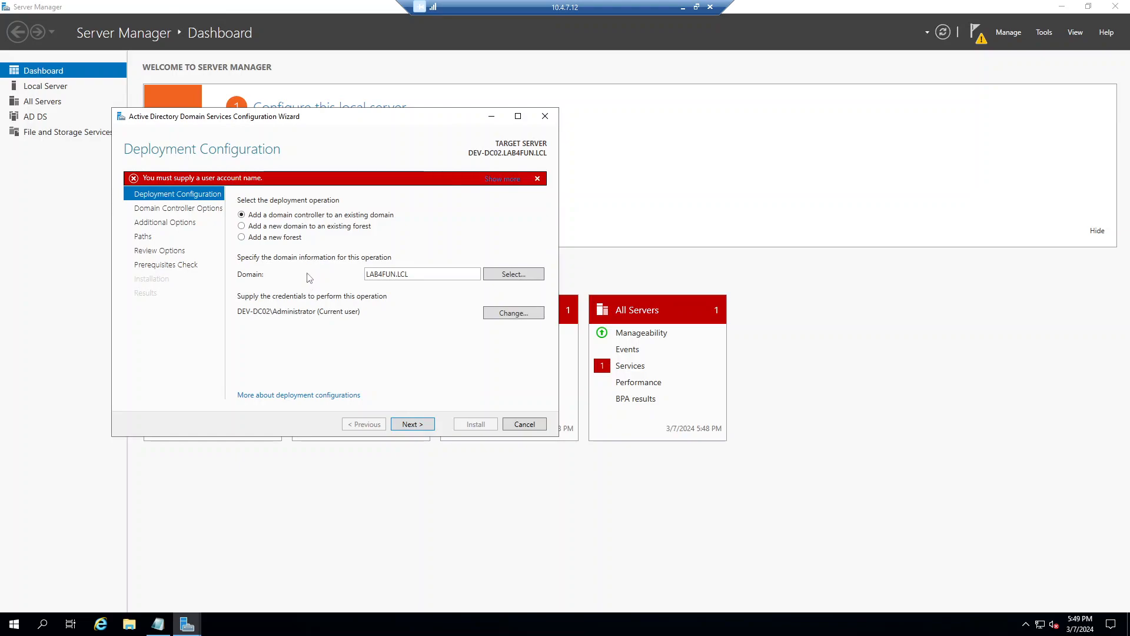
left_click(526, 314)
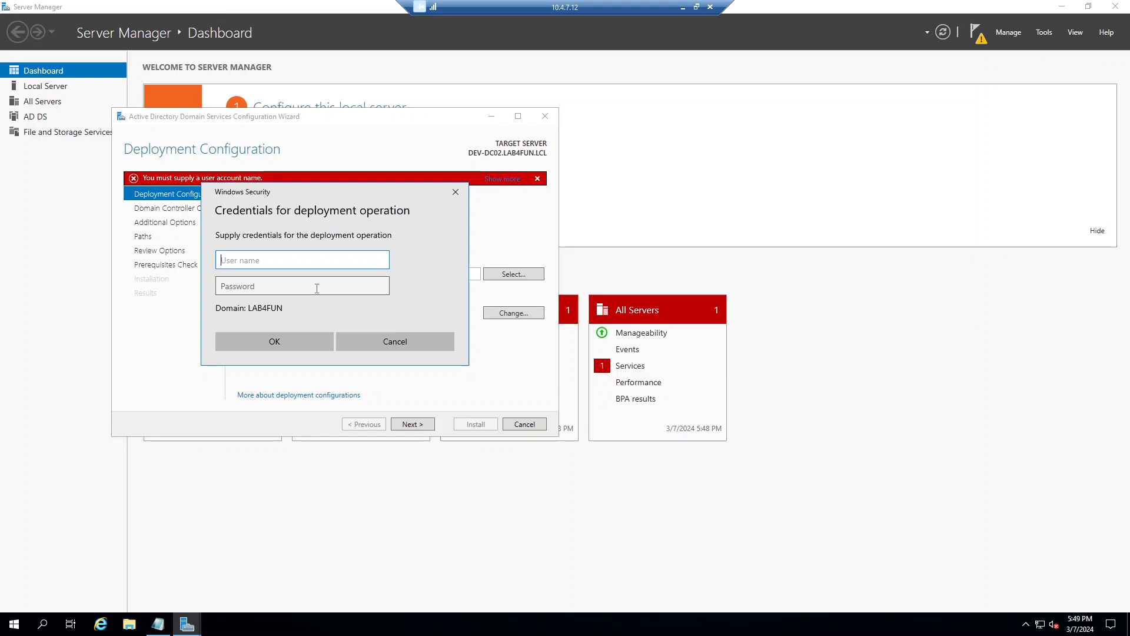
type("administrator")
key("Tab")
type("********")
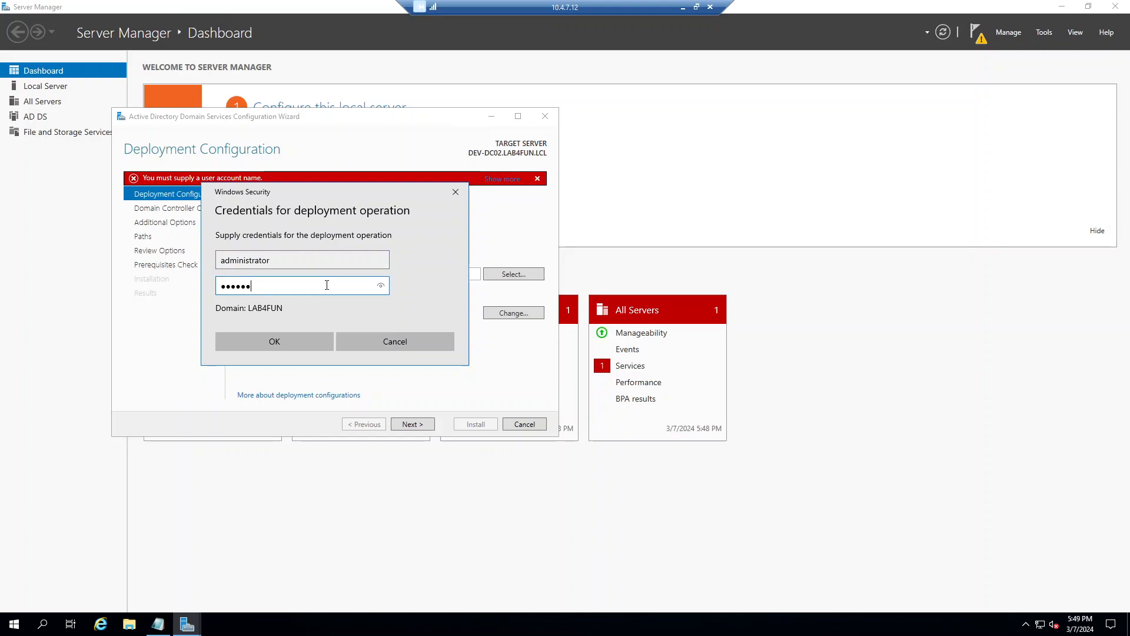
key("Return")
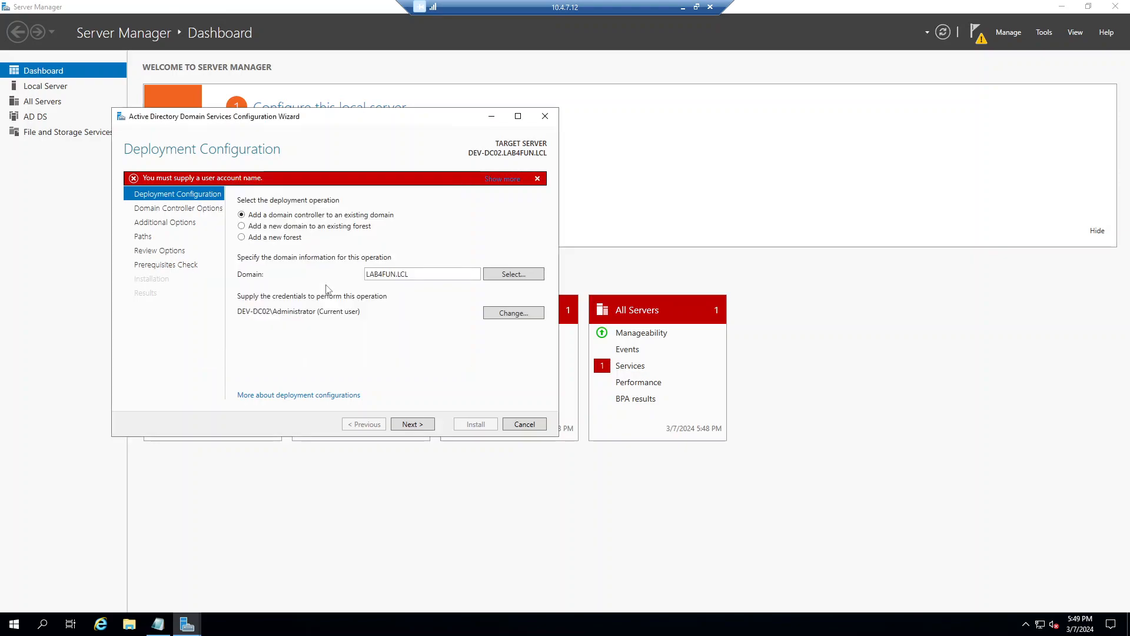
Step: Re-enter the administrator username and corrected password after the first credentials are rejected
left_click(430, 425)
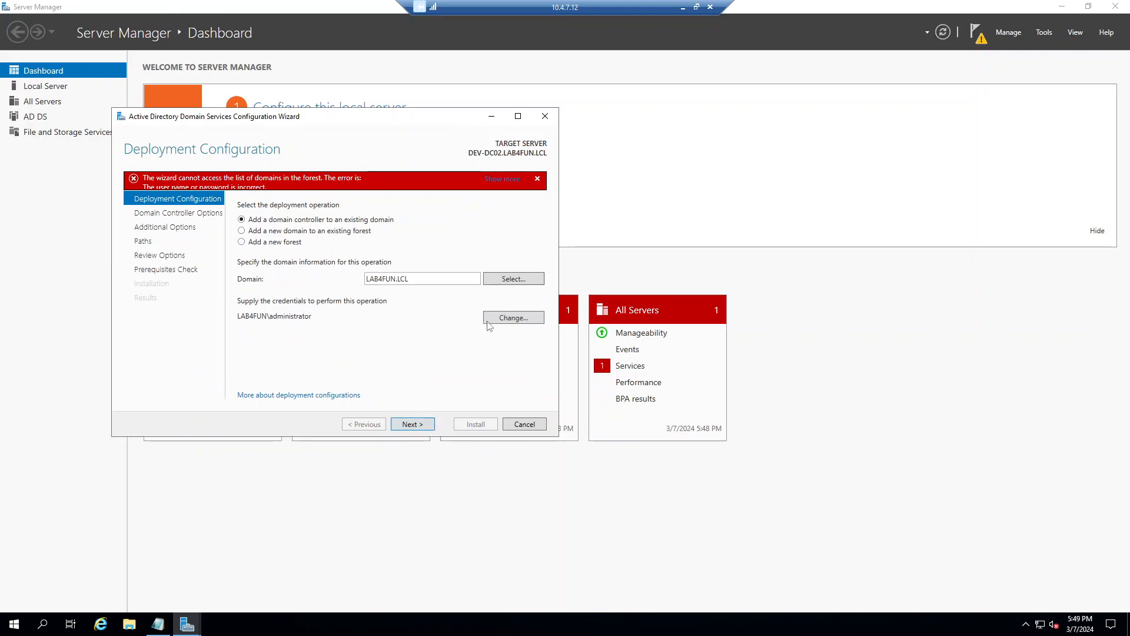
left_click(512, 319)
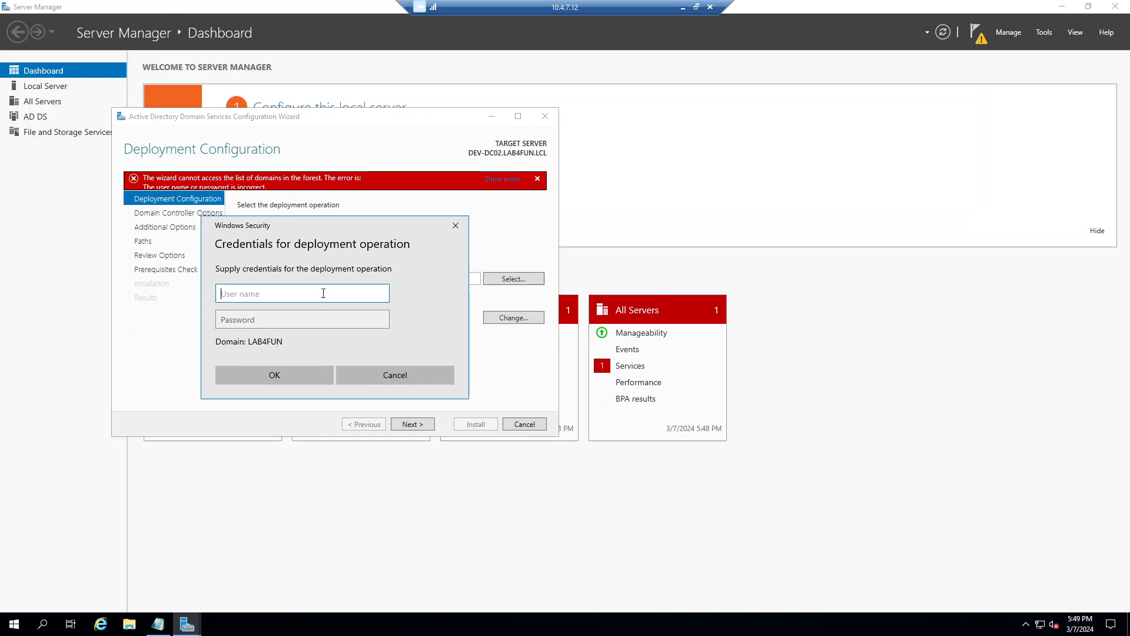
type("administrator")
key("Tab")
type("•••••••••")
key("Return")
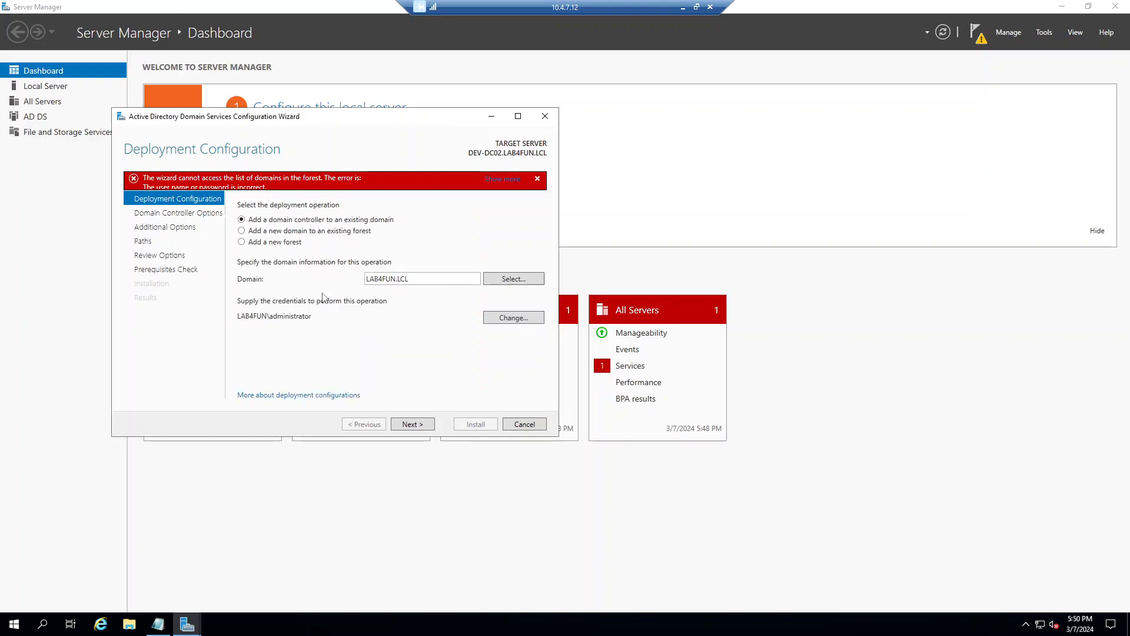
Step: Keep DNS server and Global Catalog, enter and confirm the DSRM password, then continue
left_click(412, 424)
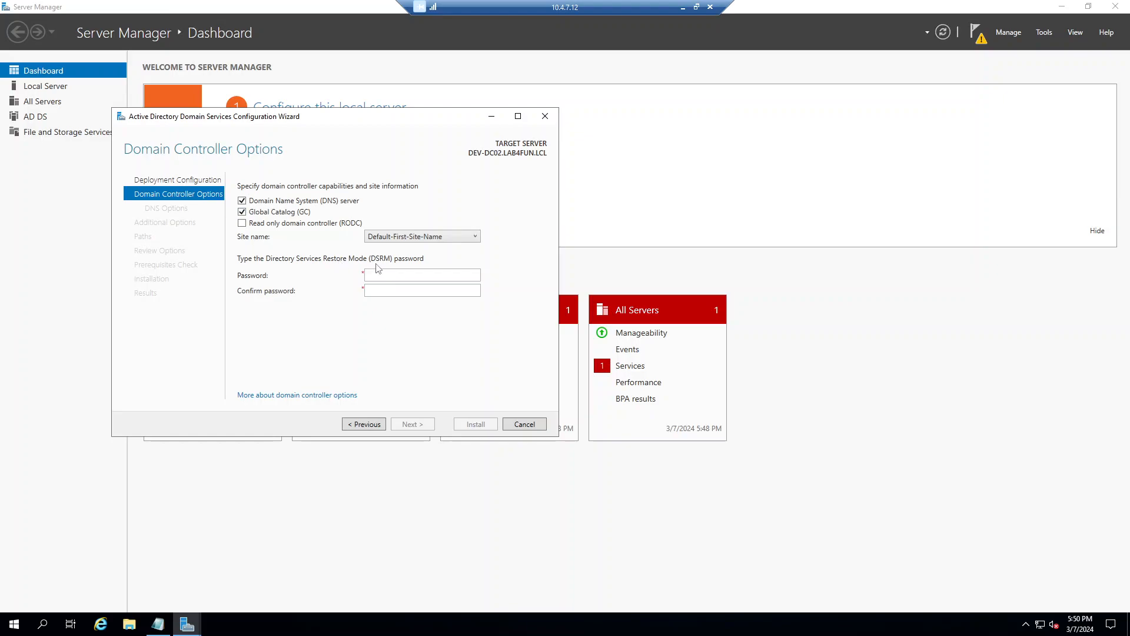
left_click(389, 274)
type("••••••••")
key("Tab")
type("•••••••••")
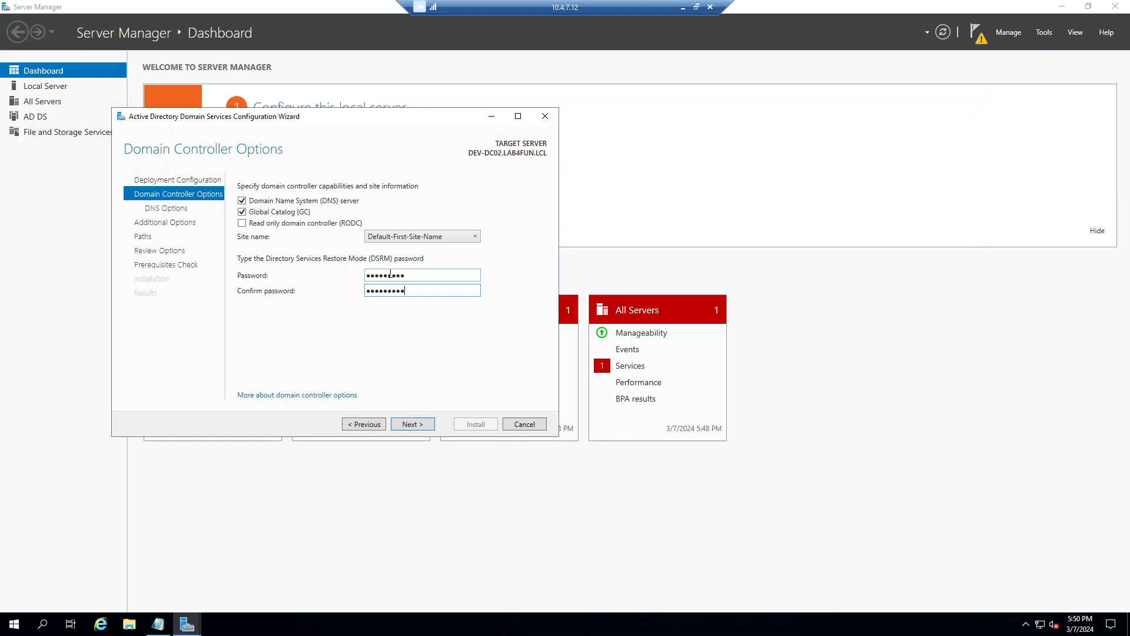
left_click(413, 424)
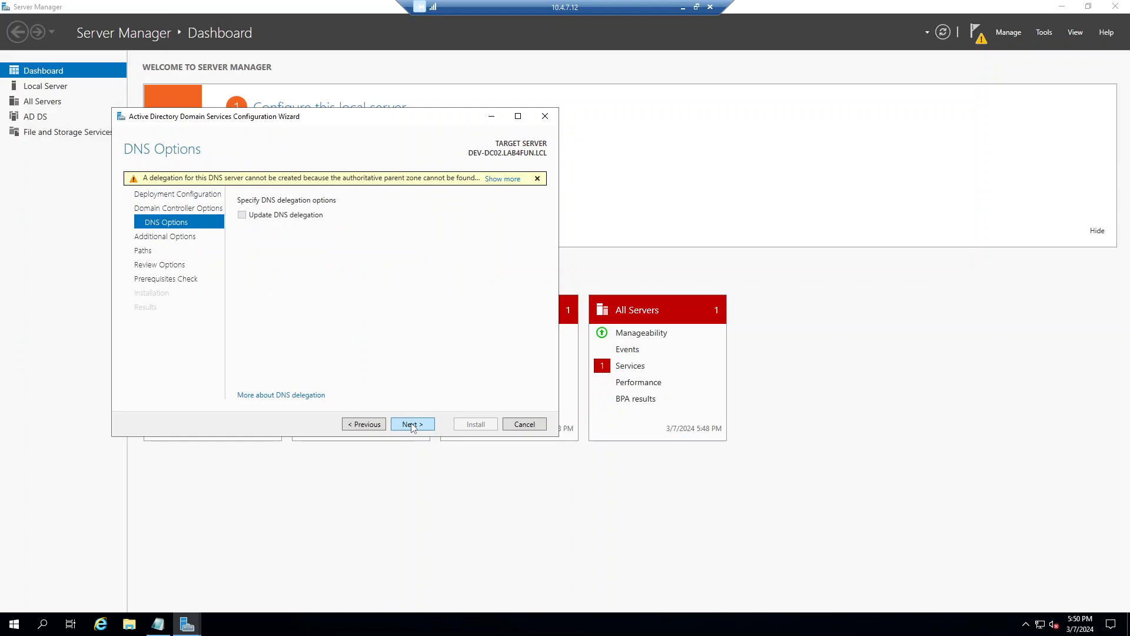
Step: Replicate from DEV-DC01.LAB4FUN.LCL, keep default database, log and SYSVOL paths, and run prerequisite checks
left_click(412, 424)
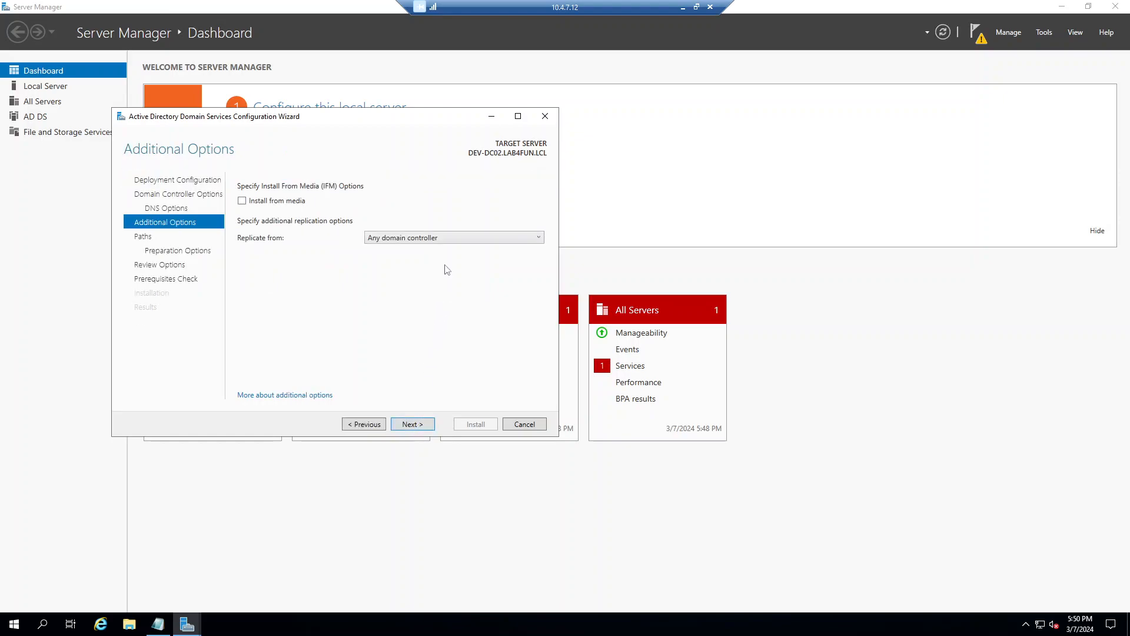
left_click(457, 242)
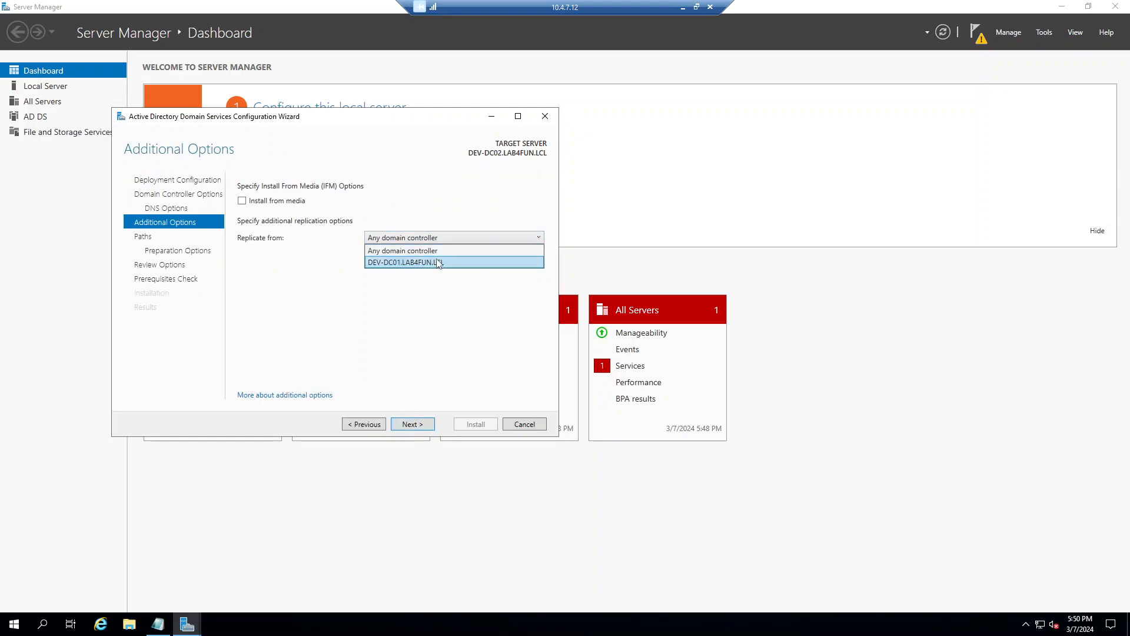
left_click(439, 263)
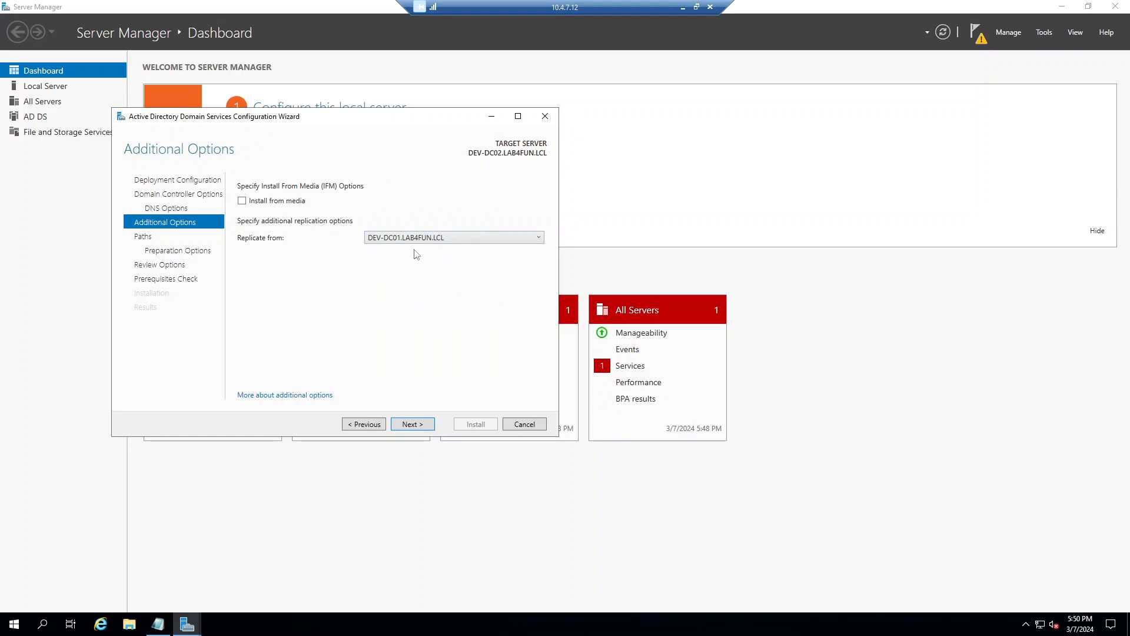
left_click(415, 425)
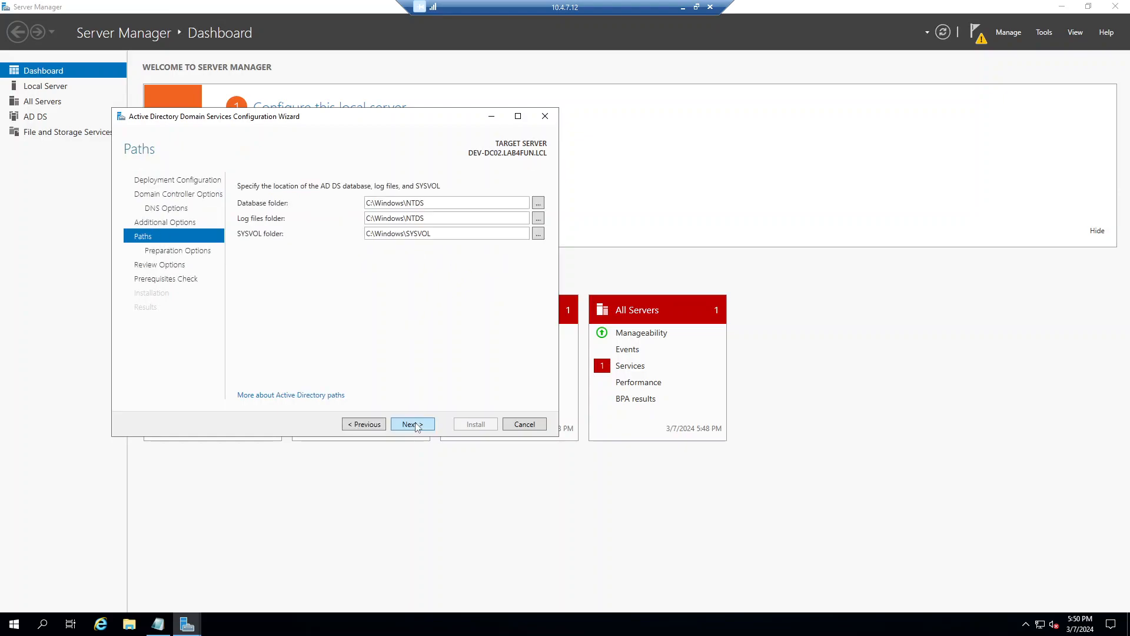
left_click(415, 425)
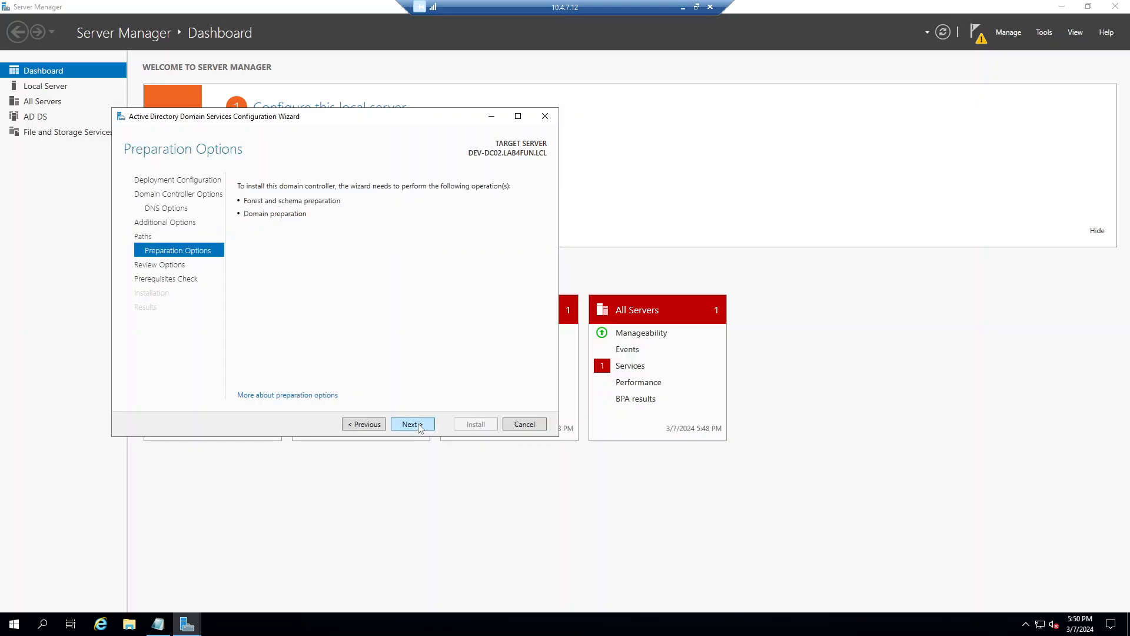
left_click(415, 424)
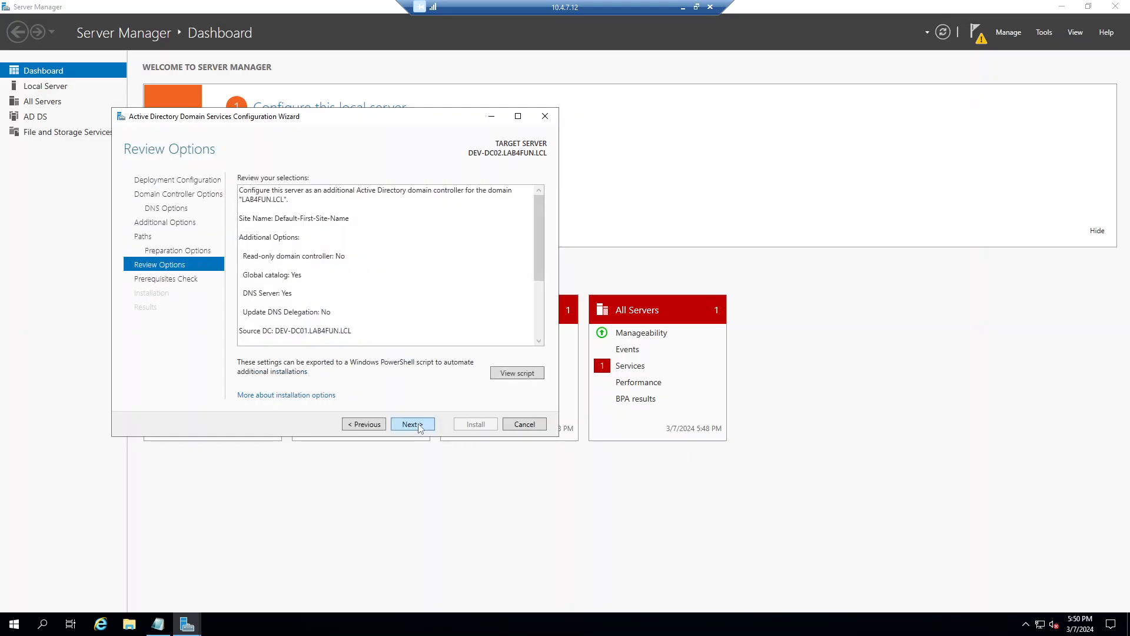
left_click(416, 424)
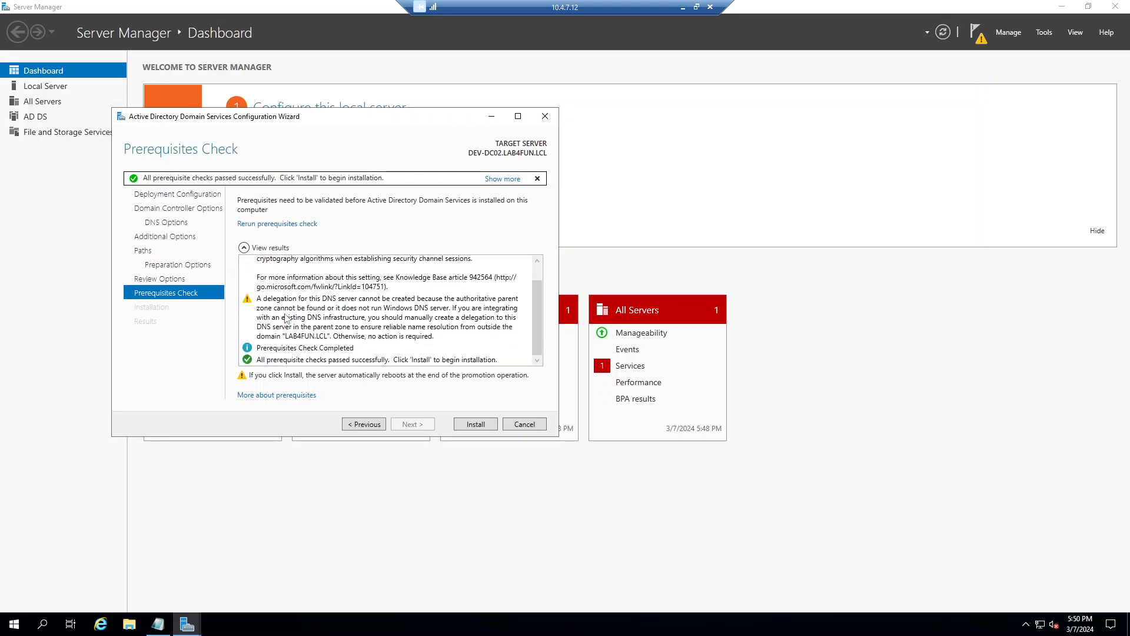
scroll(288, 317, "up", 1)
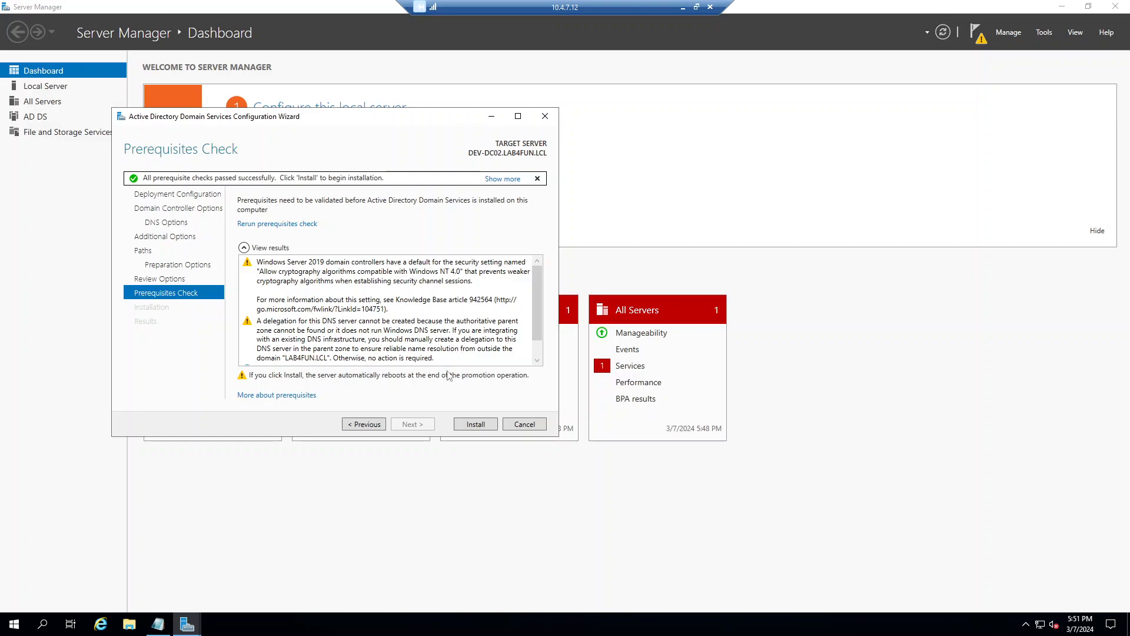
Step: Install the domain controller promotion and return to DEV-DC02's desktop after its restart
left_click(476, 425)
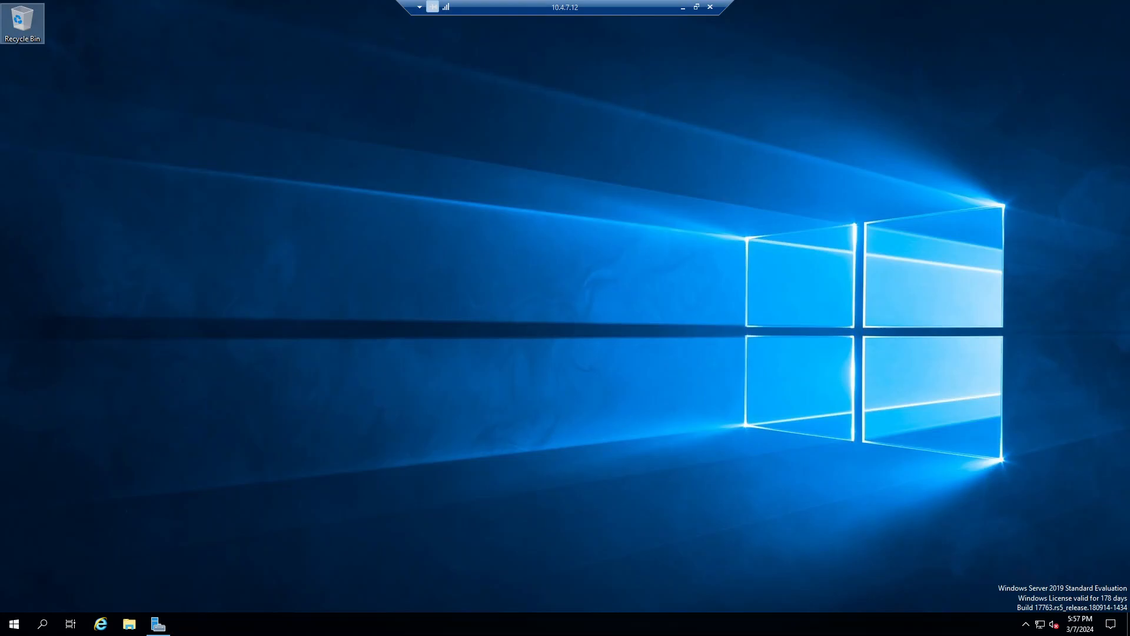
left_click(683, 7)
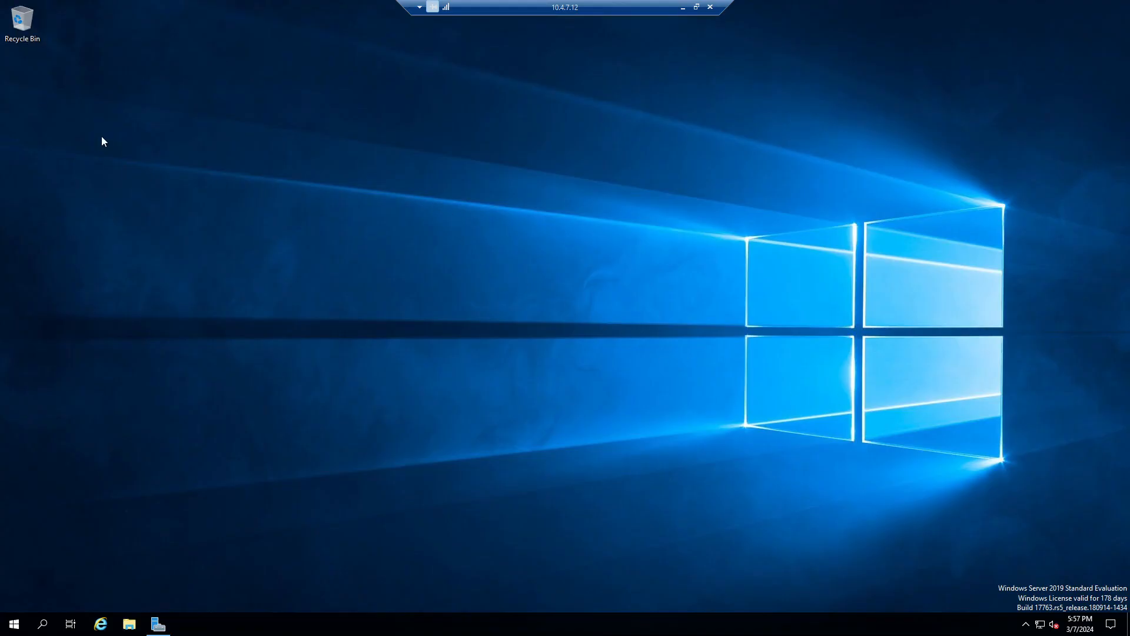
Step: Open Active Directory Users and Computers on LAB4FUN.LCL Users, then switch to the 10.4.7.11 session
key("ctrl+v")
left_click(22, 629)
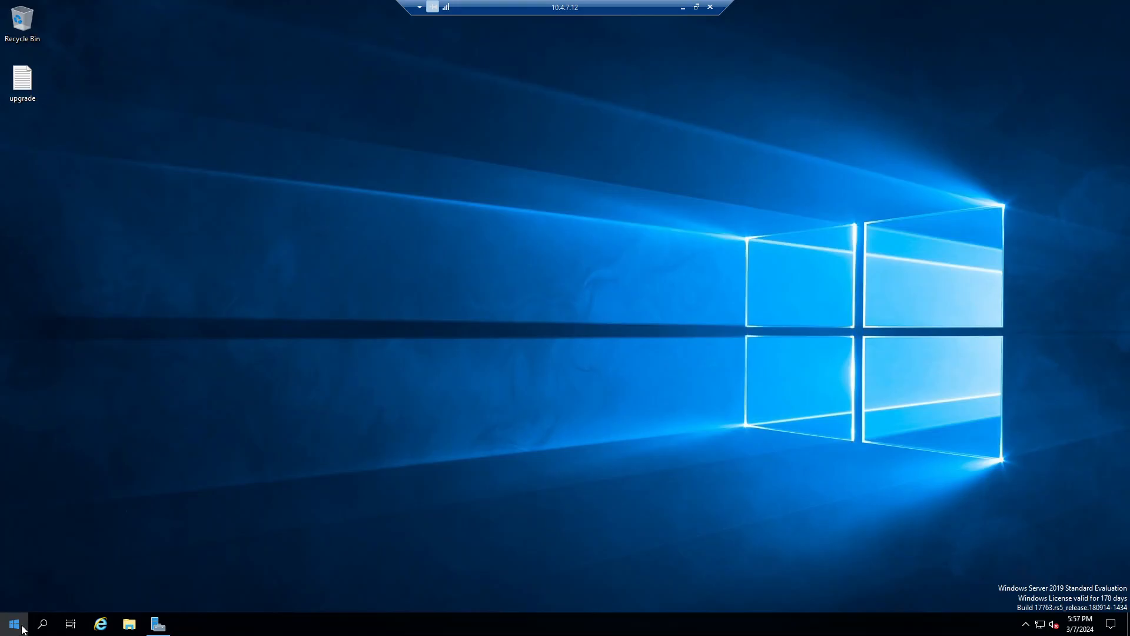
type("user")
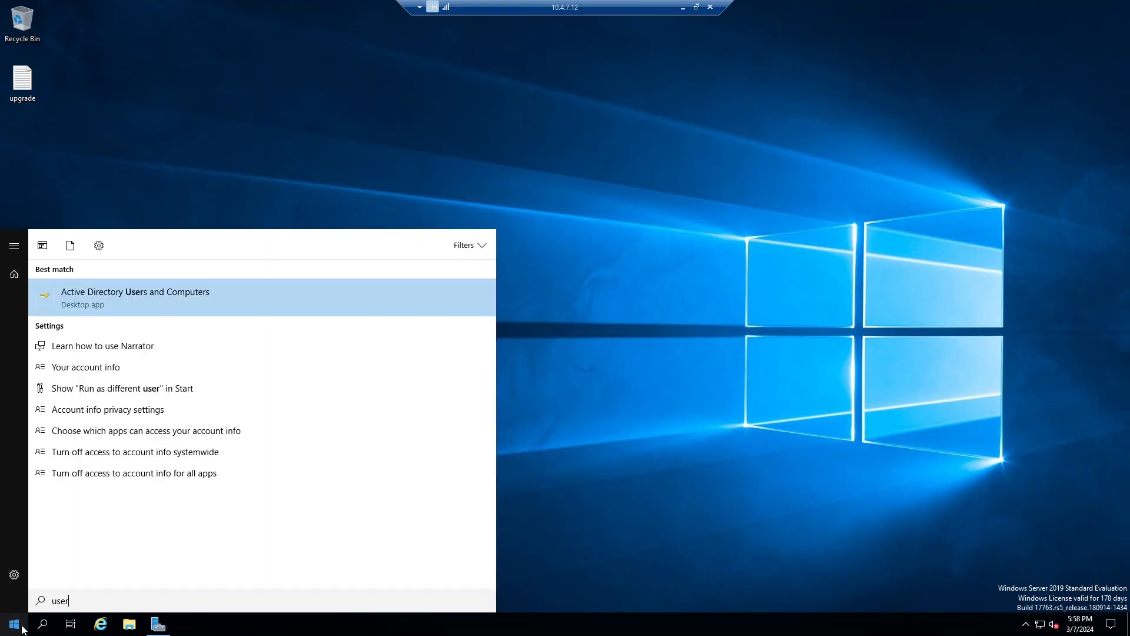
key("Return")
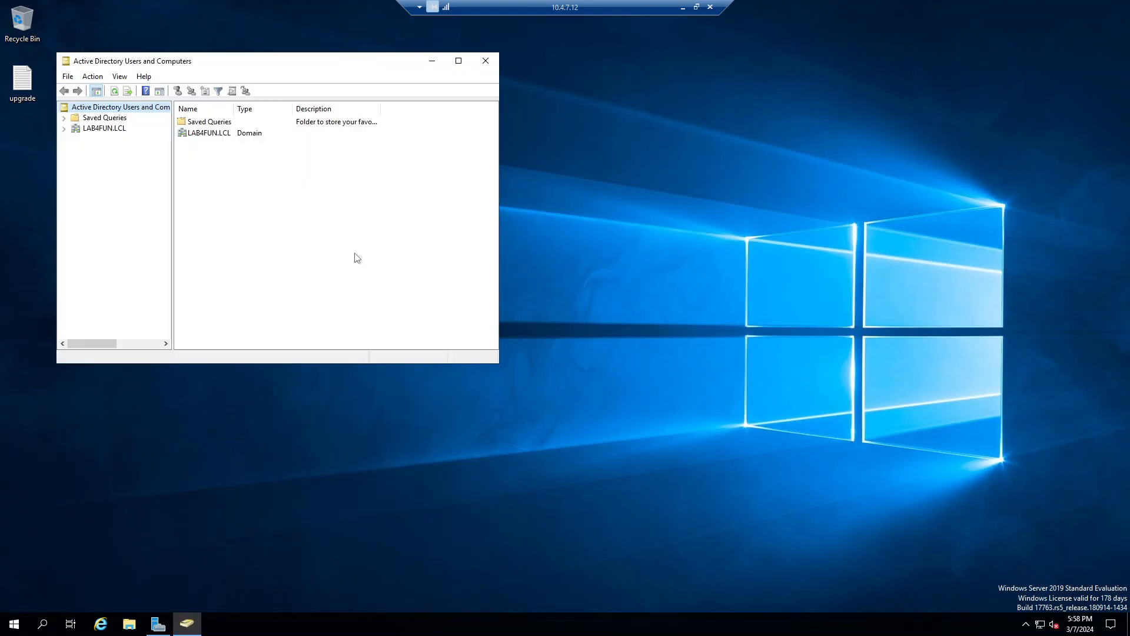
left_click(64, 128)
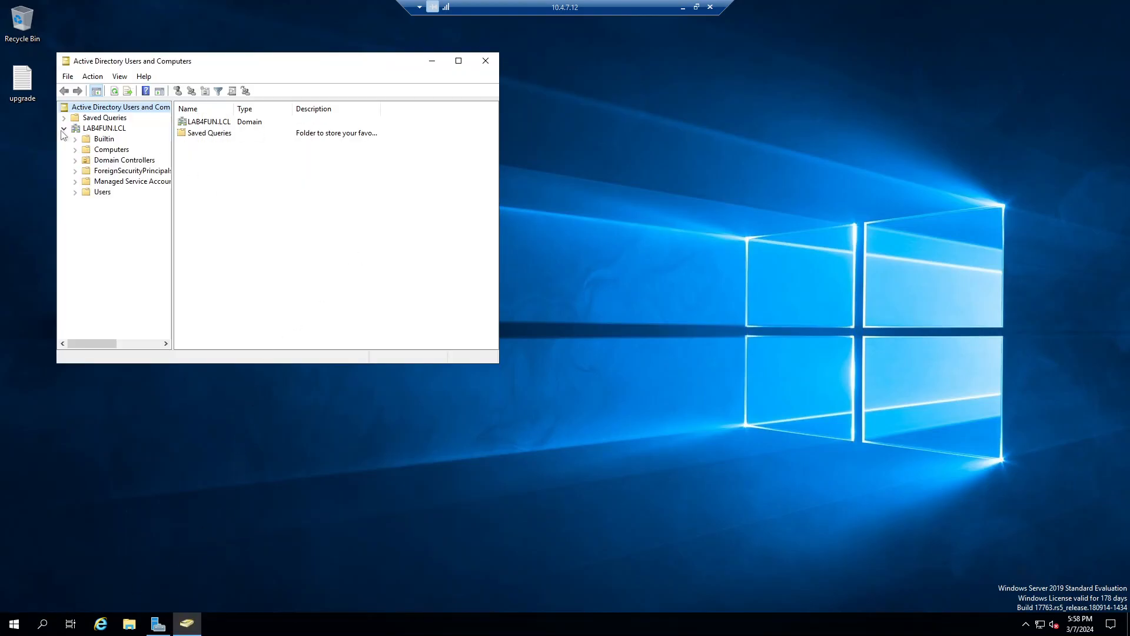
left_click(97, 192)
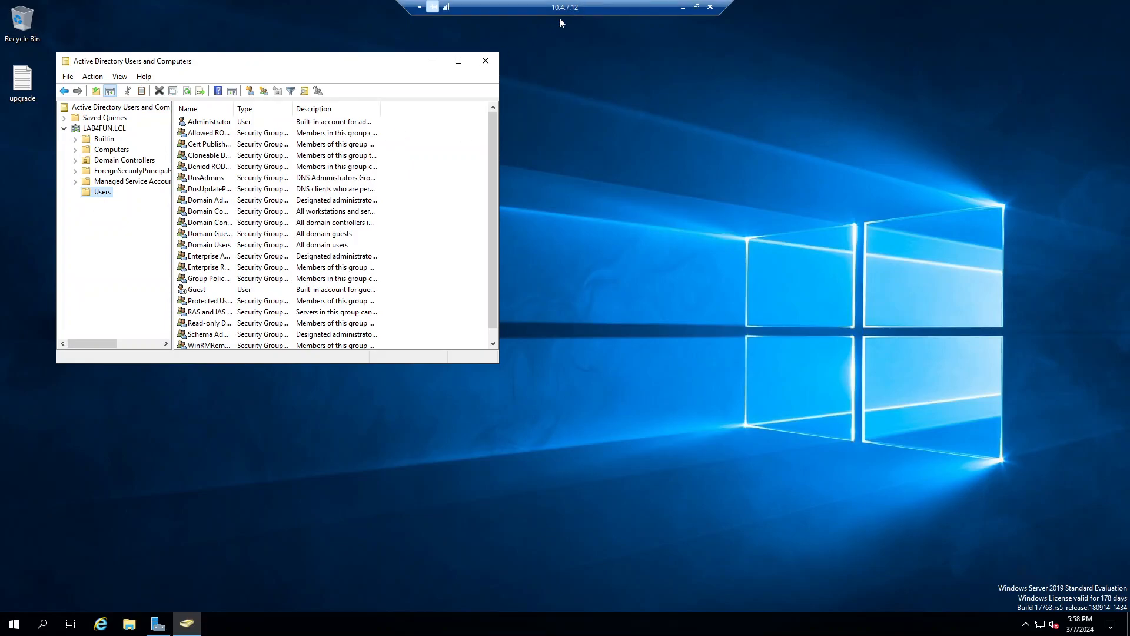
left_click(682, 8)
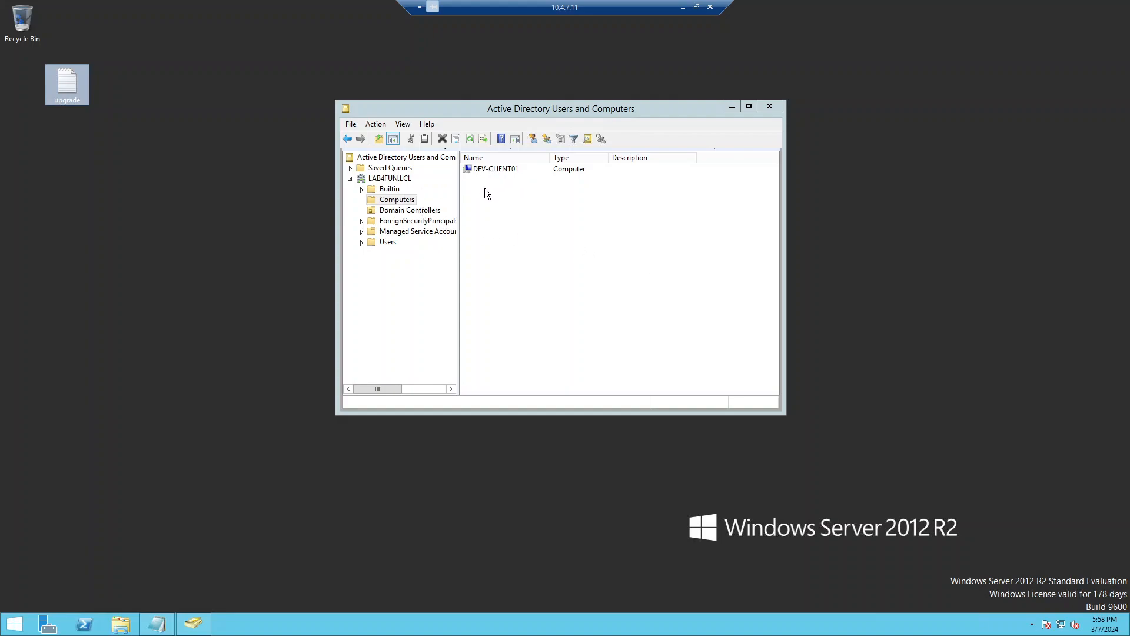
Step: Check the Domain Controllers list in ADUC, then open the LAB4FUN.LCL forward lookup zone in DNS Manager
left_click(420, 209)
left_click(419, 210)
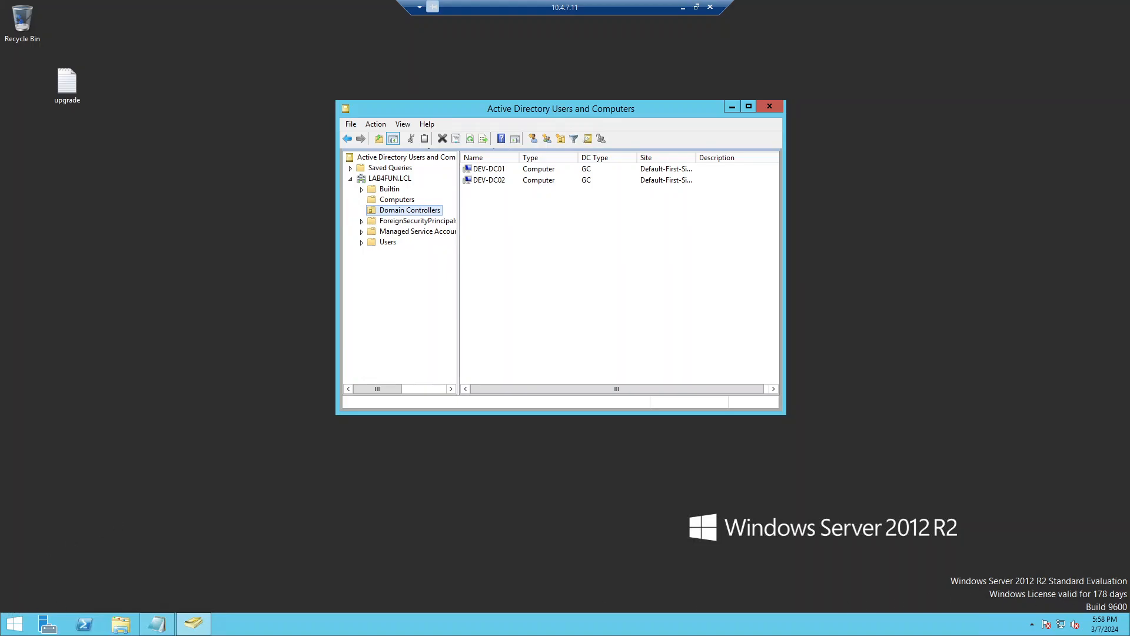
left_click(7, 629)
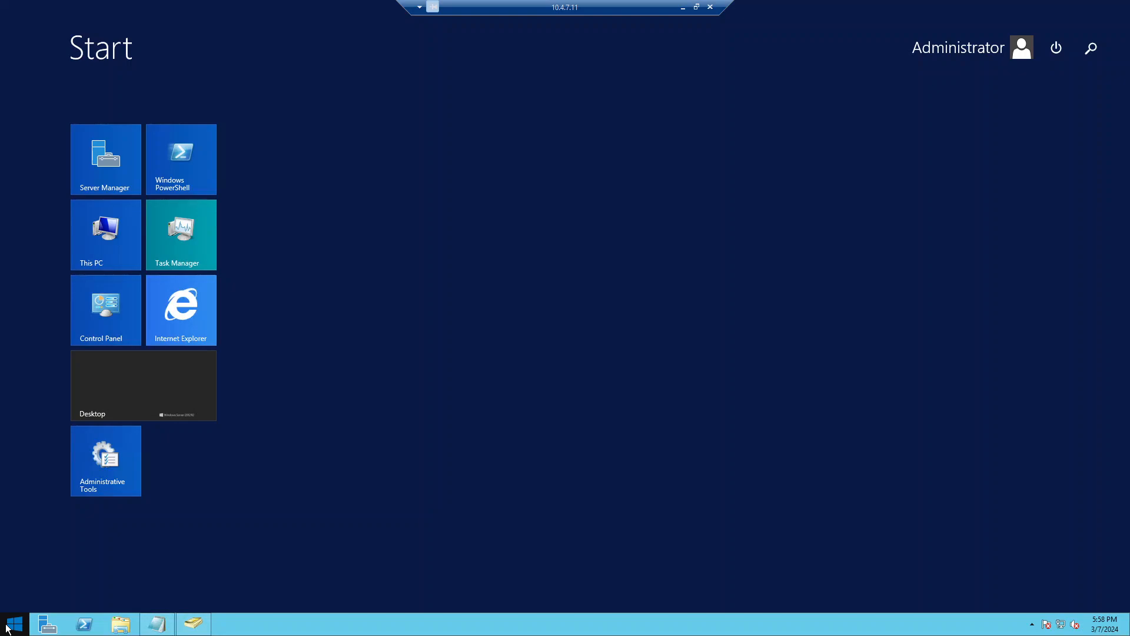
type("dns")
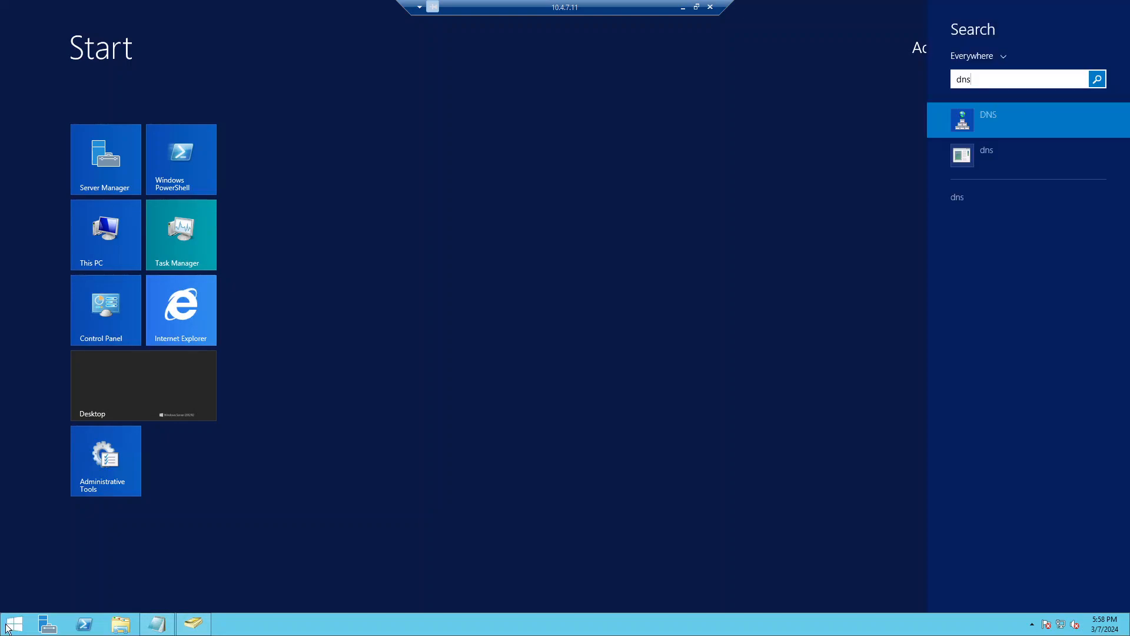
key("Return")
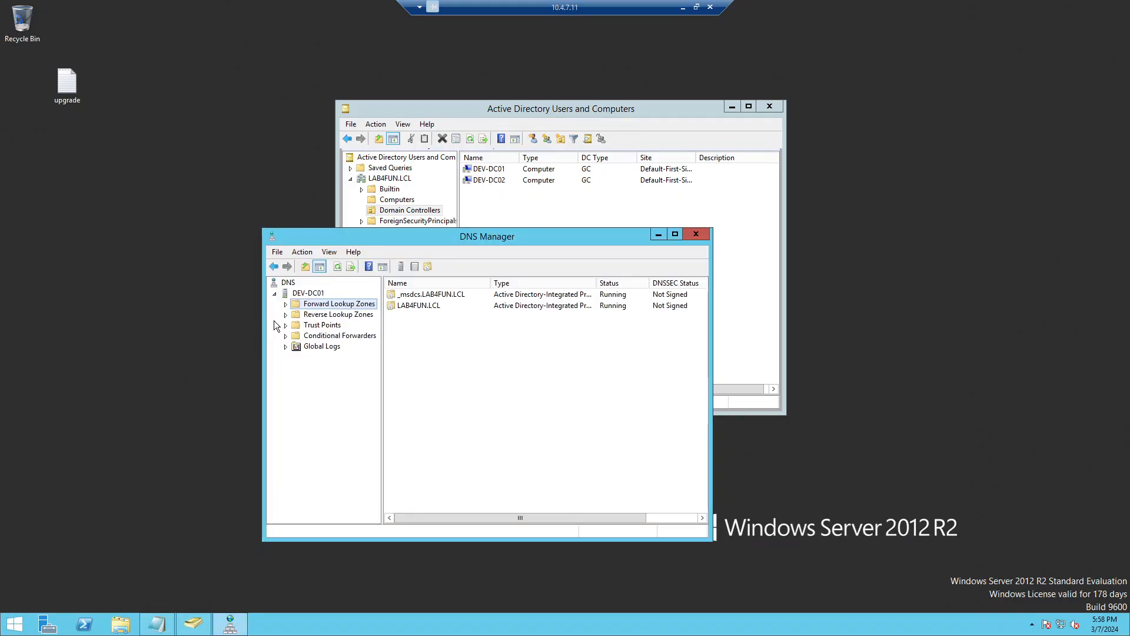
left_click(288, 315)
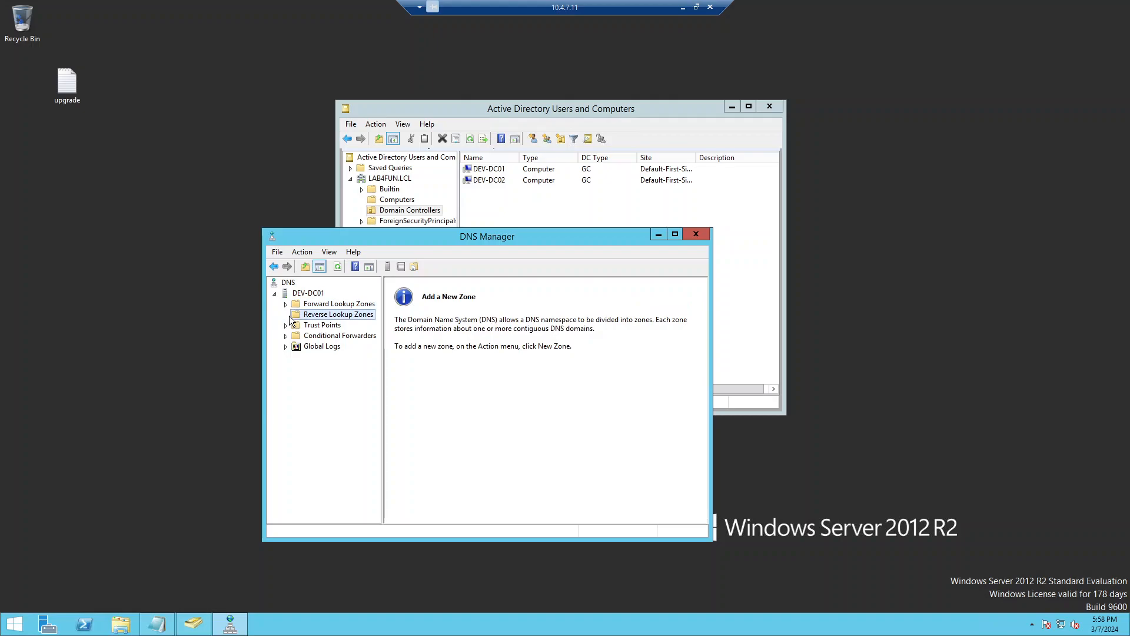
left_click(291, 306)
left_click(292, 305)
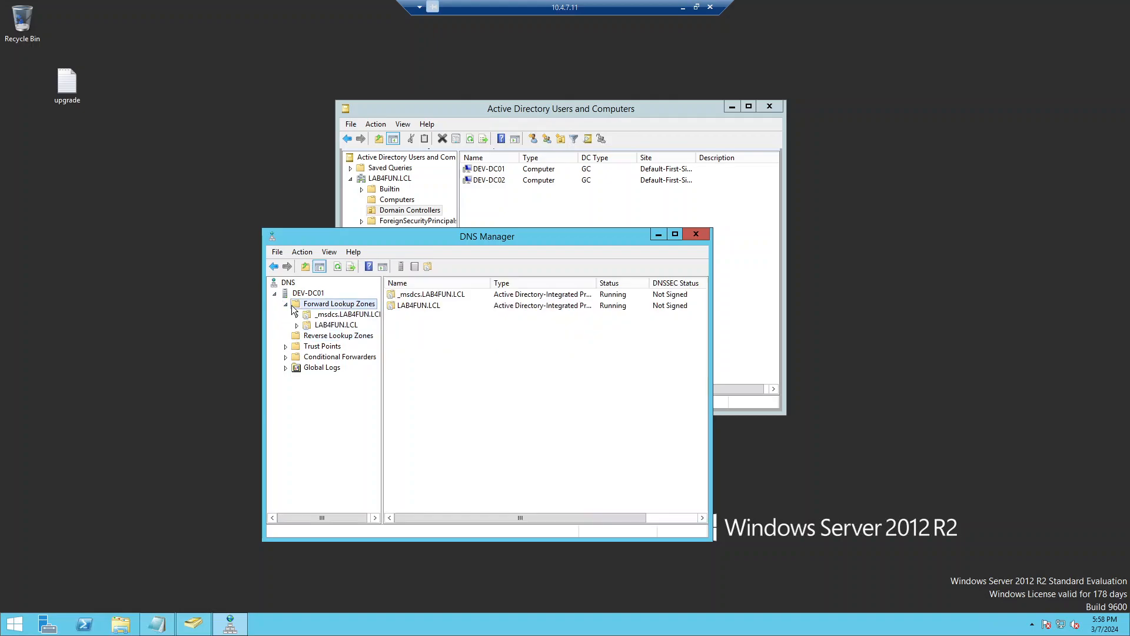
double_click(302, 324)
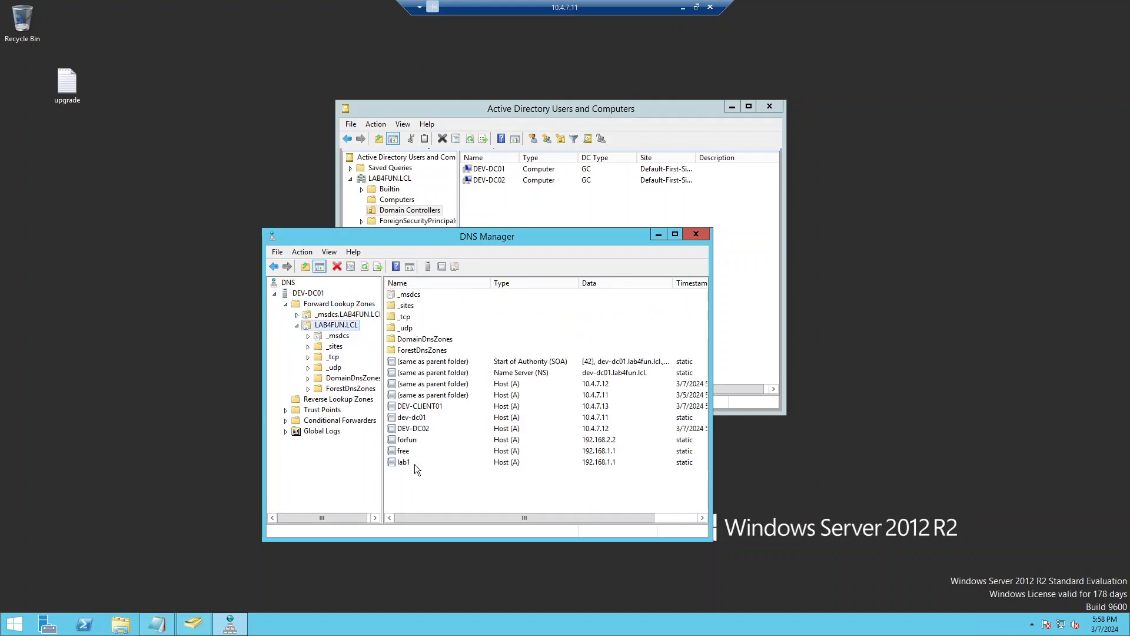
Step: Add a host record www pointing to 192.168.1.100 in the LAB4FUN.LCL zone
right_click(433, 491)
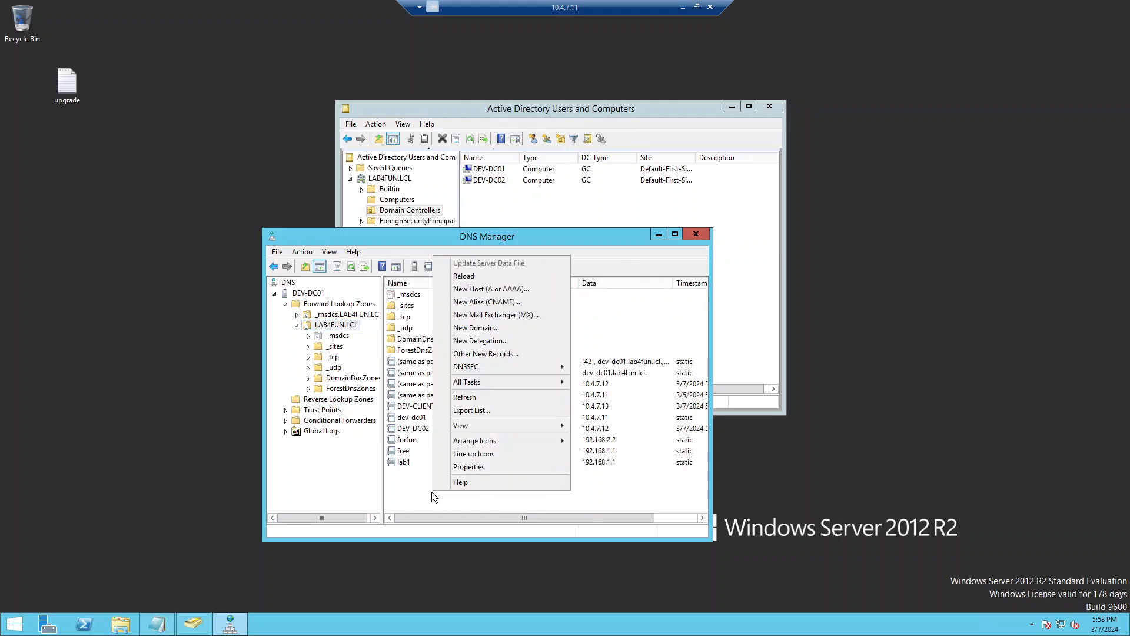
left_click(518, 292)
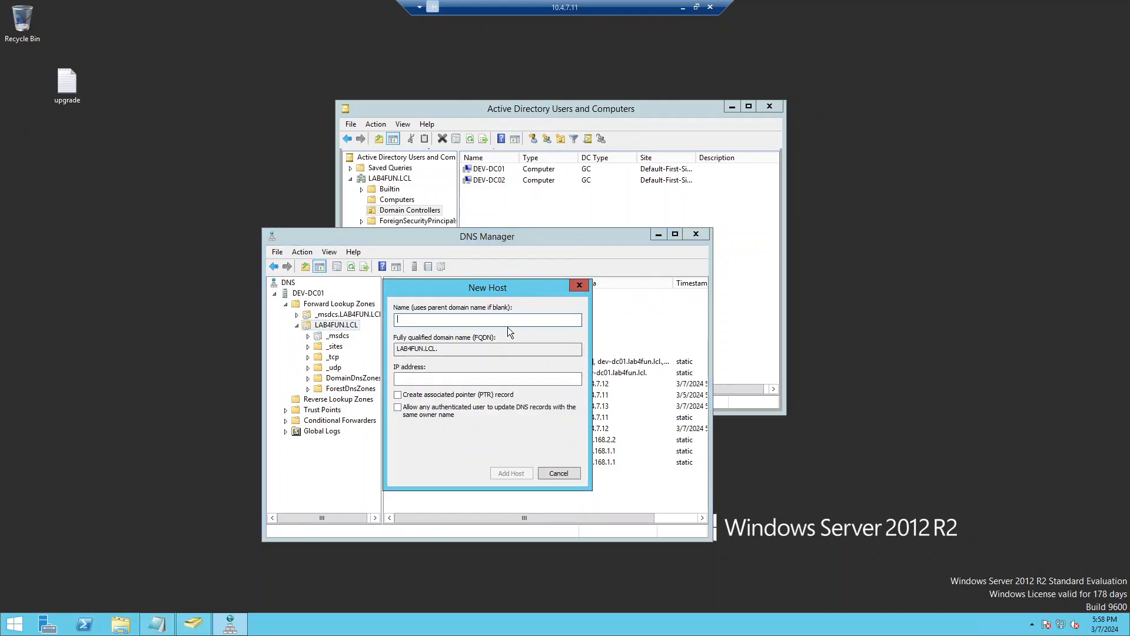
type("www")
key("Tab")
key("Tab")
type("192.168.1.100")
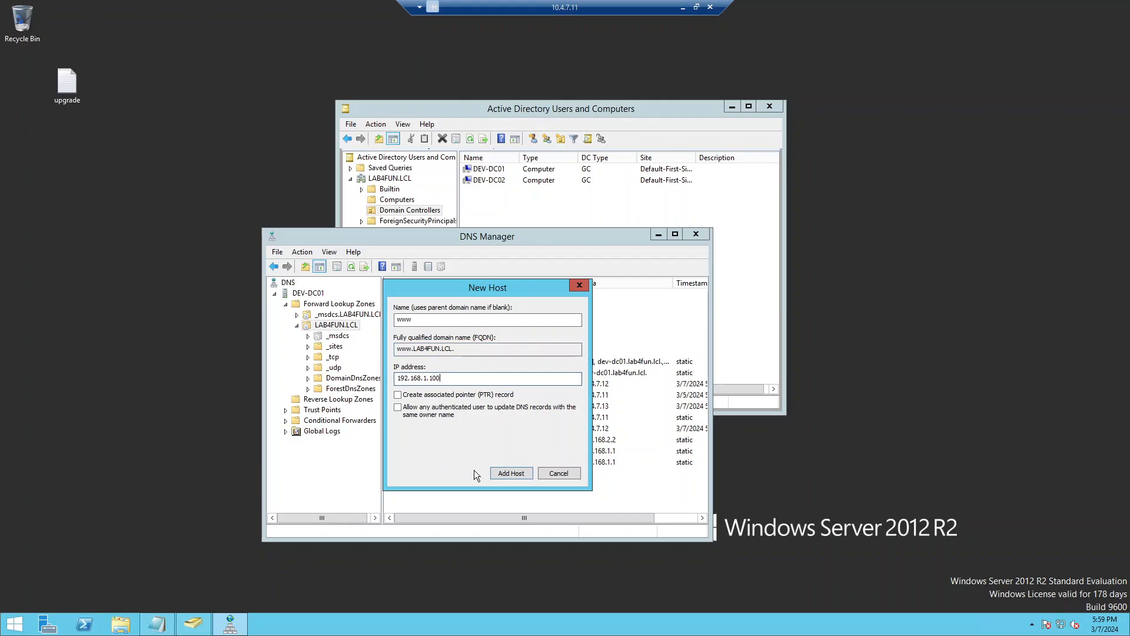
left_click(515, 472)
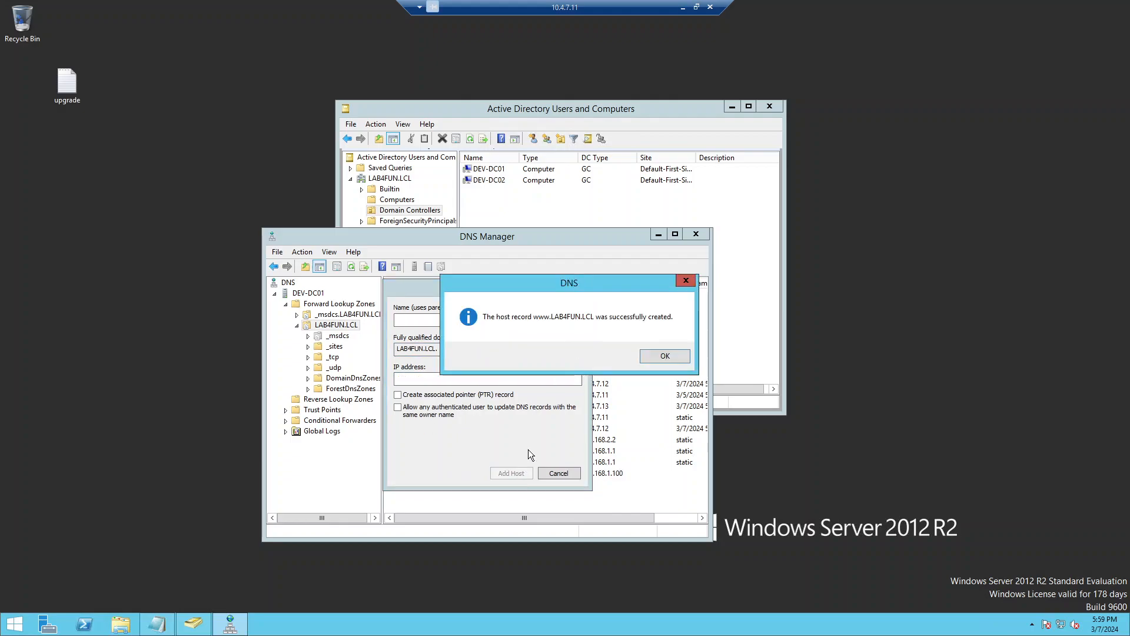
left_click(669, 358)
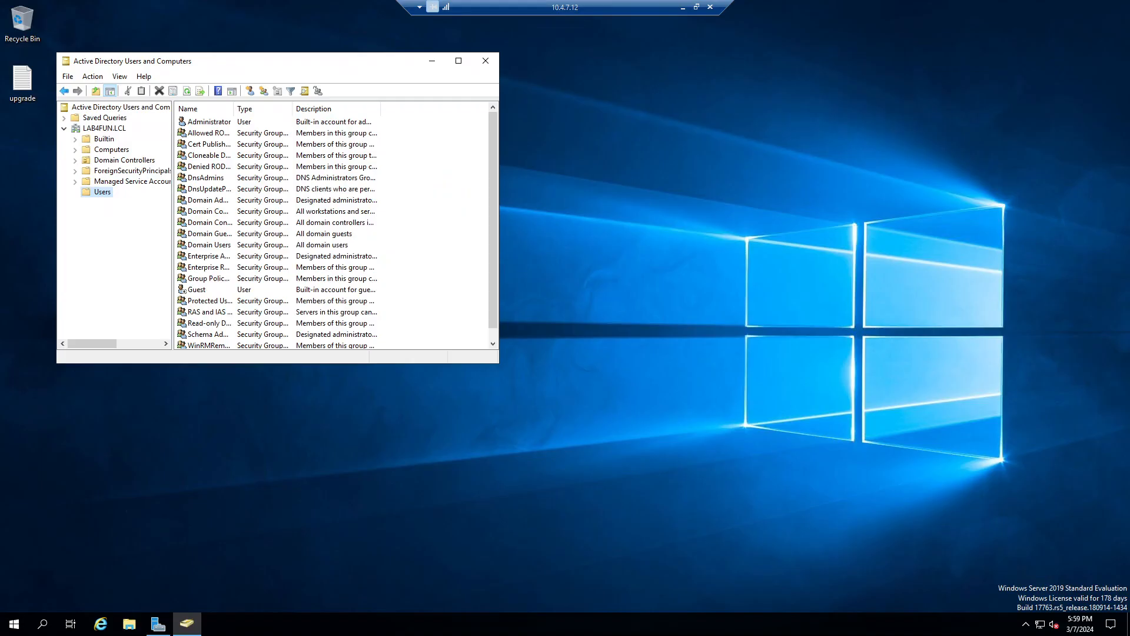
Step: Launch DNS Manager via Start search and open DEV-DC02's LAB4FUN.LCL forward lookup zone records
left_click(13, 623)
type("dns")
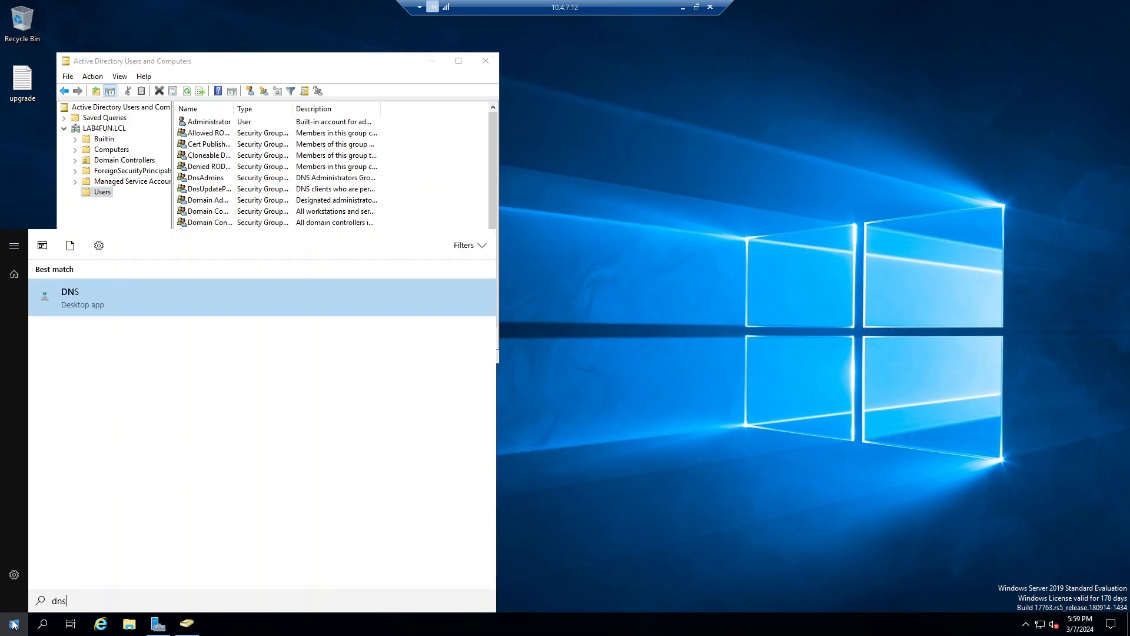
key("Return")
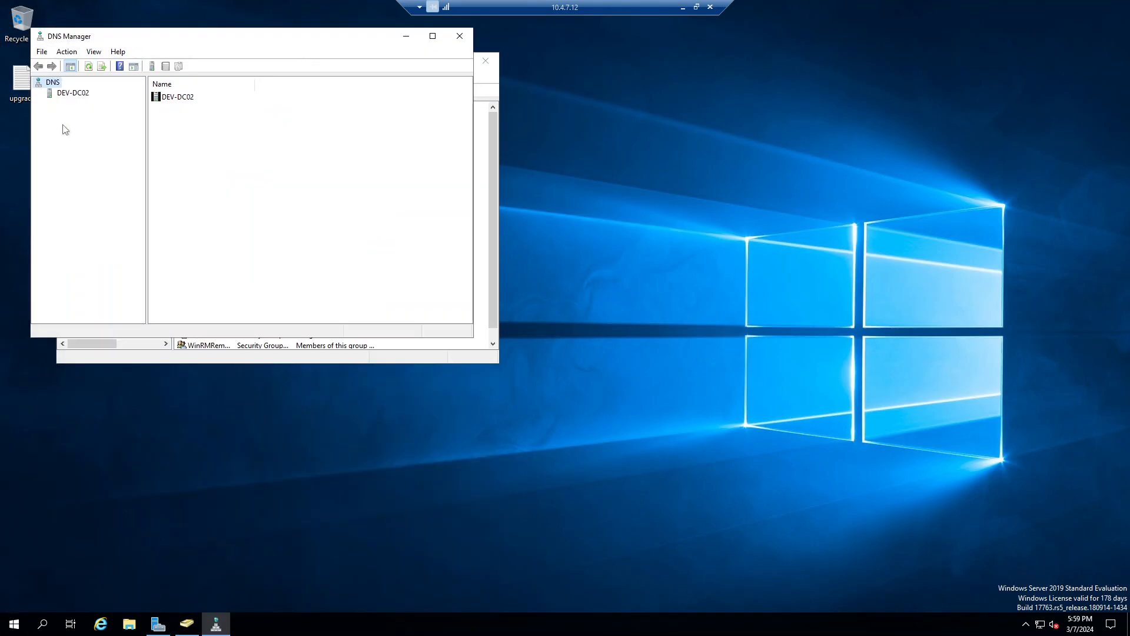
left_click(49, 94)
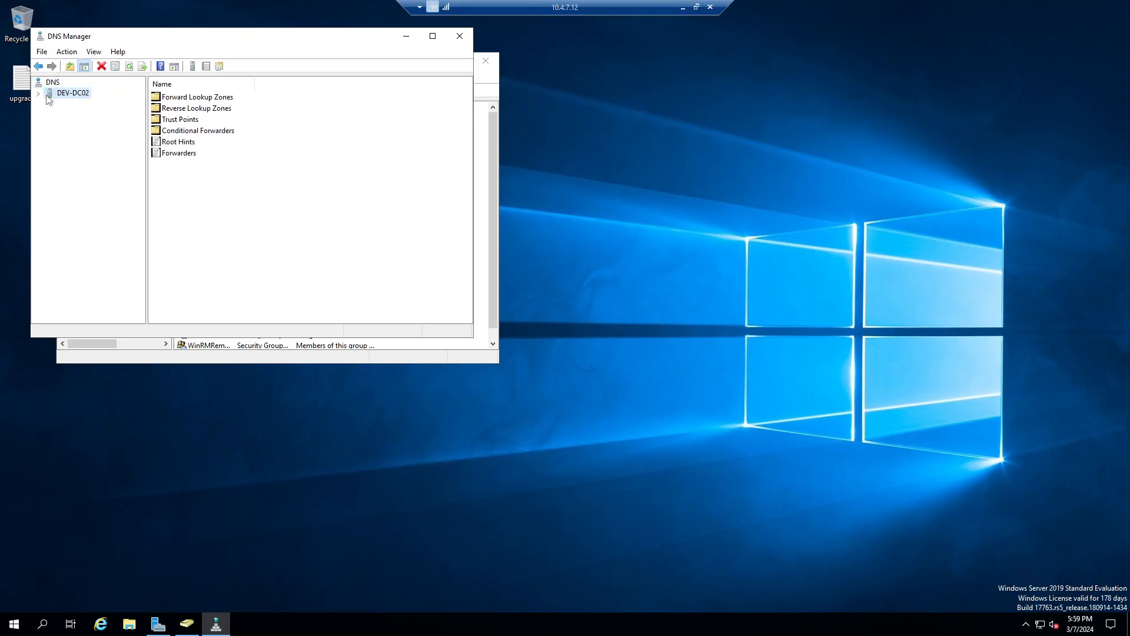
double_click(212, 99)
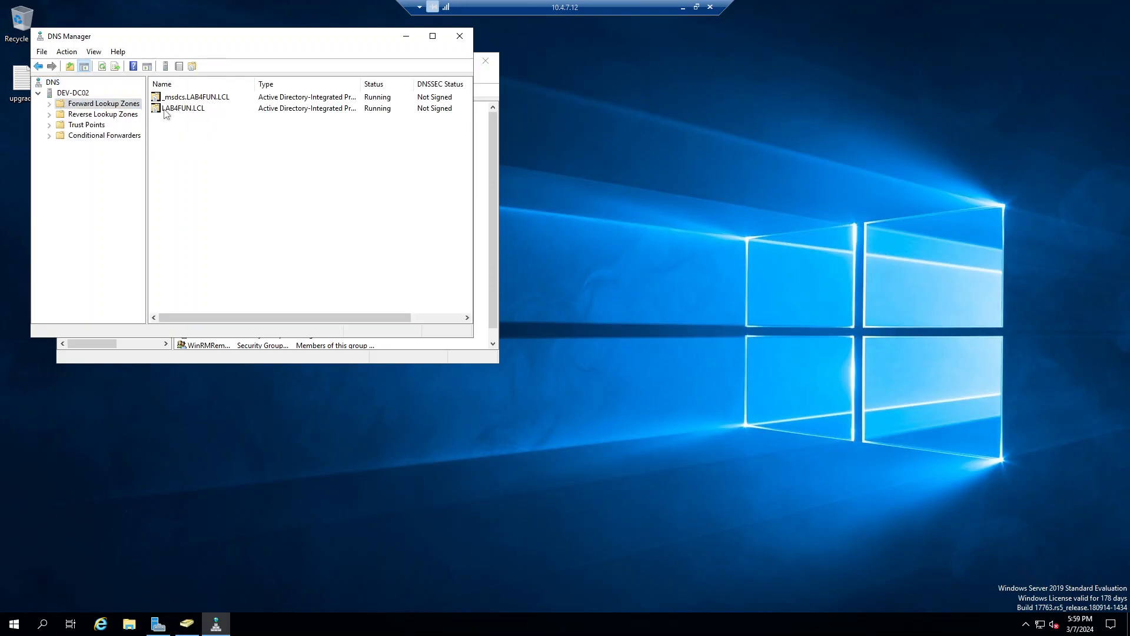
double_click(186, 110)
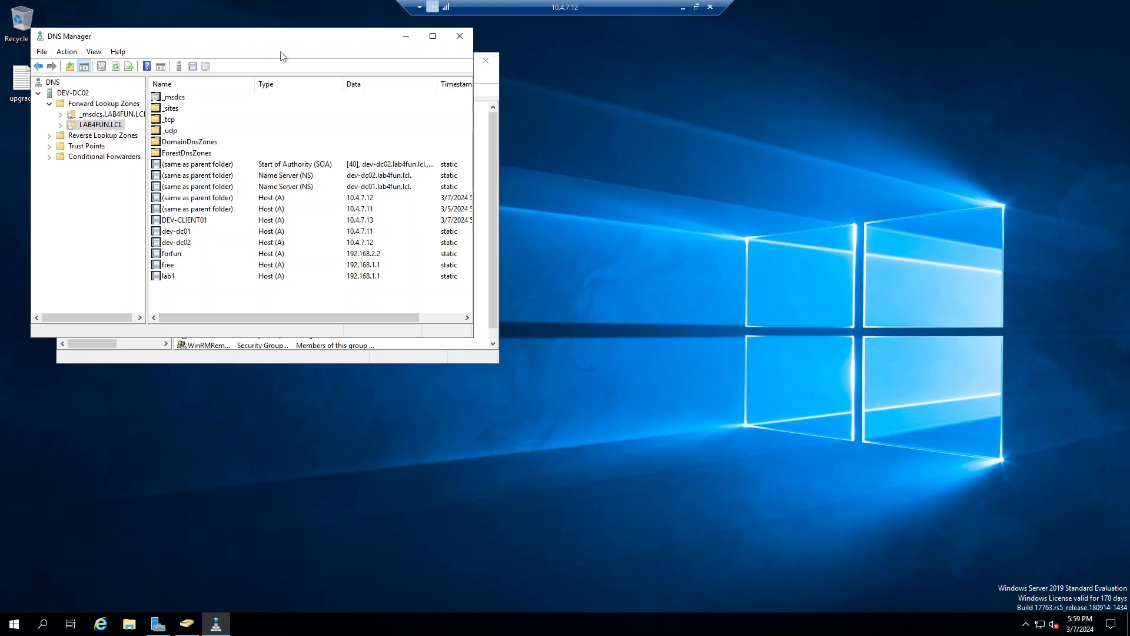
left_click_drag(266, 37, 673, 154)
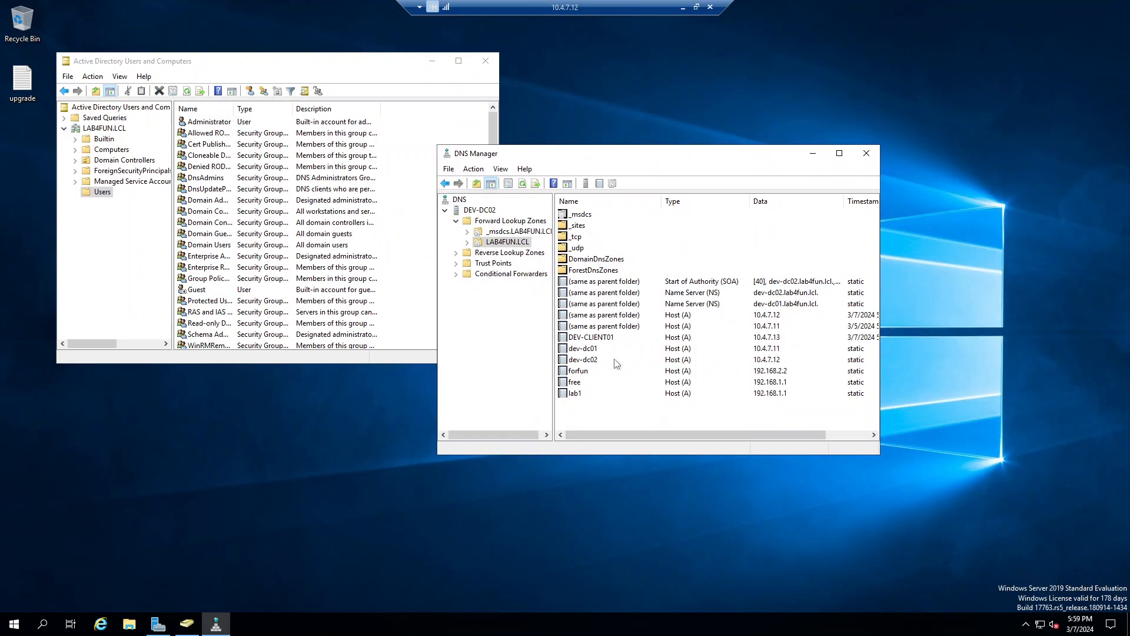
Step: Refresh the LAB4FUN.LCL zone twice, then bring up the New Host (A or AAAA) form
right_click(506, 245)
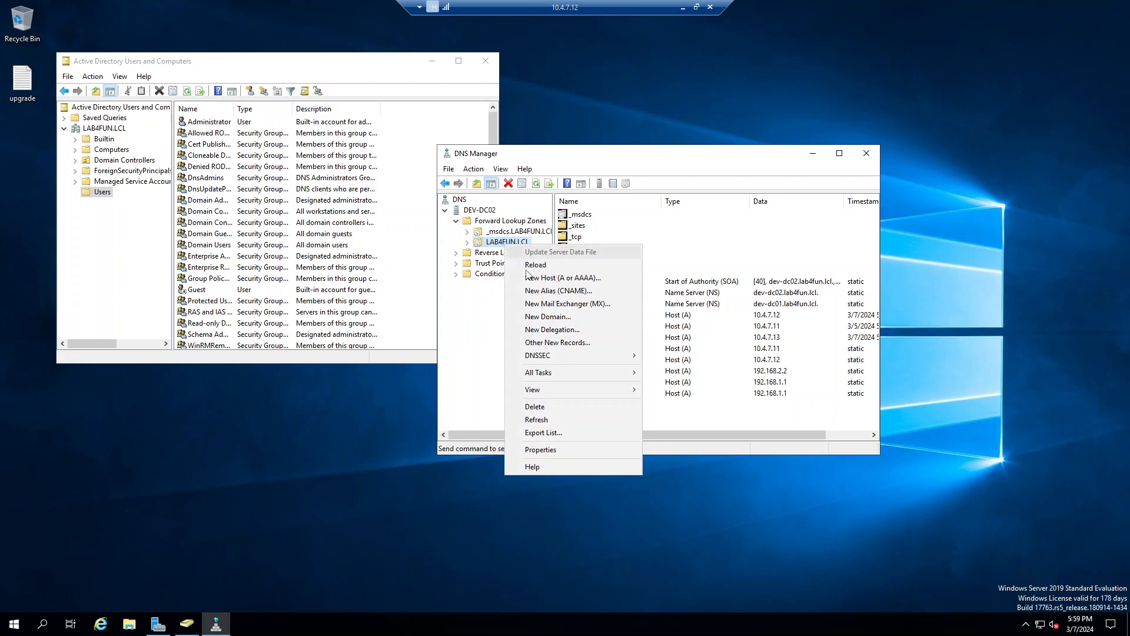
left_click(584, 418)
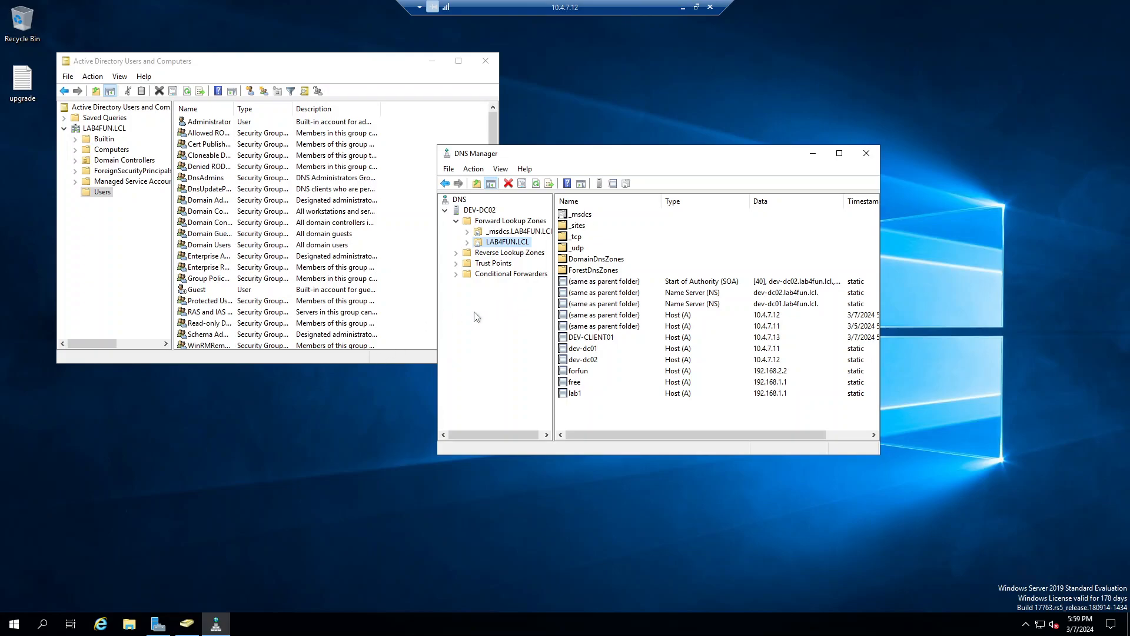
right_click(506, 245)
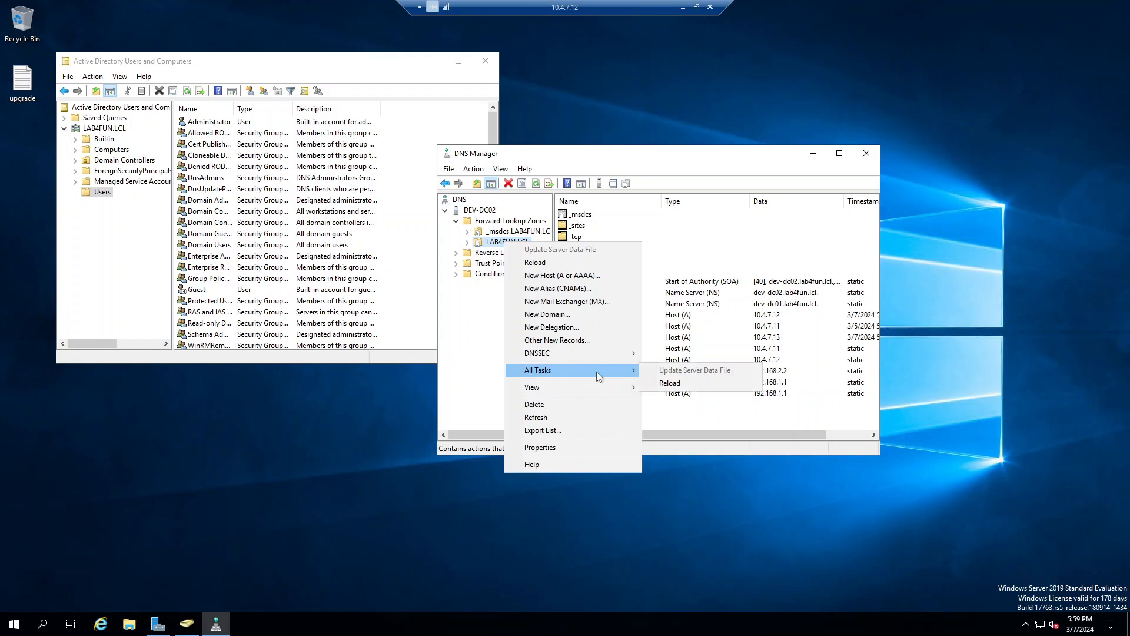
left_click(589, 416)
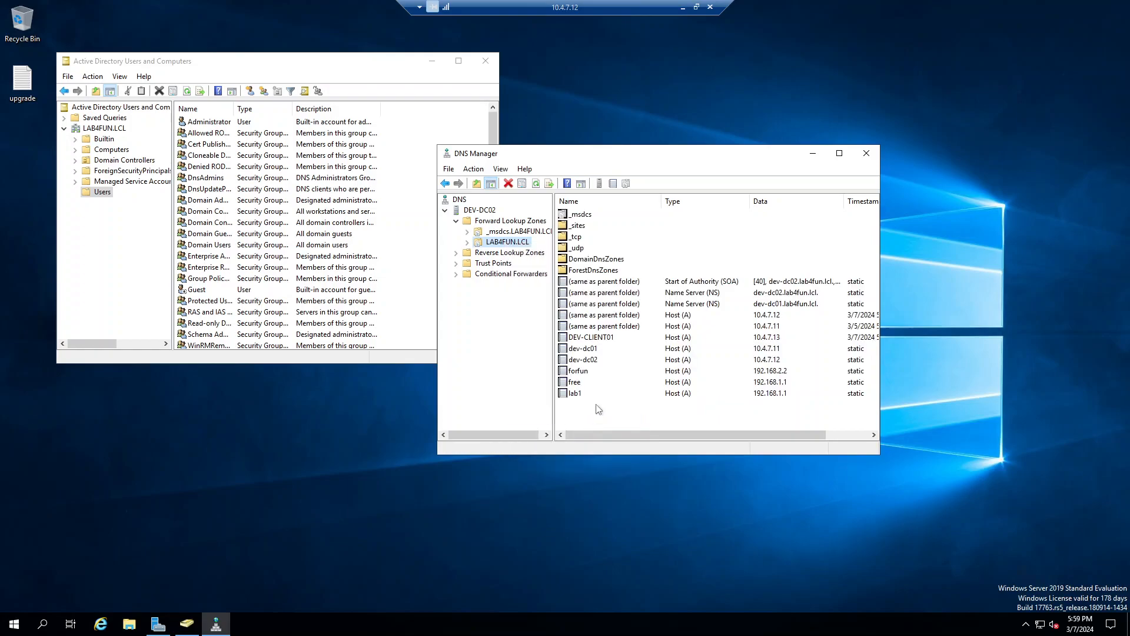
right_click(590, 406)
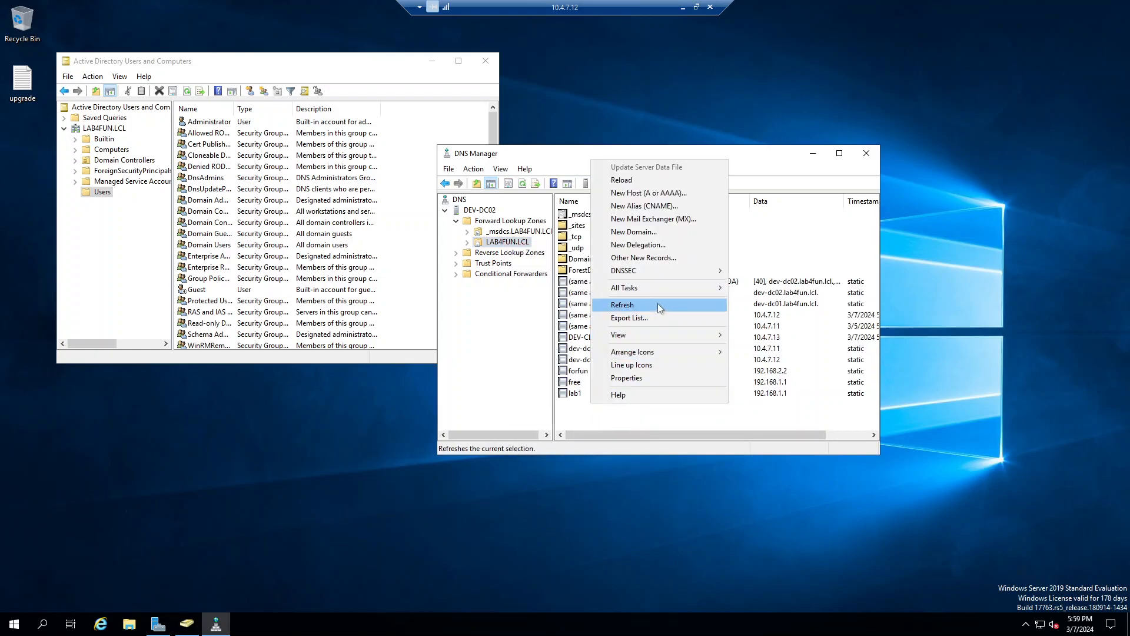
left_click(673, 194)
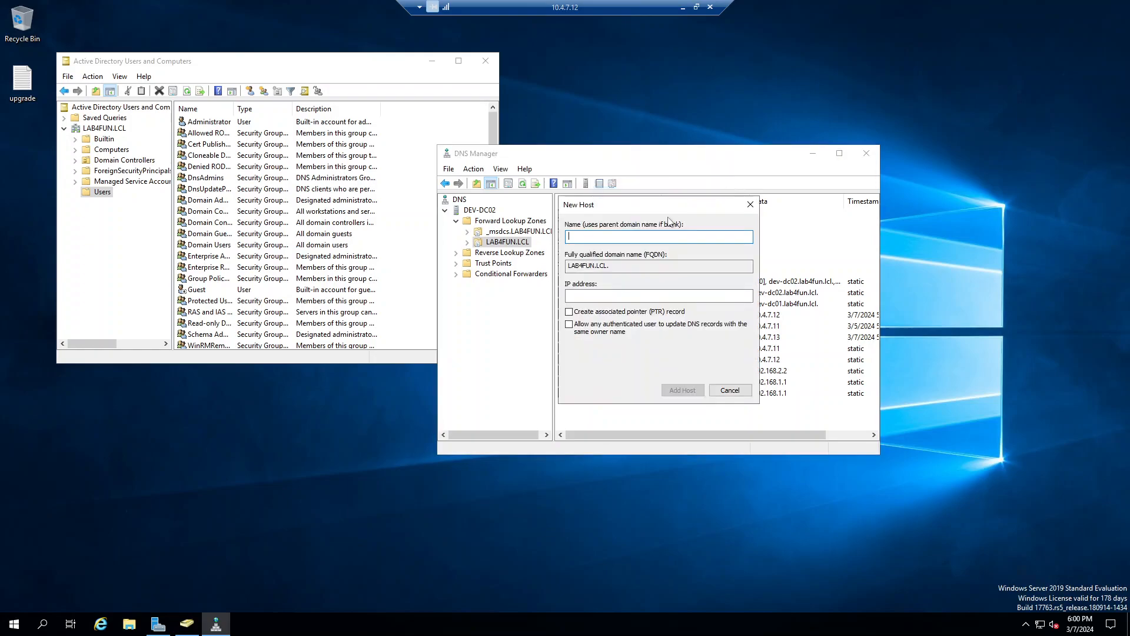
Step: Add host TESTME at 192.168.55.5, close the form, and select the new TESTME row
type("te")
key("Caps_Lock")
key("BackSpace")
key("BackSpace")
type("TESTME")
key("Tab")
key("Tab")
type("192.168.55.5")
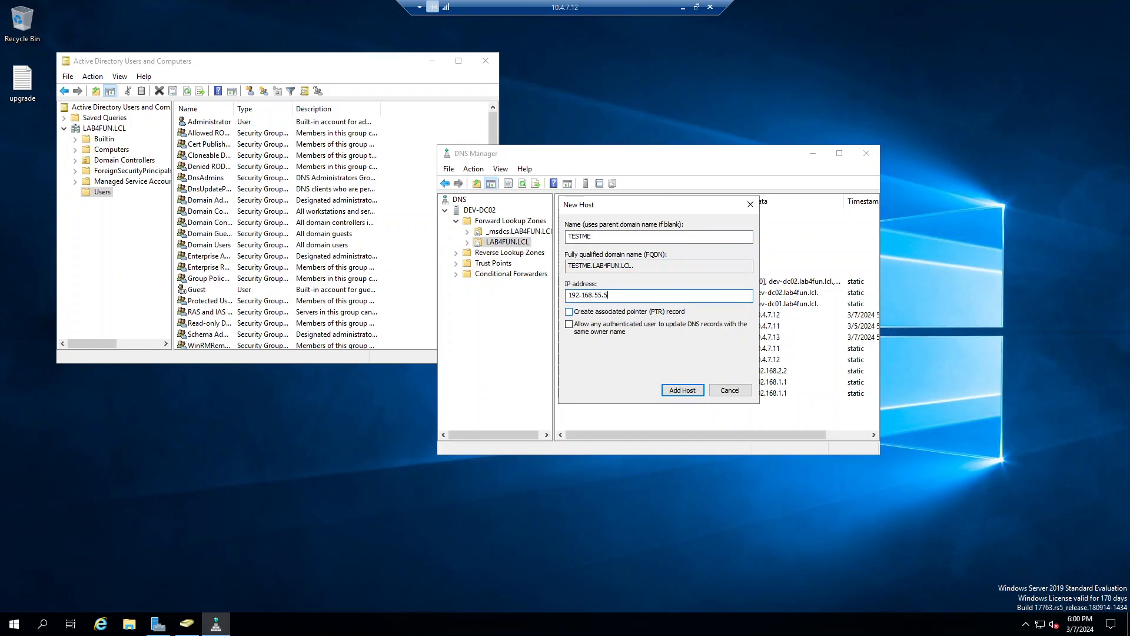
left_click(671, 391)
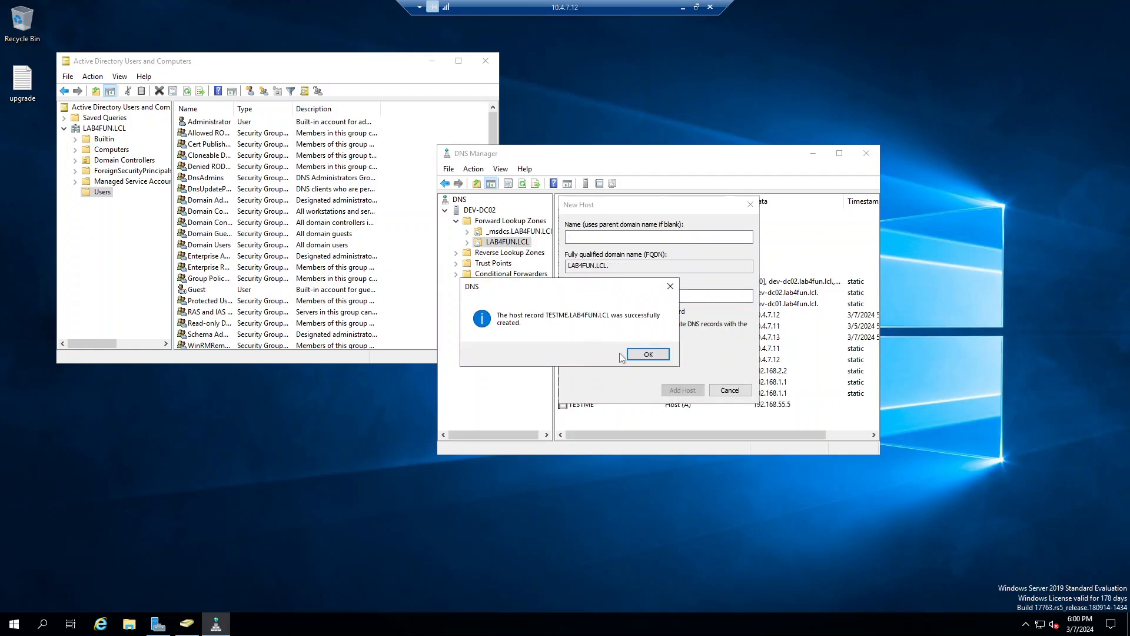
left_click(644, 355)
left_click(730, 390)
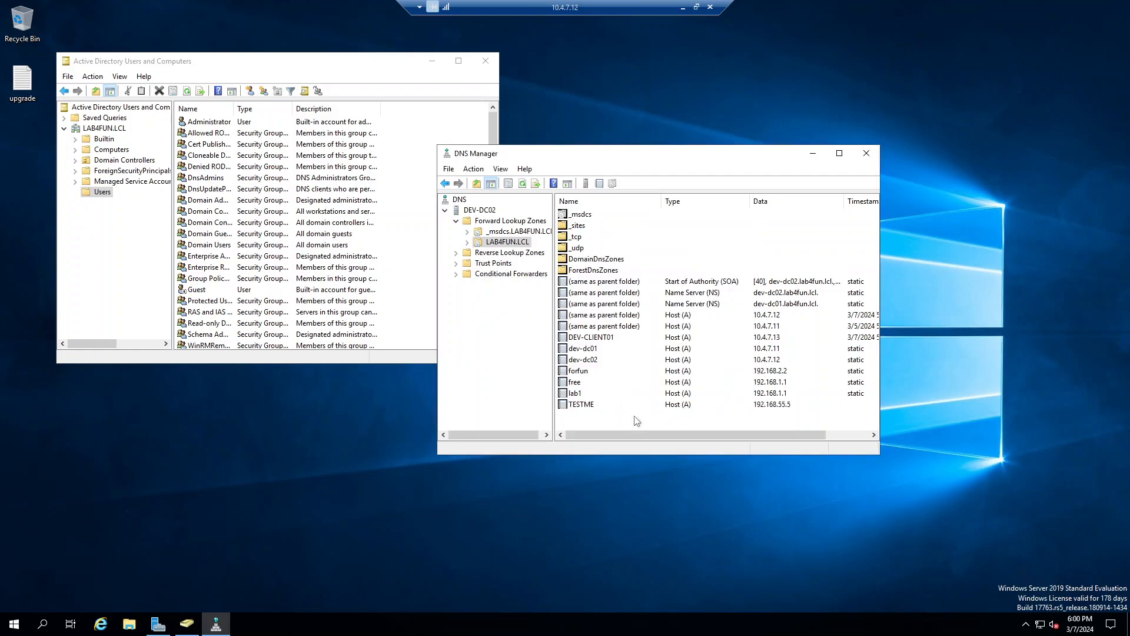
left_click(612, 405)
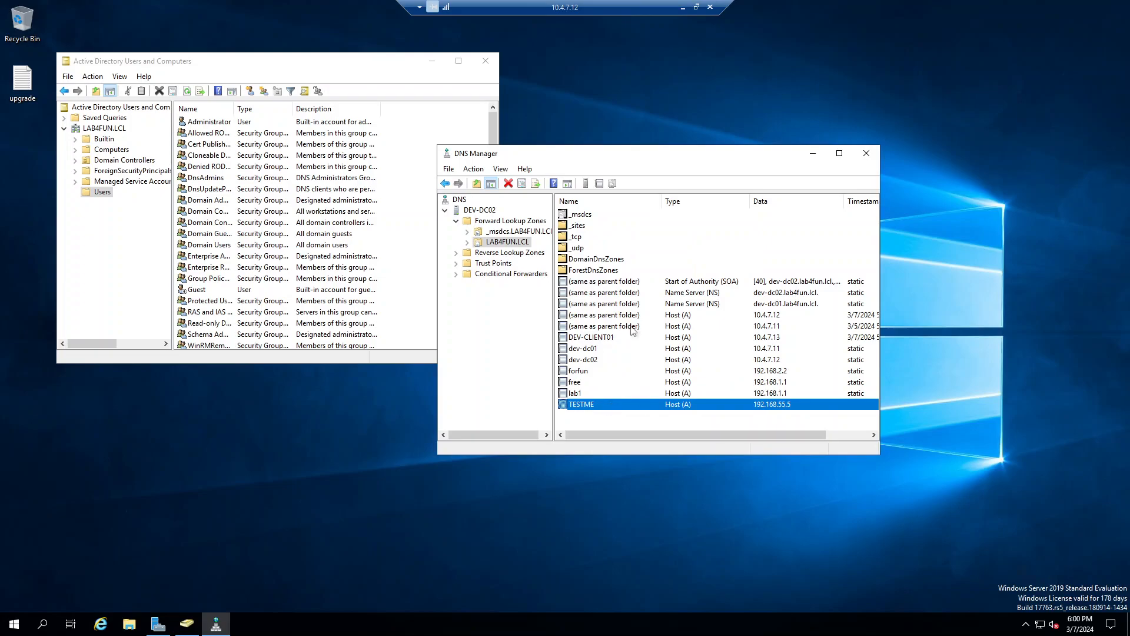
Step: On DEV-DC01's session, dismiss the New Host form and refresh its LAB4FUN.LCL zone records
left_click(682, 7)
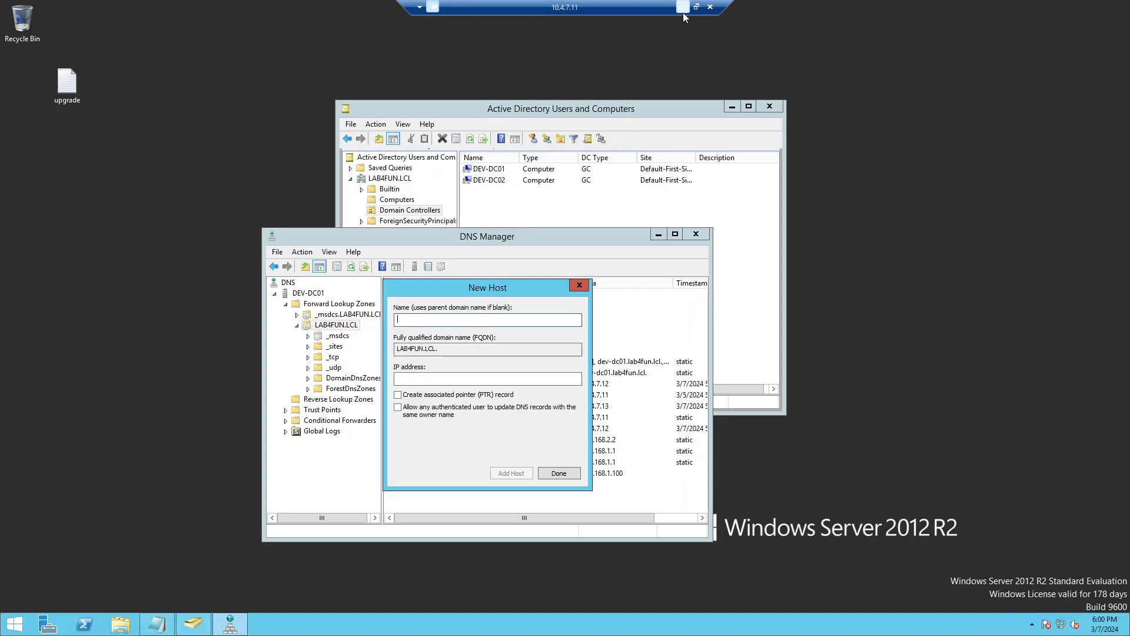
left_click(559, 475)
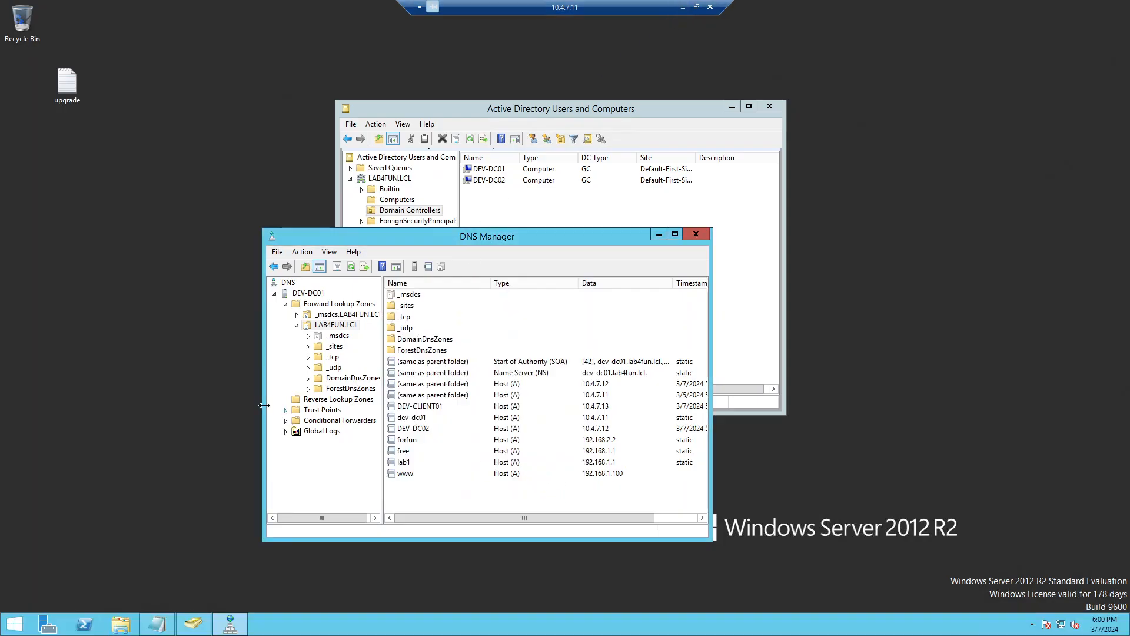
left_click(333, 347)
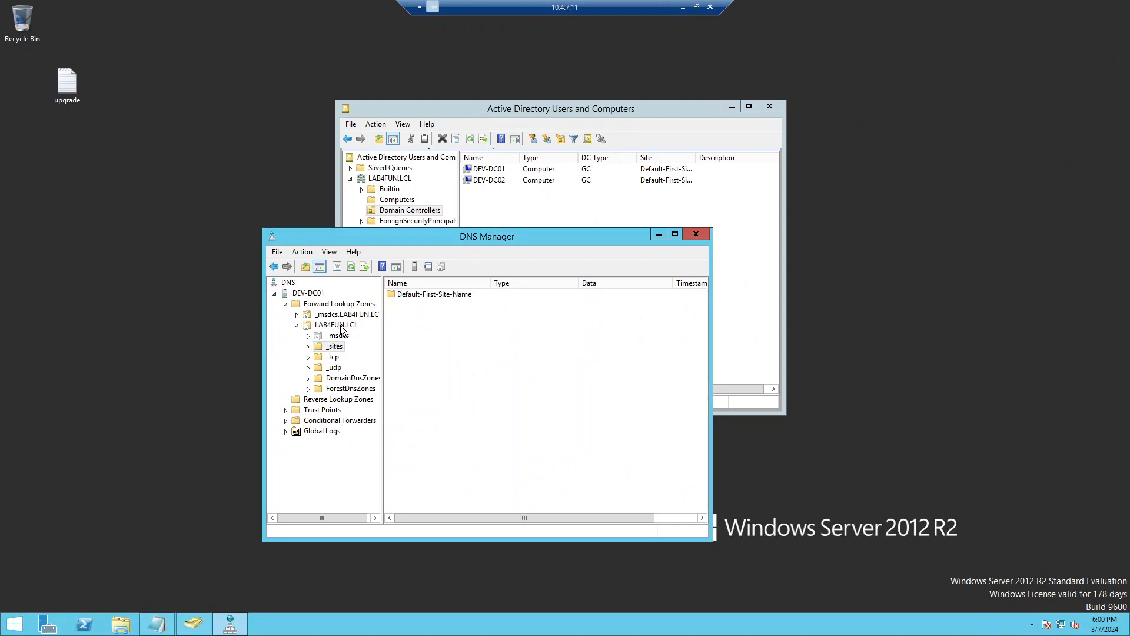
left_click(340, 326)
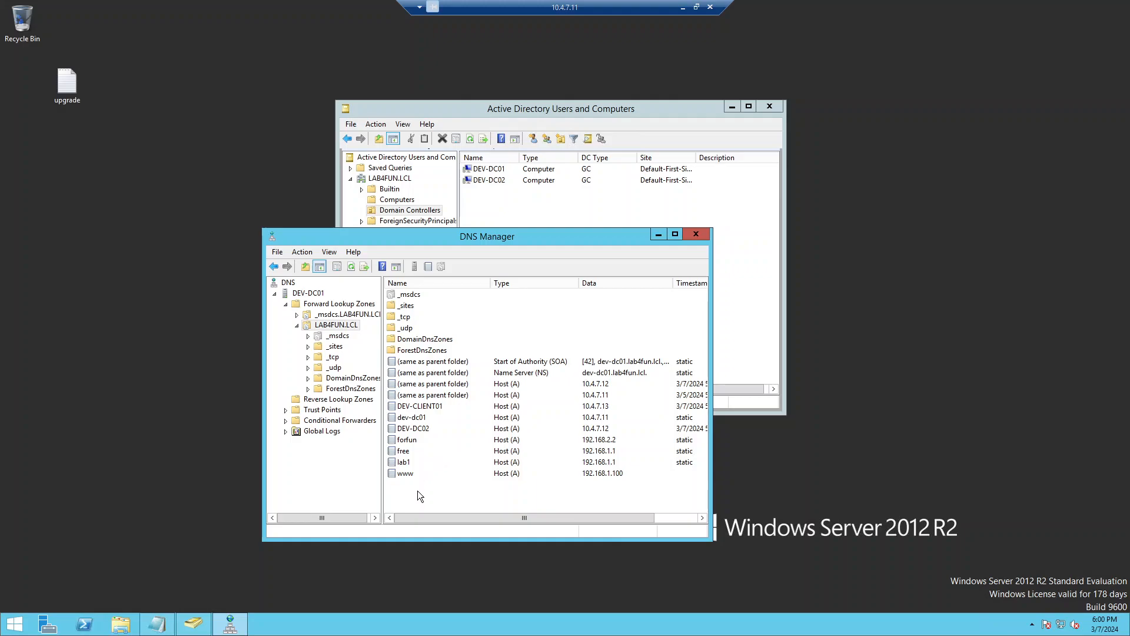
right_click(347, 325)
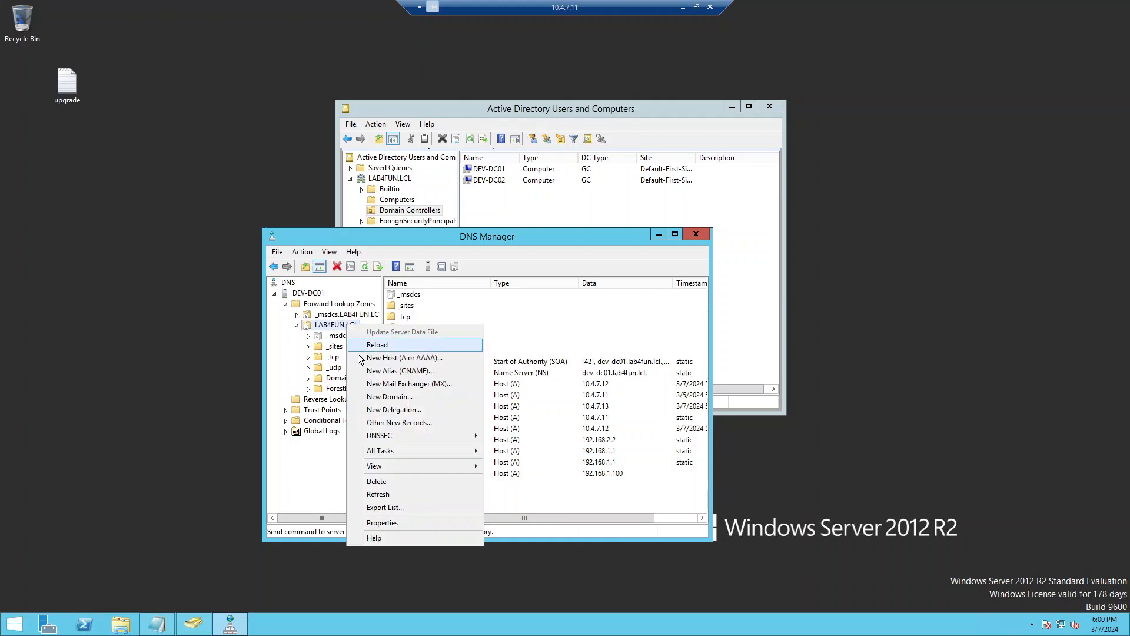
left_click(419, 495)
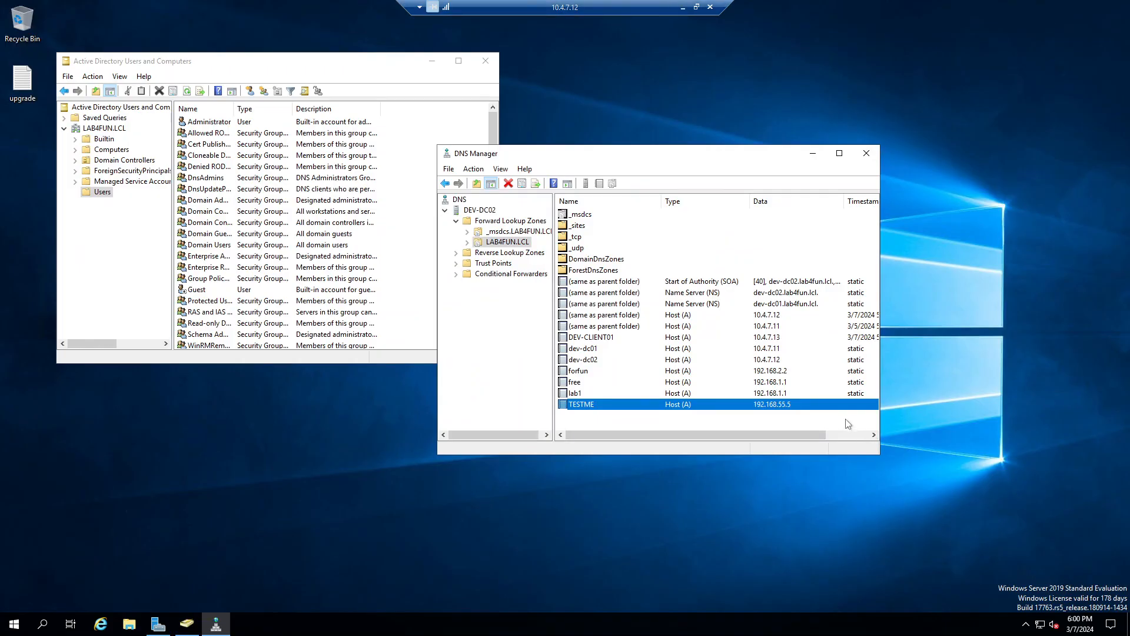
Step: Refresh DEV-DC02's LAB4FUN.LCL zone and select the TESTME and newly listed www records
left_click(620, 392)
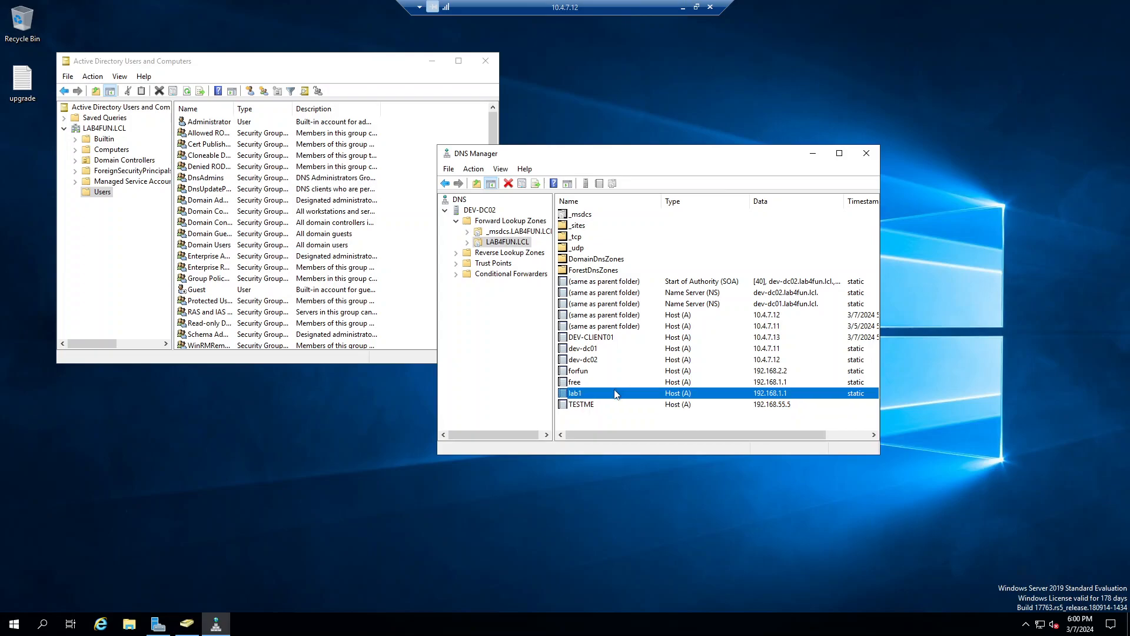
right_click(494, 242)
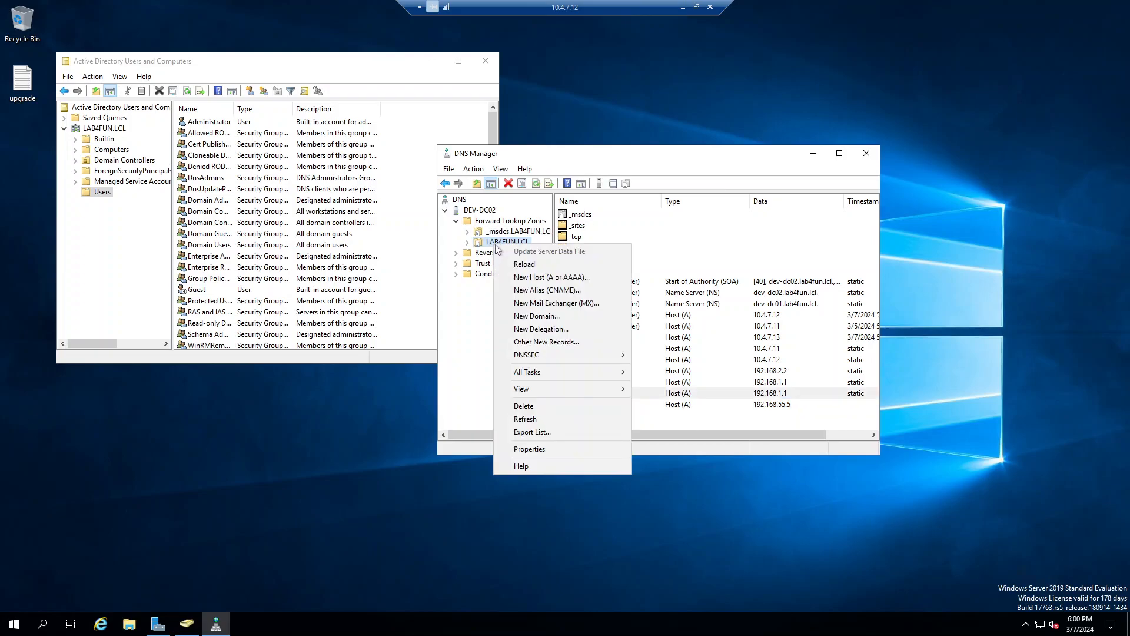
left_click(584, 419)
left_click(599, 407)
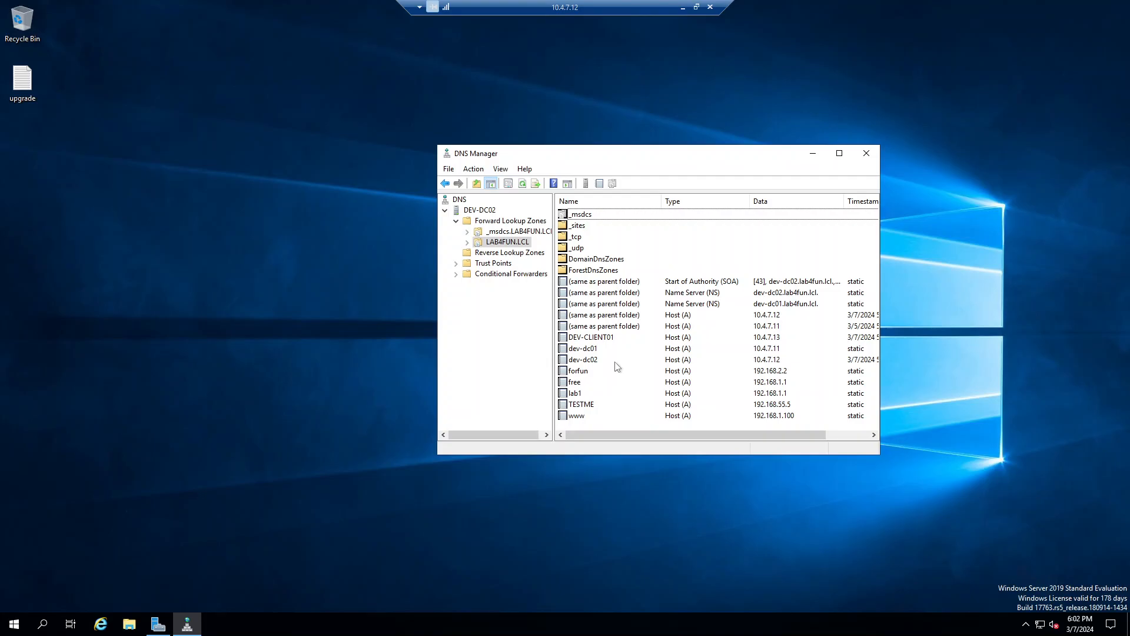
left_click(594, 416)
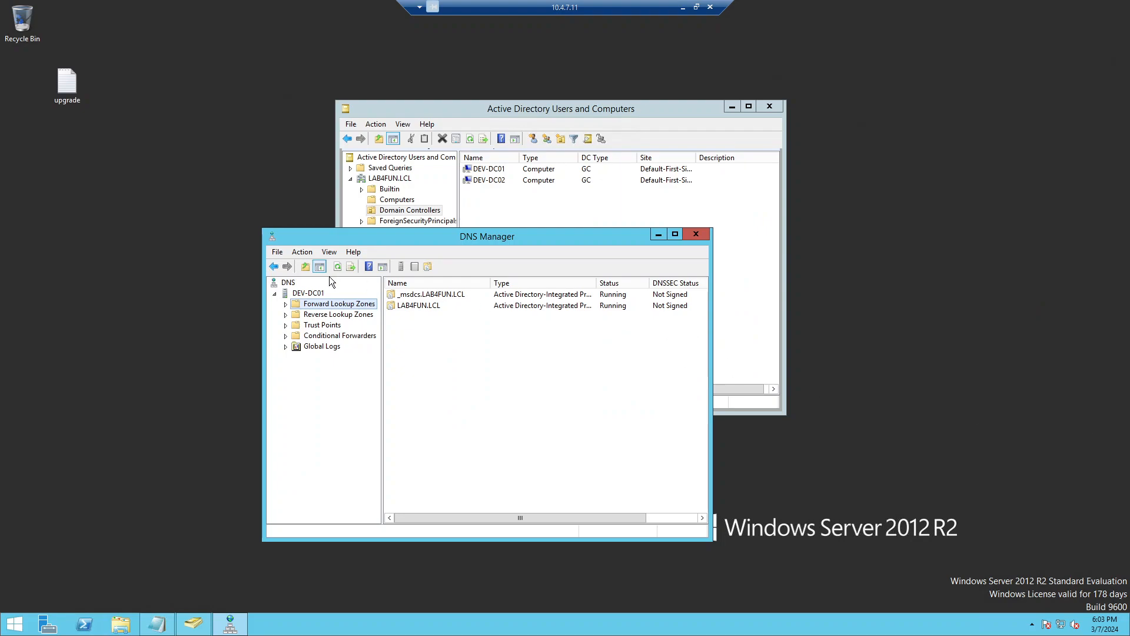
Step: Expand DEV-DC01's Forward Lookup Zones, select LAB4FUN.LCL and refresh its record list
left_click(286, 304)
left_click(316, 327)
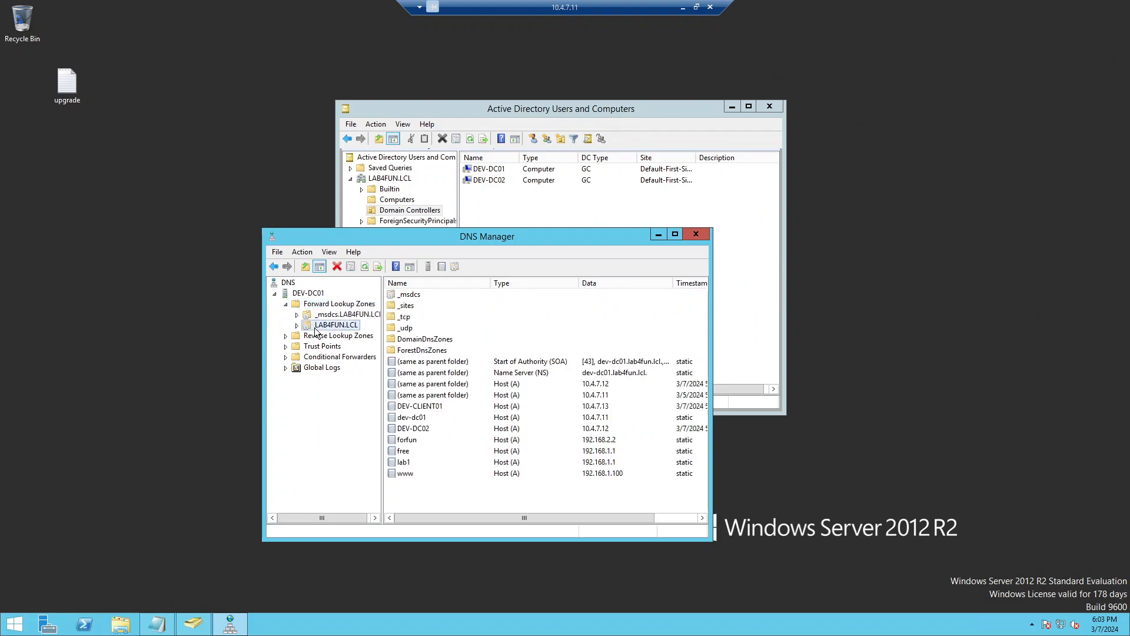
right_click(454, 487)
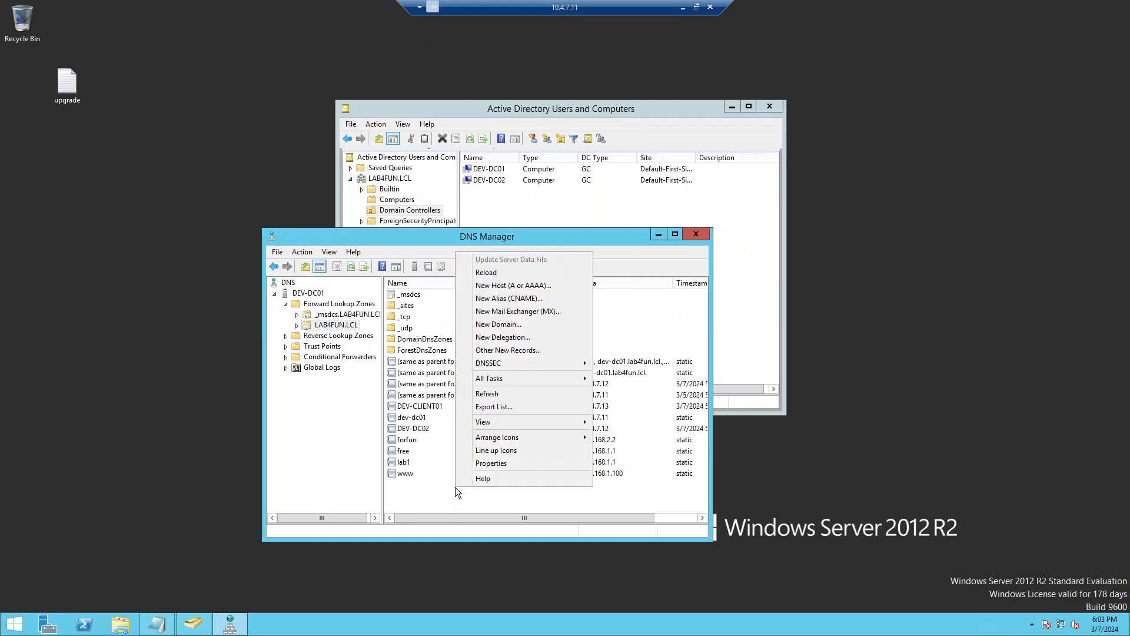
left_click(527, 394)
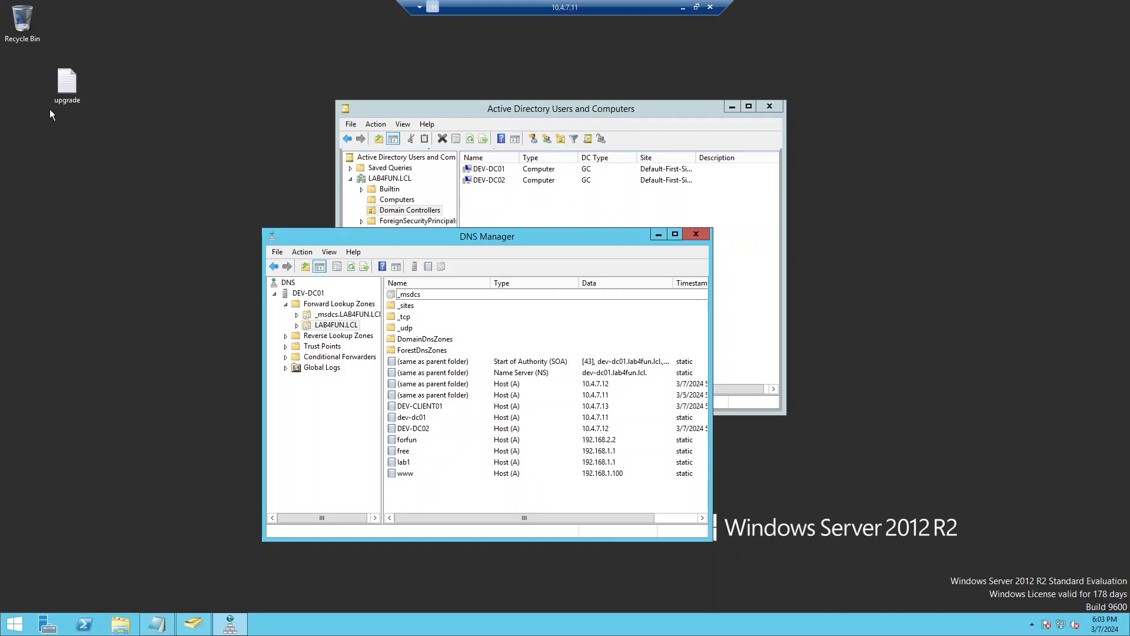
Step: Open the upgrade notes file in Notepad and scroll through the Transfer FSMO Roles commands
double_click(65, 84)
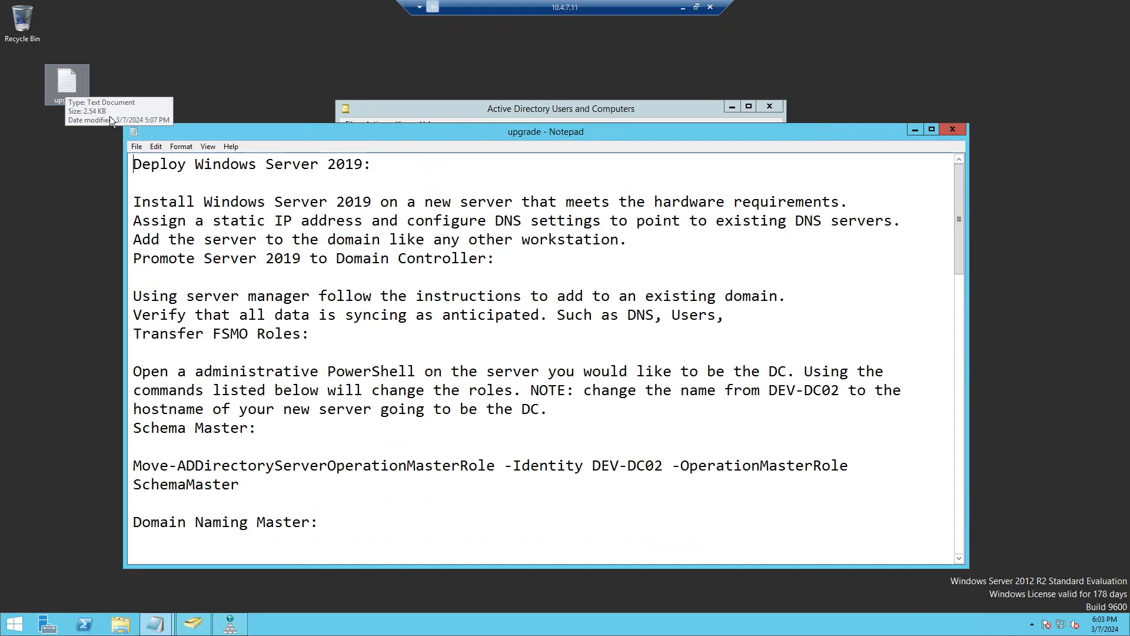
scroll(340, 386, "down", 2)
scroll(341, 386, "down", 1)
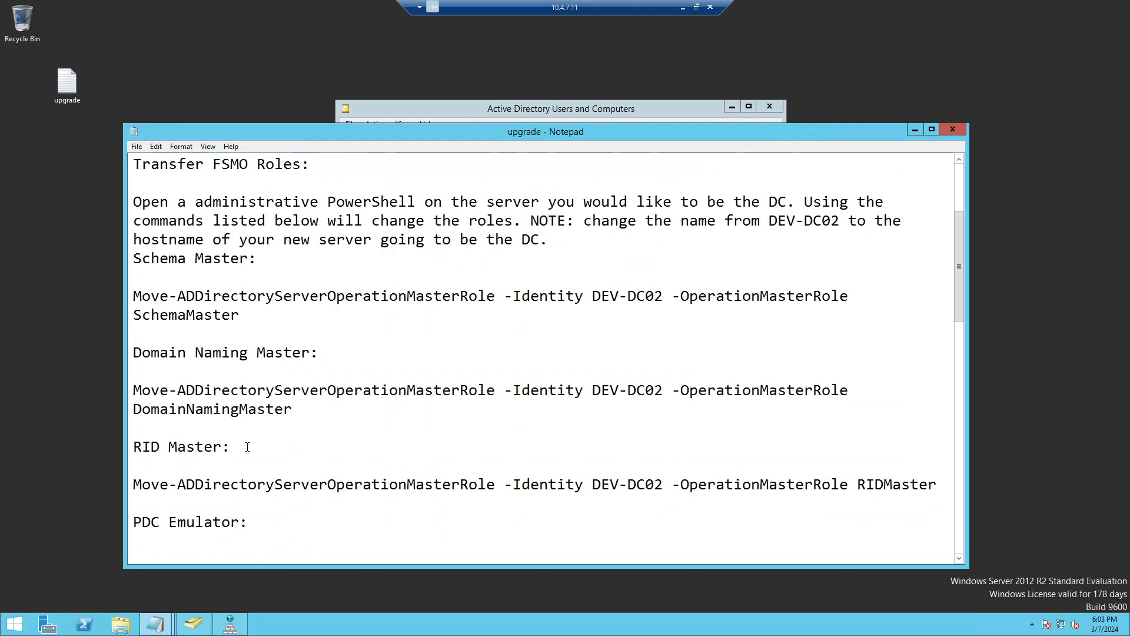
scroll(322, 420, "down", 1)
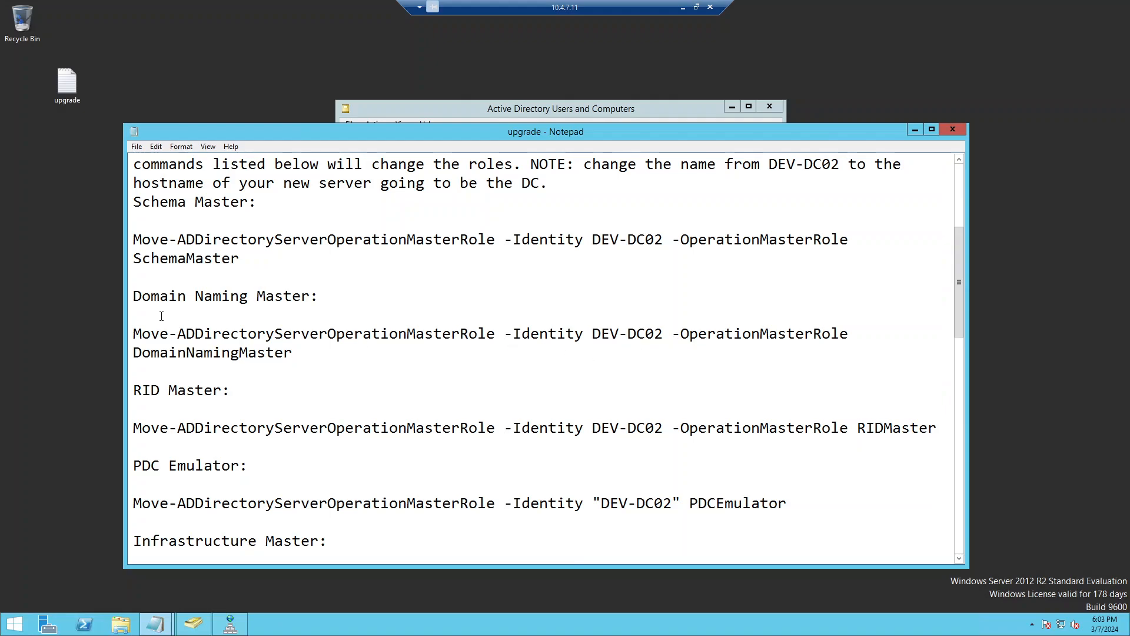
scroll(180, 284, "up", 1)
scroll(174, 308, "up", 1)
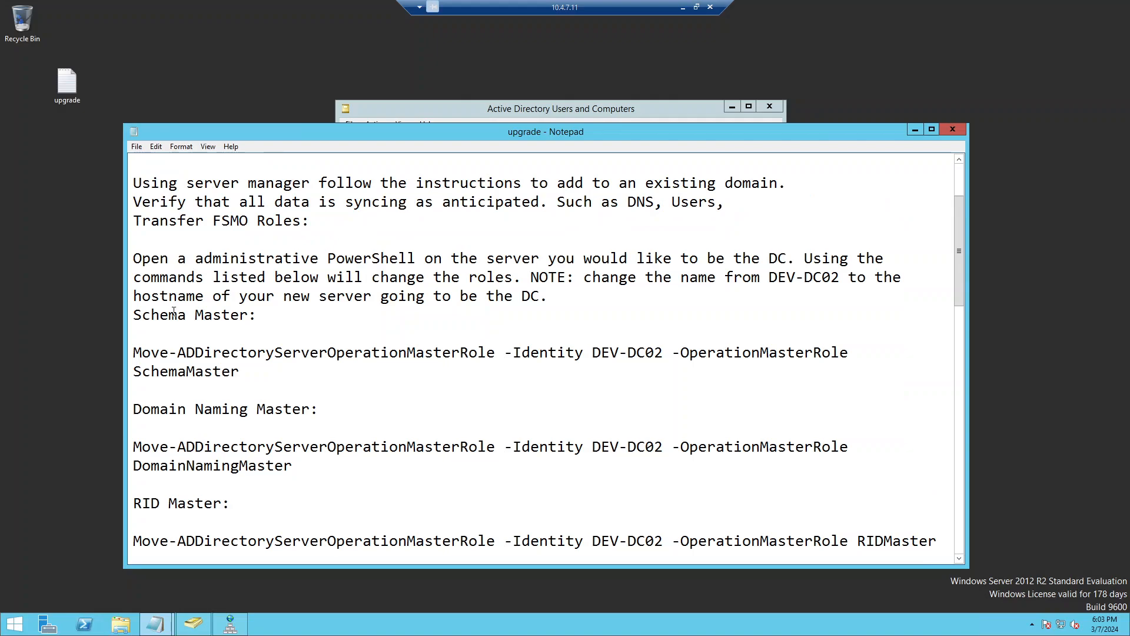
scroll(195, 416, "down", 1)
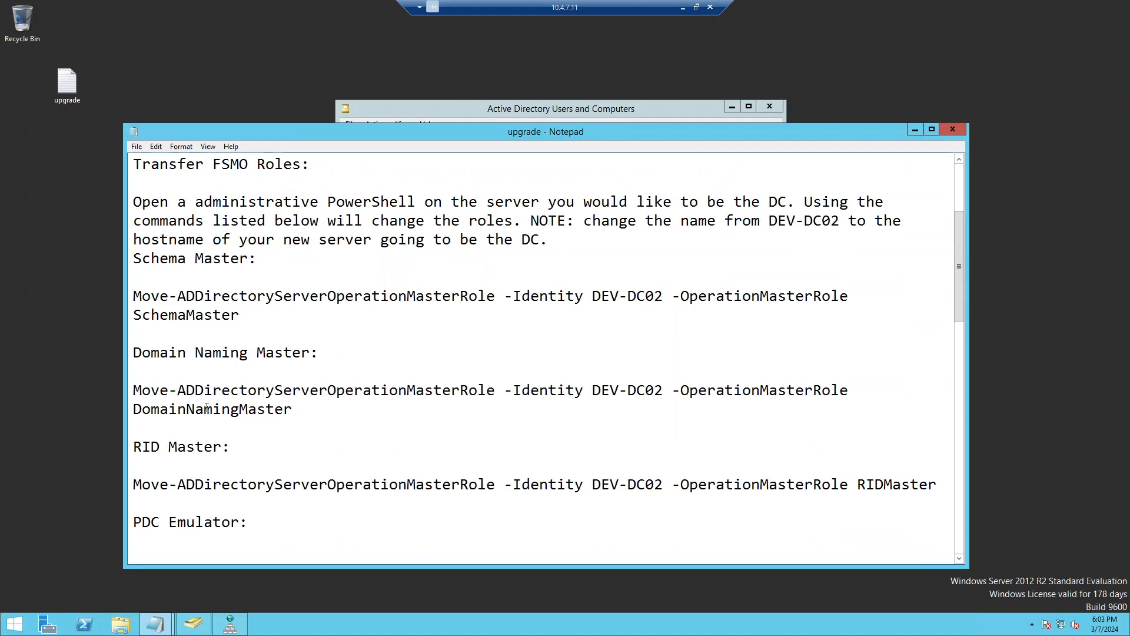
scroll(262, 343, "down", 2)
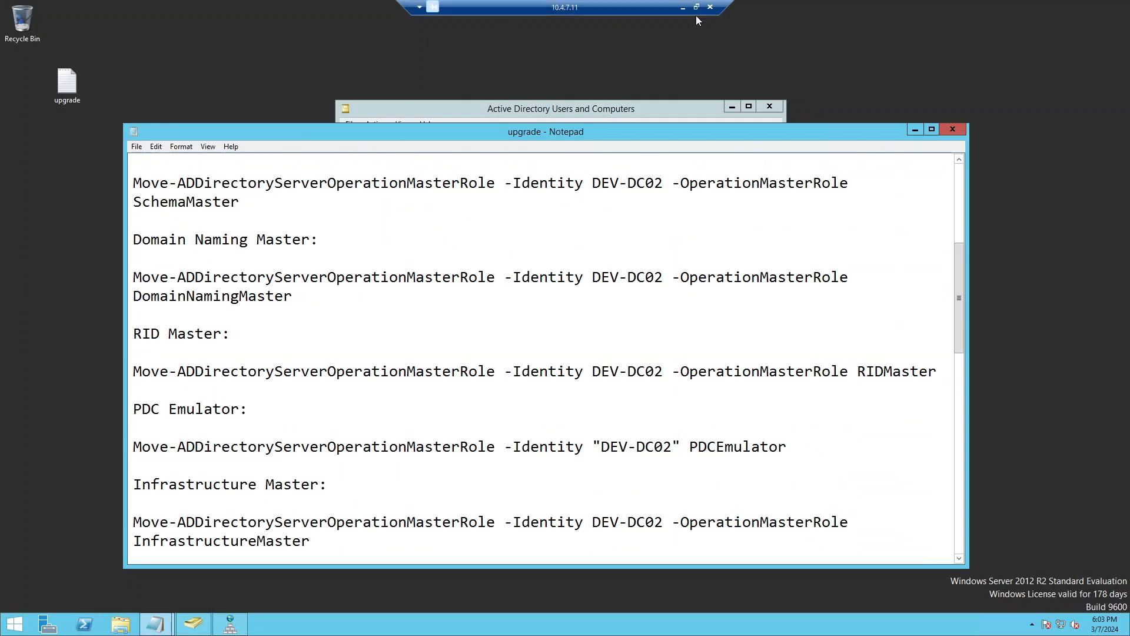
Step: Set the notes aside, reopen the upgrade file from the desktop and scroll to the FSMO section
left_click(832, 61)
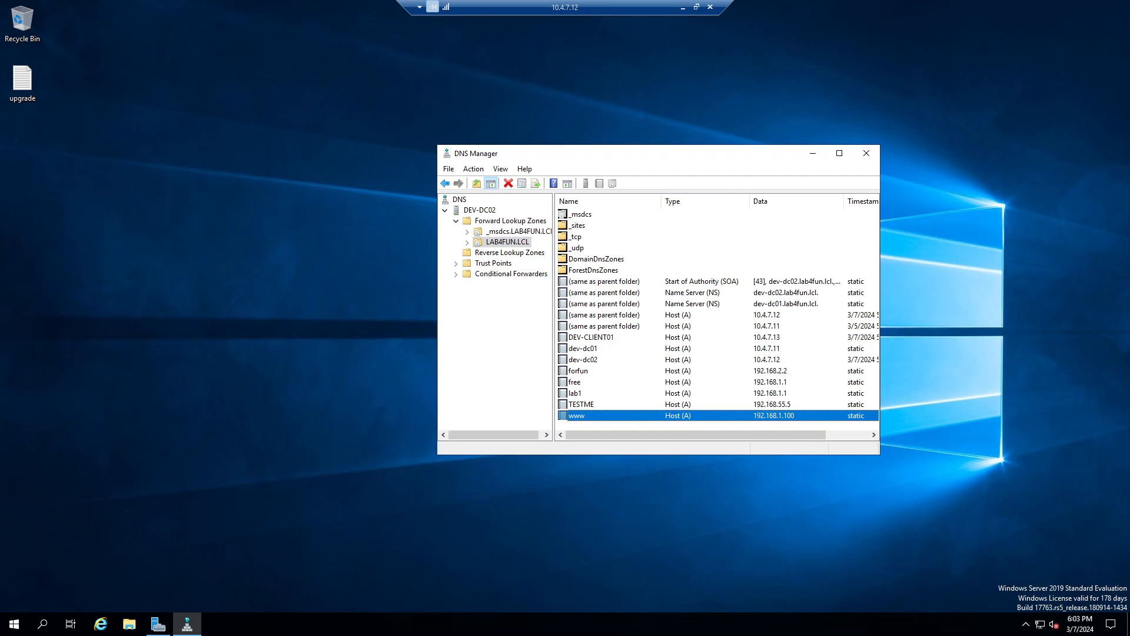
left_click(17, 81)
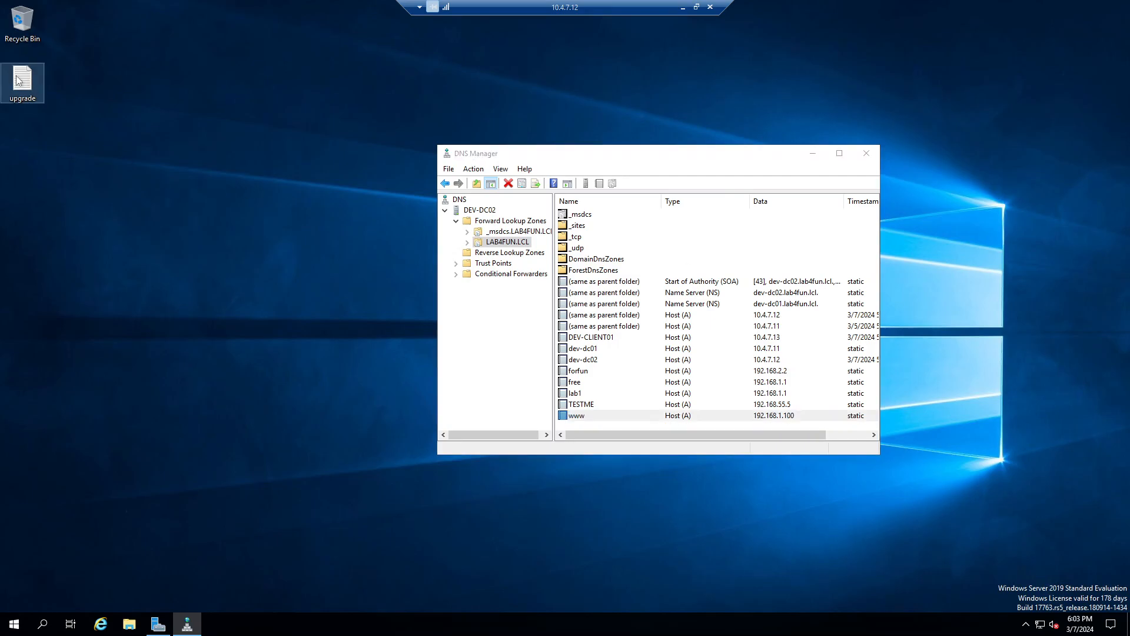
double_click(18, 81)
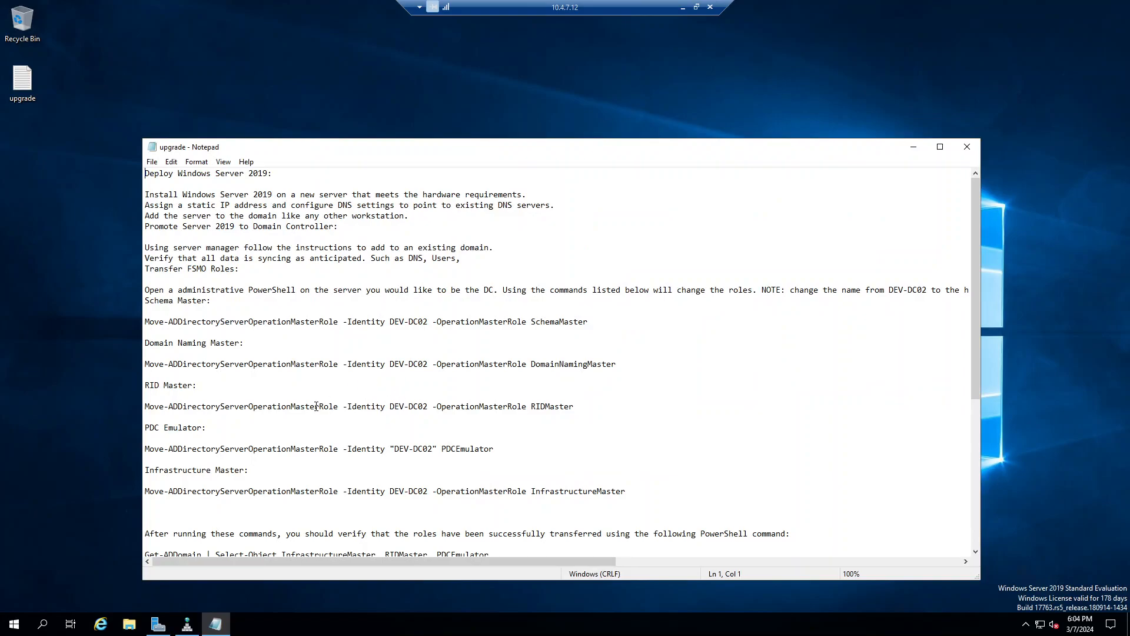
scroll(316, 406, "up", 7)
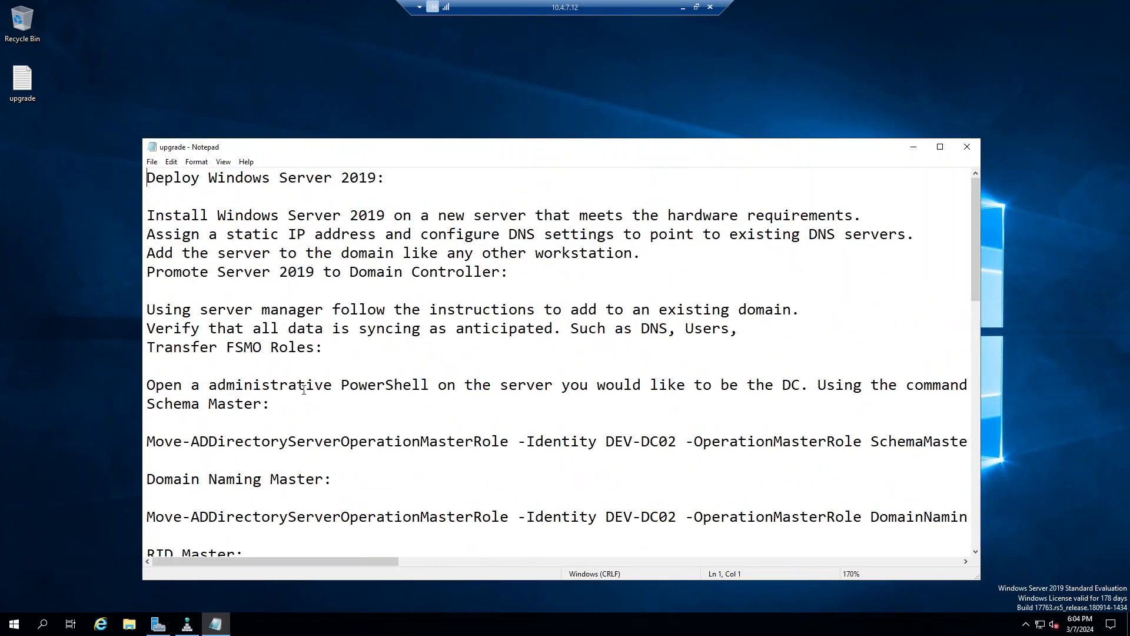
scroll(311, 340, "down", 3)
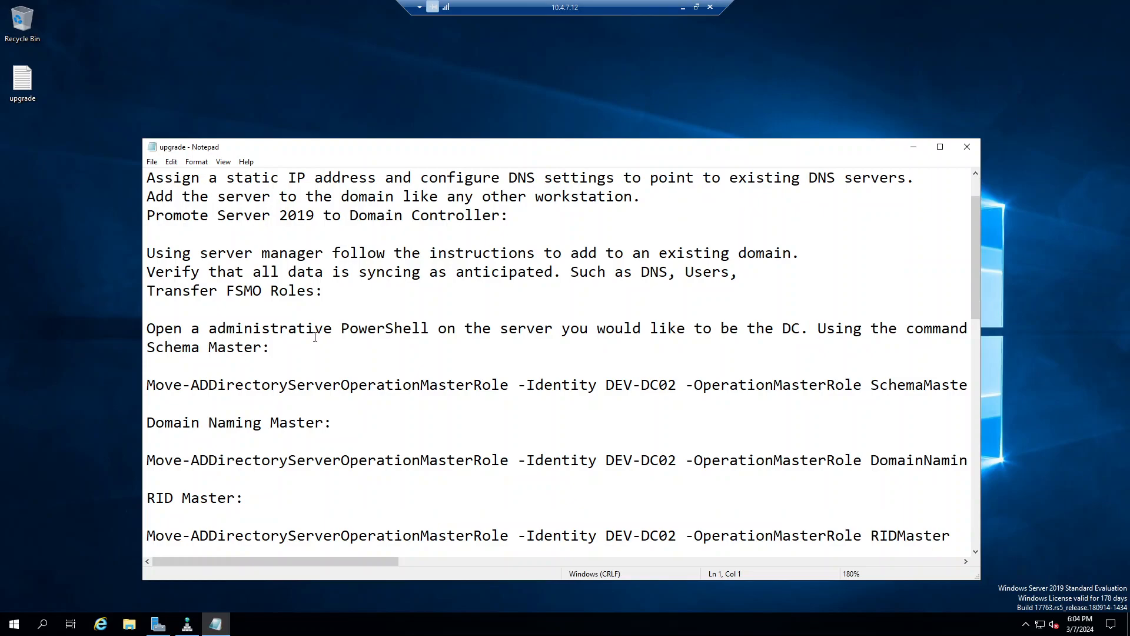
Step: Highlight parts of the RIDMaster command, including DEV-DC02, and maximize the Notepad window
double_click(279, 419)
left_click(280, 419)
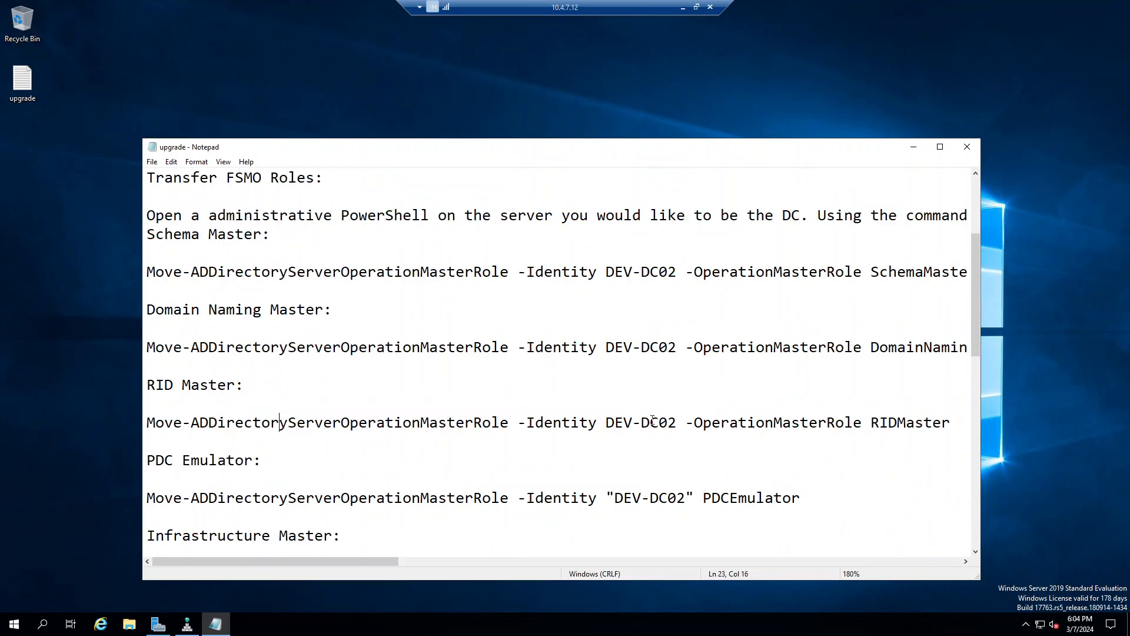
left_click_drag(606, 422, 682, 422)
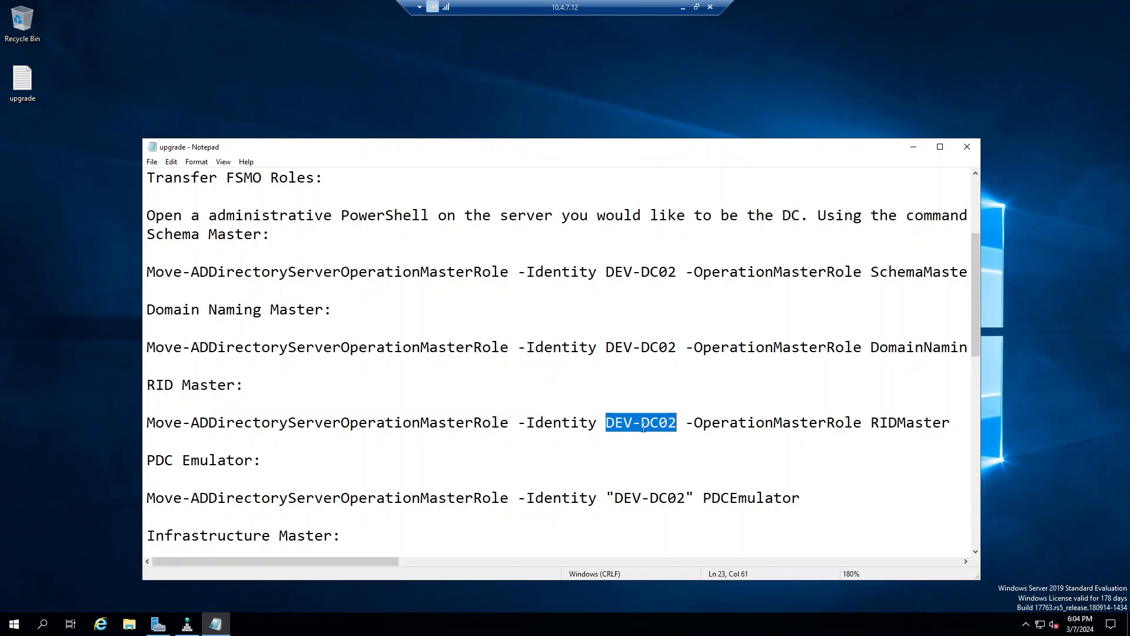
left_click_drag(553, 424, 561, 426)
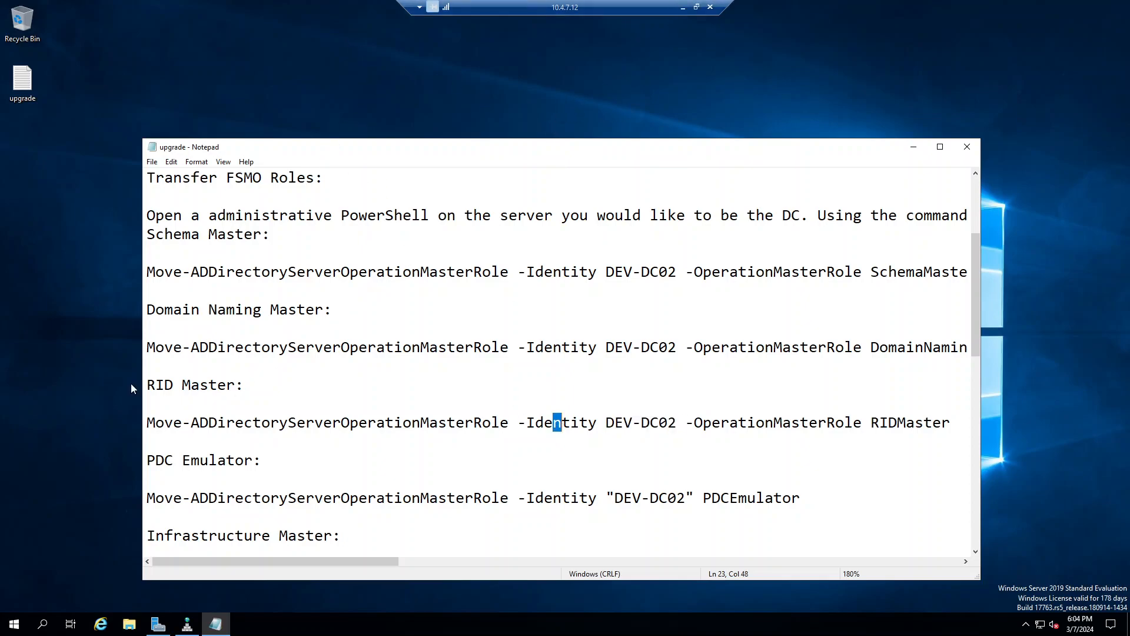
left_click(170, 433)
key("Down")
double_click(187, 427)
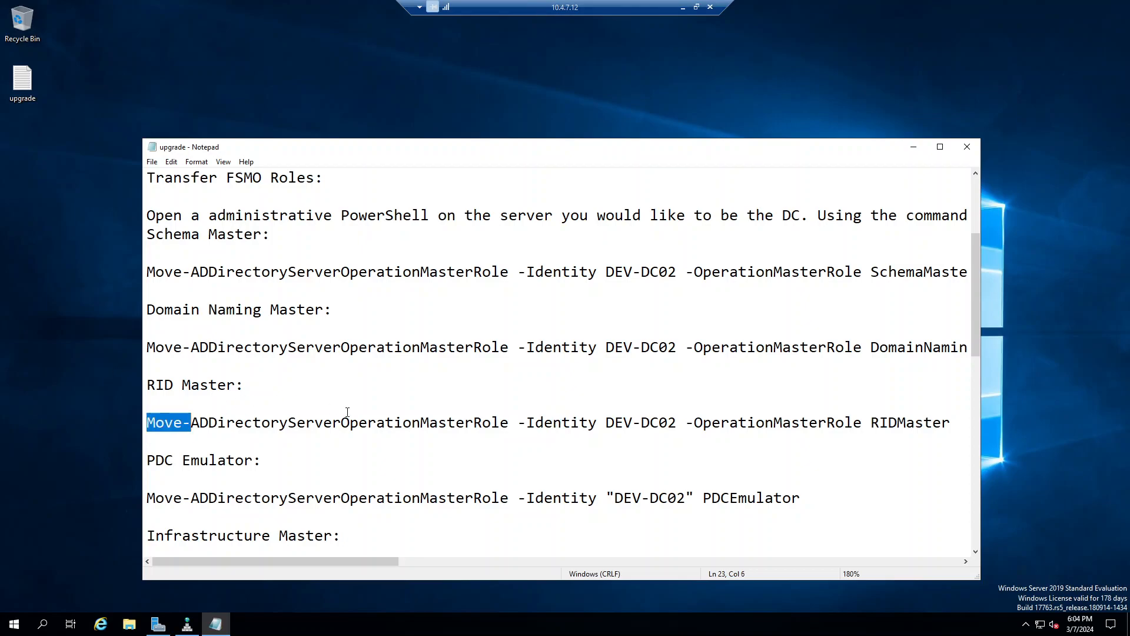
left_click(940, 146)
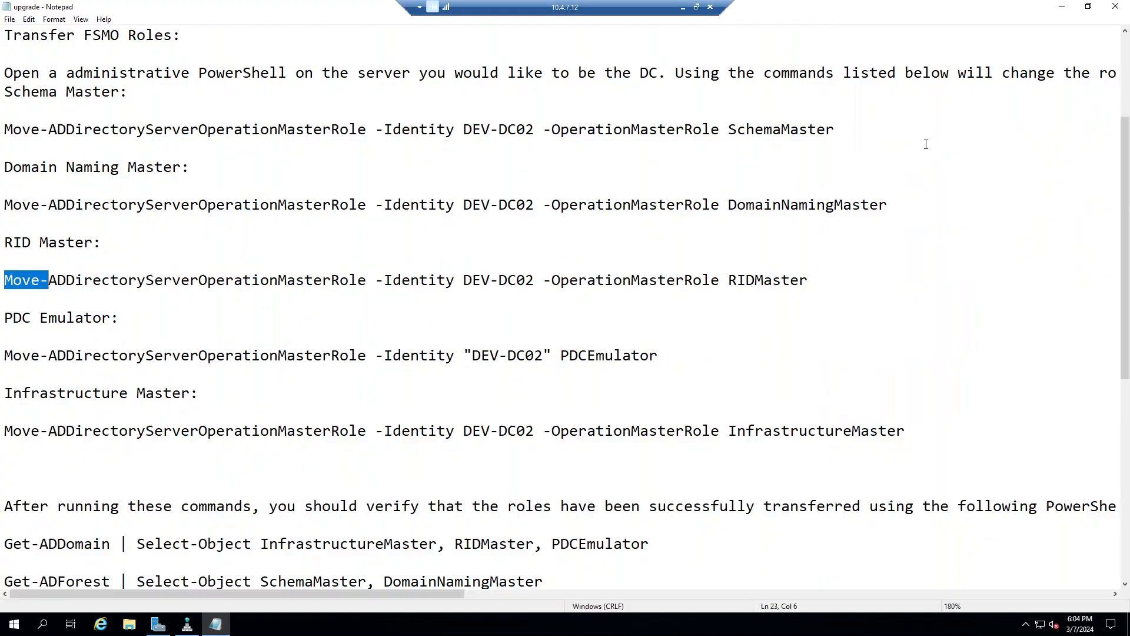
Step: Launch Windows PowerShell (Admin) from the Start button's right-click menu
left_click(11, 628)
right_click(11, 627)
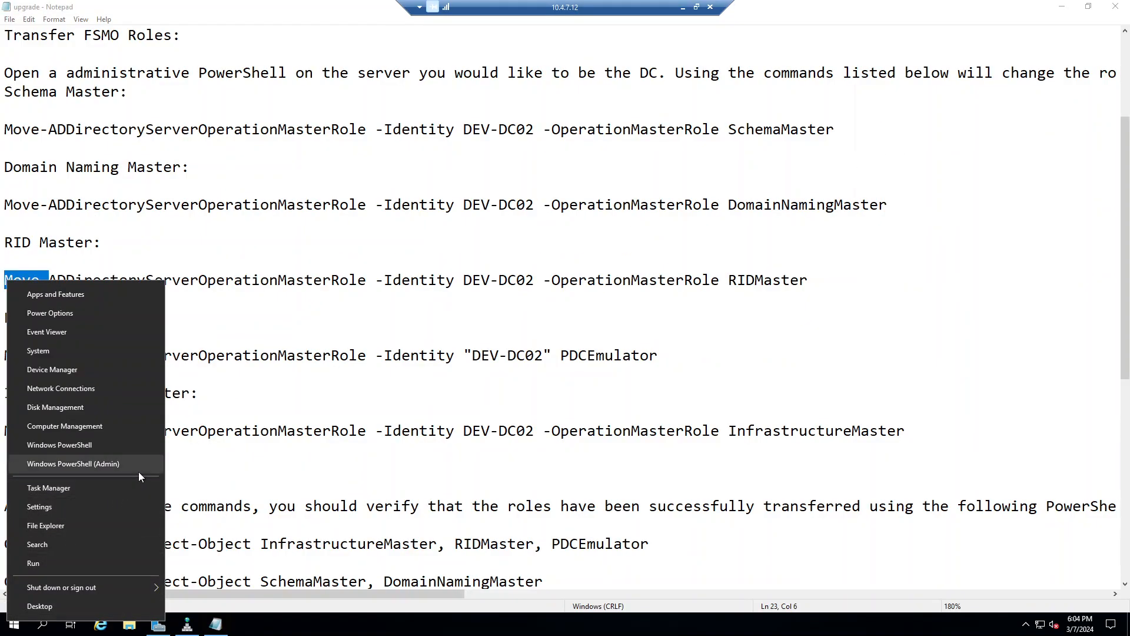
left_click(73, 464)
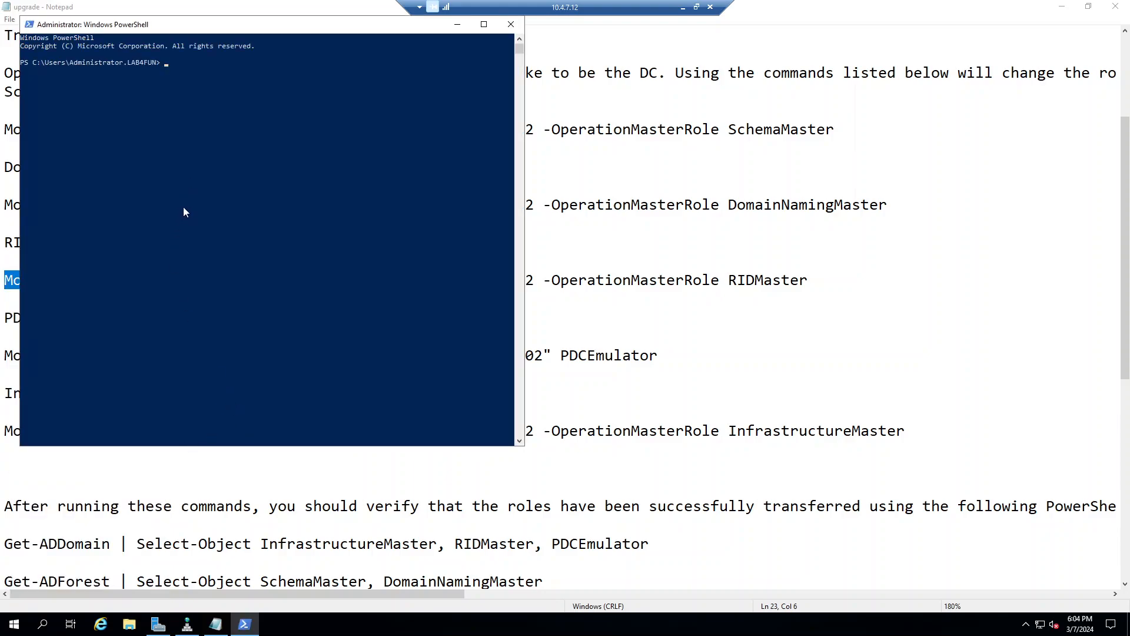
Step: Copy the SchemaMaster command from Notepad, paste it into PowerShell and confirm the transfer with y
left_click(711, 279)
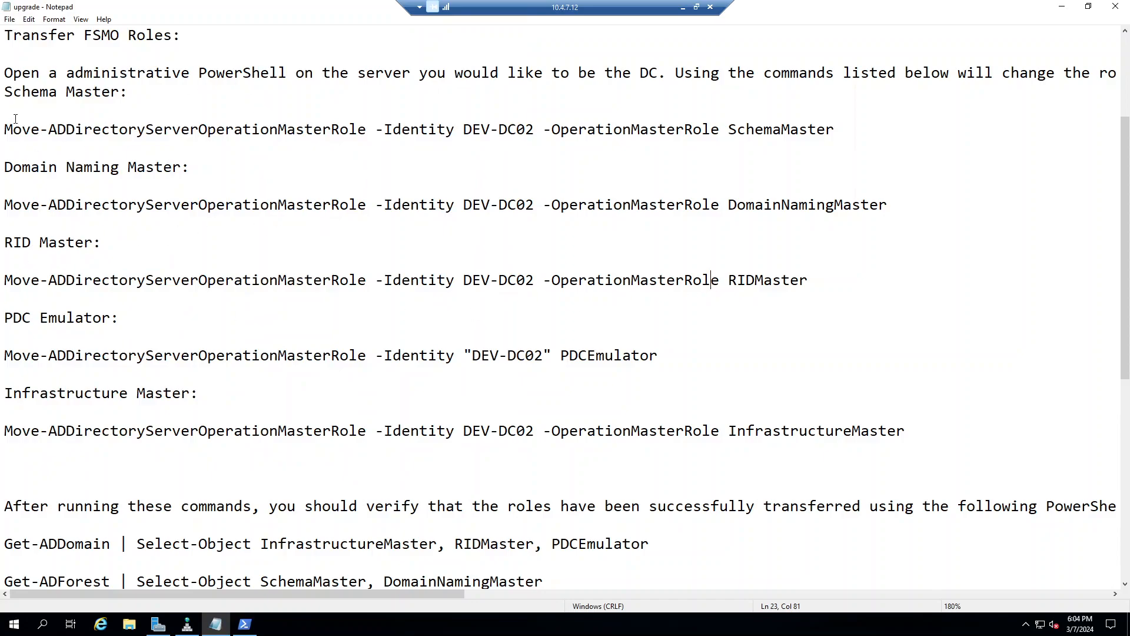
scroll(215, 160, "up", 3)
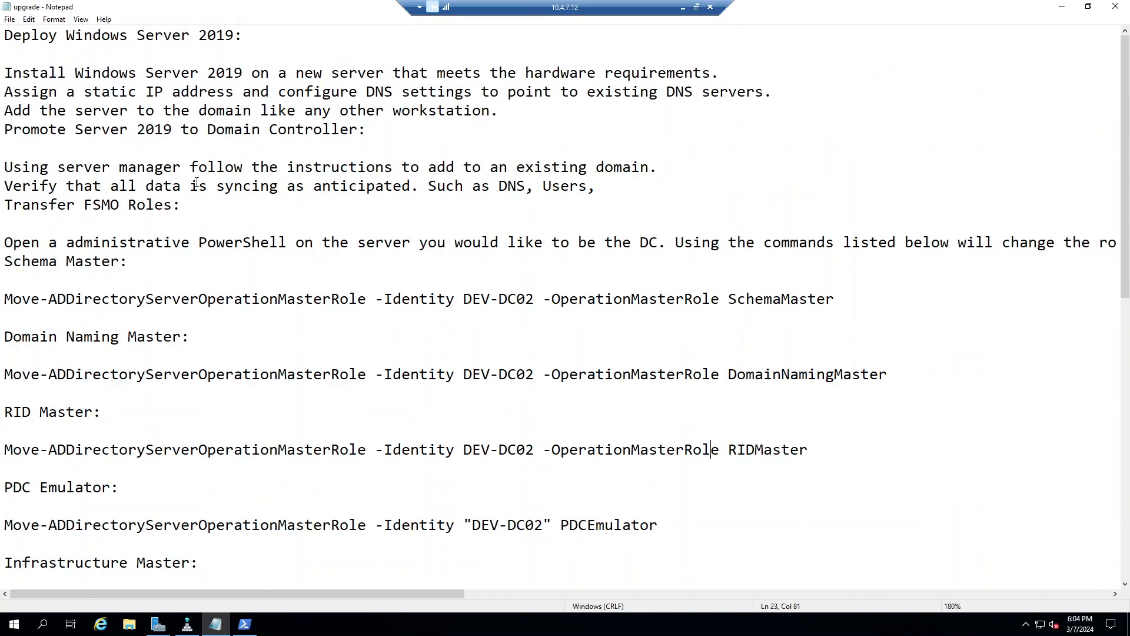
left_click_drag(901, 300, 200, 280)
mouse_move(11, 282)
left_mouse_down()
mouse_move(44, 299)
mouse_move(8, 298)
left_mouse_up()
key("ctrl+c")
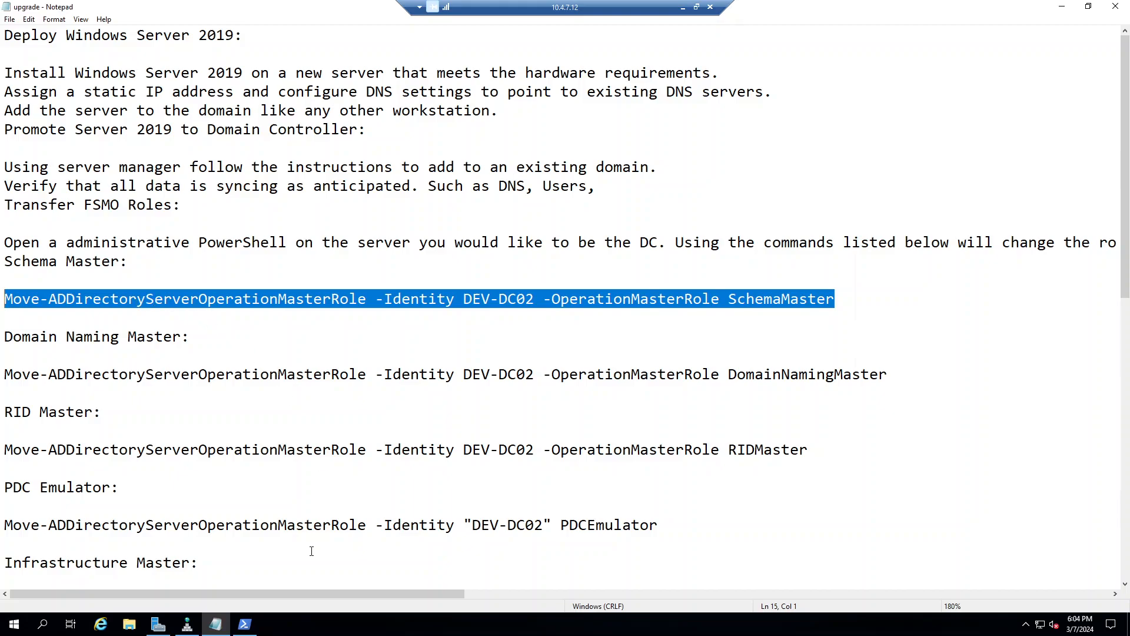
left_click(245, 624)
right_click(158, 138)
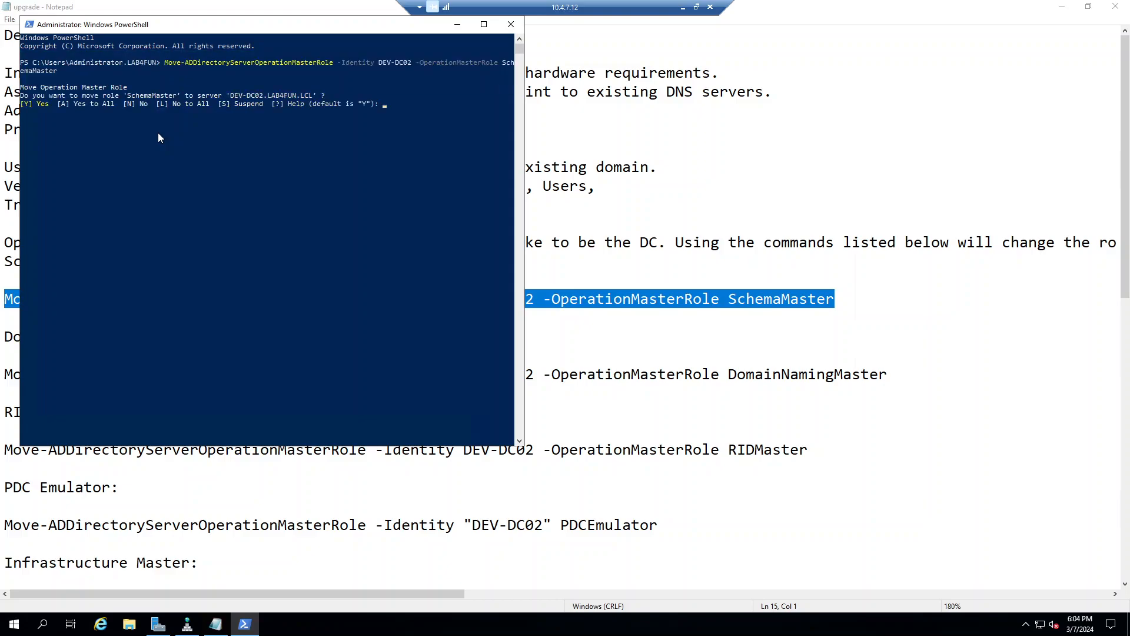
type("y")
key("Return")
left_click(812, 387)
Step: Select the DomainNamingMaster command in Notepad and clear a stray selection in the PowerShell console
left_click_drag(946, 384, 2, 372)
key("ctrl+c")
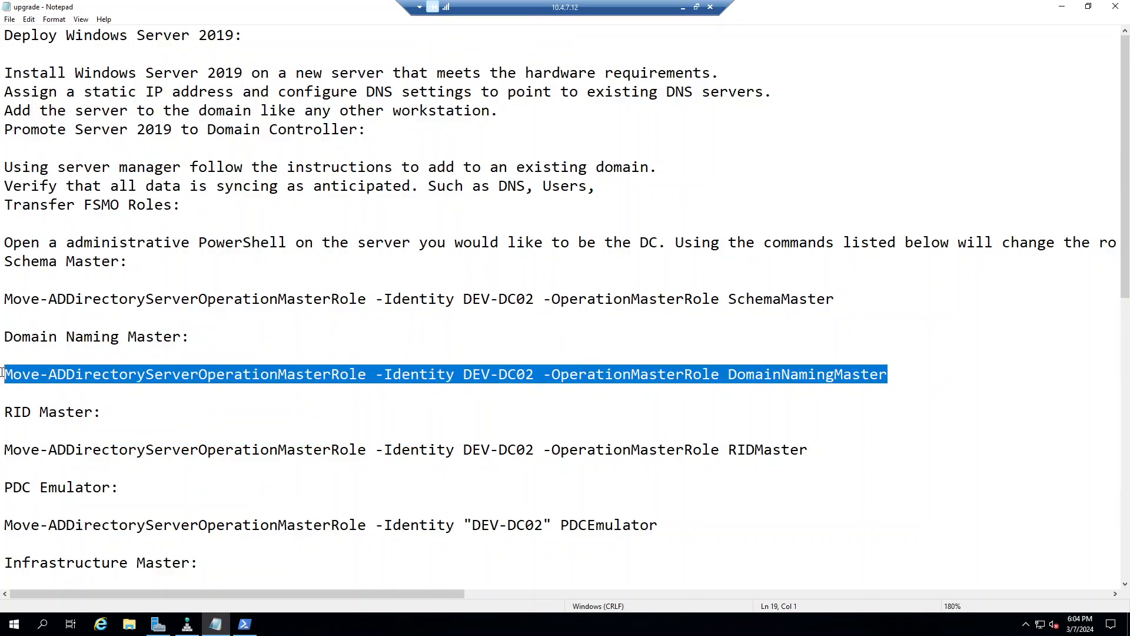
left_click(244, 624)
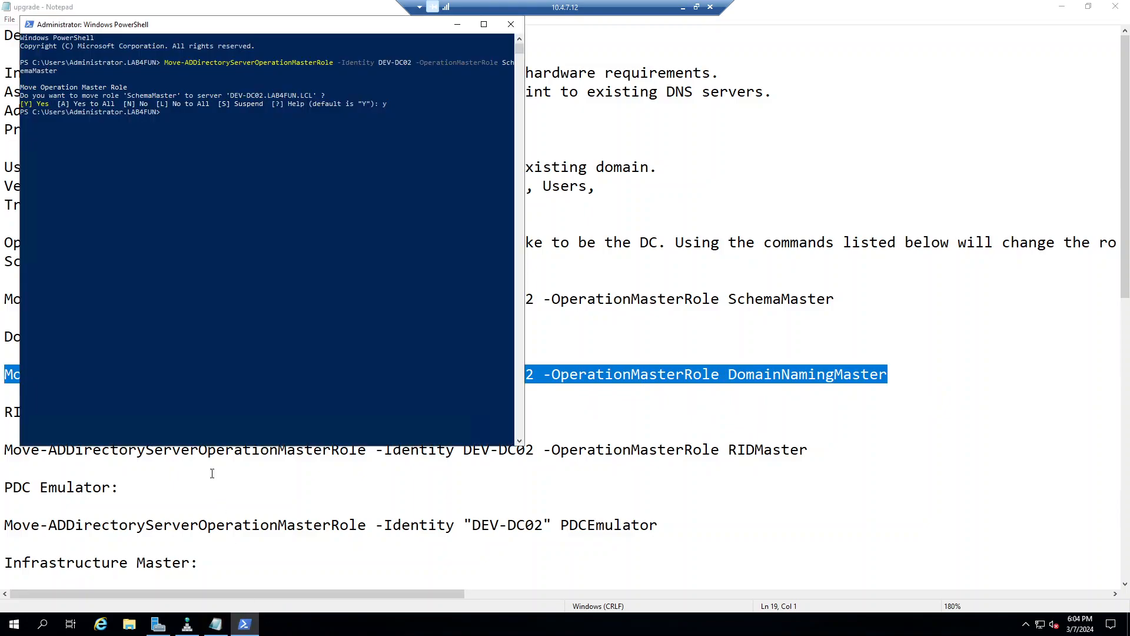
left_click(208, 236)
right_click(210, 235)
left_click(174, 227)
key("Return")
key("Return")
key("Return")
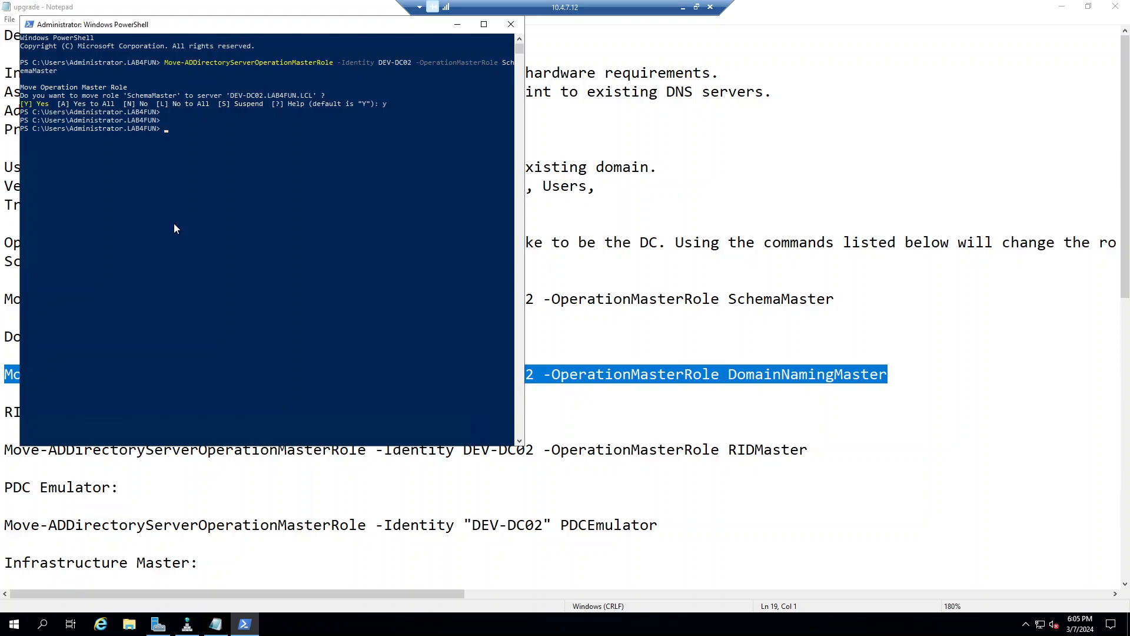
Step: Paste and run the DomainNamingMaster transfer to DEV-DC02, confirming with y
left_click(888, 6)
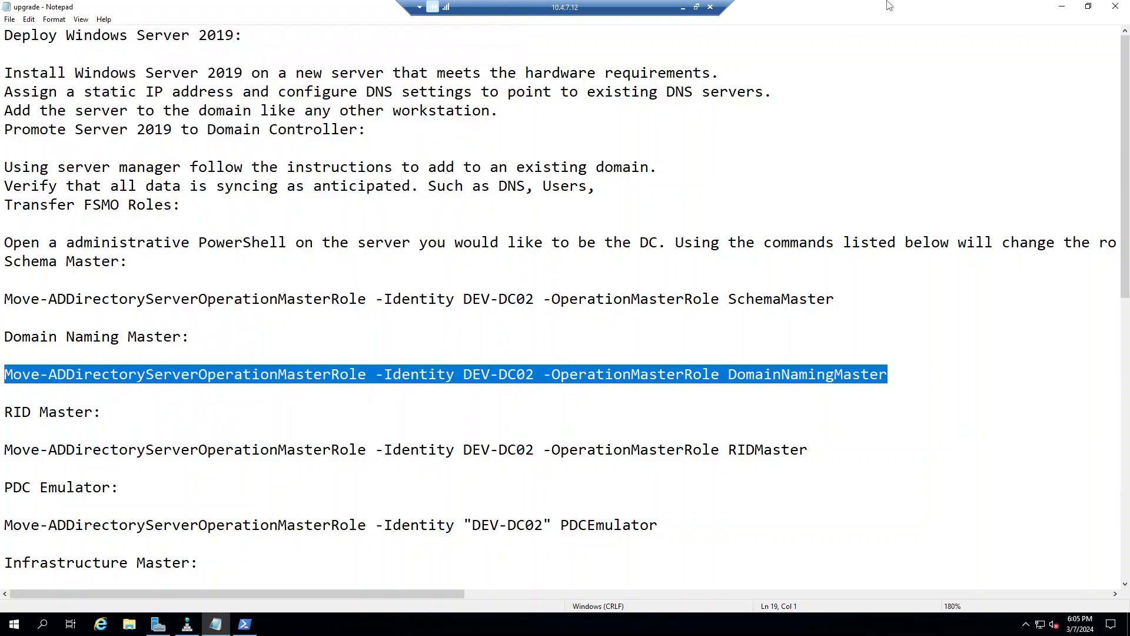
left_click(245, 624)
right_click(226, 257)
key("Return")
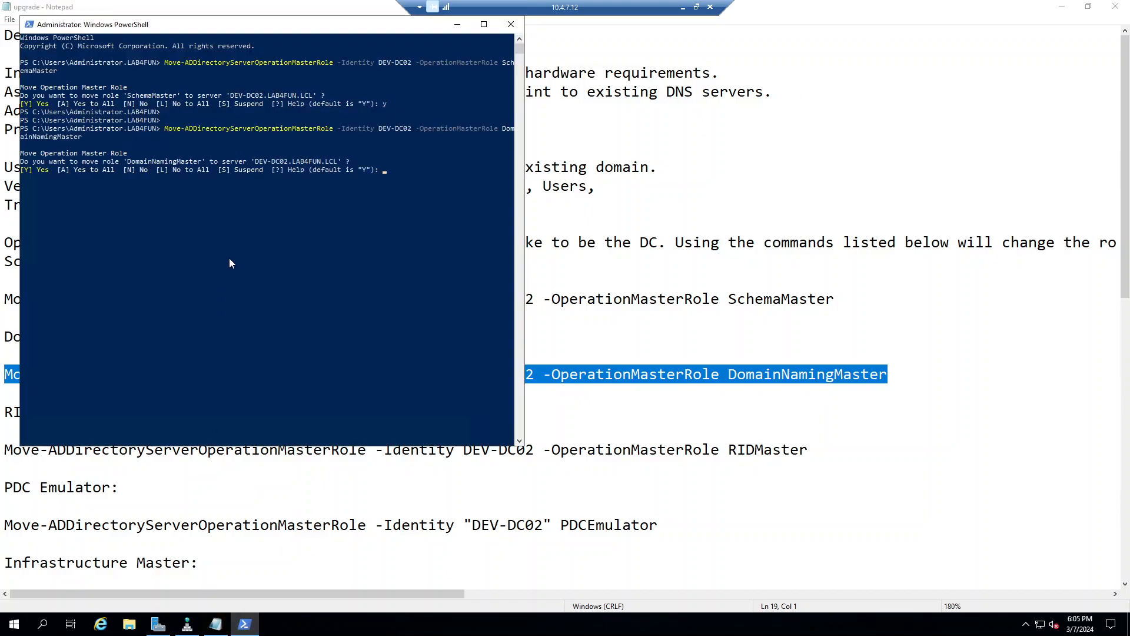
type("y")
key("Return")
key("Return")
left_click(939, 500)
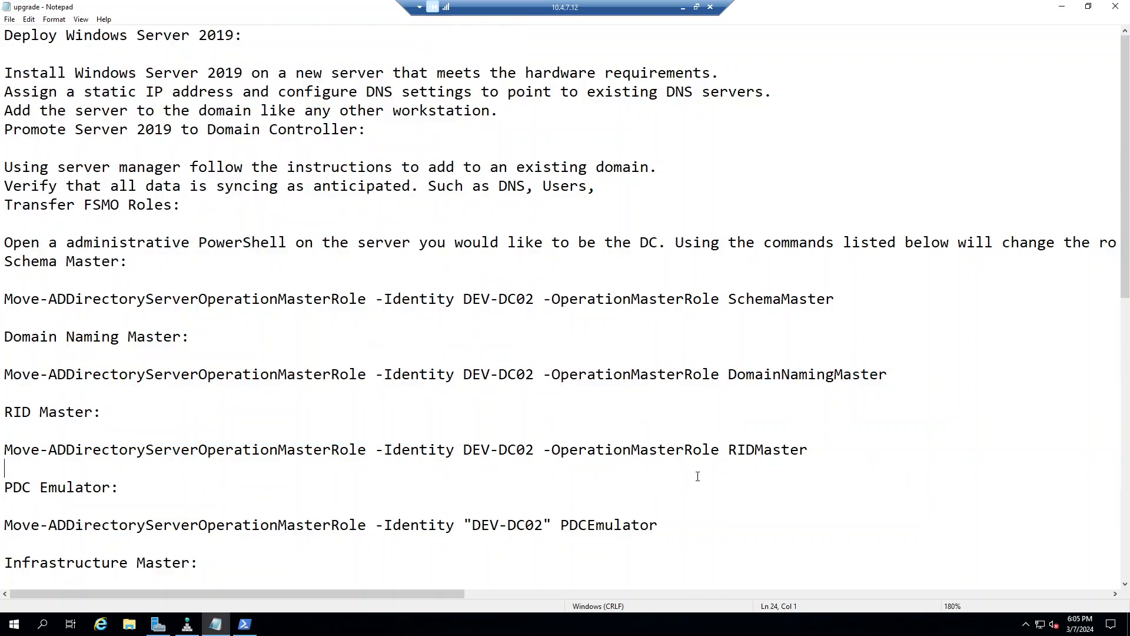
left_click_drag(815, 446, 2, 455)
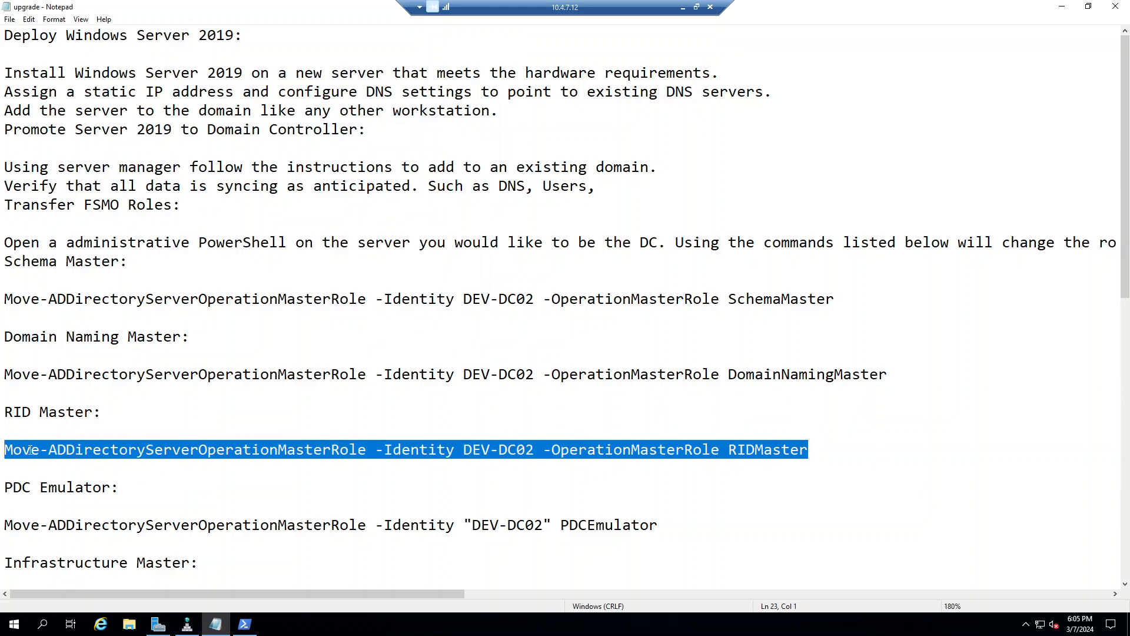
Step: Reselect the RIDMaster command in Notepad and clear stray selections in the PowerShell console
left_click(245, 624)
left_click(178, 234)
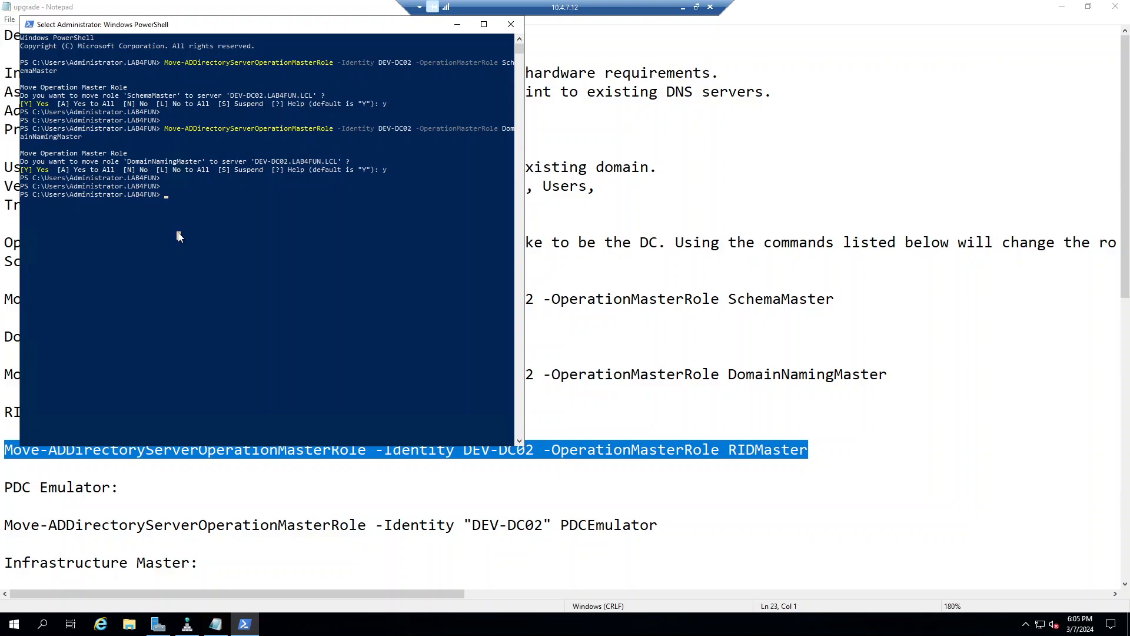
right_click(179, 234)
left_click_drag(195, 203, 196, 211)
left_click(624, 404)
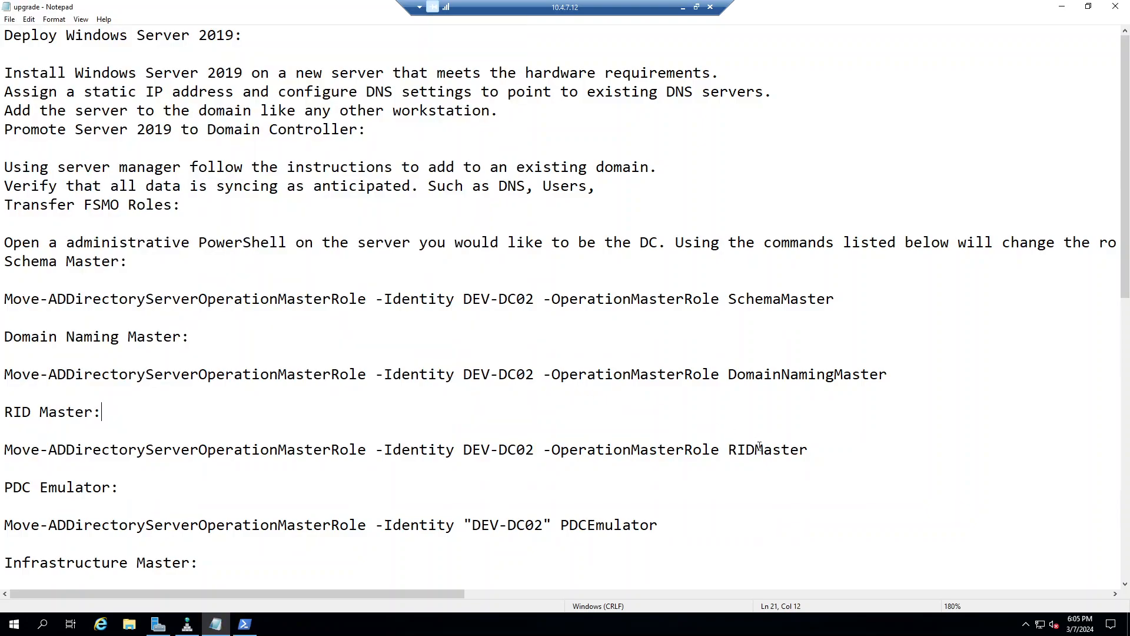
left_click_drag(820, 454, 2, 445)
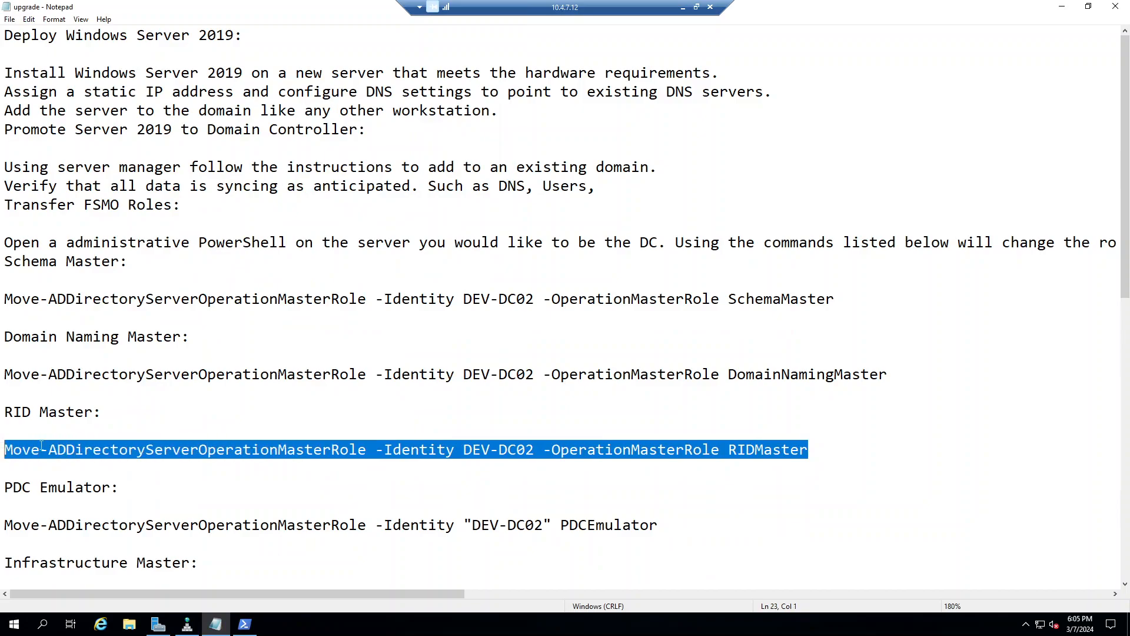
left_click(245, 624)
left_click_drag(246, 320, 246, 323)
right_click(231, 261)
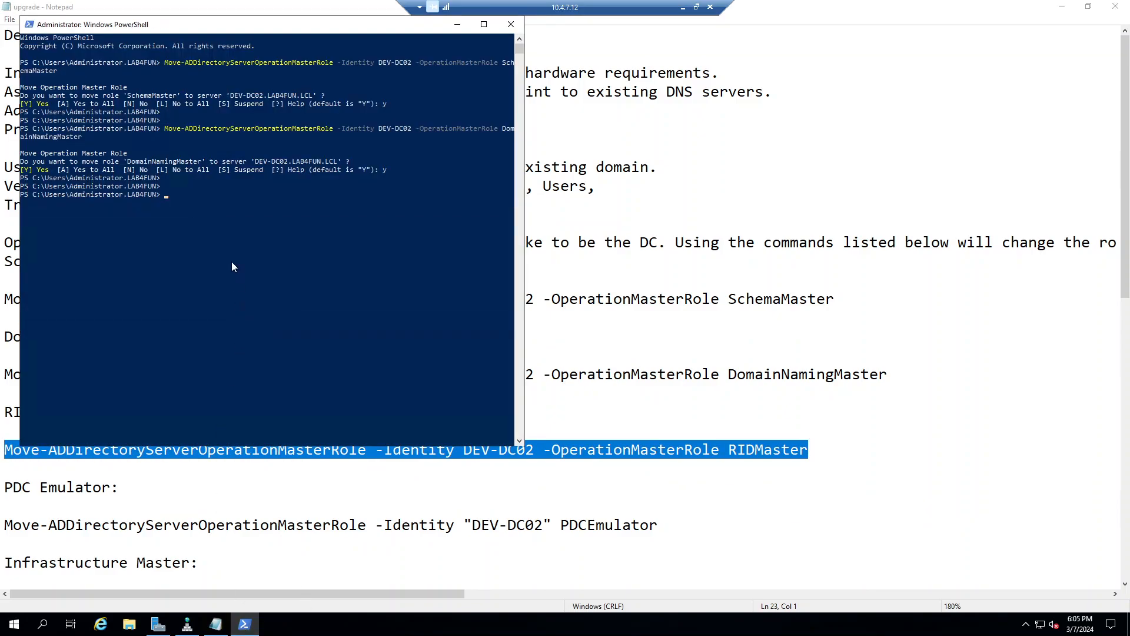
right_click(230, 259)
Step: Copy the RIDMaster command, paste it into PowerShell and confirm the transfer to DEV-DC02 with y
left_click(787, 487)
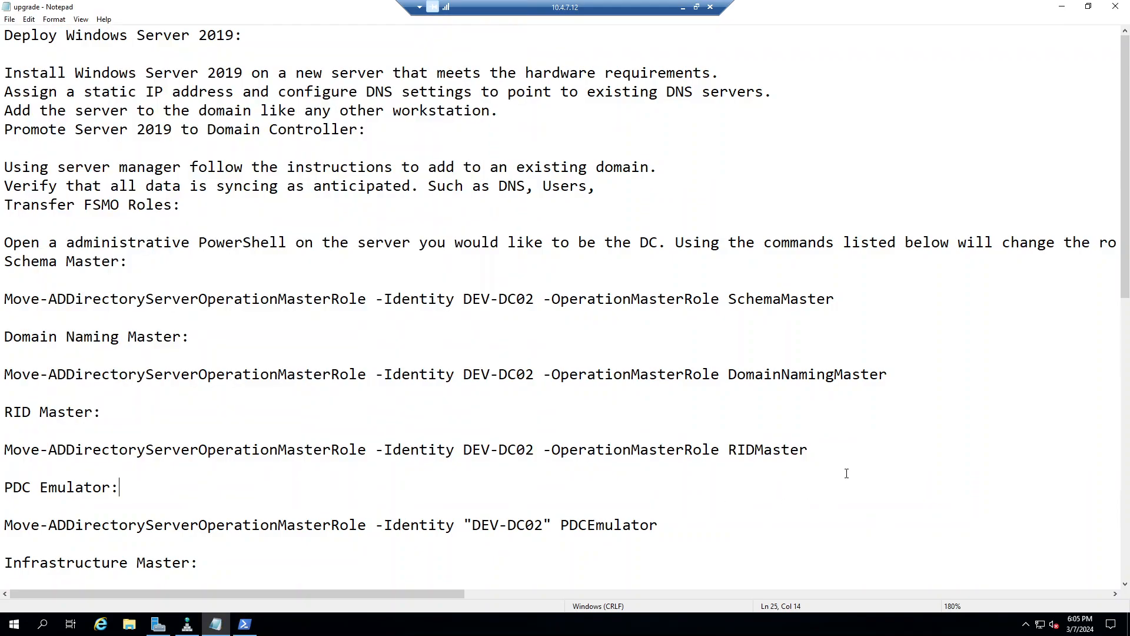
left_click_drag(811, 451, 35, 453)
right_click(66, 462)
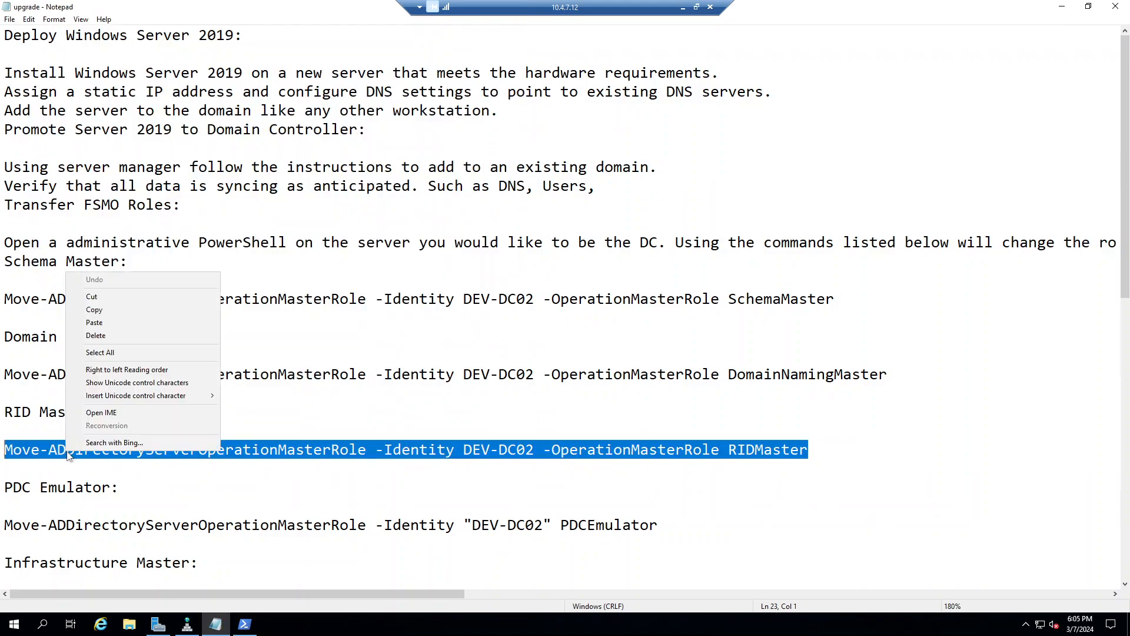
left_click(139, 312)
left_click(244, 624)
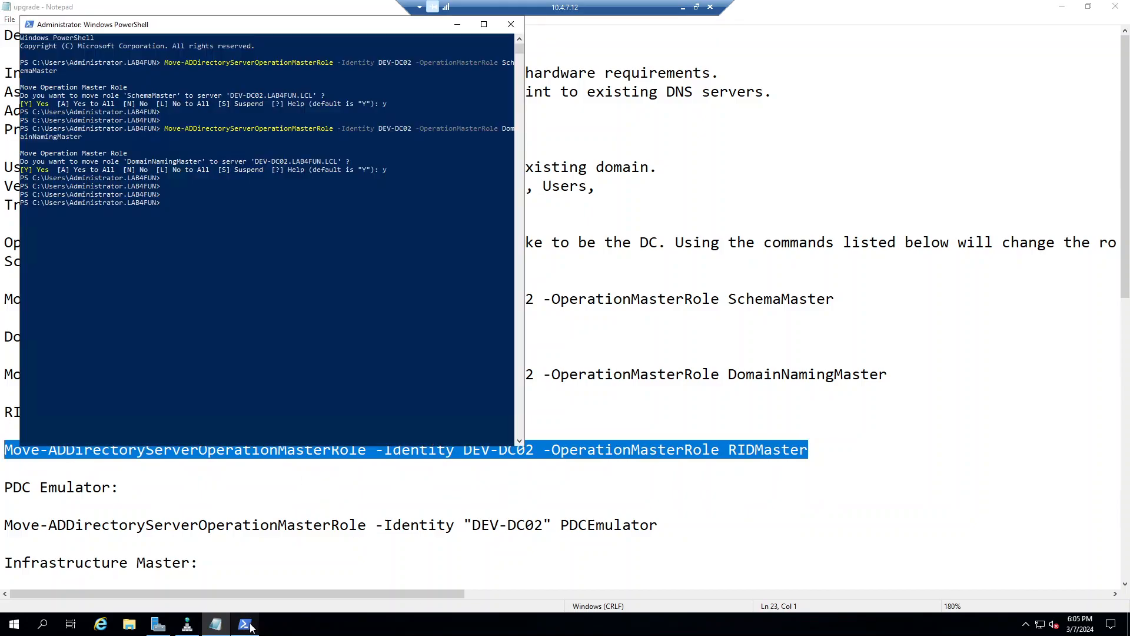
right_click(252, 350)
key("Return")
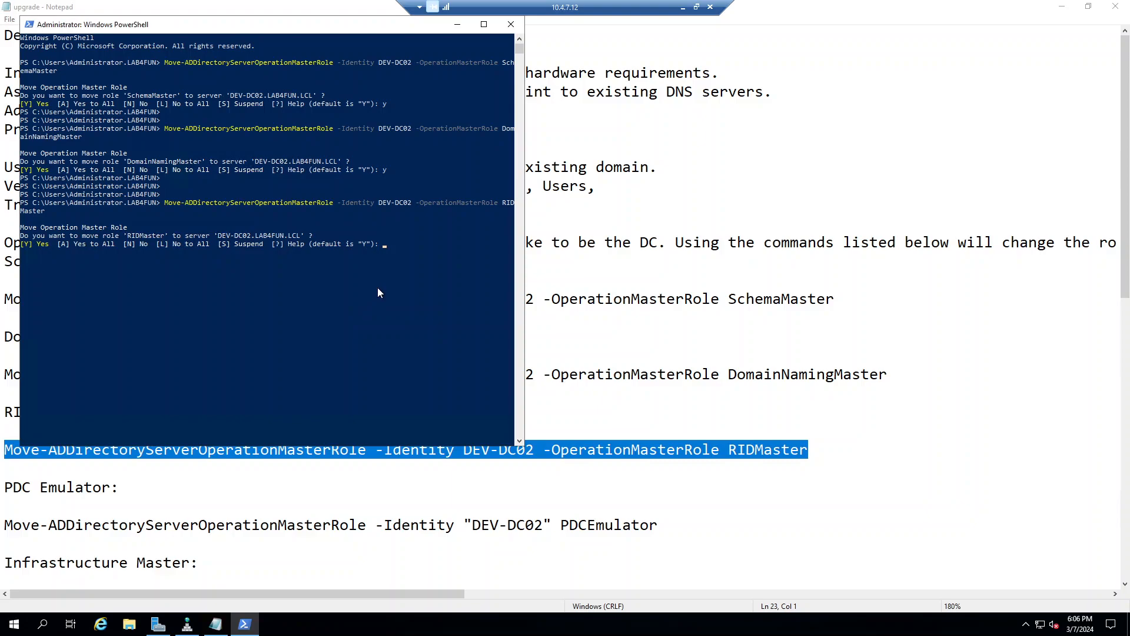
type("y")
key("Return")
key("Return")
key("Return")
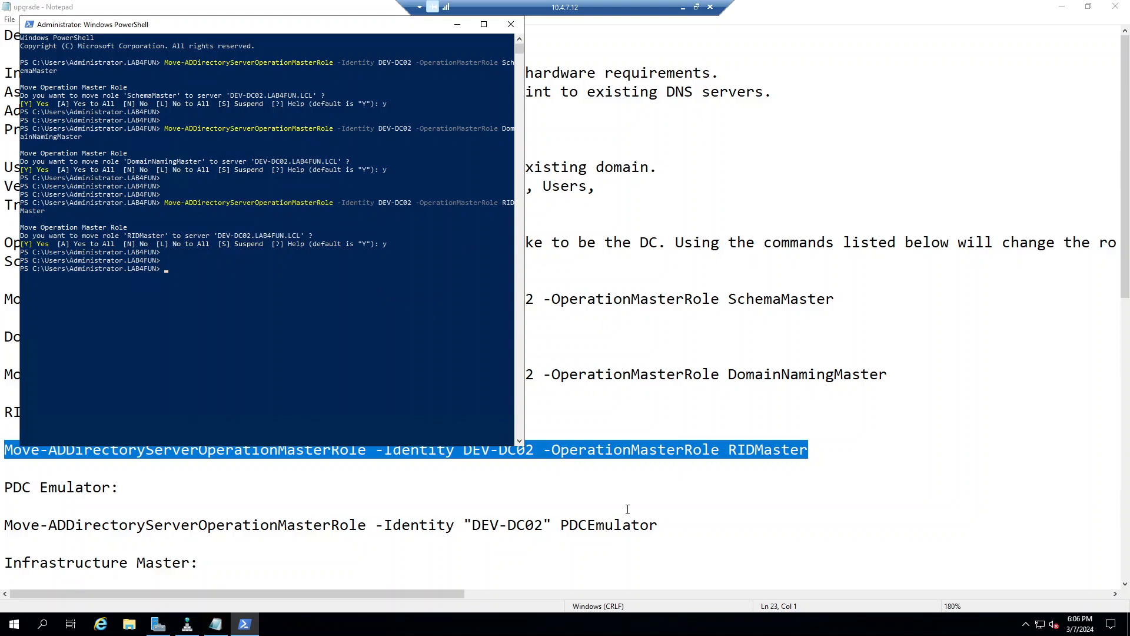
Step: Copy the PDCEmulator Move-ADDirectoryServerOperationMasterRole line into PowerShell, run it and confirm with y
left_click(686, 522)
double_click(577, 519)
left_click_drag(577, 519, 361, 513)
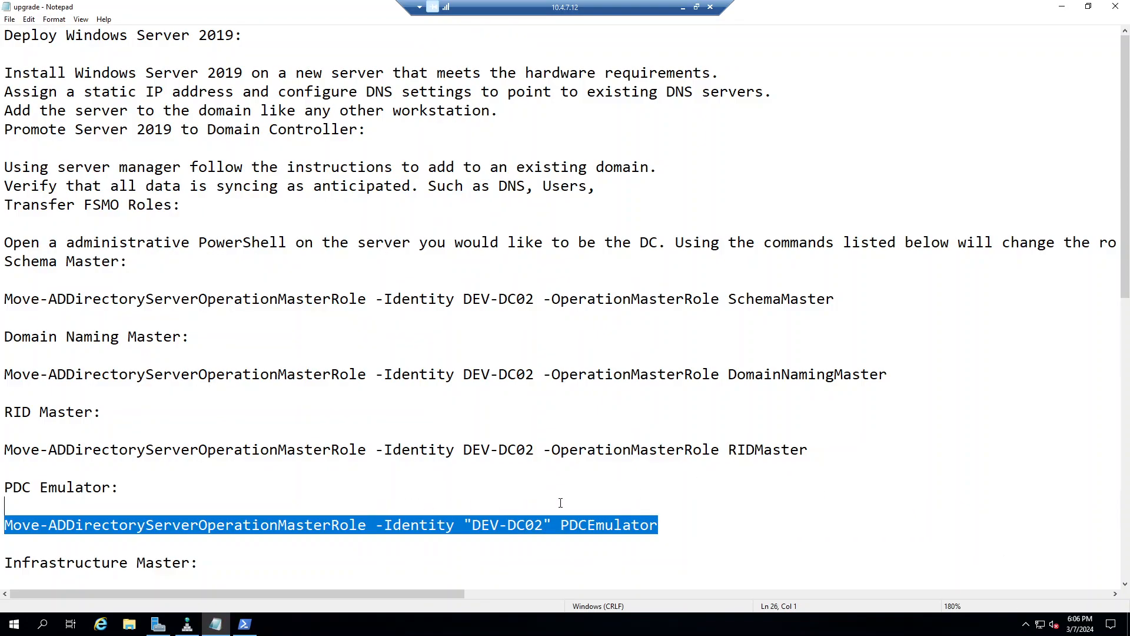
left_click_drag(662, 529, 6, 532)
right_click(41, 527)
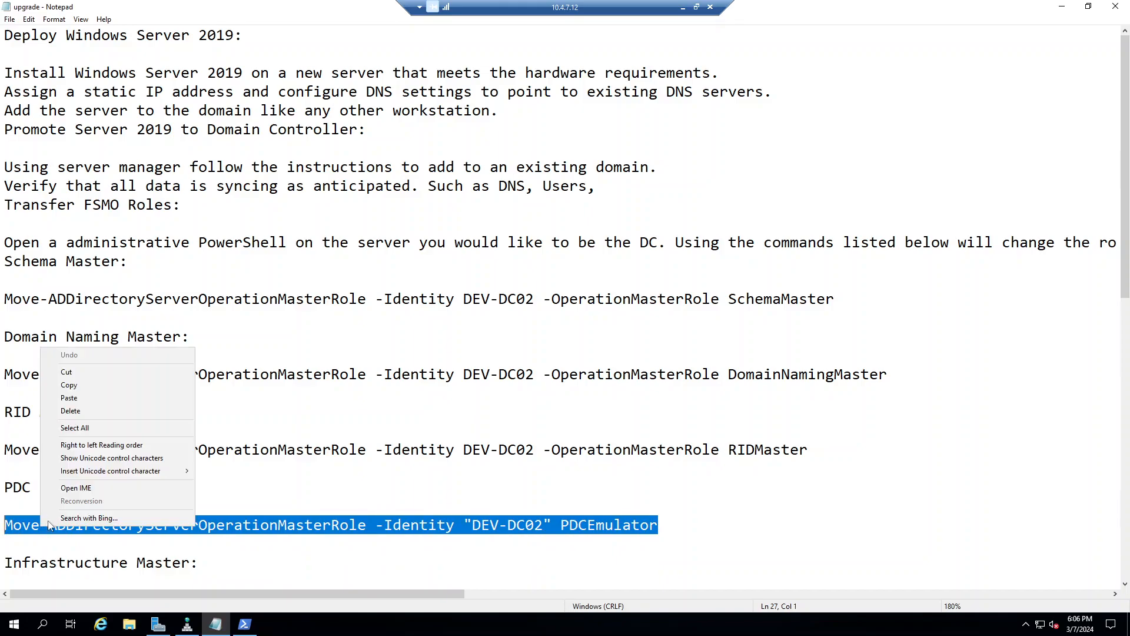
left_click(111, 385)
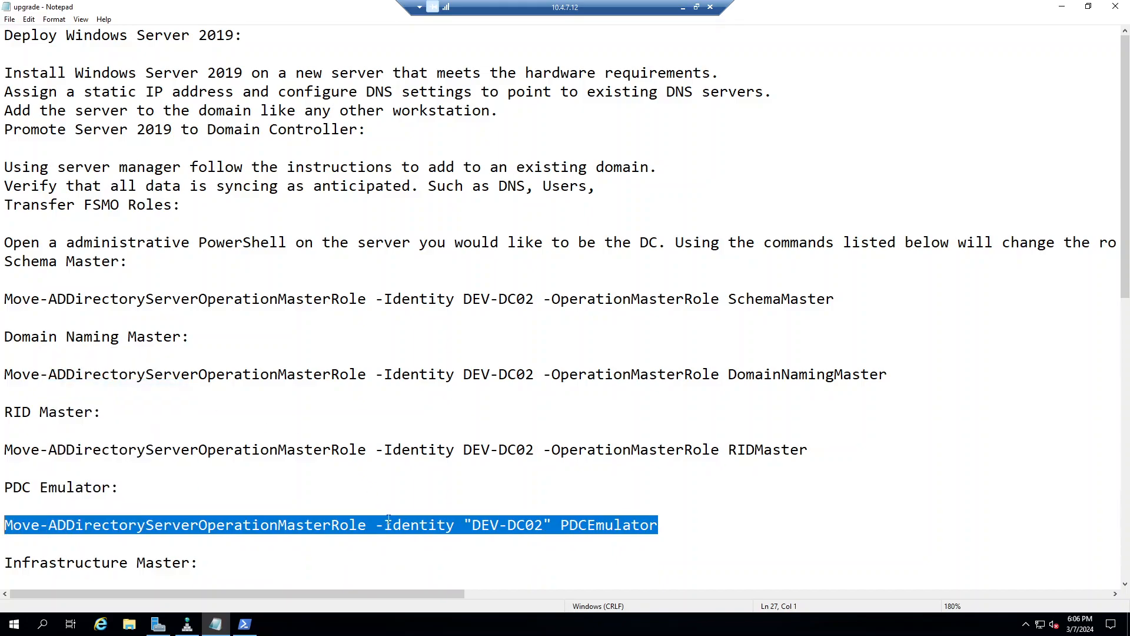
left_click(239, 627)
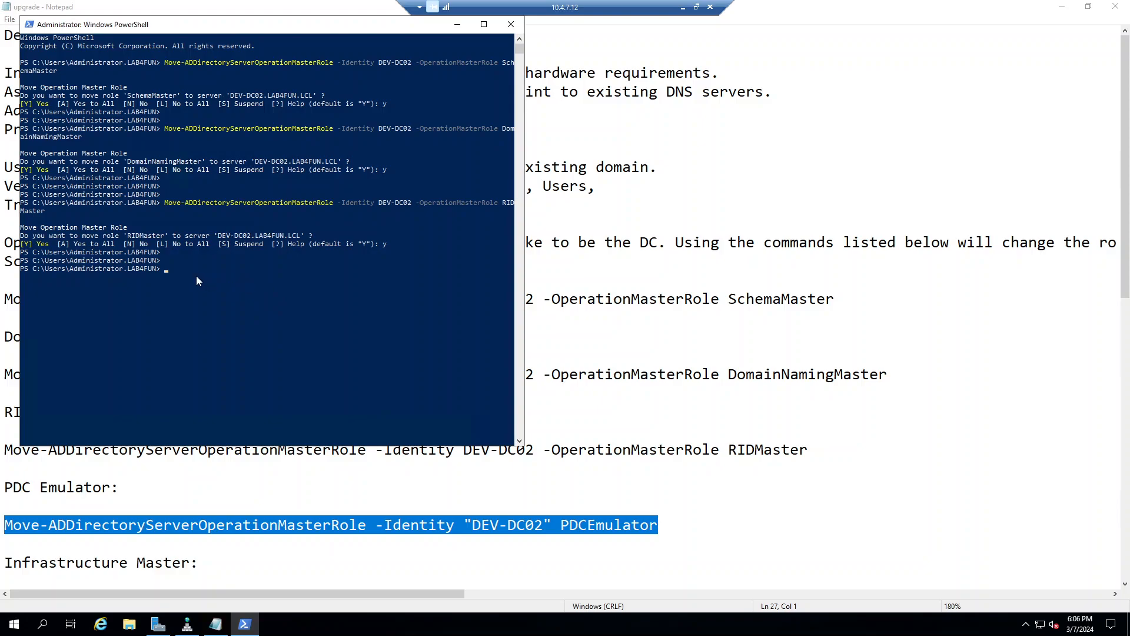
left_click_drag(660, 526, 3, 527)
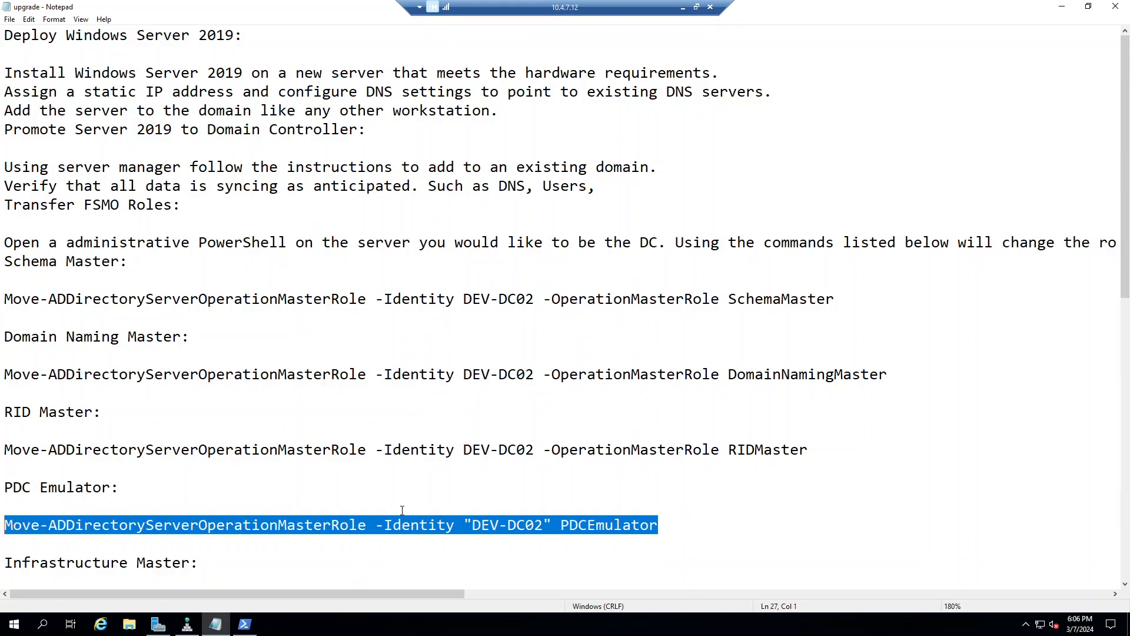
right_click(427, 517)
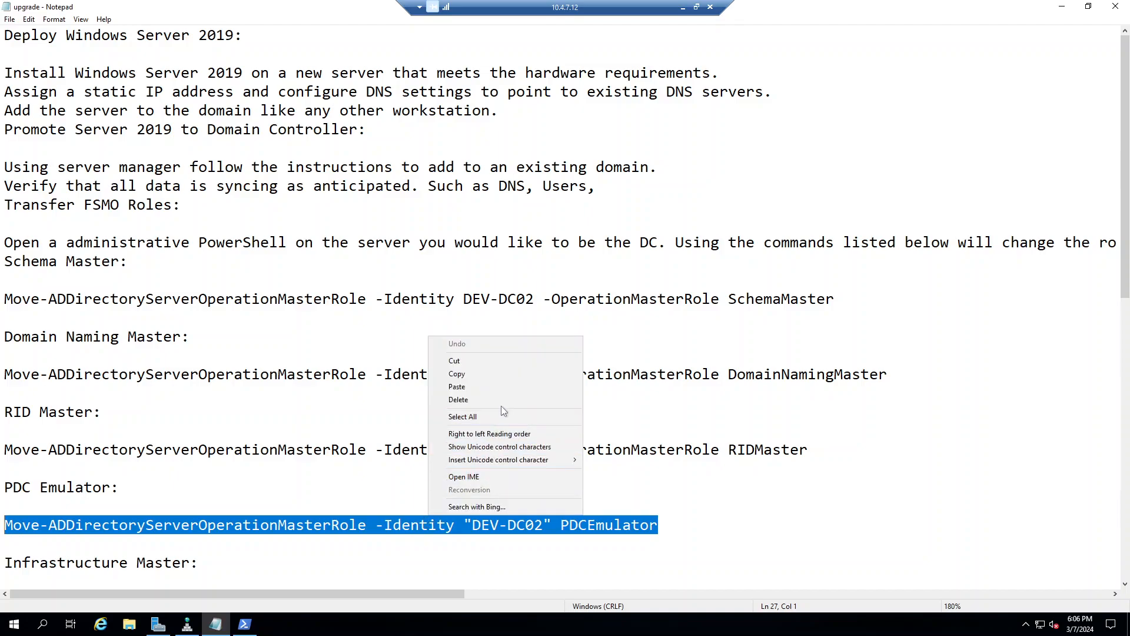
left_click(514, 375)
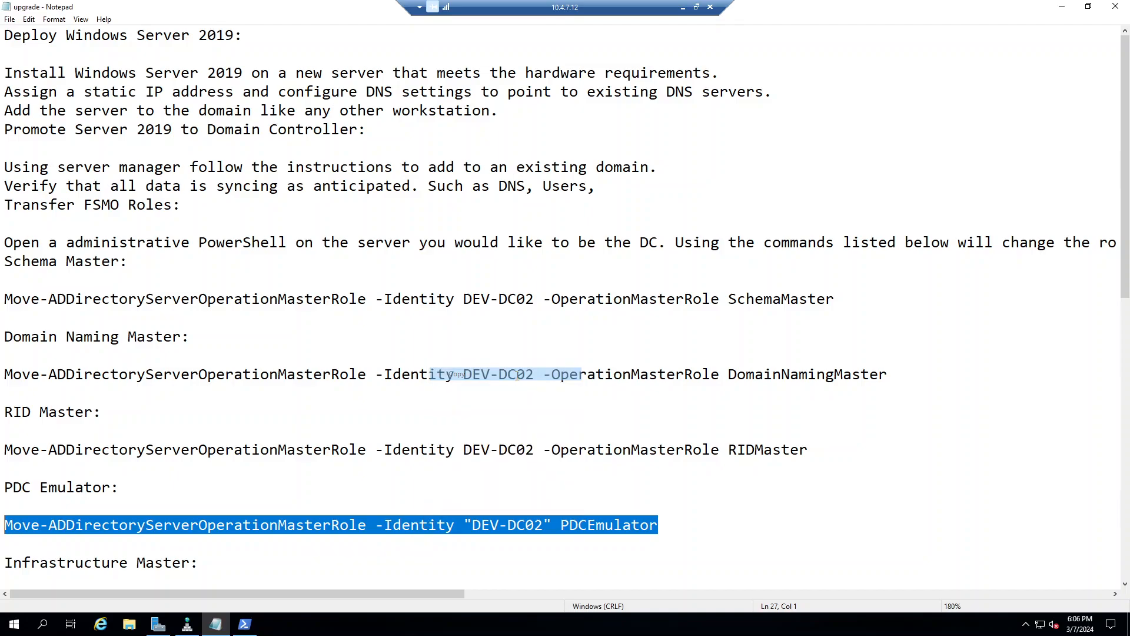
left_click(244, 624)
right_click(239, 296)
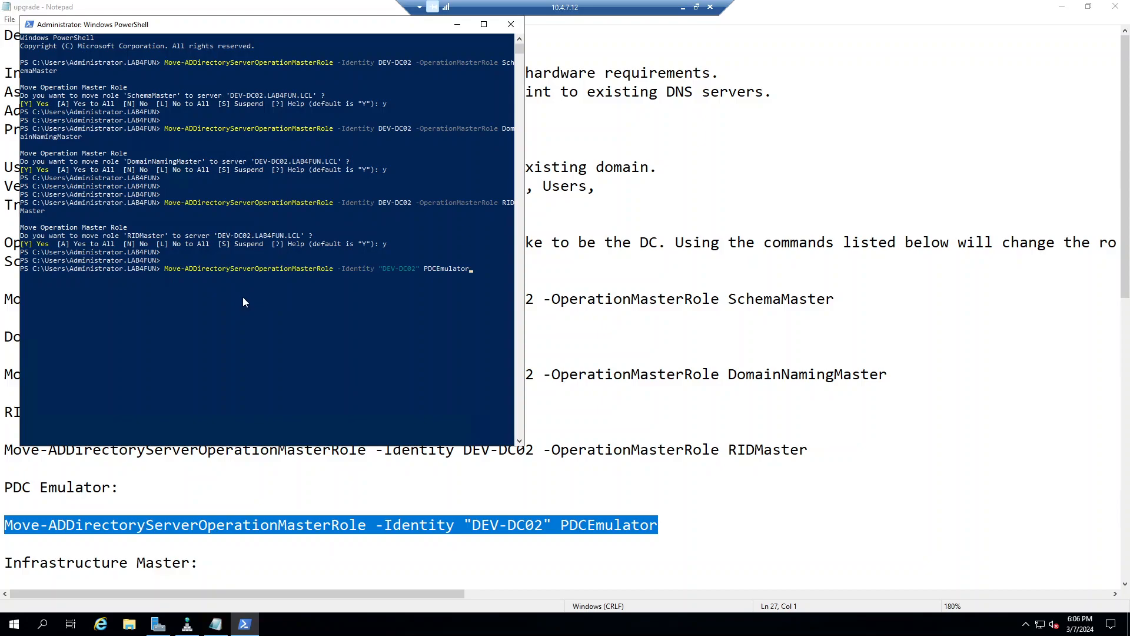
key("Return")
type("y")
key("Return")
key("Return")
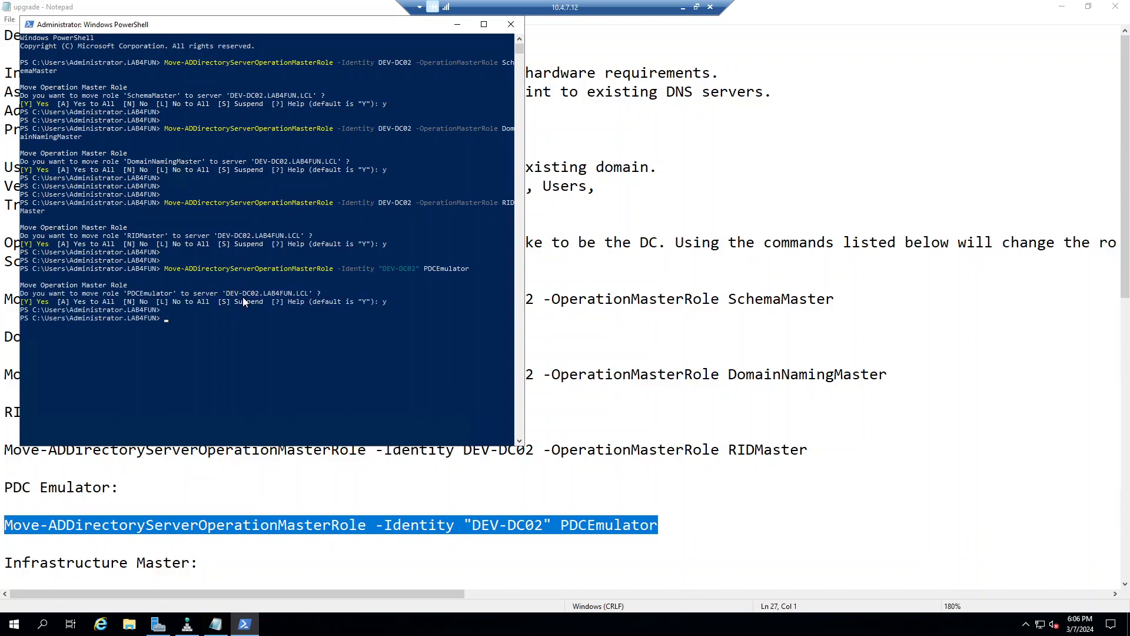
scroll(638, 499, "down", 1)
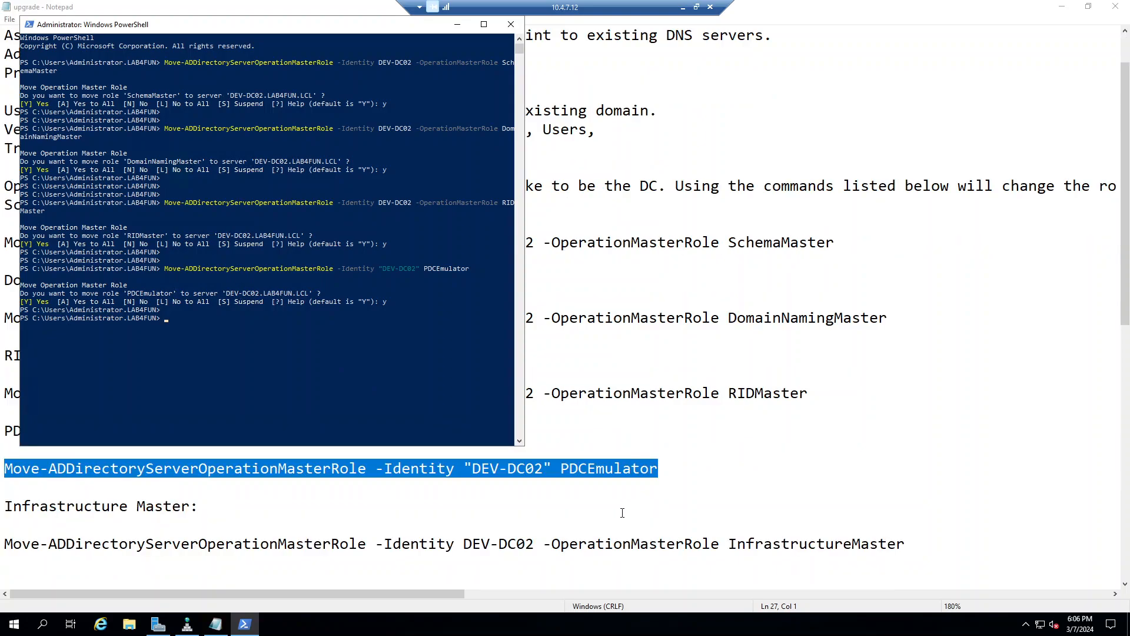
Step: Copy the InfrastructureMaster transfer line into PowerShell, run it and confirm with y
left_click(681, 486)
left_click_drag(929, 557, 158, 519)
mouse_move(3, 543)
left_mouse_down()
mouse_move(21, 544)
mouse_move(11, 545)
left_mouse_up()
left_click_drag(965, 549, 1, 536)
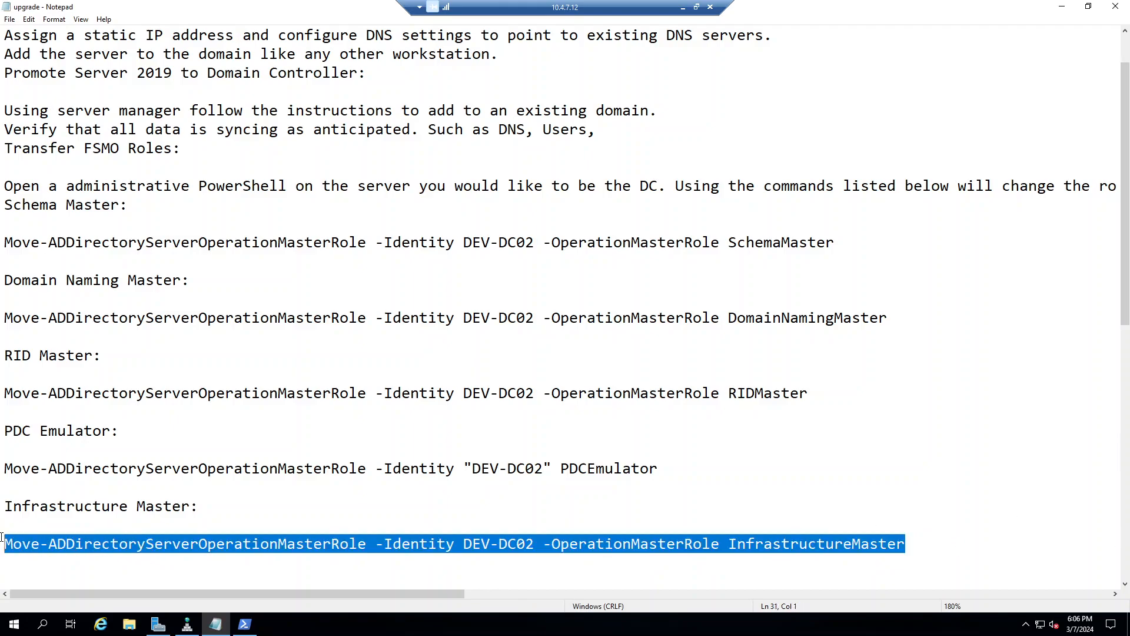
right_click(80, 544)
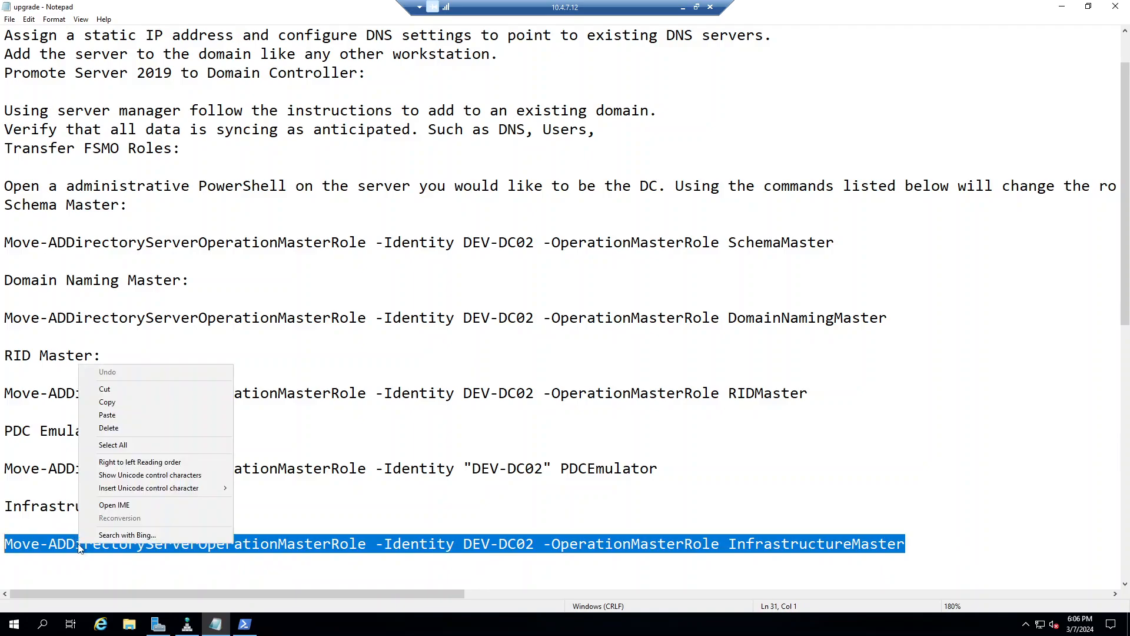
left_click(161, 404)
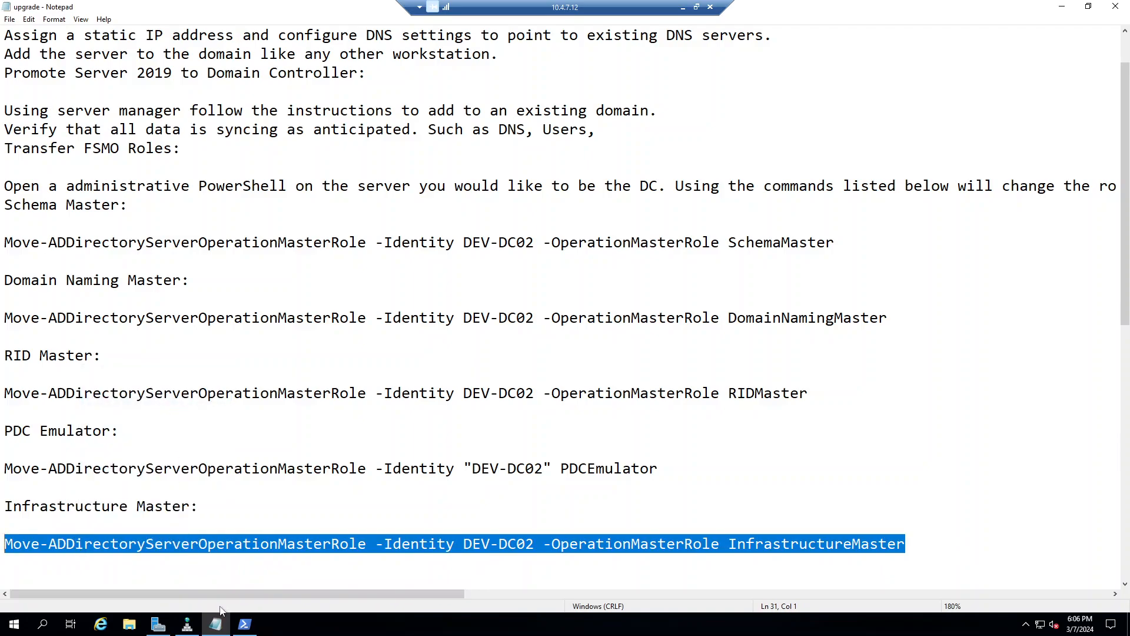
left_click(238, 625)
right_click(270, 344)
key("Return")
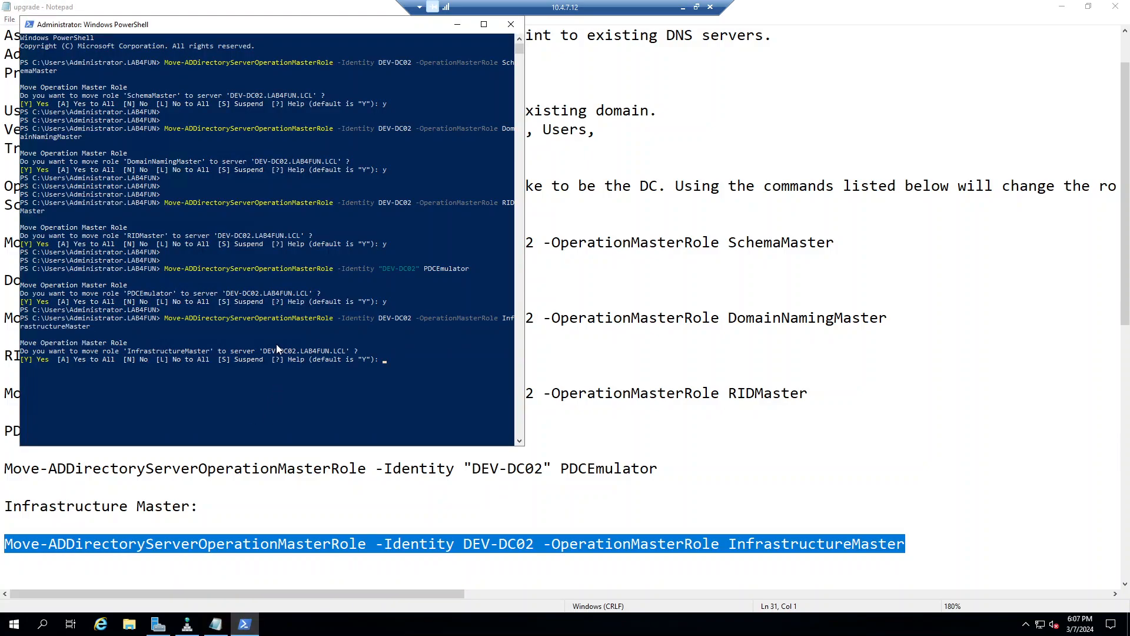
type("y")
key("Return")
key("Return")
key("Return")
Step: Copy the Get-ADDomain role-holder check from the notes and run it in PowerShell
left_click(677, 395)
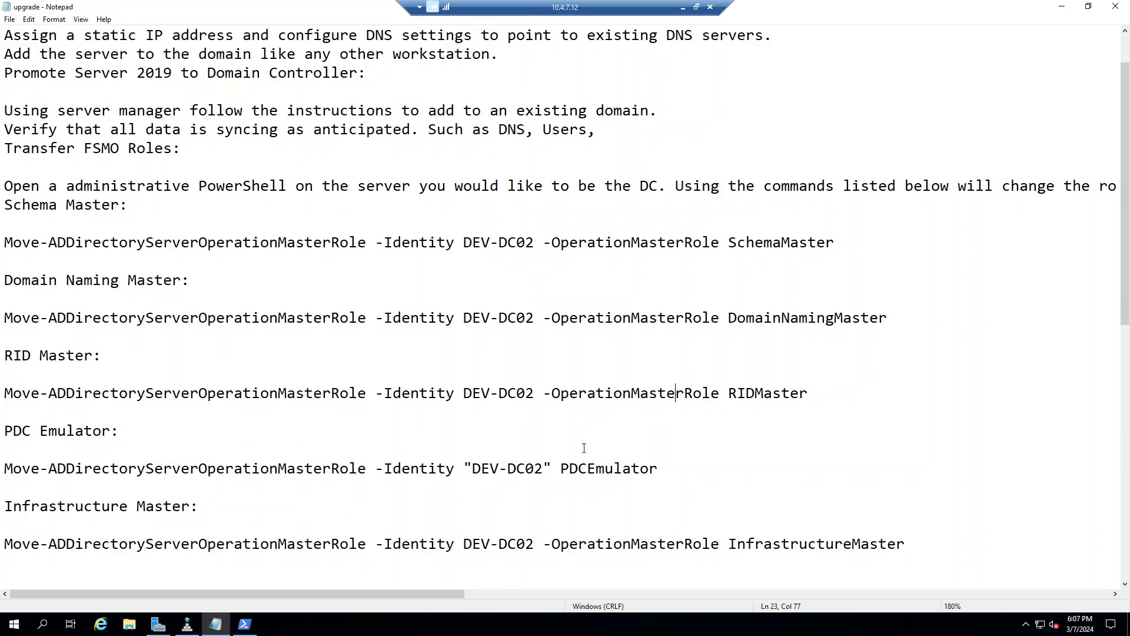
scroll(296, 456, "down", 4)
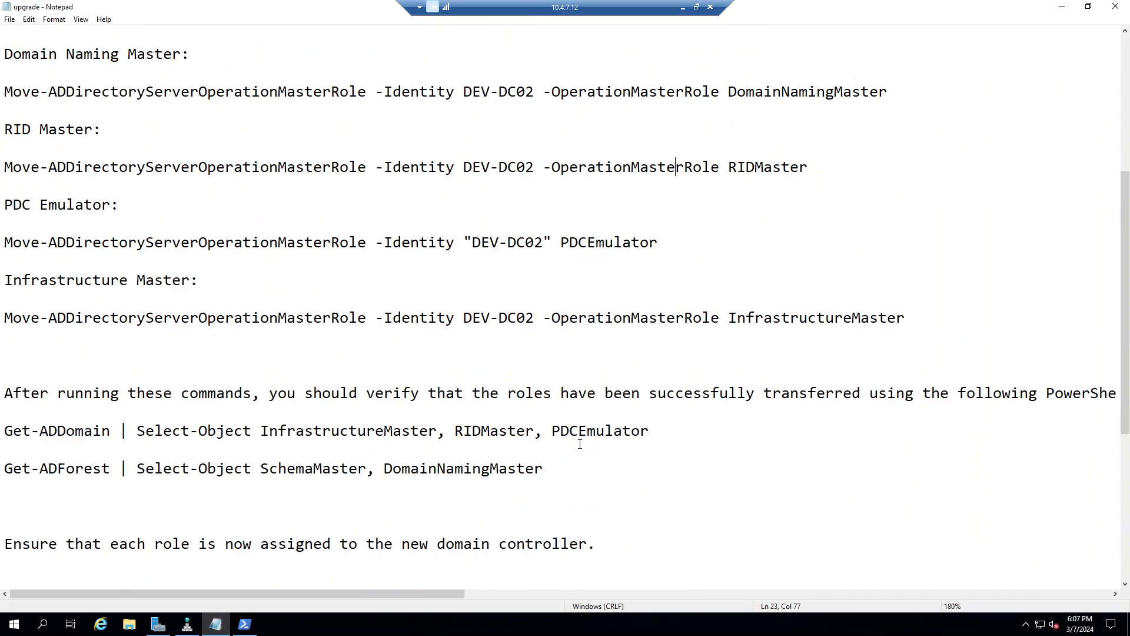
left_click_drag(685, 436, 454, 419)
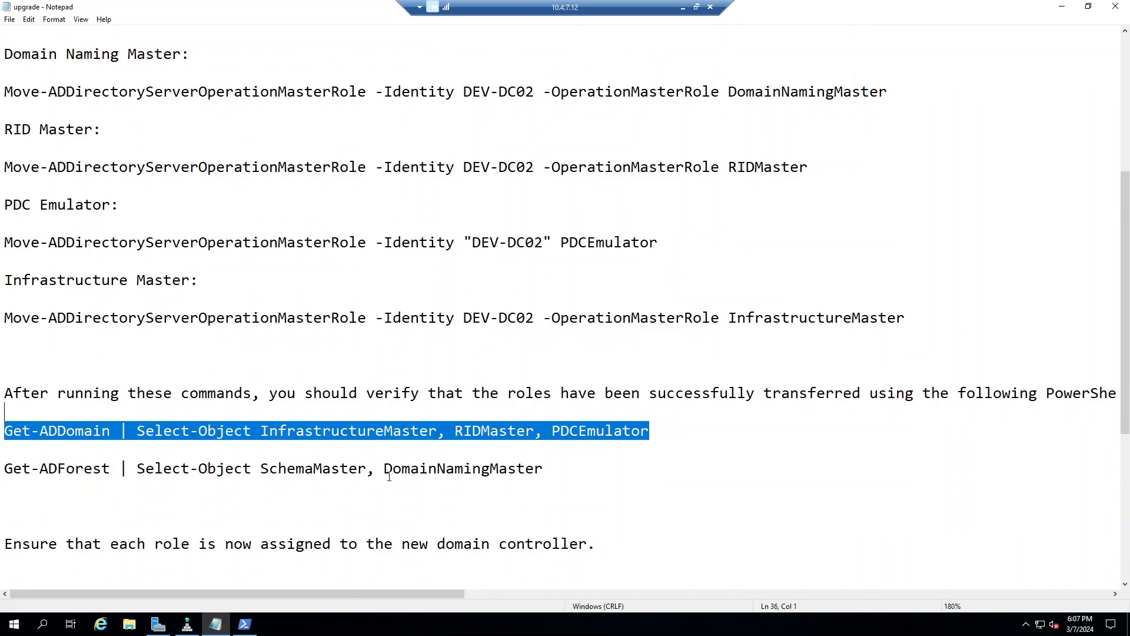
left_click_drag(676, 430, 2, 433)
right_click(451, 431)
left_click(510, 466)
left_click(249, 624)
right_click(259, 378)
key("Return")
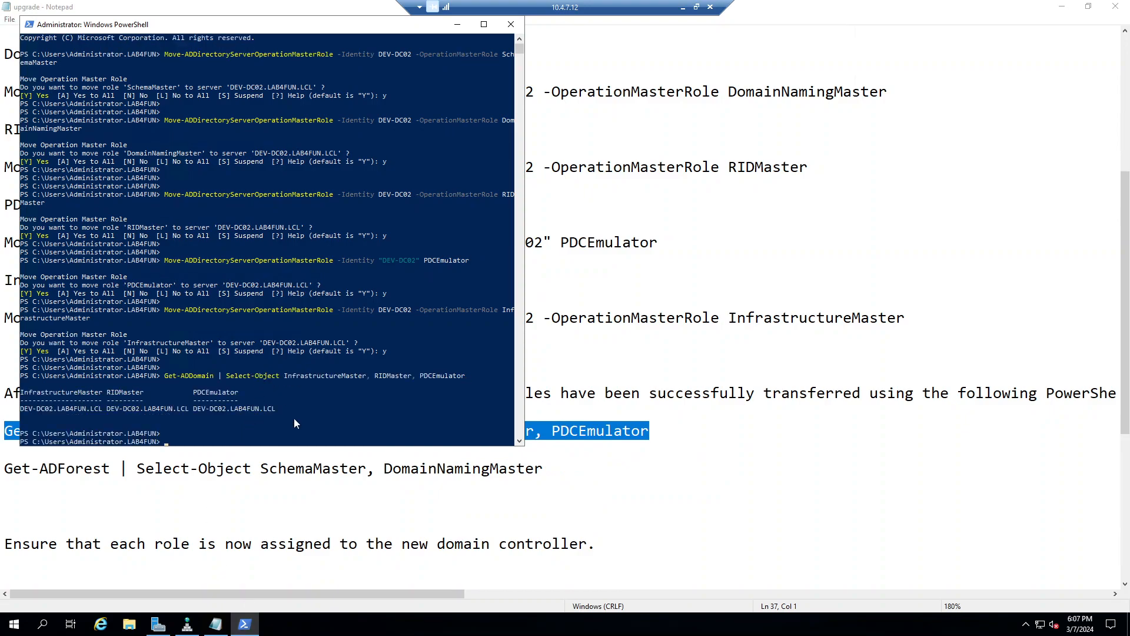
Step: Run the Get-ADForest role-holder check to confirm the forest roles on DEV-DC02
left_click(463, 512)
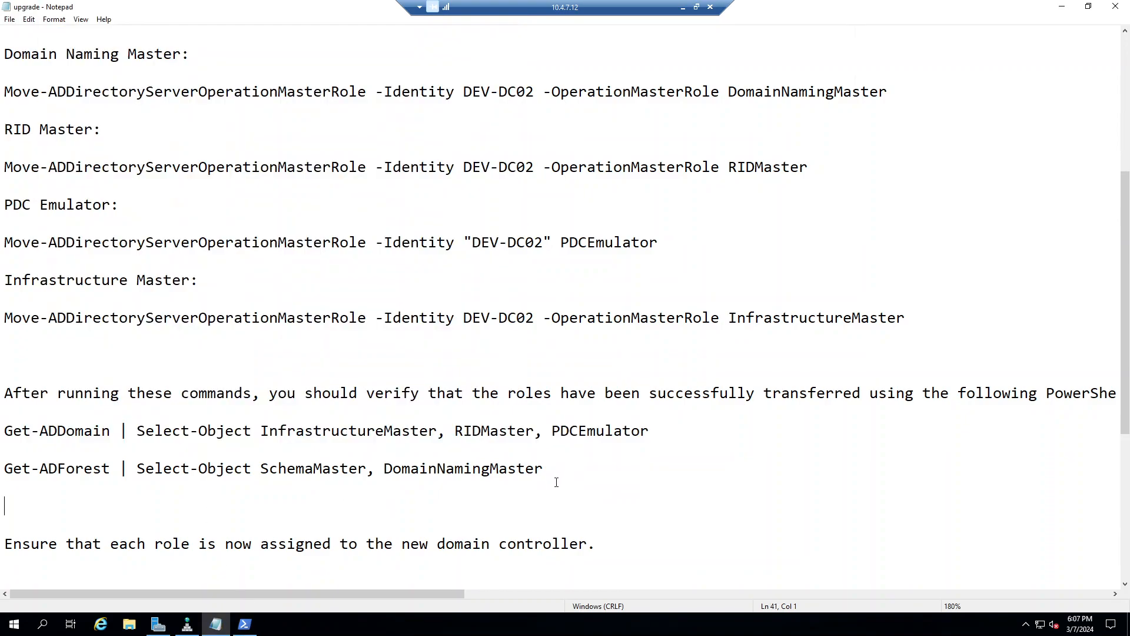
left_click_drag(575, 471, 4, 458)
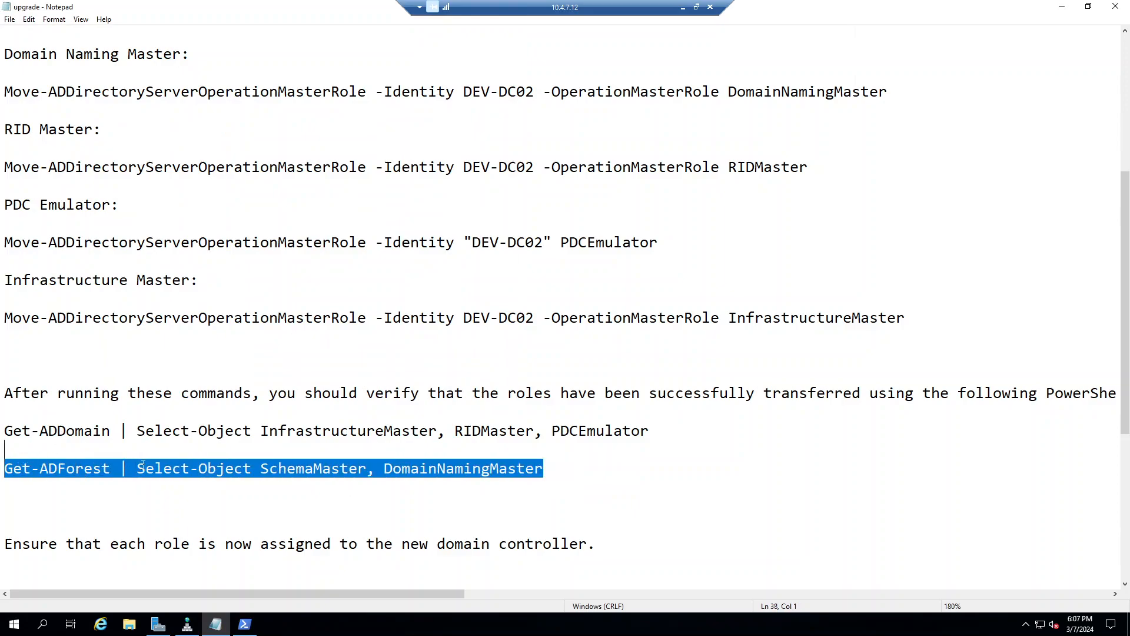
left_click(243, 625)
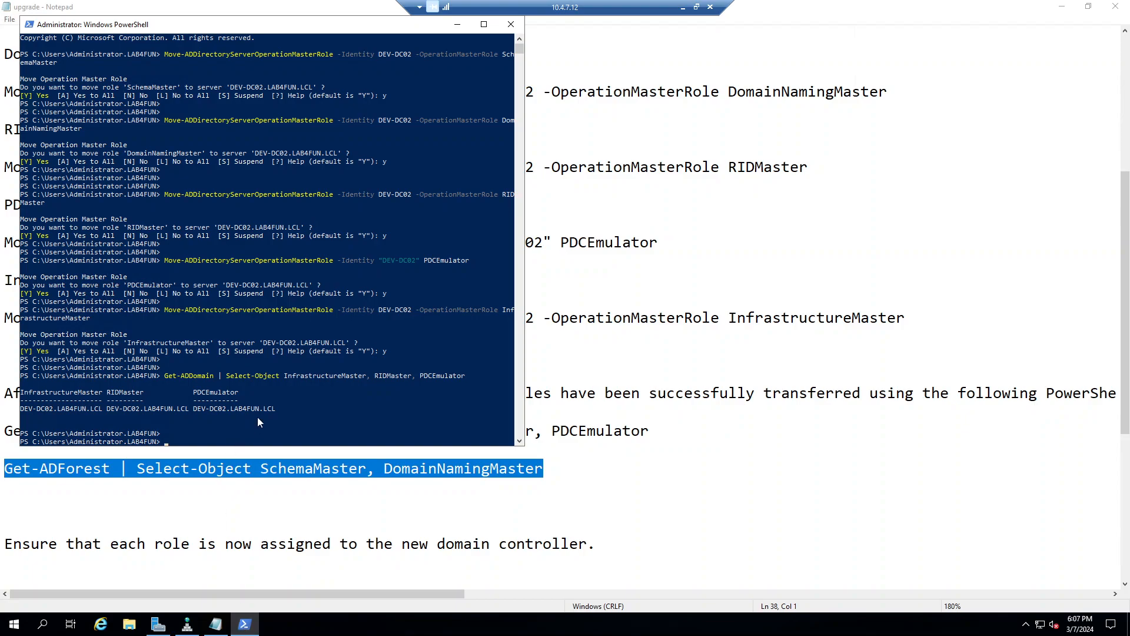
right_click(267, 401)
key("Return")
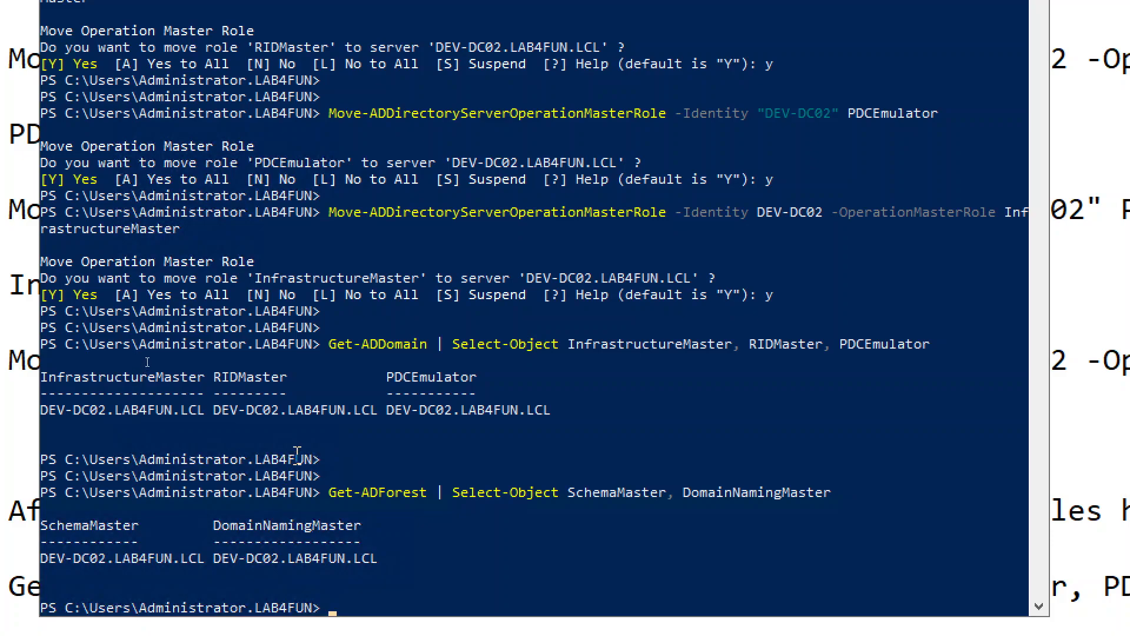
Step: Leave the DEV-DC02 PowerShell results and switch to the 10.4.7.13 Remote Desktop session
left_click(216, 411)
left_click(266, 411)
left_click(250, 443)
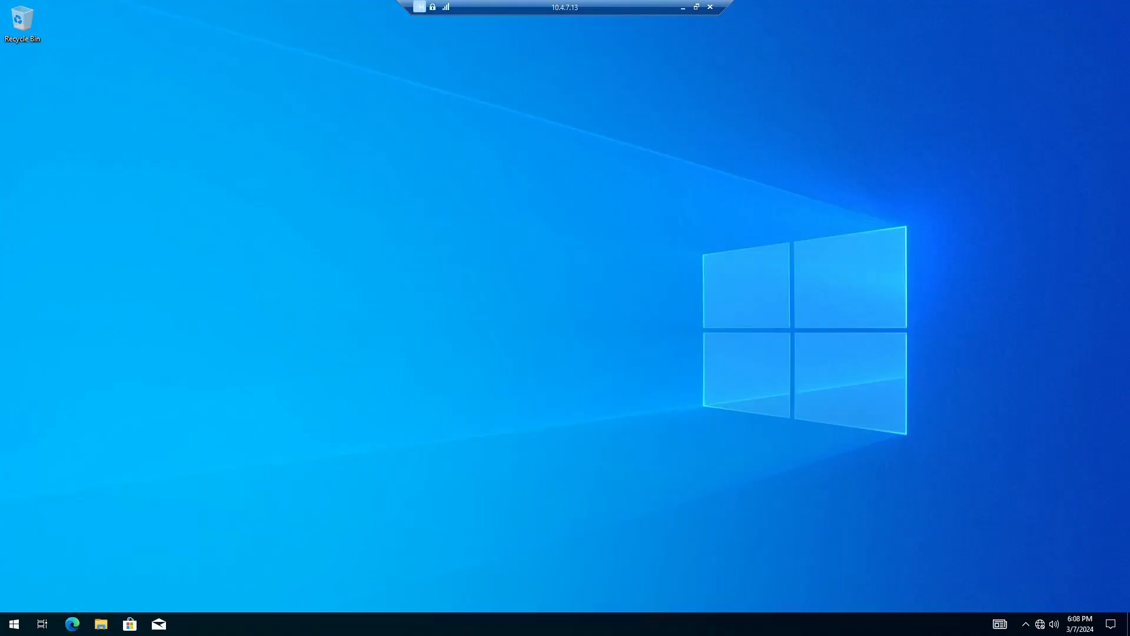
Step: Open an admin PowerShell on the Windows 10 client and run gpupdate /force
right_click(2, 626)
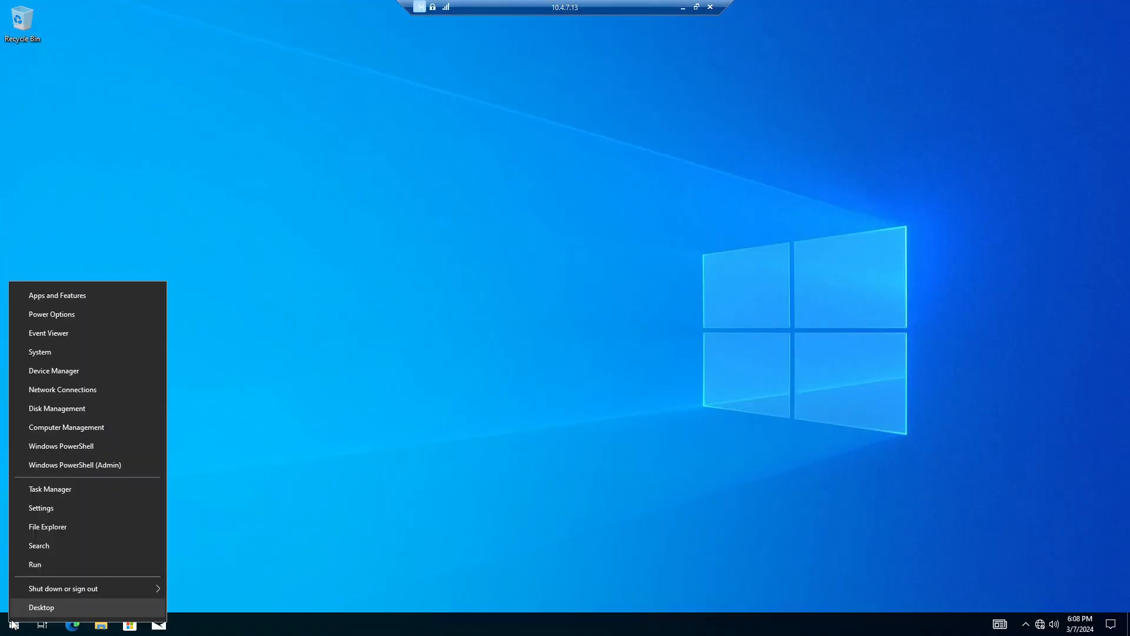
left_click(88, 465)
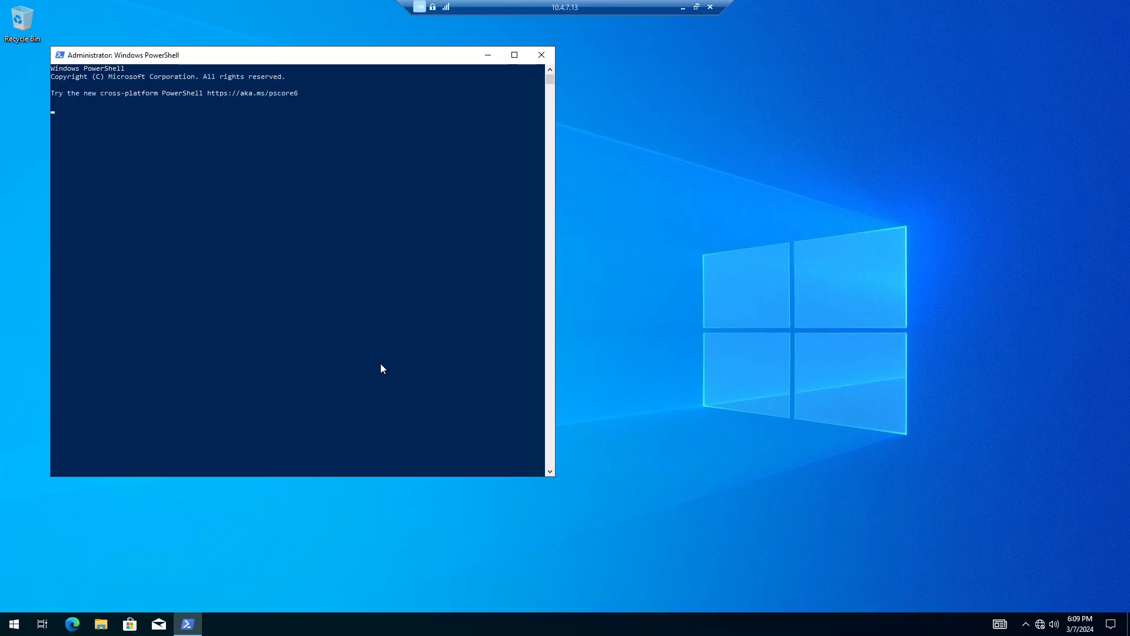
type("gpupdate /for")
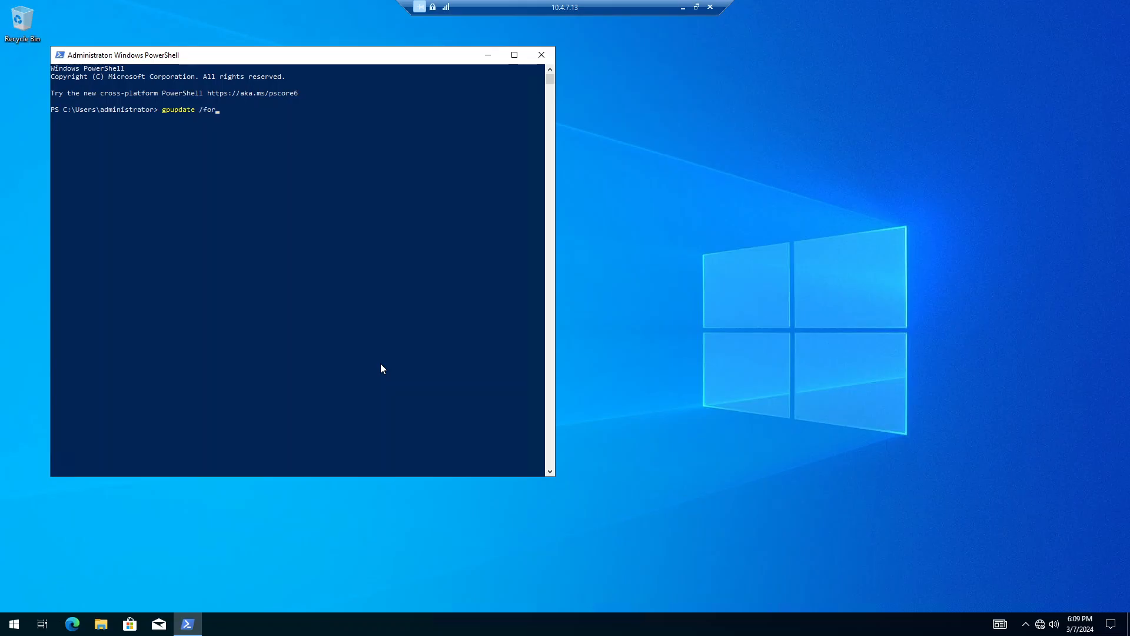
key("BackSpace")
key("BackSpace")
key("BackSpace")
type("/")
type("force")
key("Return")
key("Return")
key("Return")
key("Return")
key("Up")
key("BackSpace")
key("BackSpace")
key("BackSpace")
key("BackSpace")
key("BackSpace")
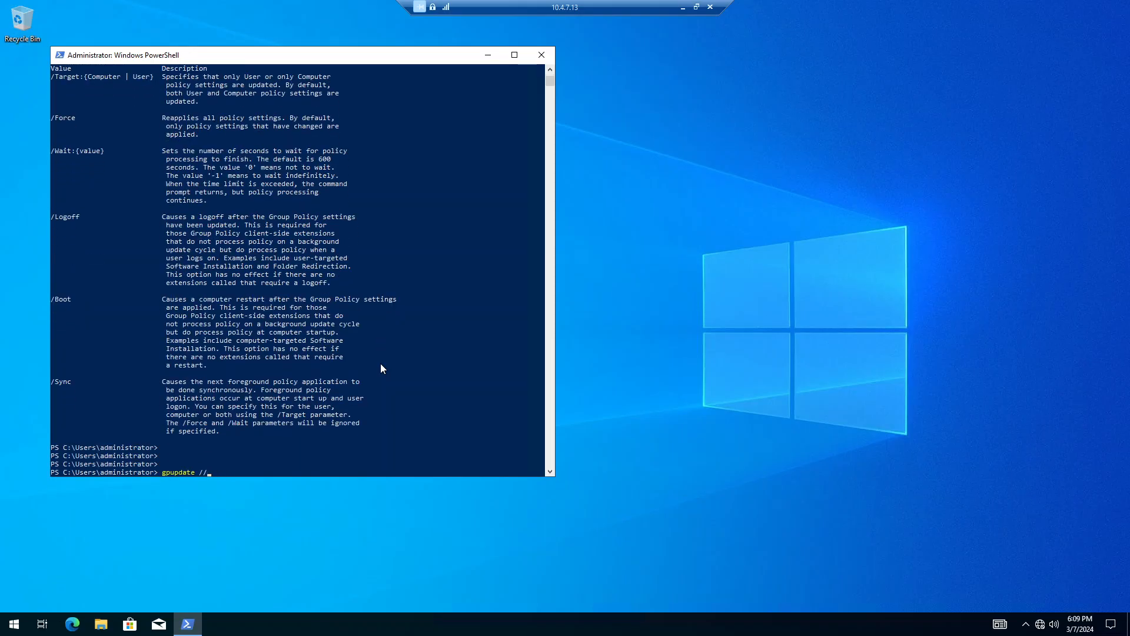
key("BackSpace")
type("force")
key("Return")
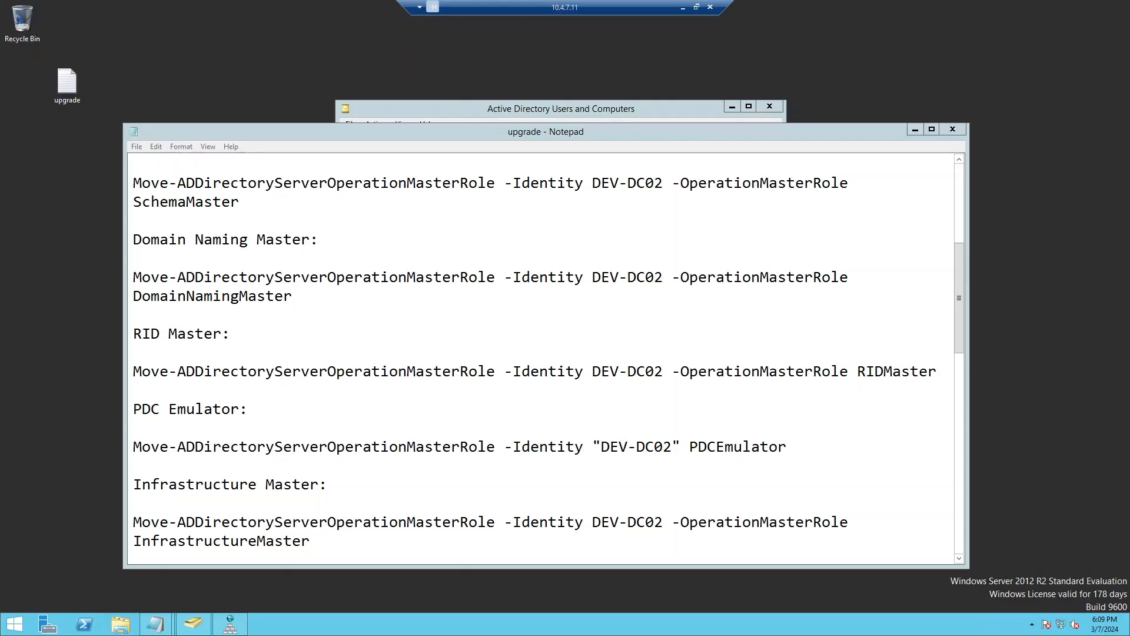
Step: Close the upgrade notes and shut down the 2012 R2 server with reason Other (Unplanned)
left_click(954, 130)
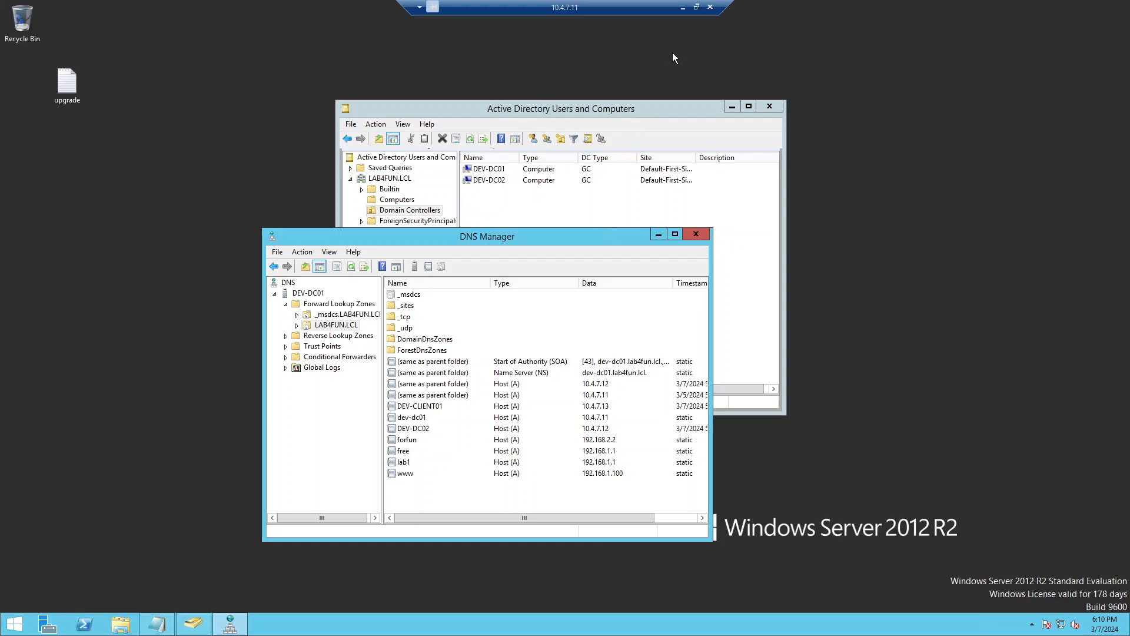
left_click(15, 625)
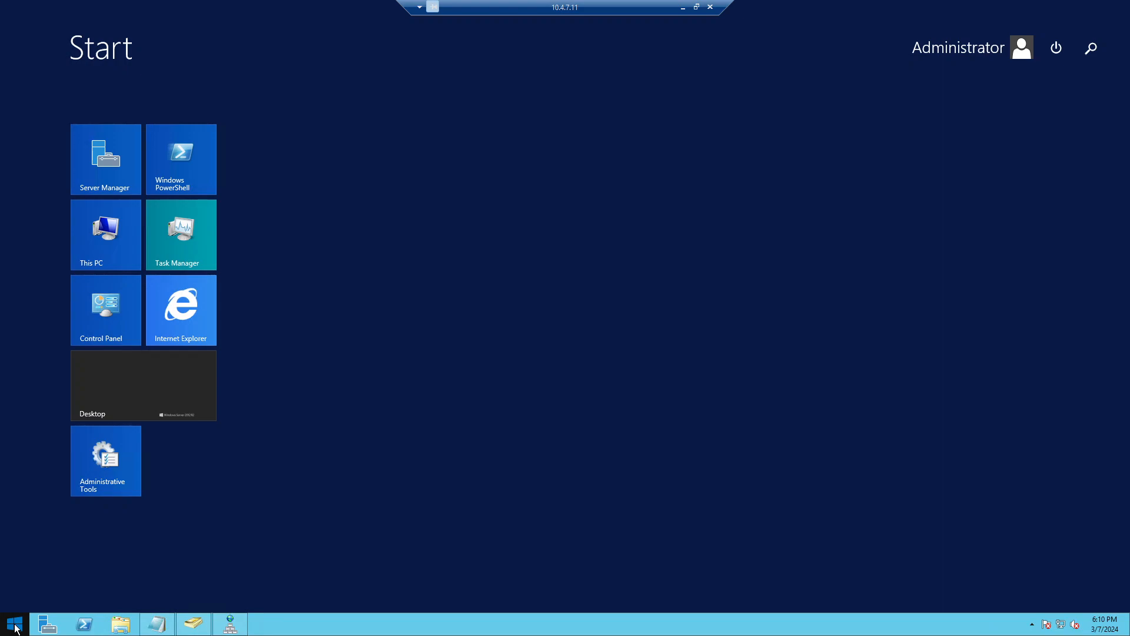
left_click(1054, 52)
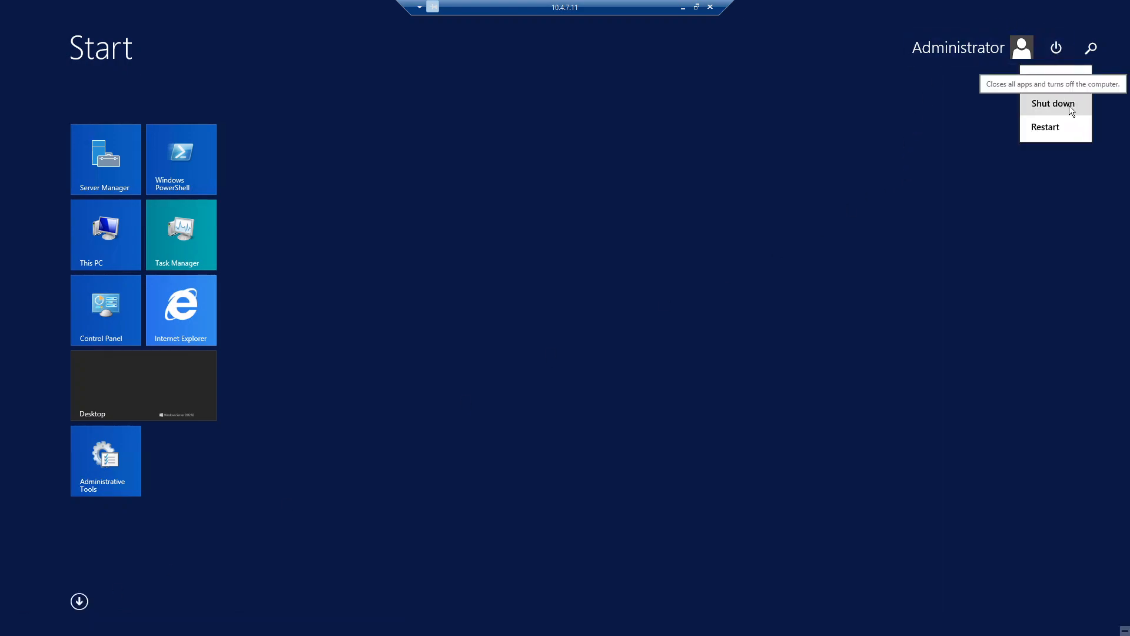
left_click(1068, 105)
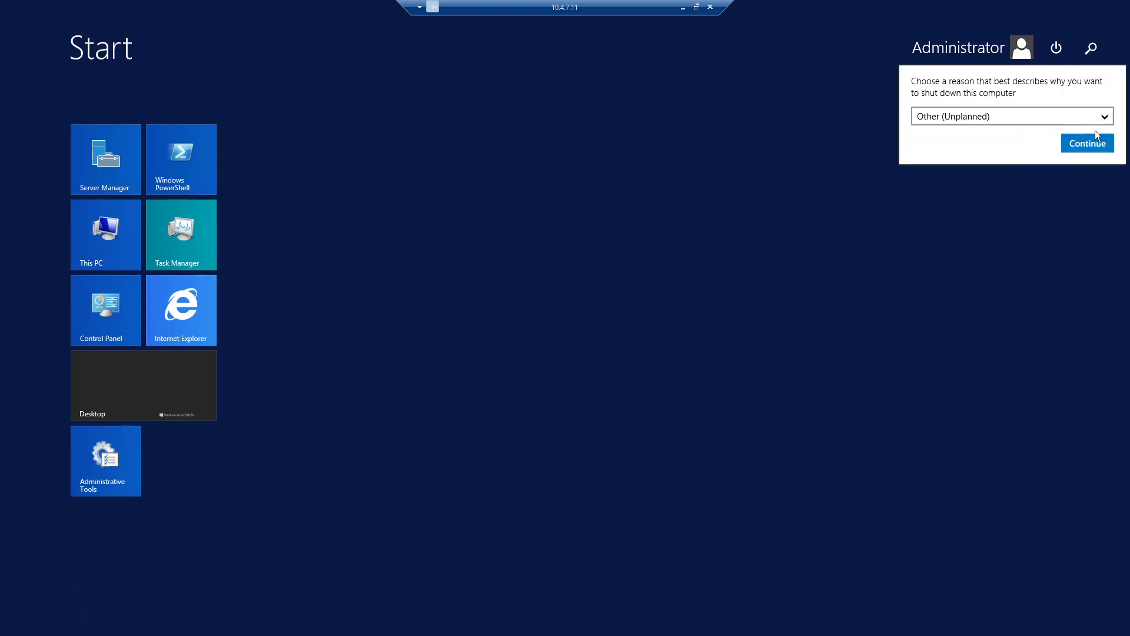
left_click(1087, 143)
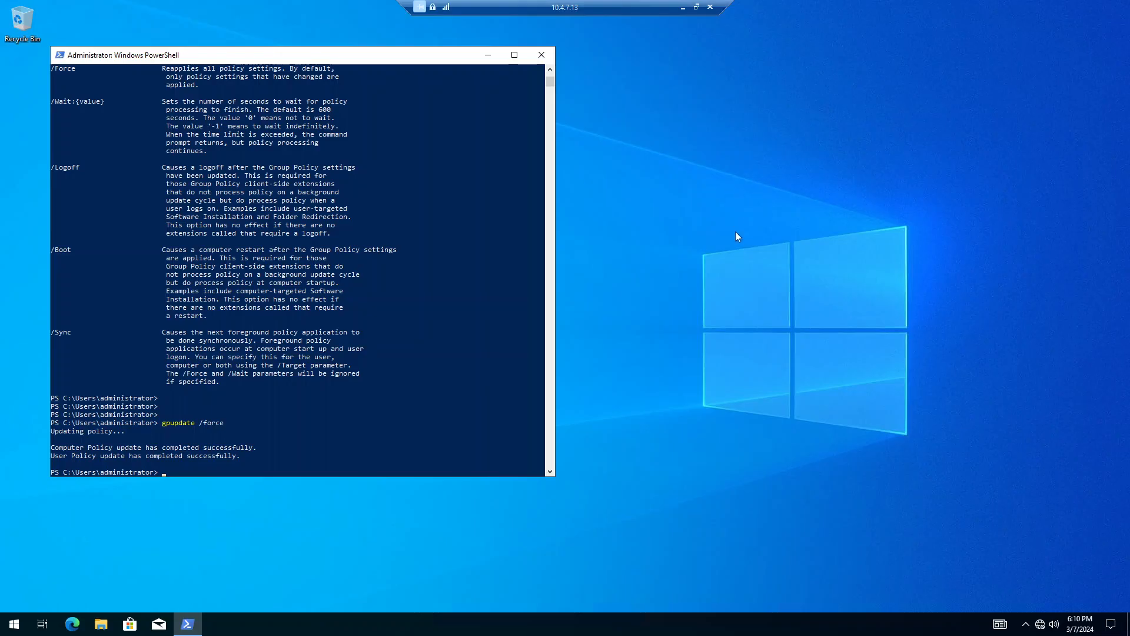
Step: Reach the adapter list through Network & Internet settings' Change adapter options
left_click(823, 379)
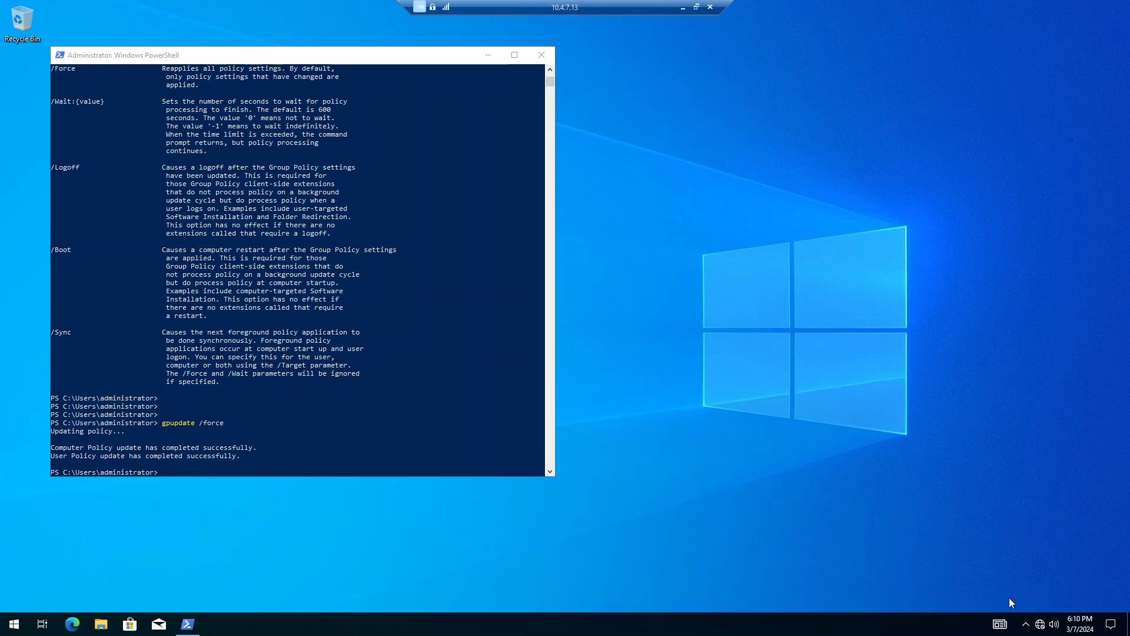
right_click(1036, 620)
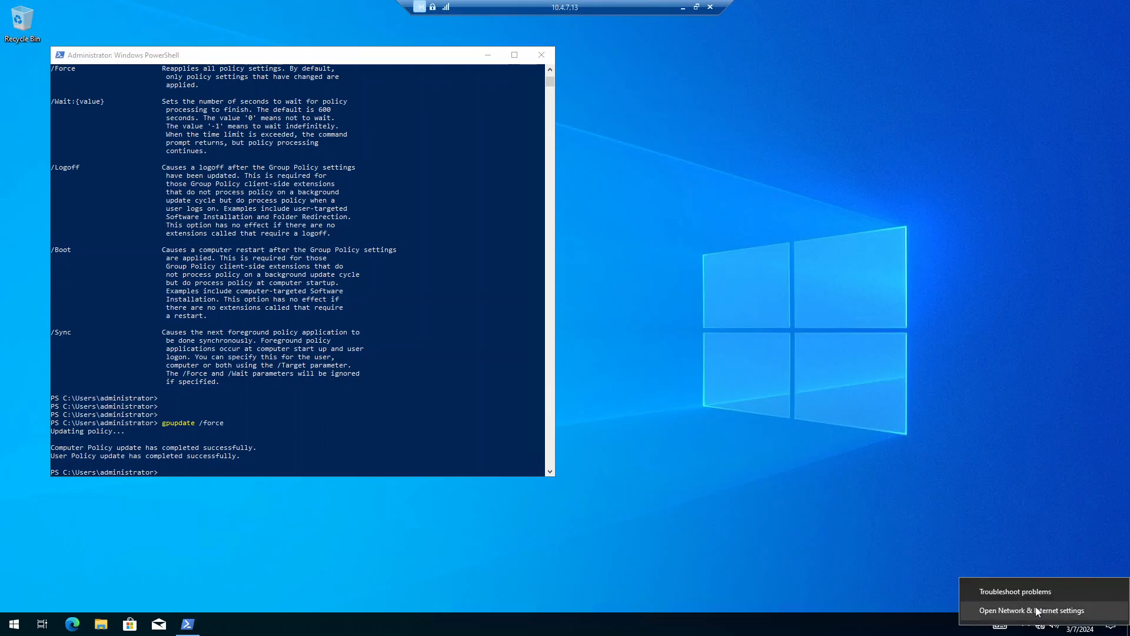
left_click(1036, 612)
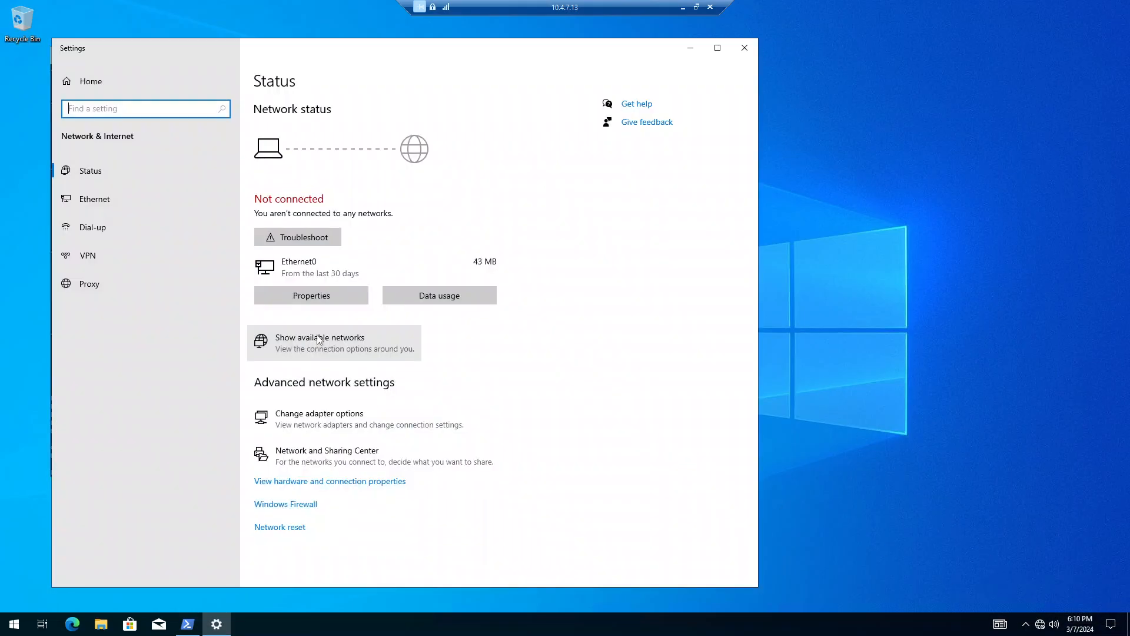
left_click(390, 417)
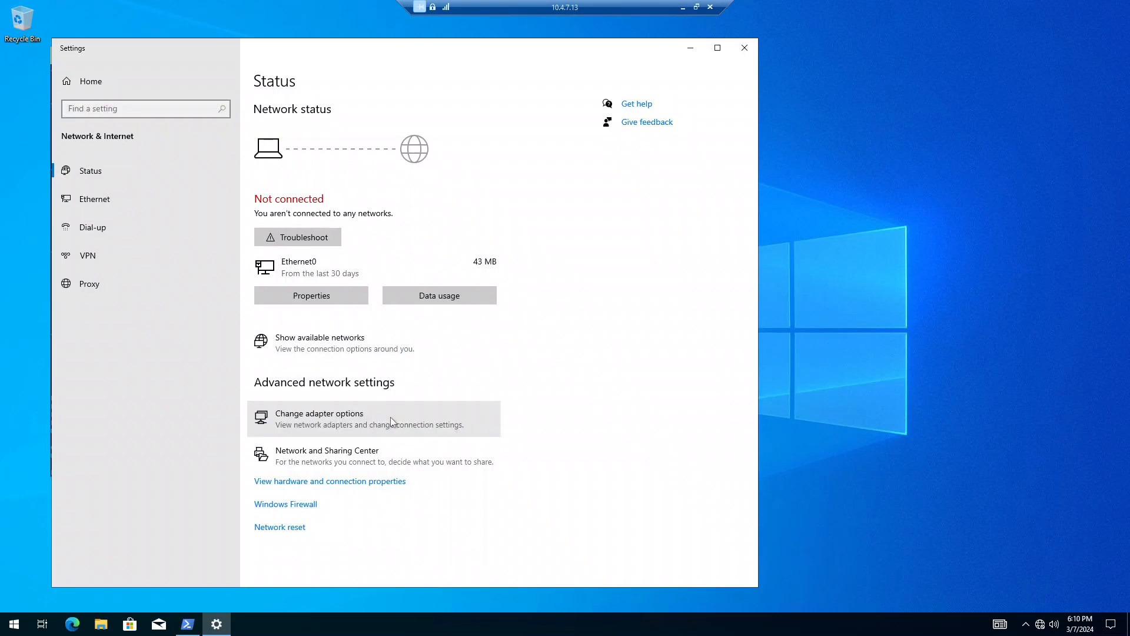
Step: Change Ethernet0's IPv4 preferred DNS server to 10.4.7.12 and close its properties
right_click(305, 216)
right_click(289, 199)
left_click(334, 312)
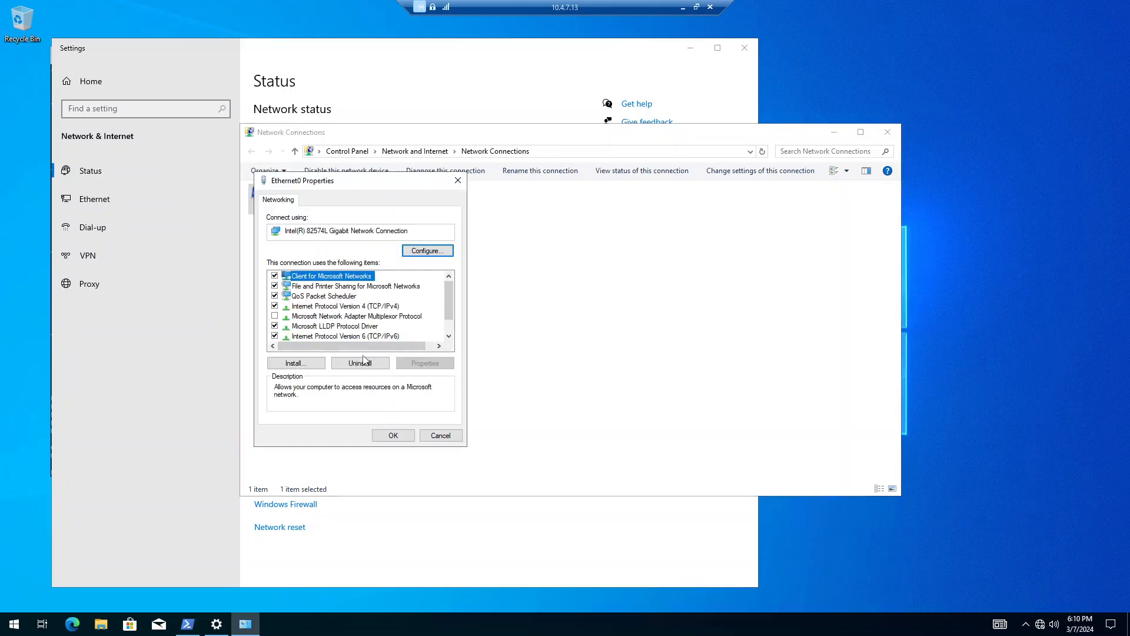
left_click(401, 316)
left_click(394, 306)
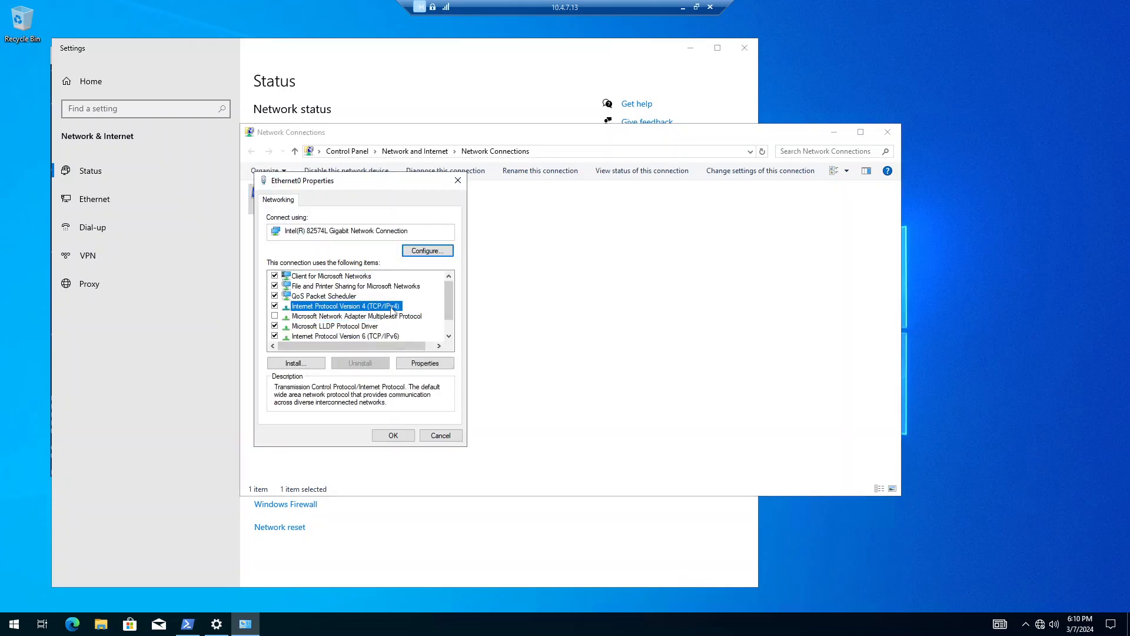
left_click(425, 364)
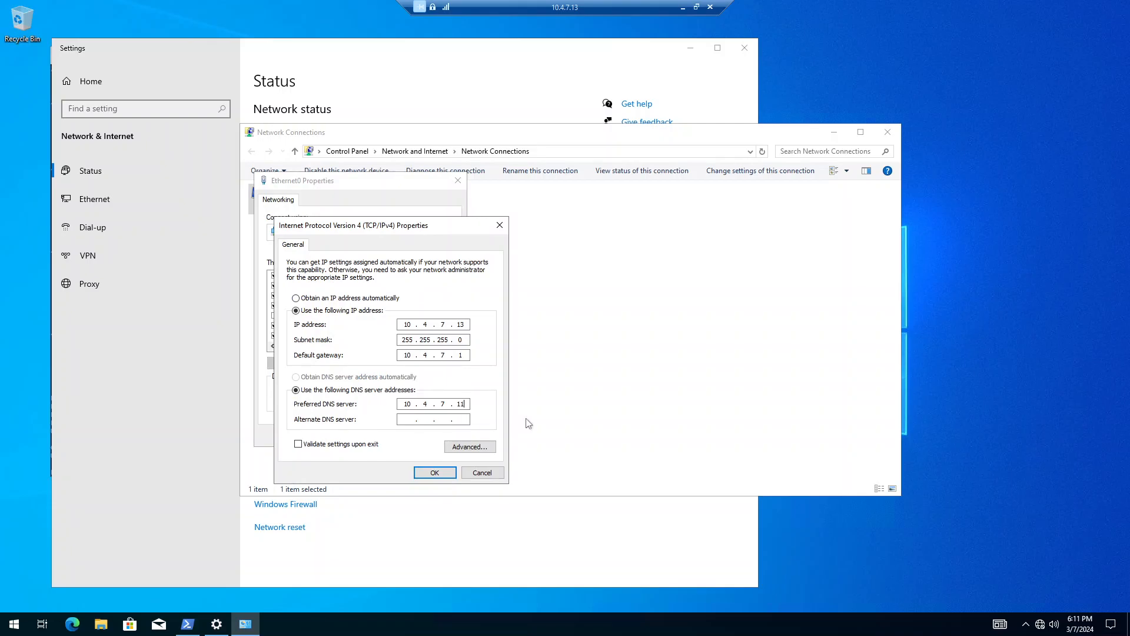
key("BackSpace")
type("2")
left_click(435, 472)
left_click(392, 435)
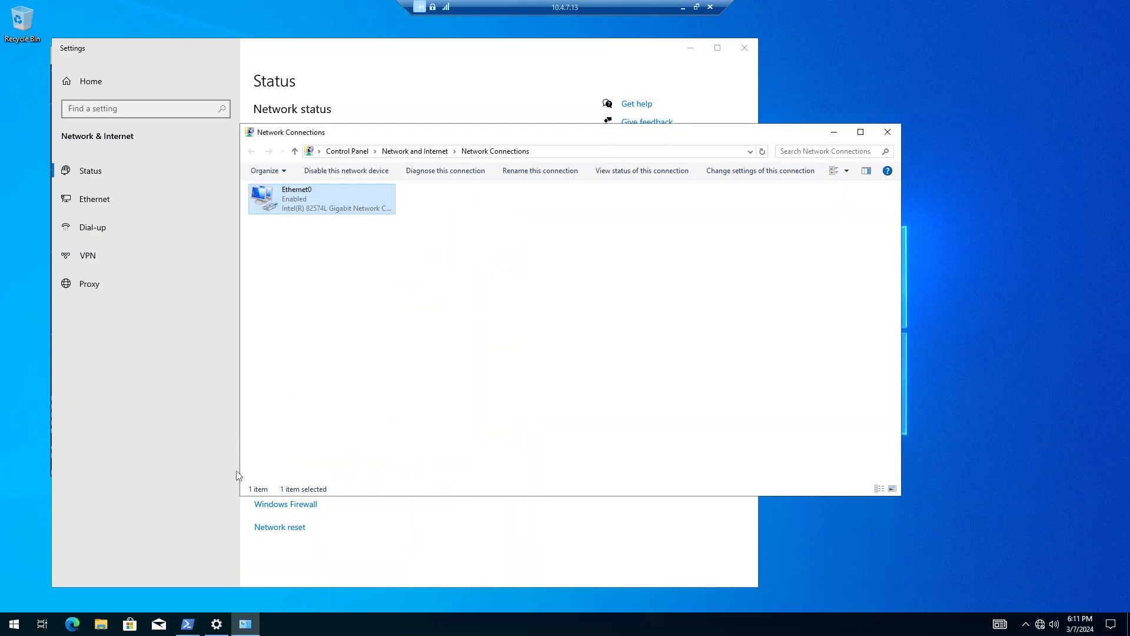
Step: Rerun gpupdate /force from the client's PowerShell command history
left_click(187, 624)
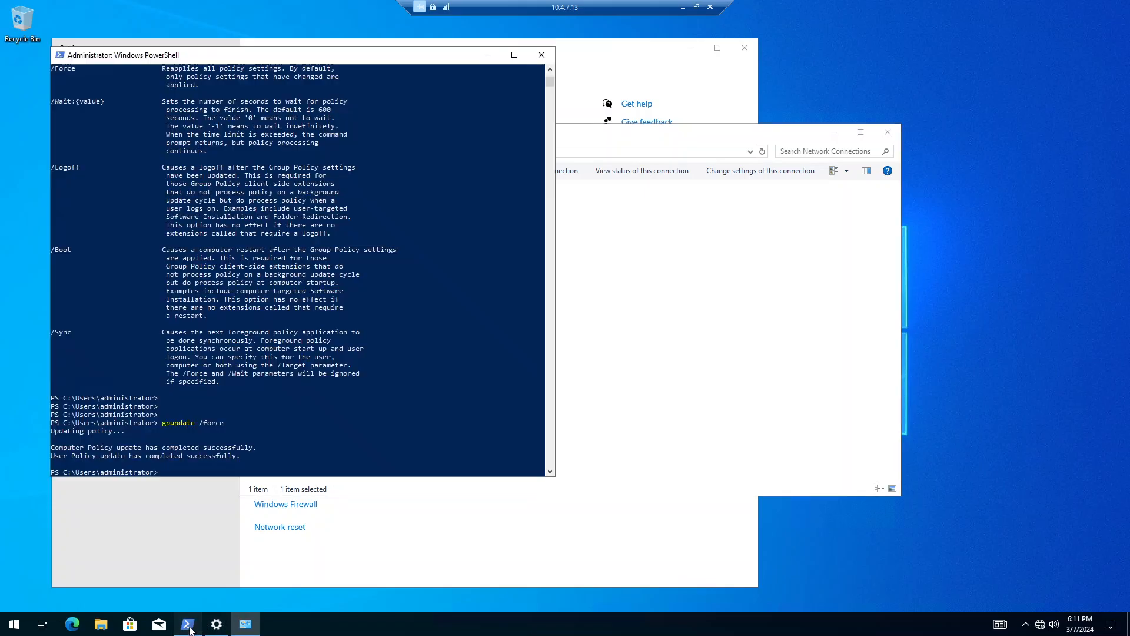
key("Up")
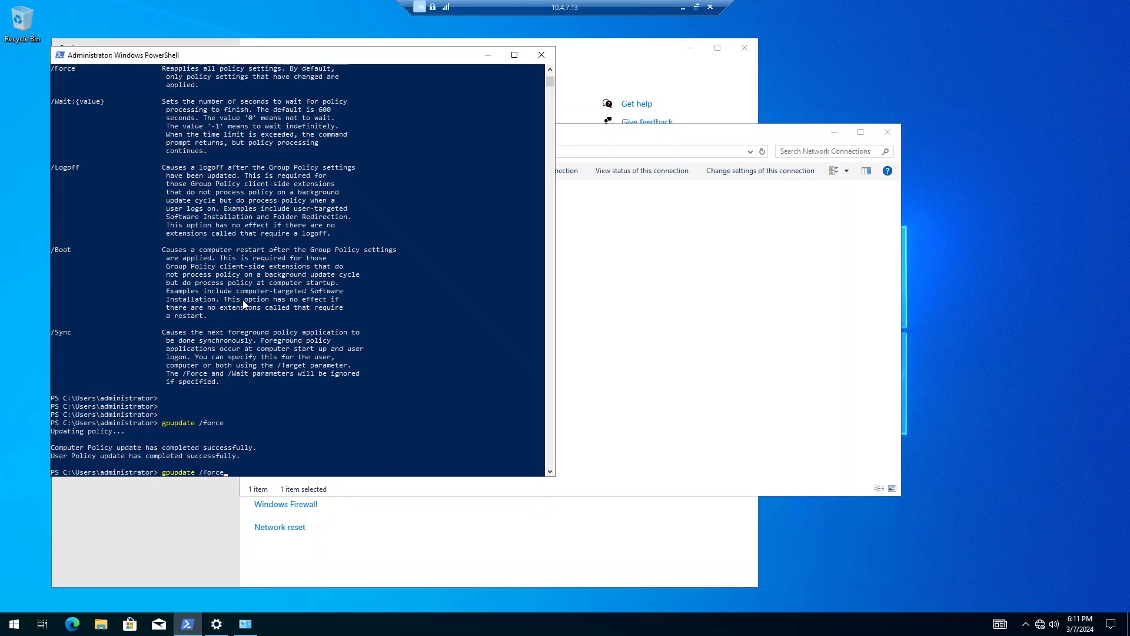
key("Return")
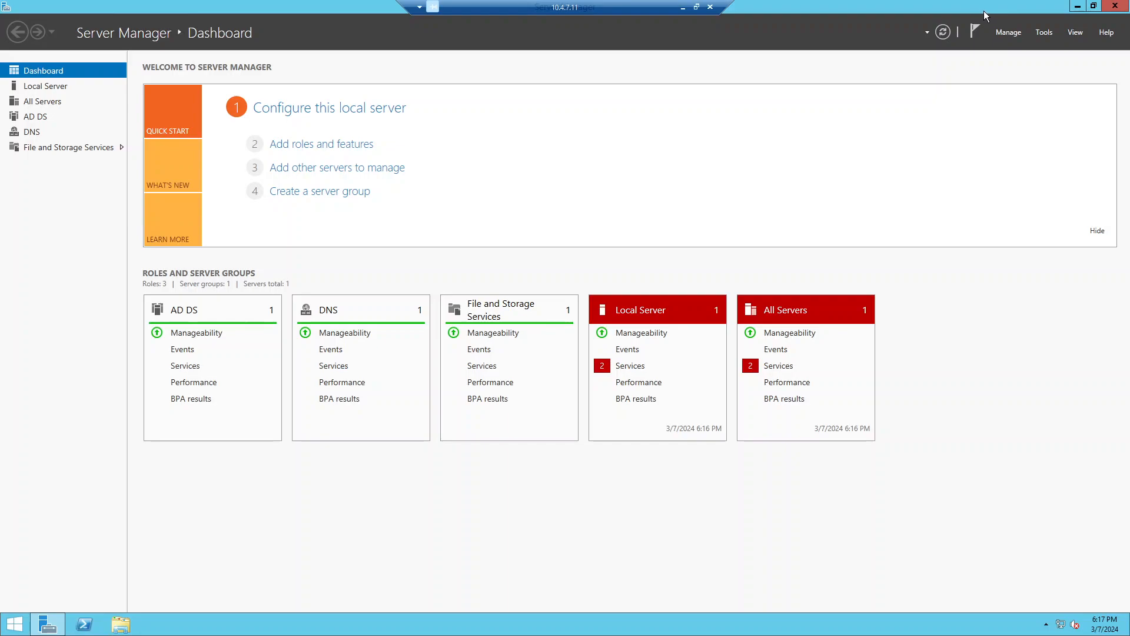
left_click(1008, 32)
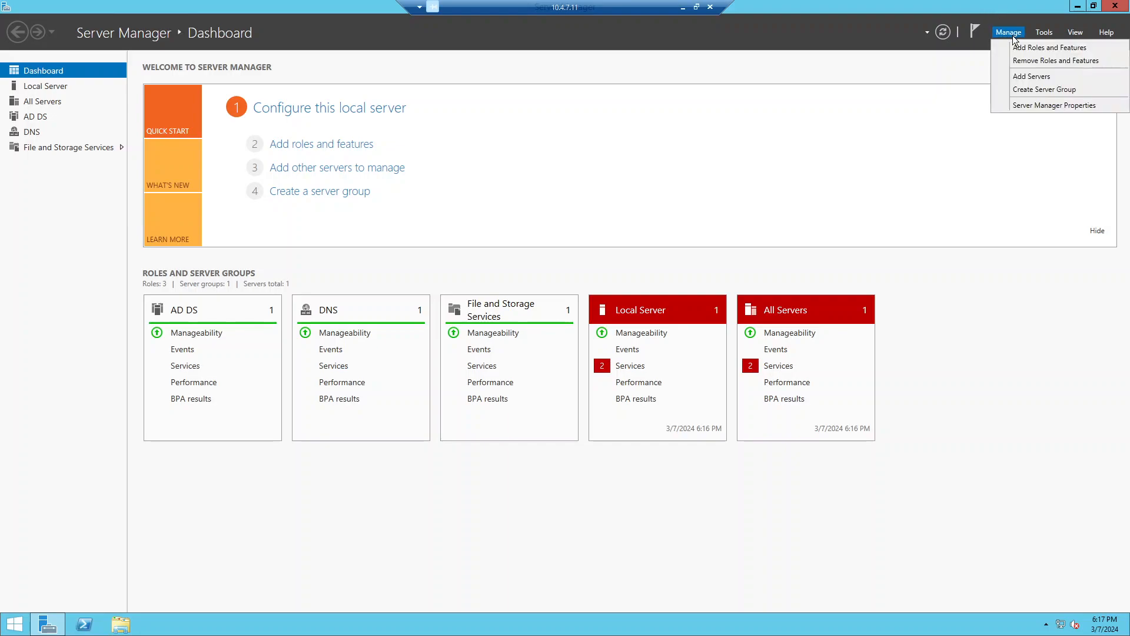
left_click(1025, 61)
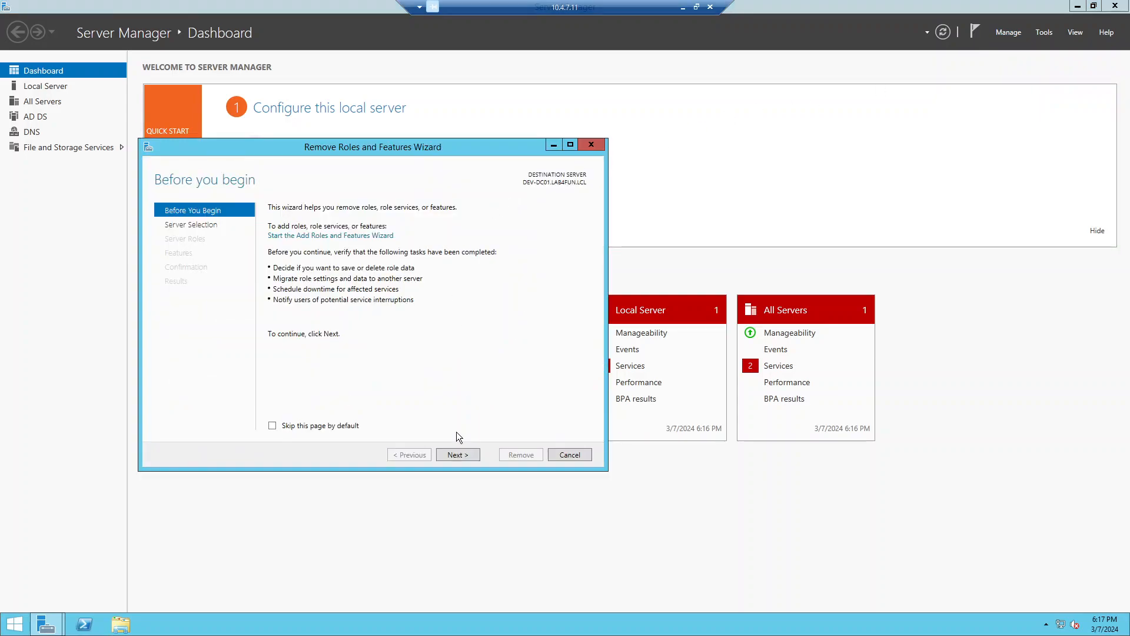
left_click(458, 455)
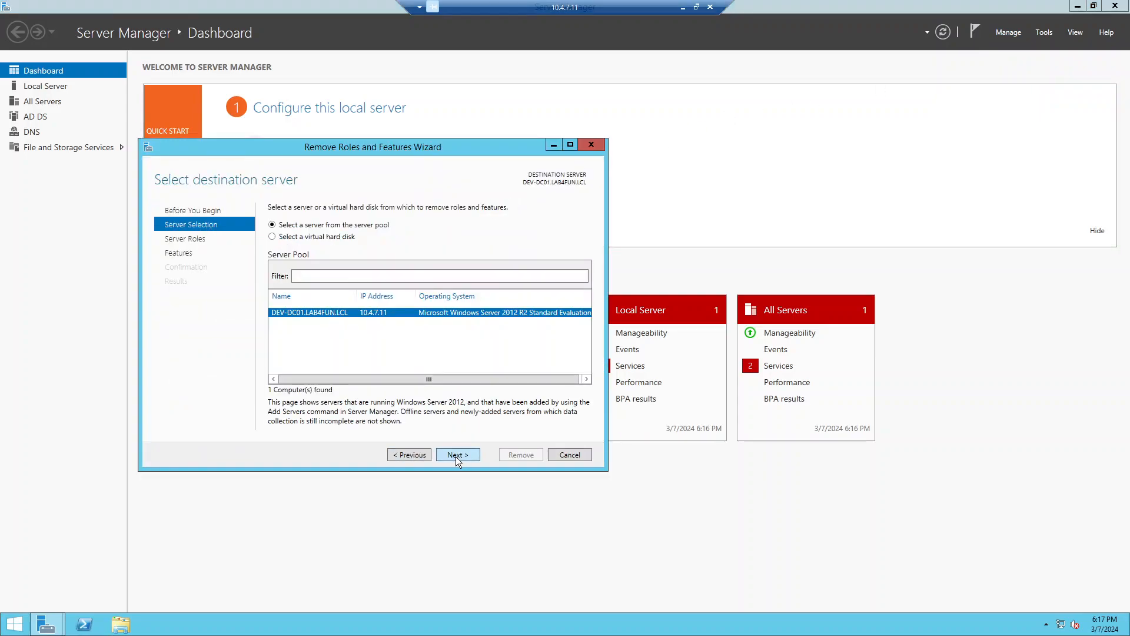
left_click(458, 455)
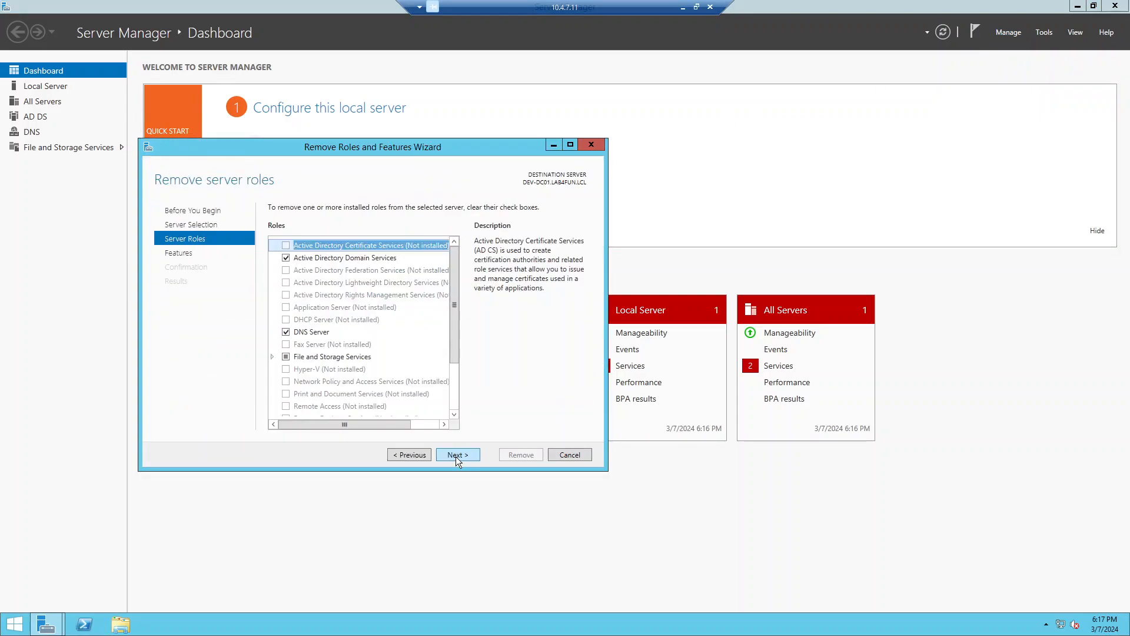
left_click(309, 260)
left_click(457, 455)
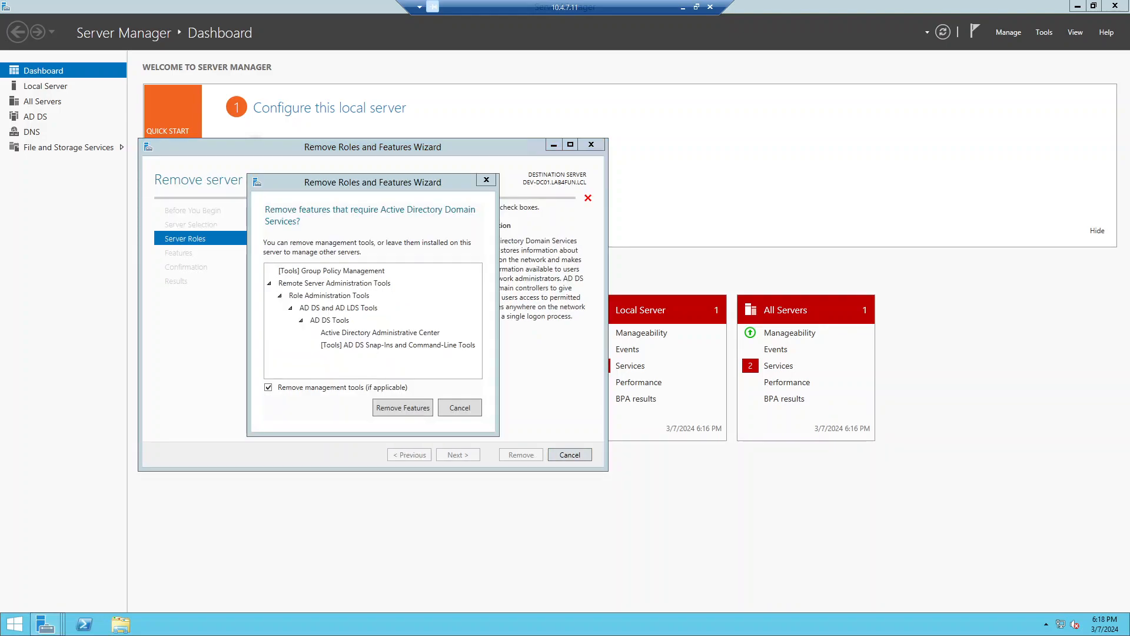
left_click(463, 410)
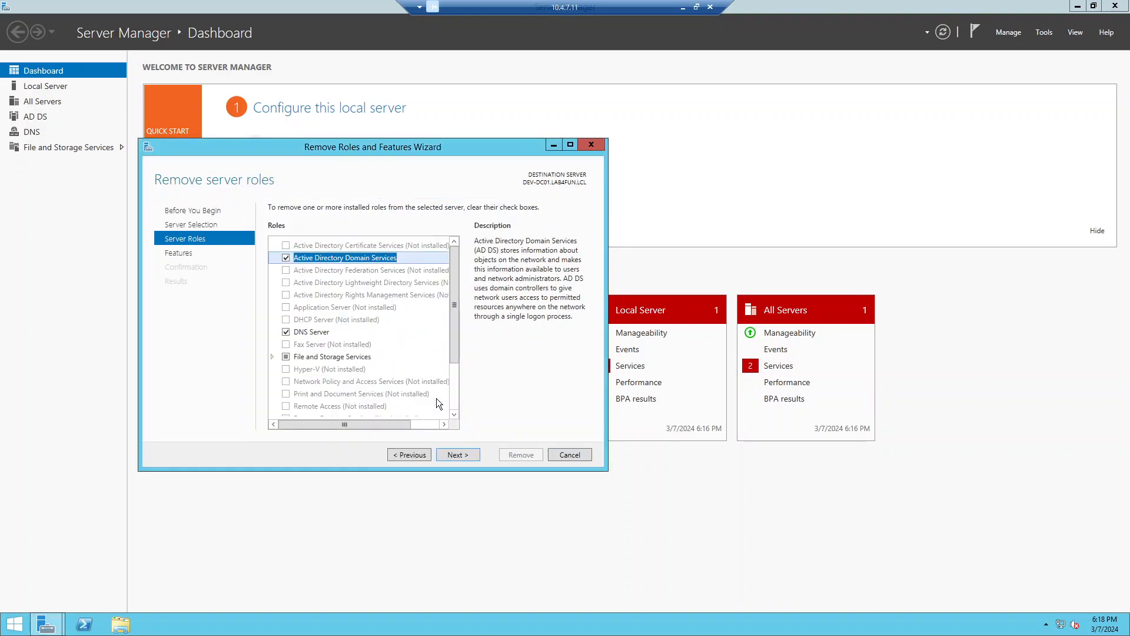
left_click(286, 260)
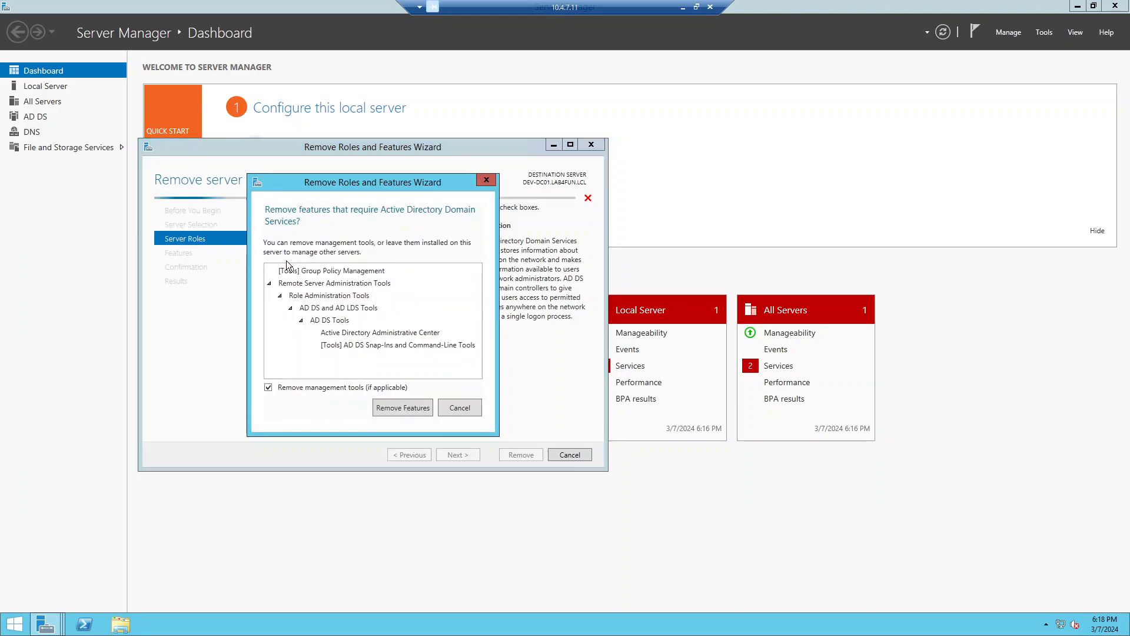
left_click(401, 408)
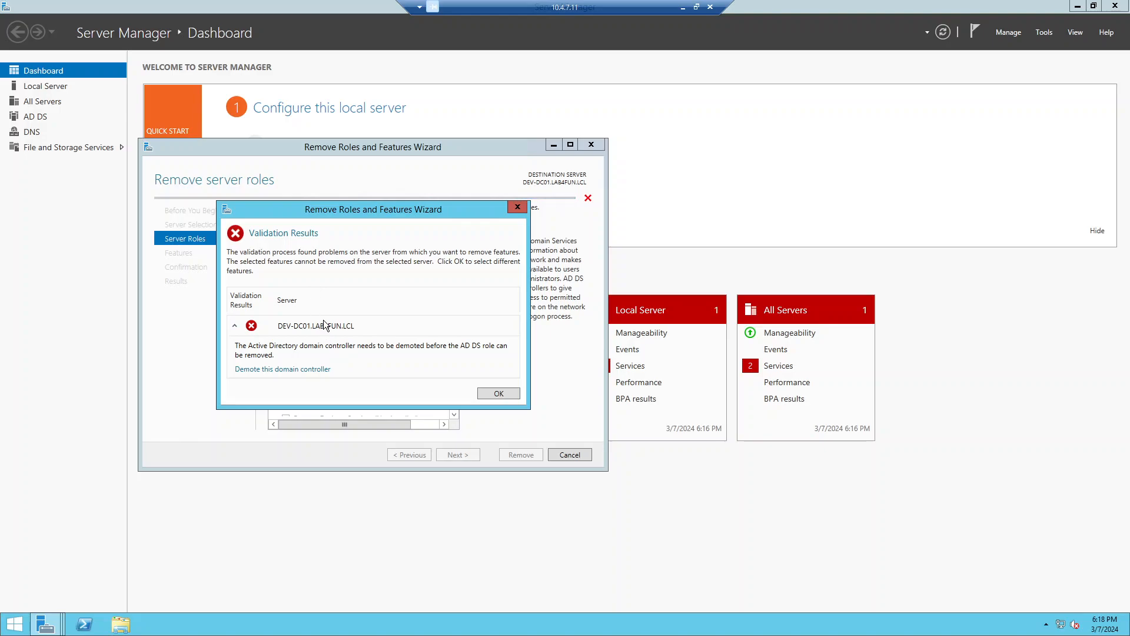
left_click(496, 394)
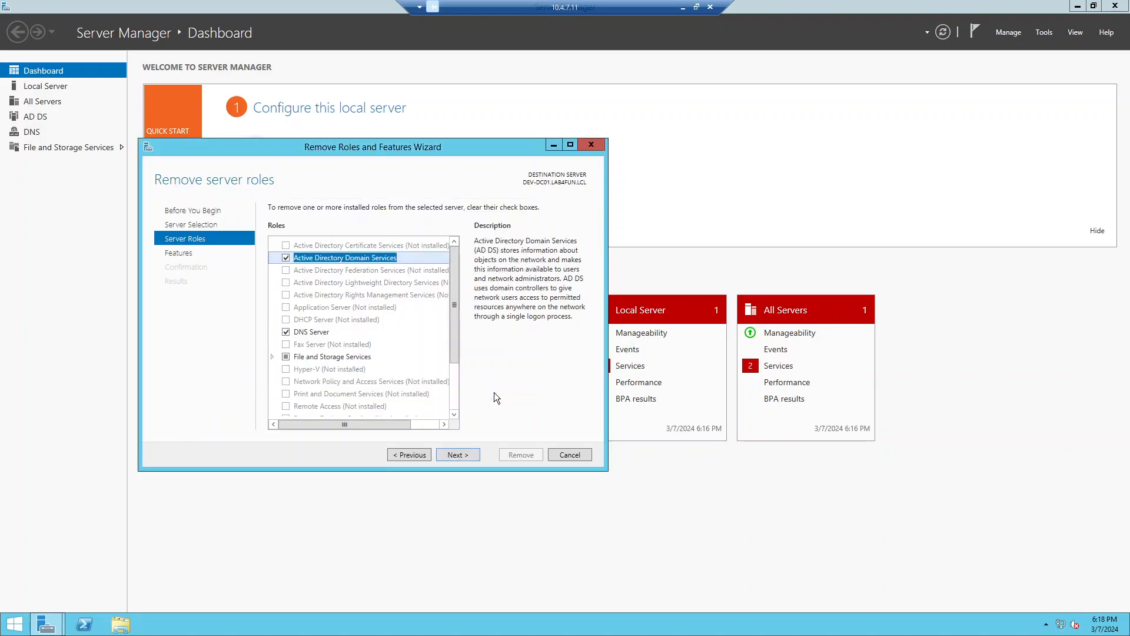
left_click(462, 458)
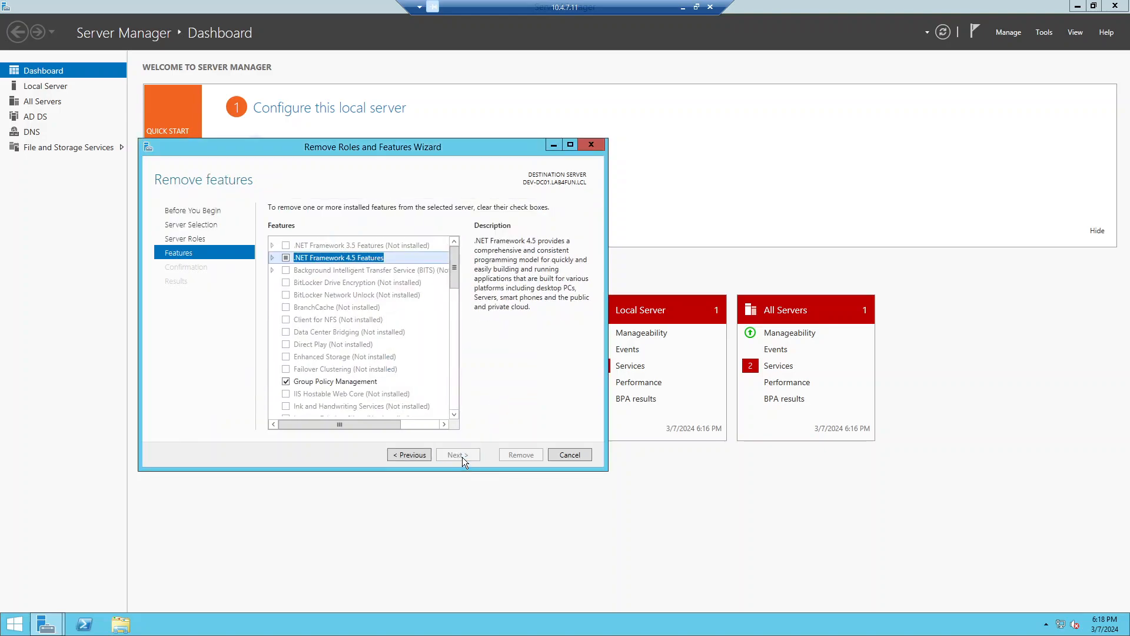
left_click(410, 455)
left_click(285, 258)
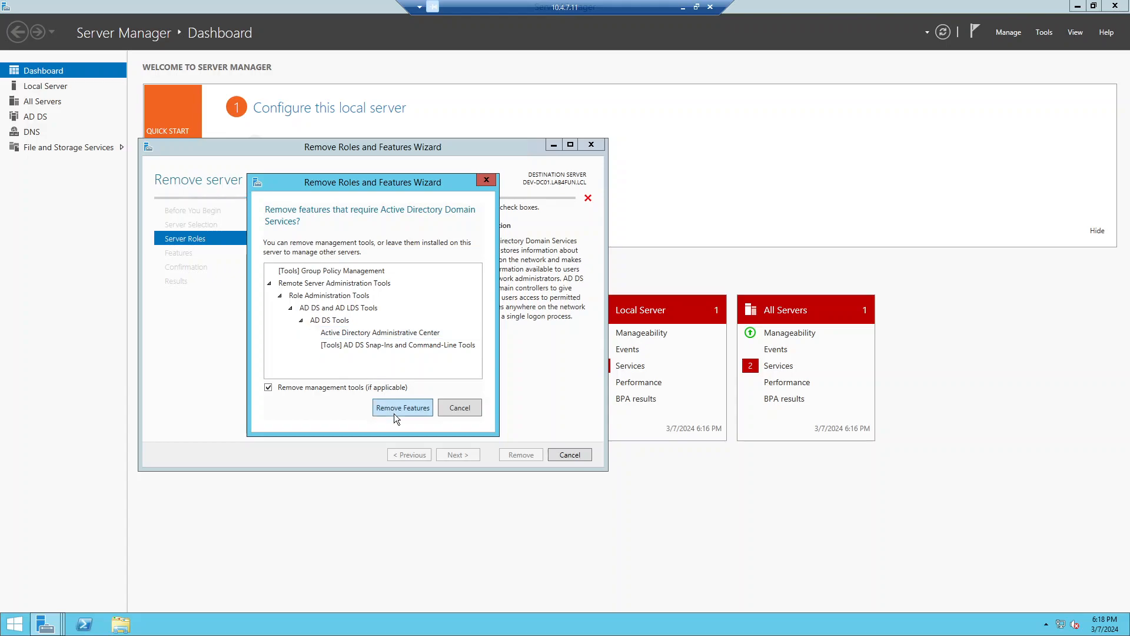
left_click(394, 415)
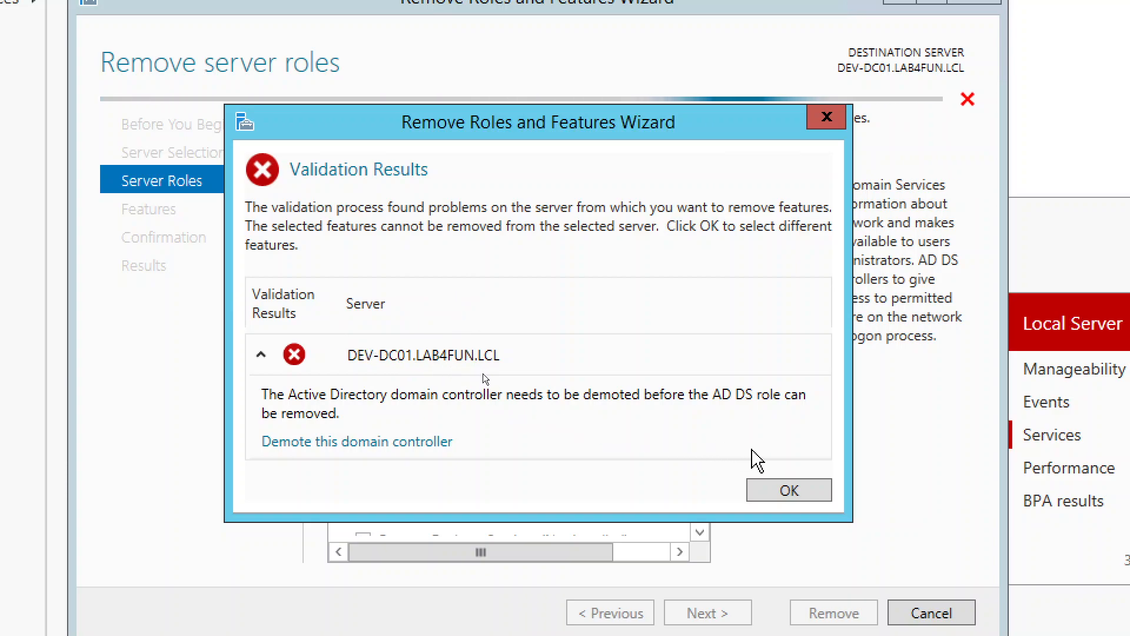
left_click(807, 489)
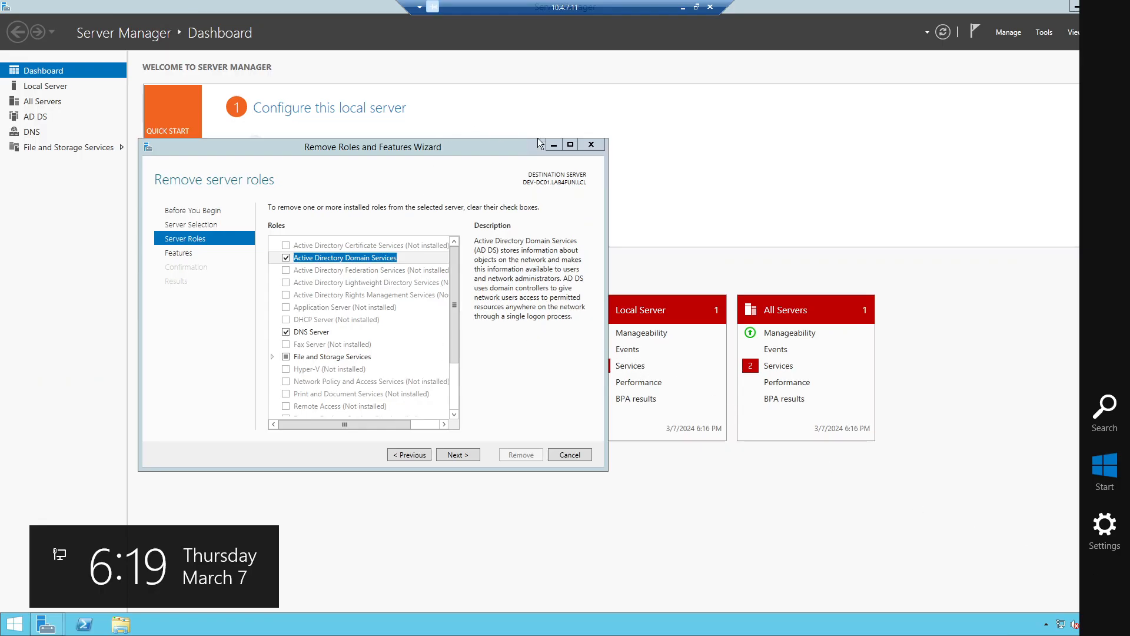
left_click(595, 144)
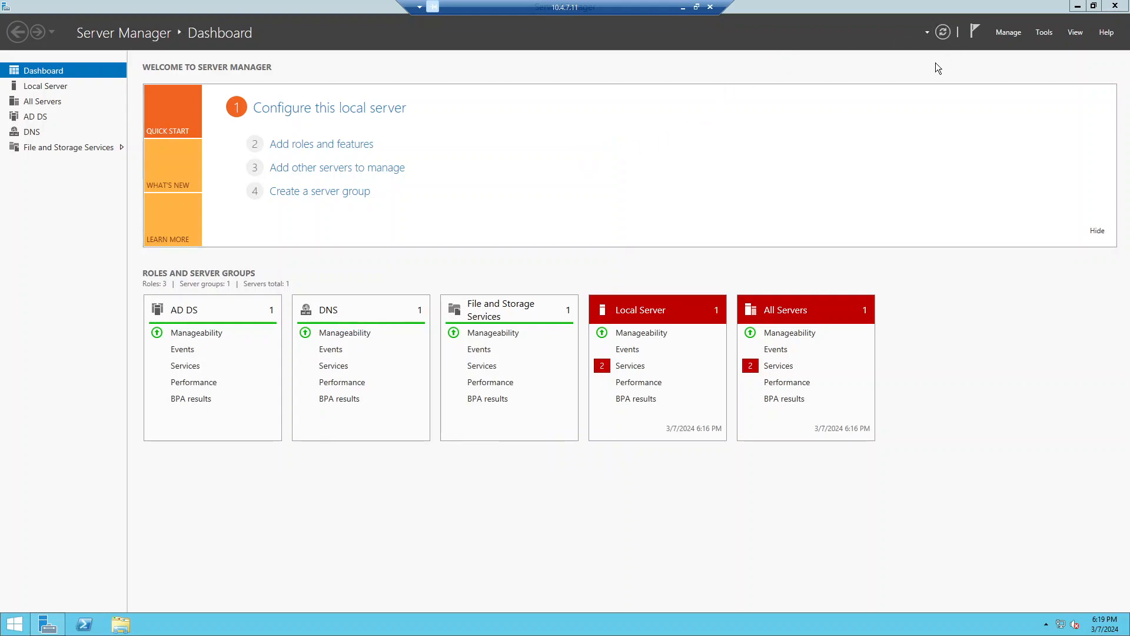
Step: Look through Server Manager's Manage and Tools menus
left_click(1009, 33)
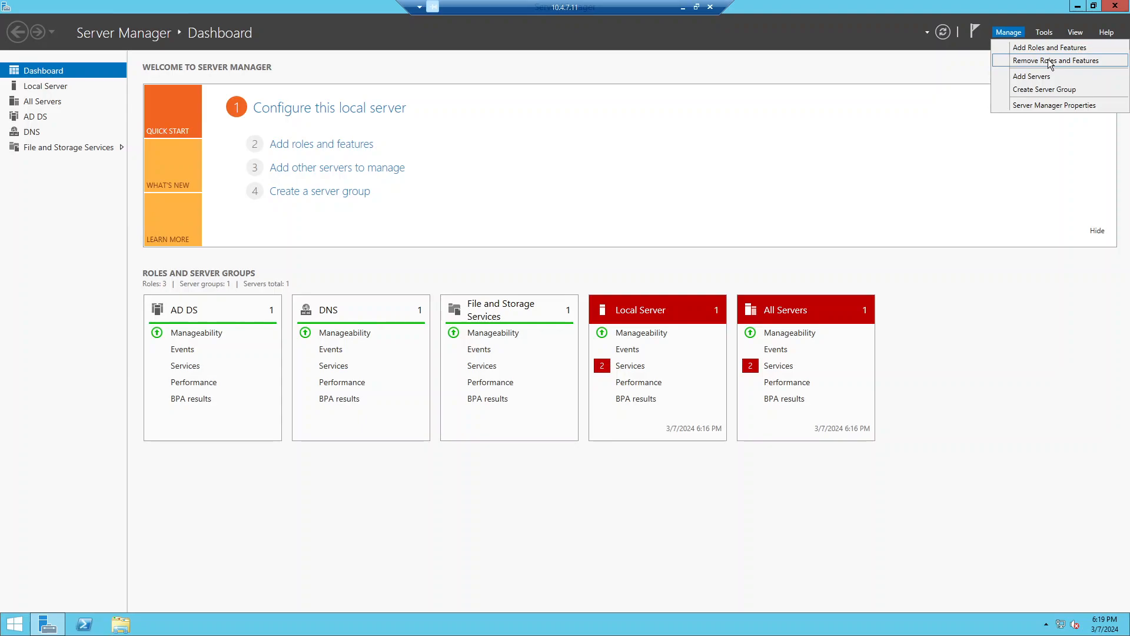
left_click(1045, 34)
left_click(1045, 37)
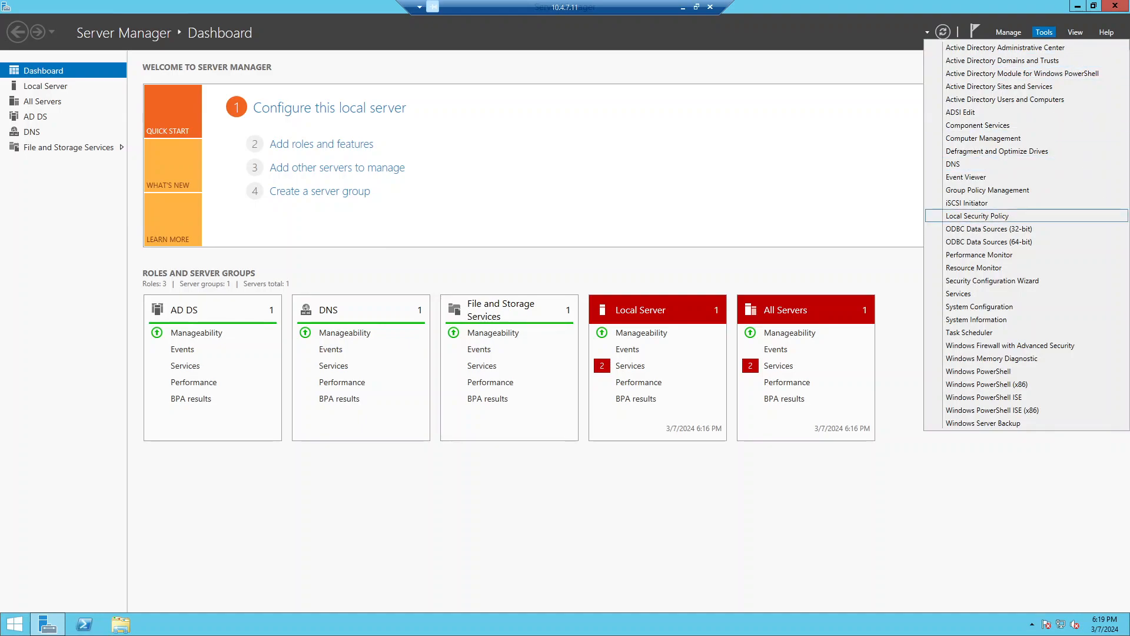
left_click(977, 216)
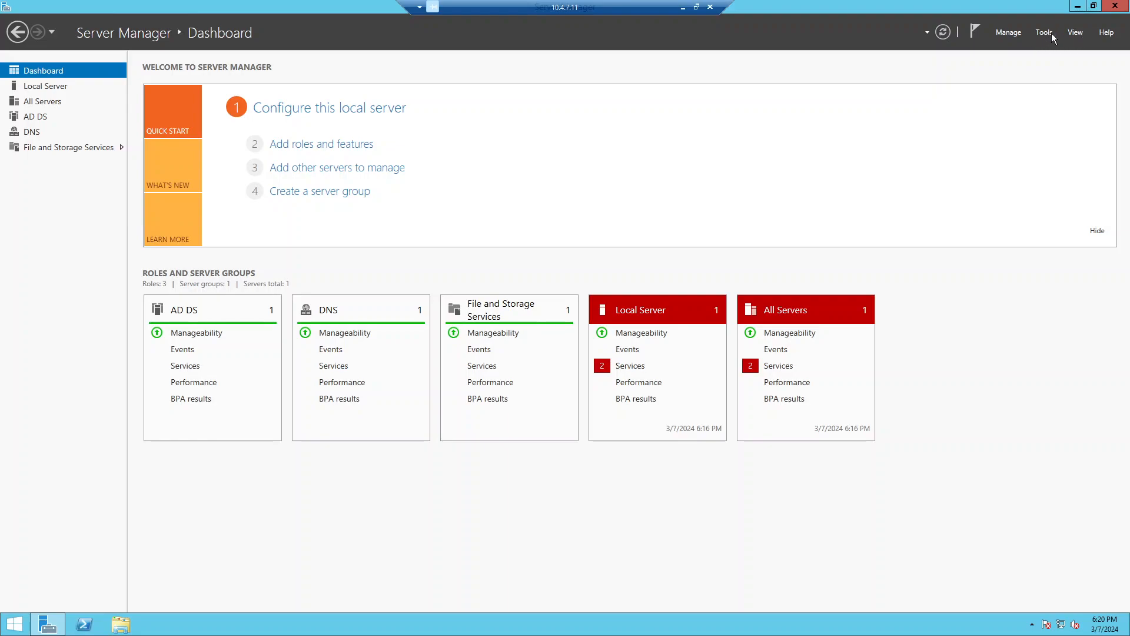
Step: In Remove Roles and Features for DEV-DC01, clear Active Directory Domain Services and its management tools
left_click(1004, 35)
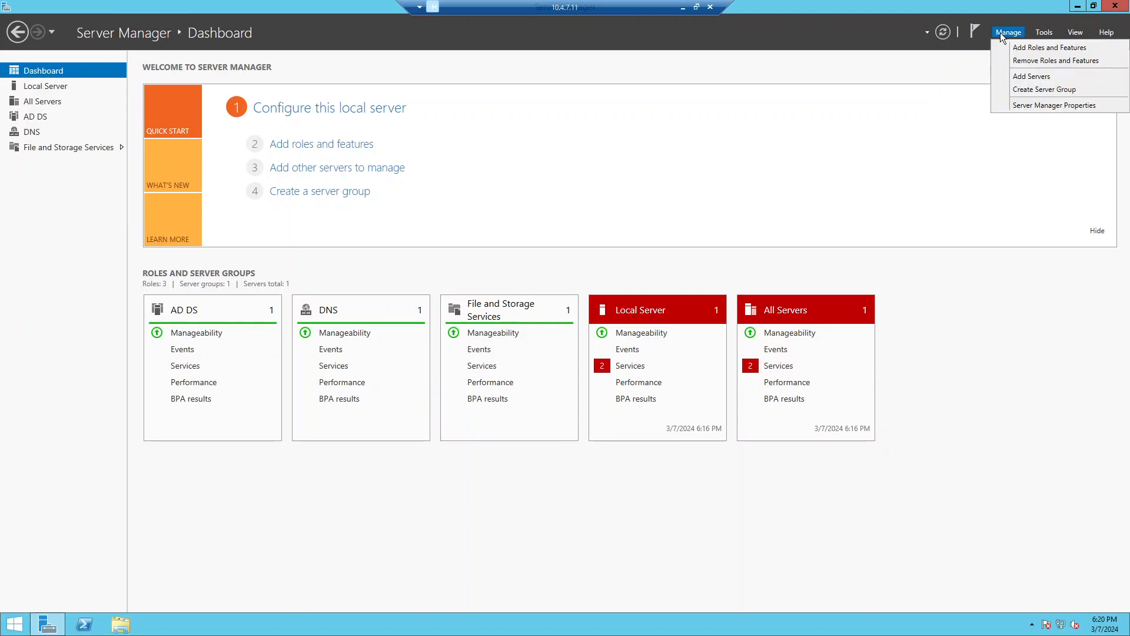
left_click(1022, 64)
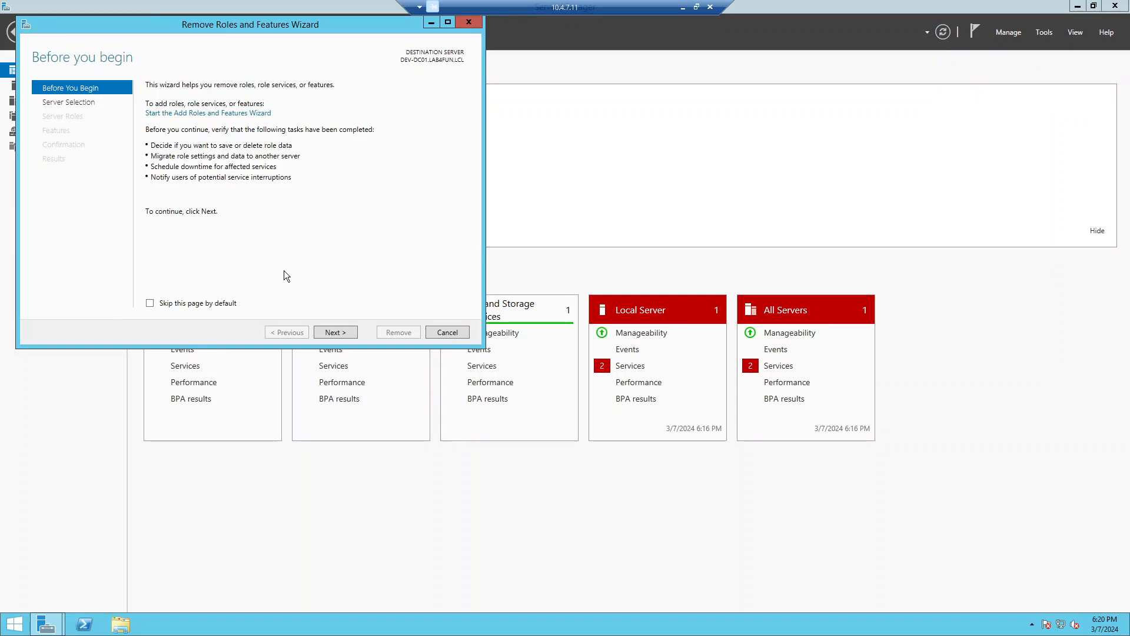
left_click(336, 339)
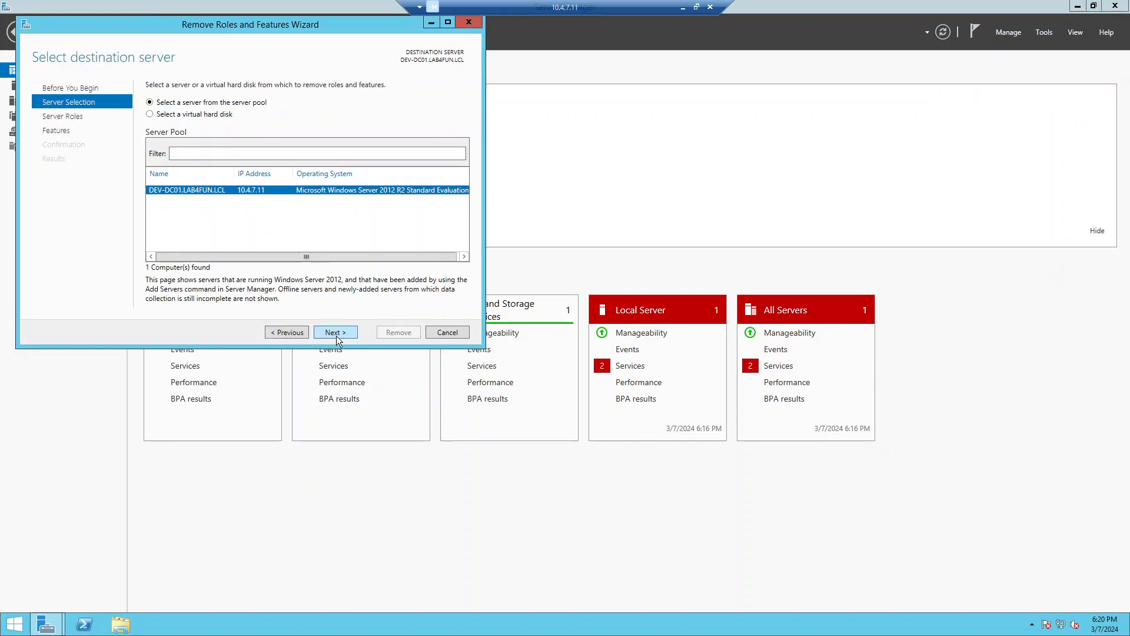
left_click(337, 339)
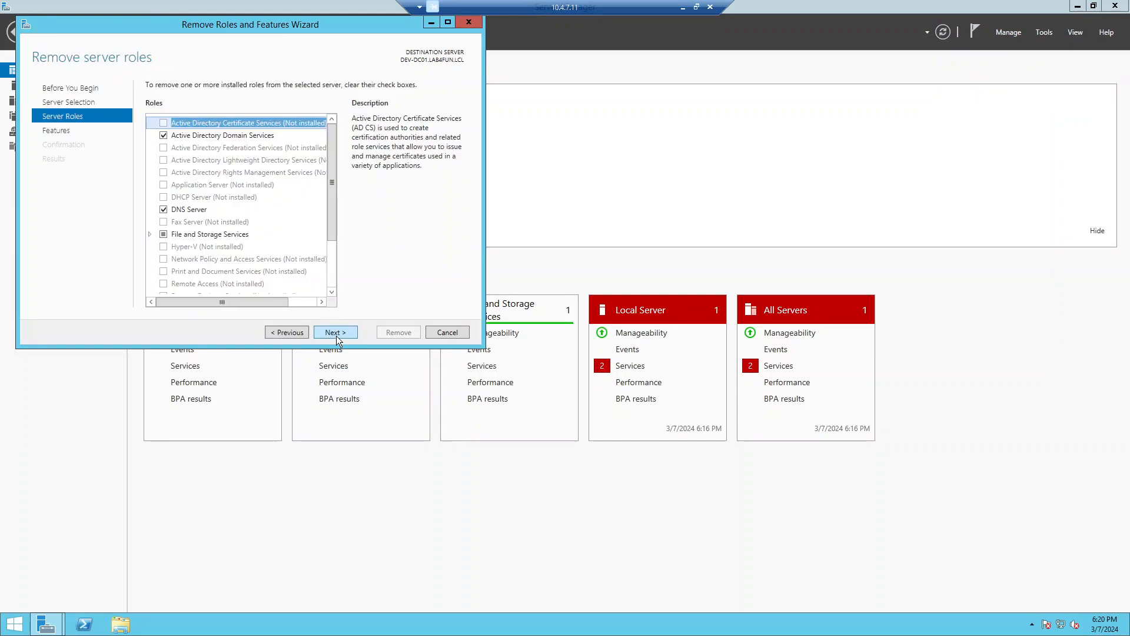
left_click(164, 136)
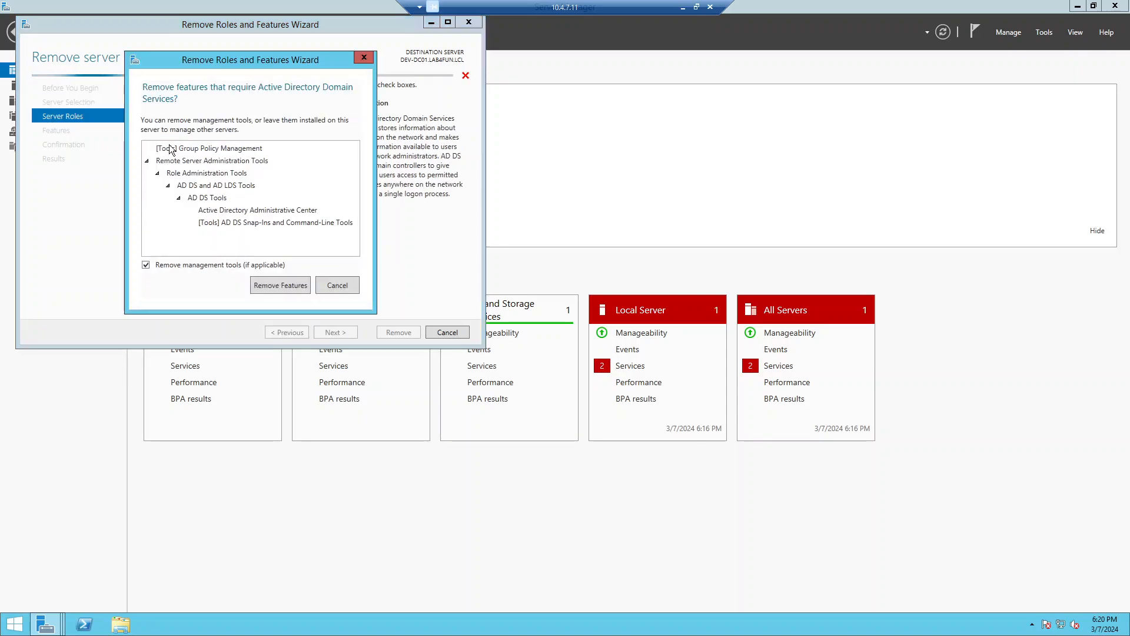
left_click(276, 286)
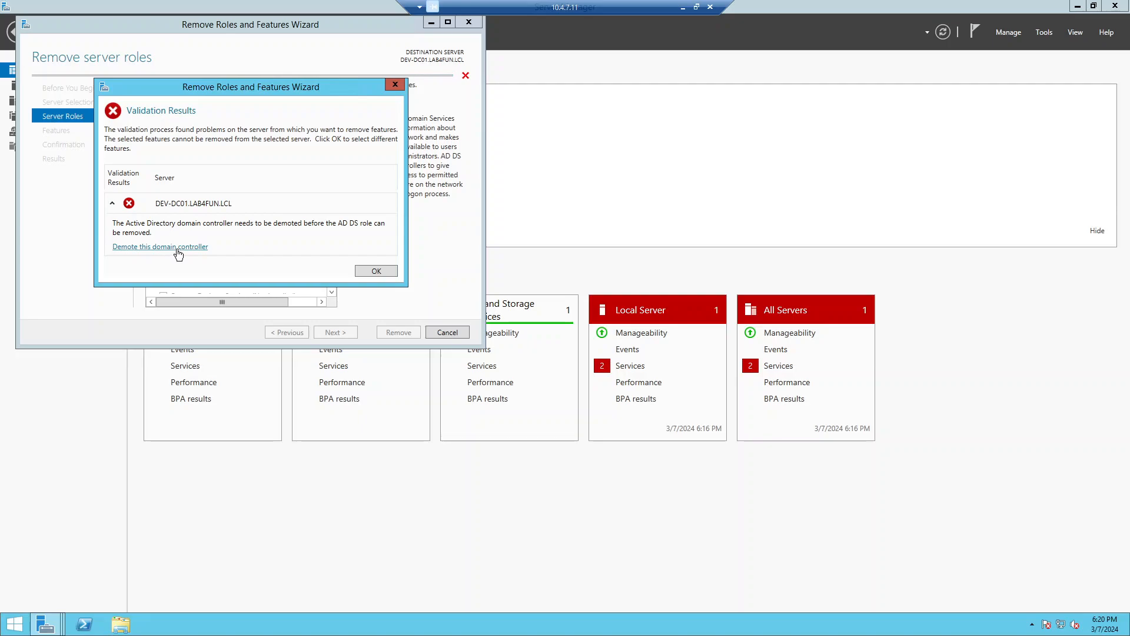
Step: Start demoting DEV-DC01 without forced removal and agree to proceed despite hosted roles
left_click(178, 247)
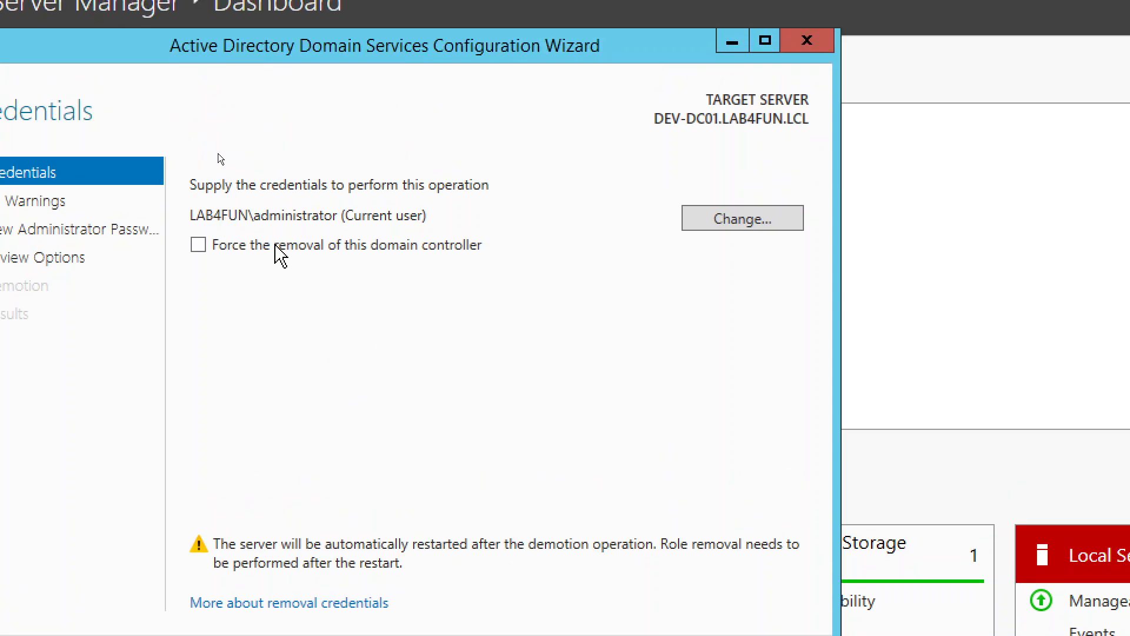
left_click(273, 244)
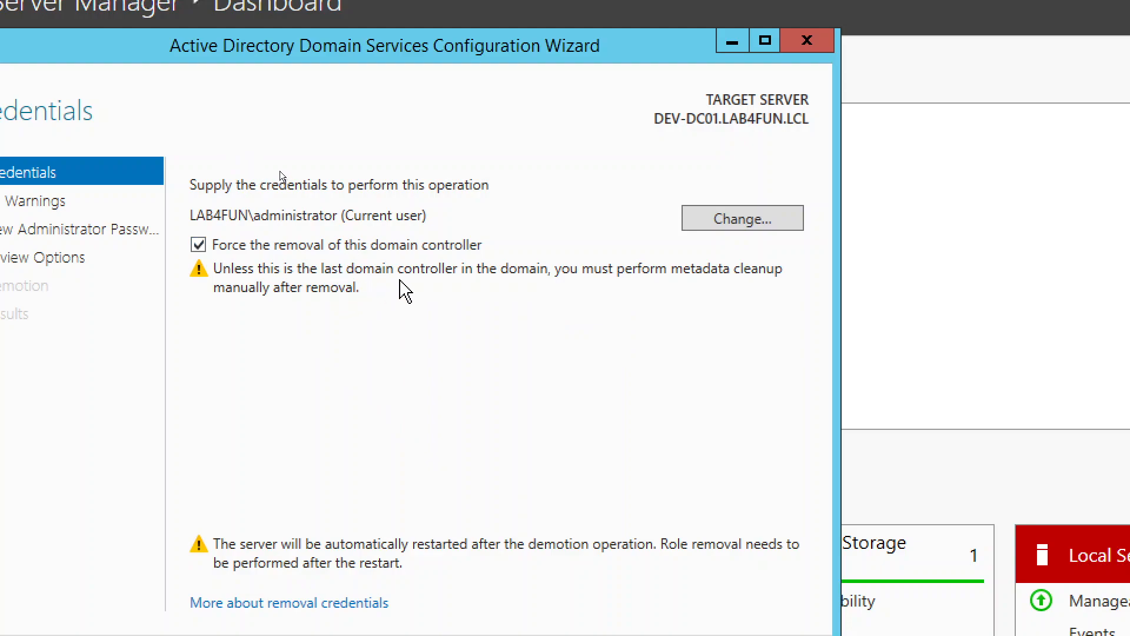
left_click(362, 243)
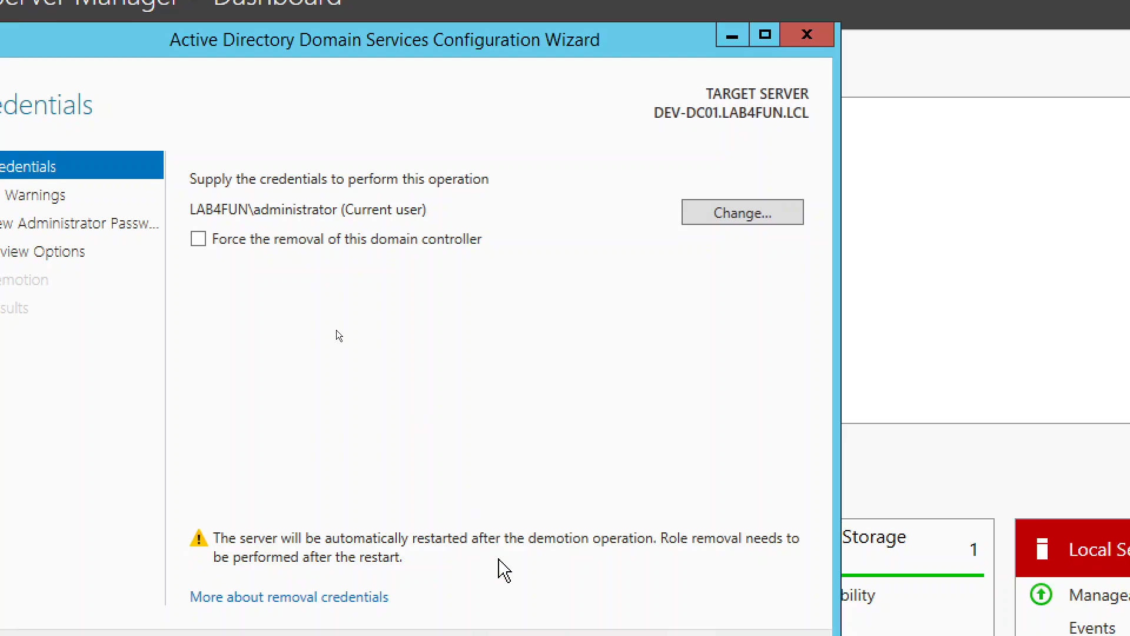
left_click(543, 523)
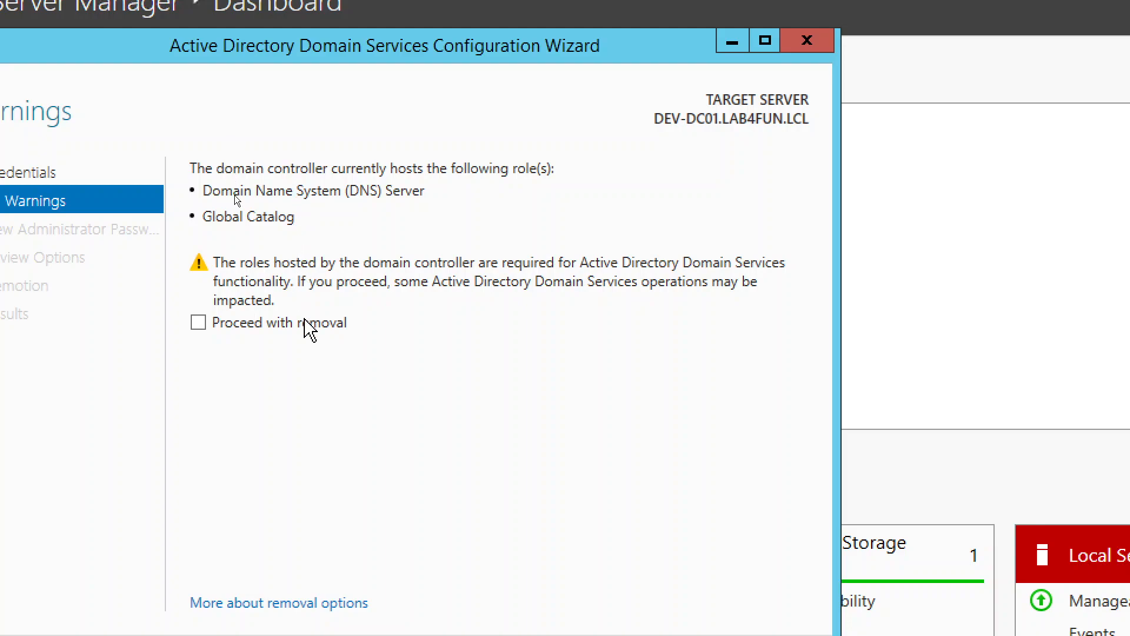
left_click(315, 324)
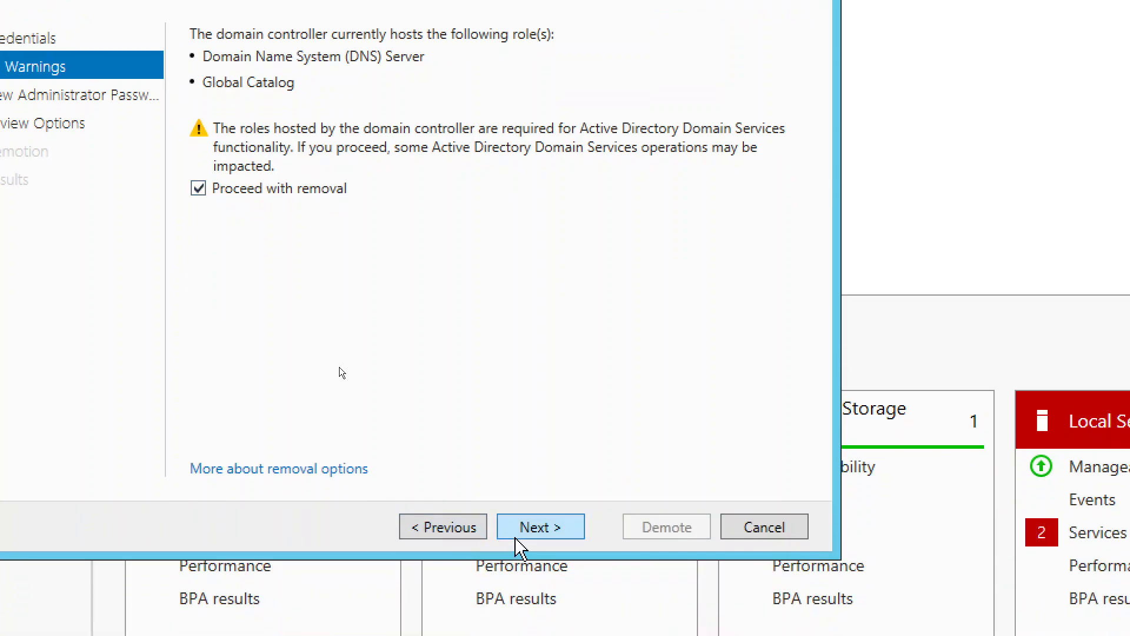
left_click(522, 533)
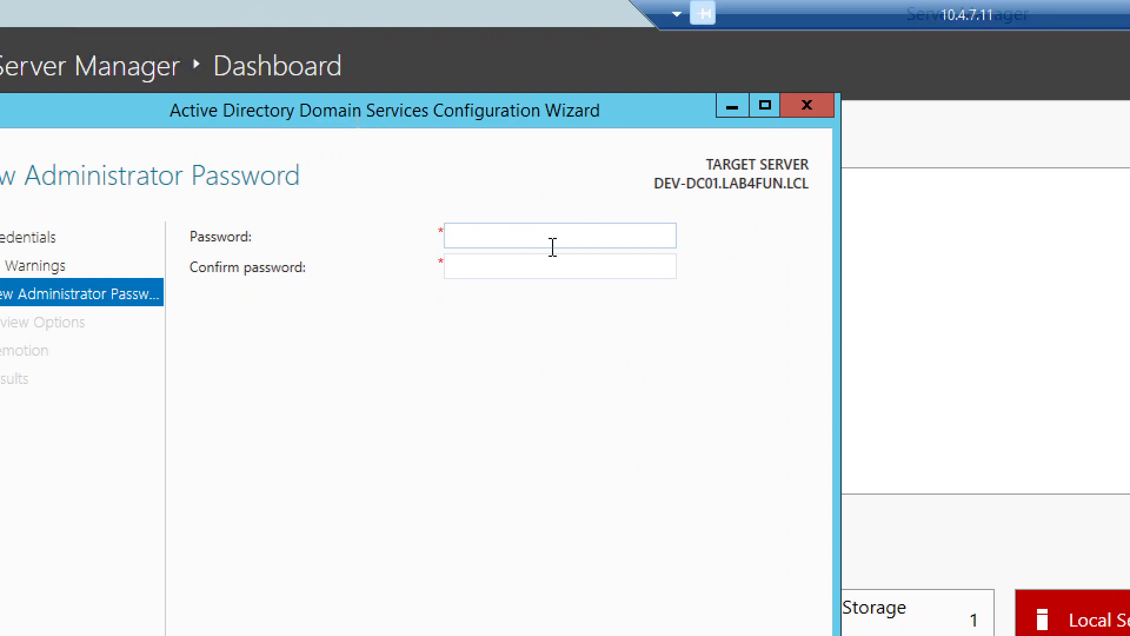
Step: Enter and confirm the new local Administrator password, reaching Review Options
type("••")
type("•••")
key("Tab")
type("•••••")
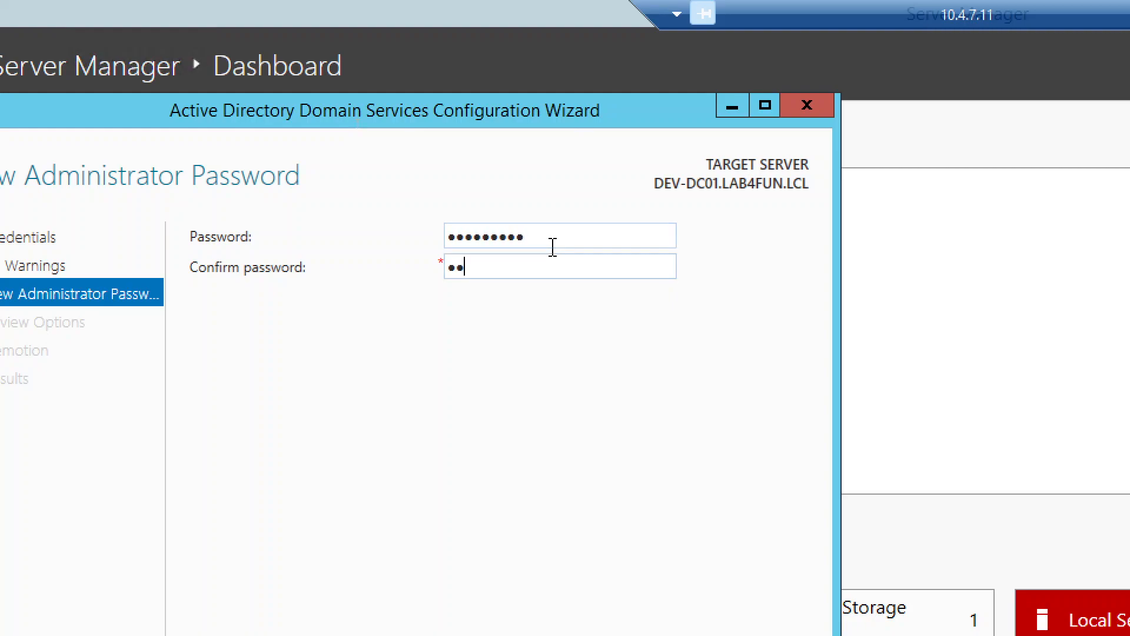
type("••••")
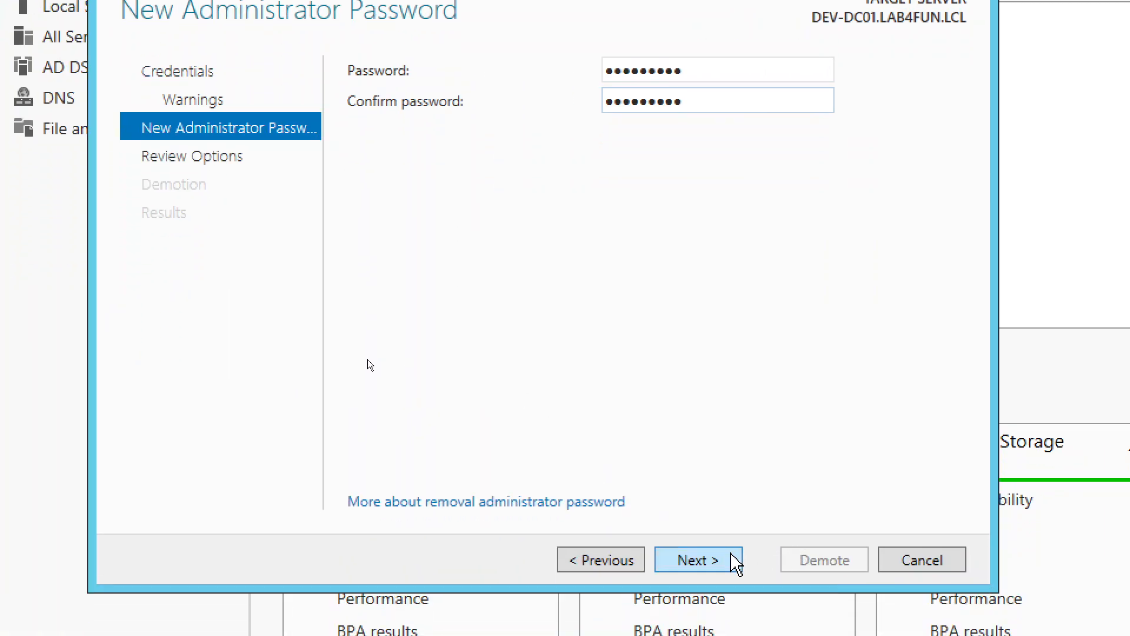
left_click(698, 560)
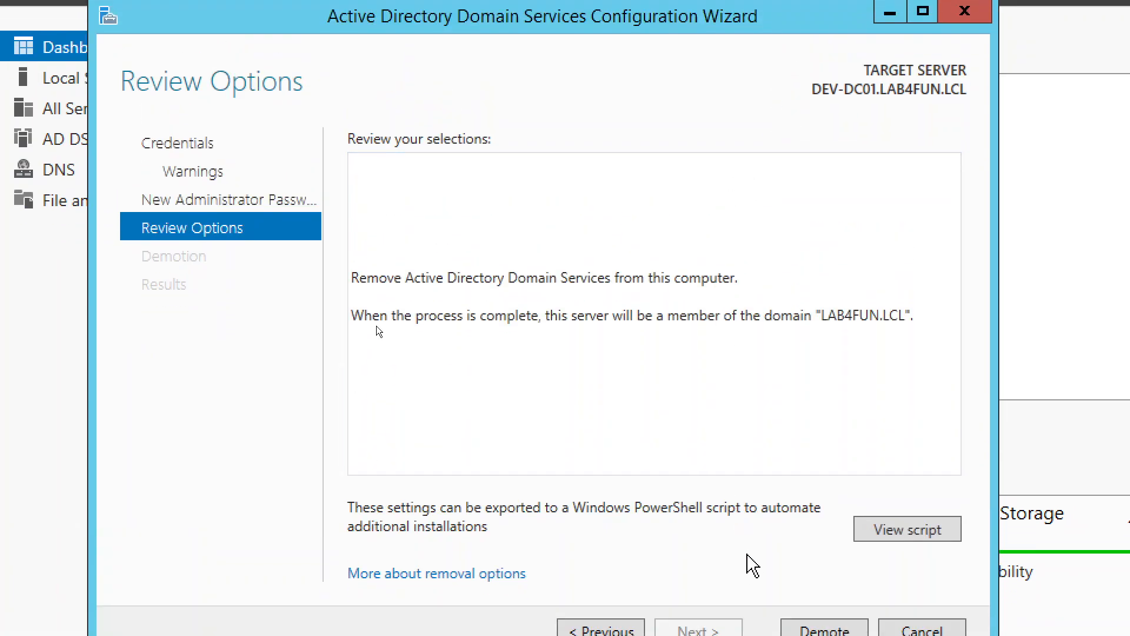
Step: Demote DEV-DC01 and close the sign-out notice as the server restarts
left_click(805, 572)
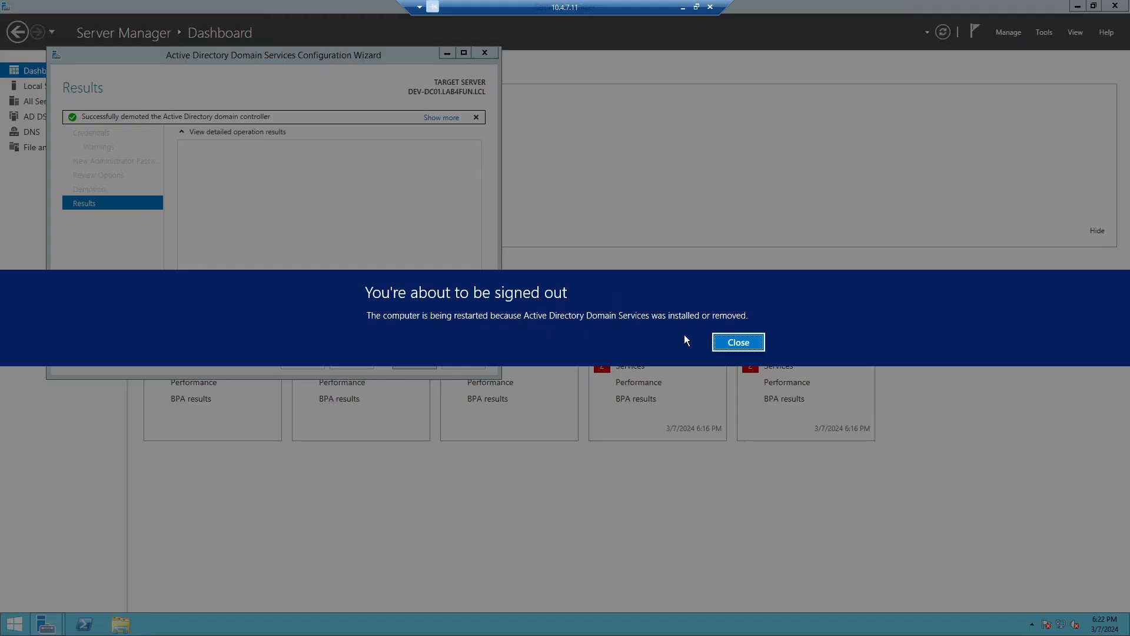
left_click(758, 345)
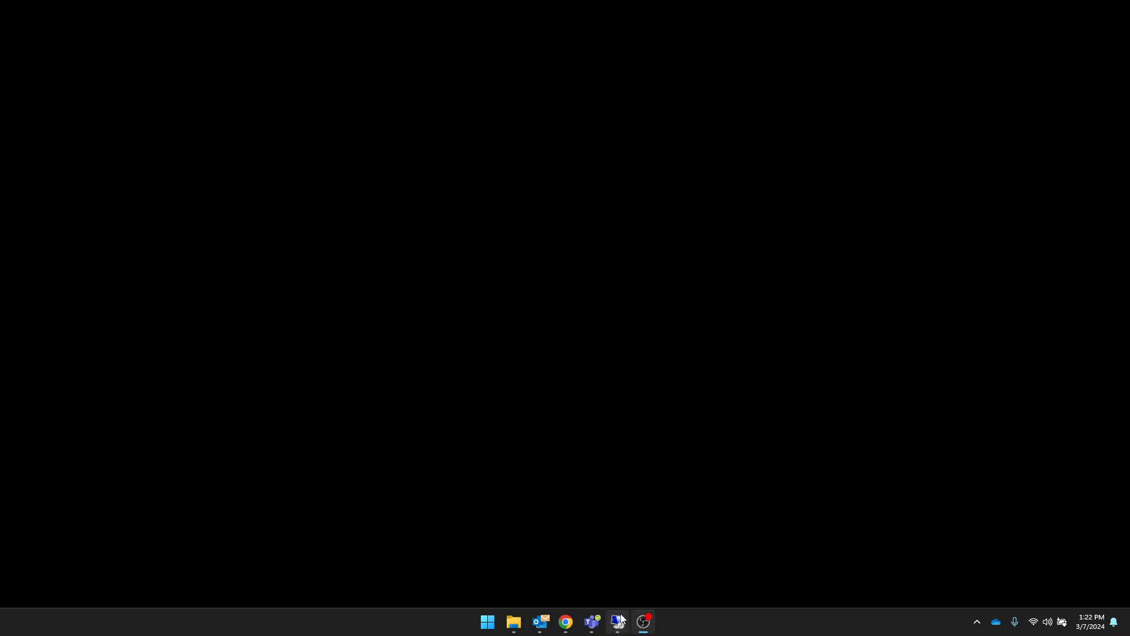
Step: Switch to the 10.4.7.12 remote session and close PowerShell and the Notepad upgrade notes
mouse_move(622, 619)
left_click(642, 536)
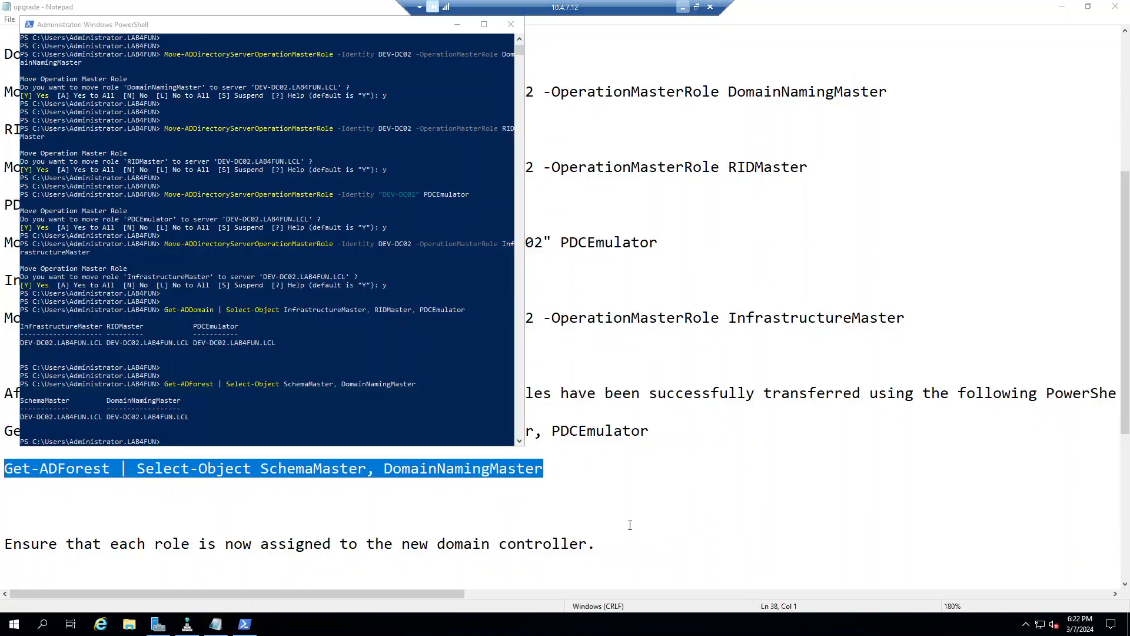
left_click(511, 24)
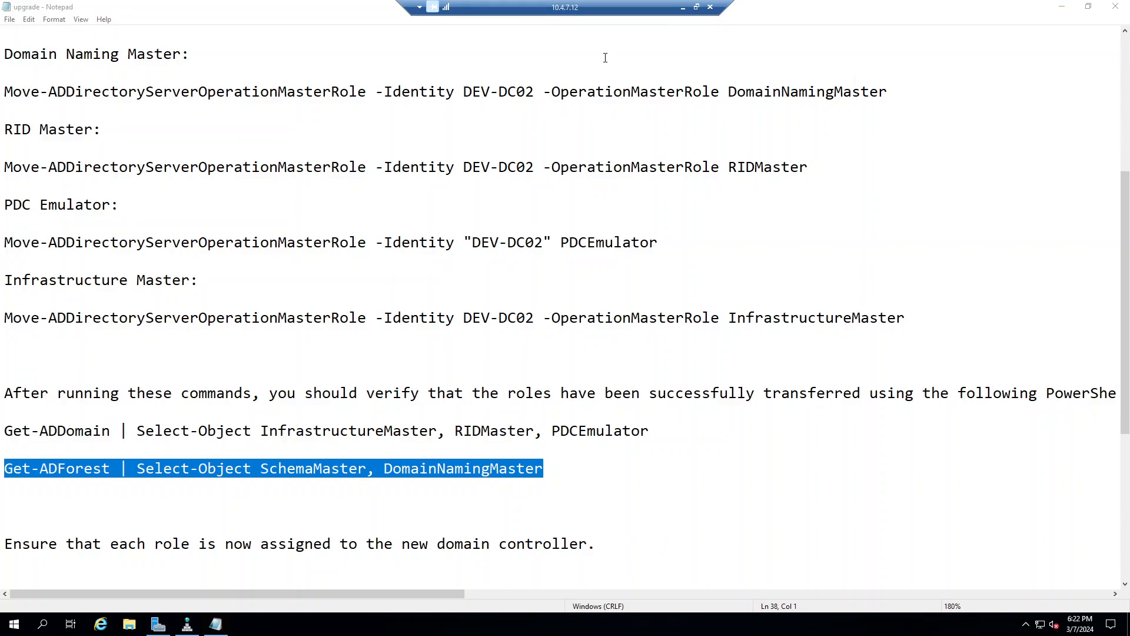
left_click(1115, 7)
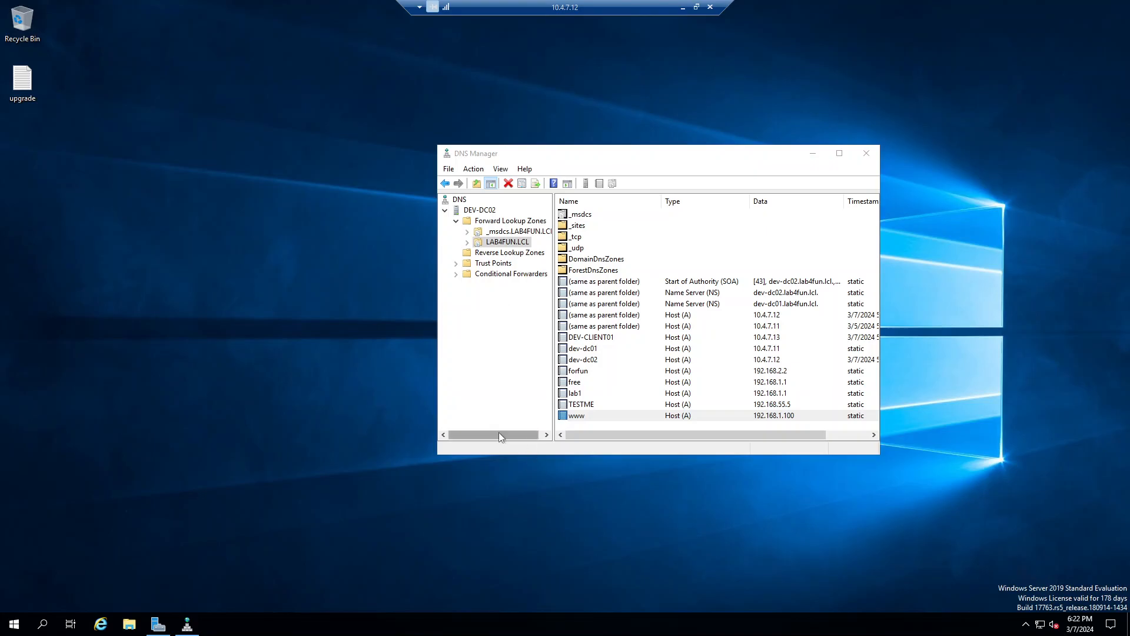
Step: In ADUC, confirm DEV-DC02 is the sole domain controller and DEV-DC01 is under Computers
left_click(26, 625)
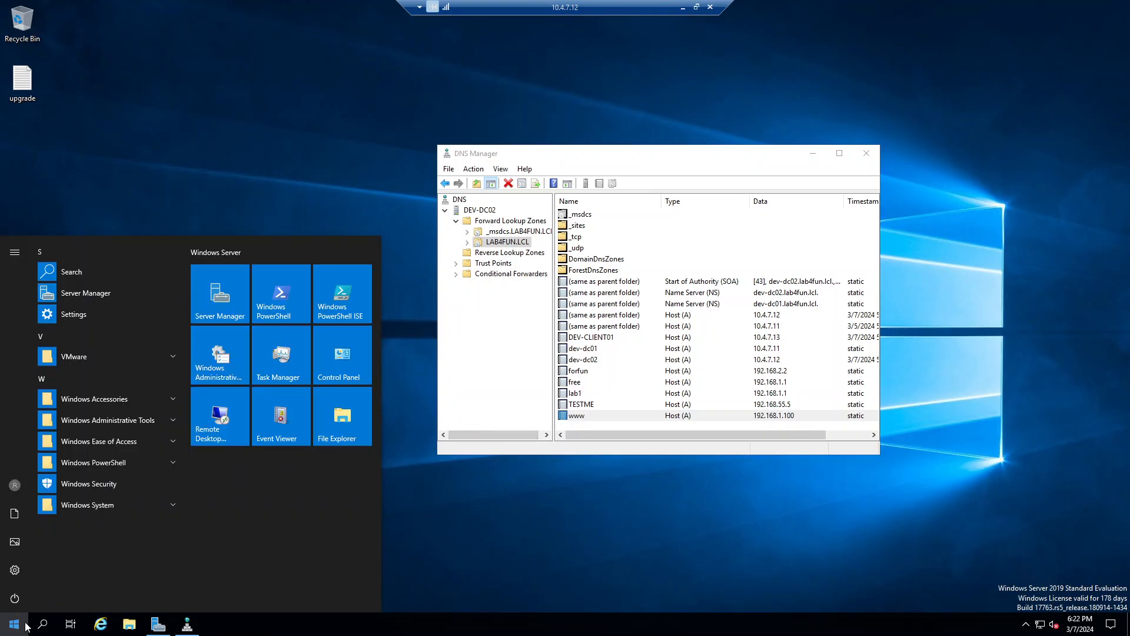
type("com")
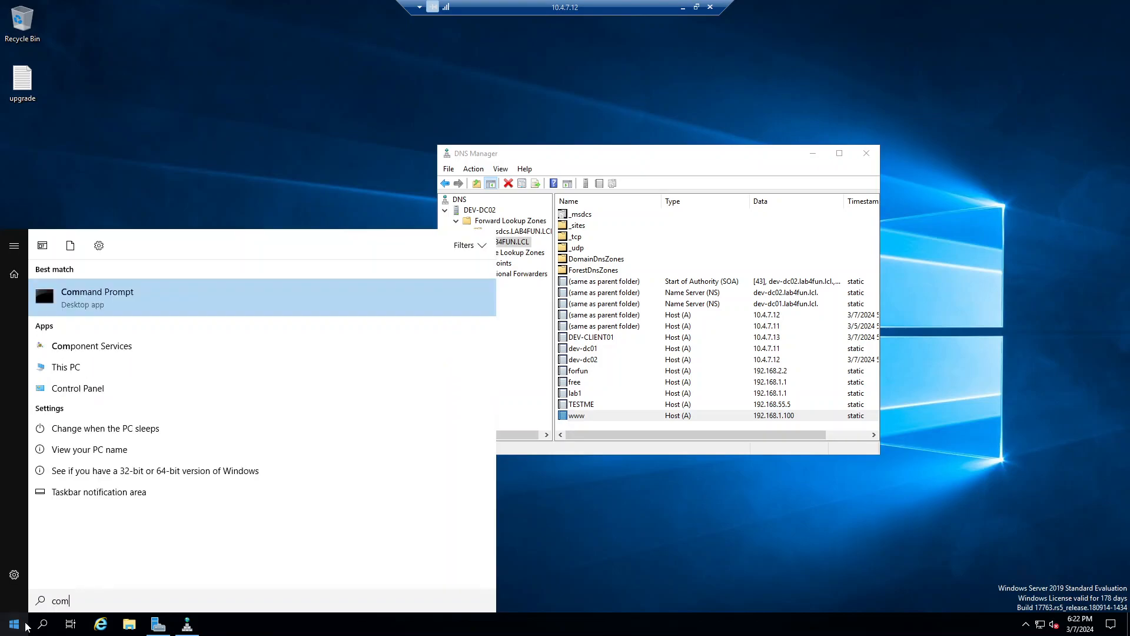
type("p")
key("BackSpace")
key("BackSpace")
key("BackSpace")
key("BackSpace")
type("user")
key("Return")
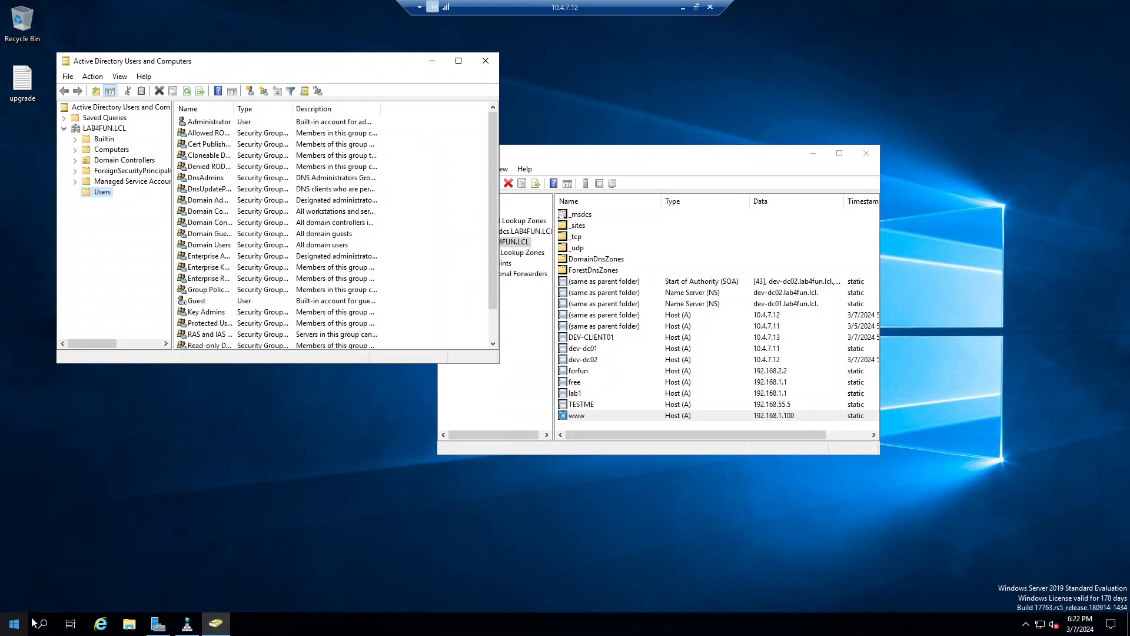
left_click(124, 161)
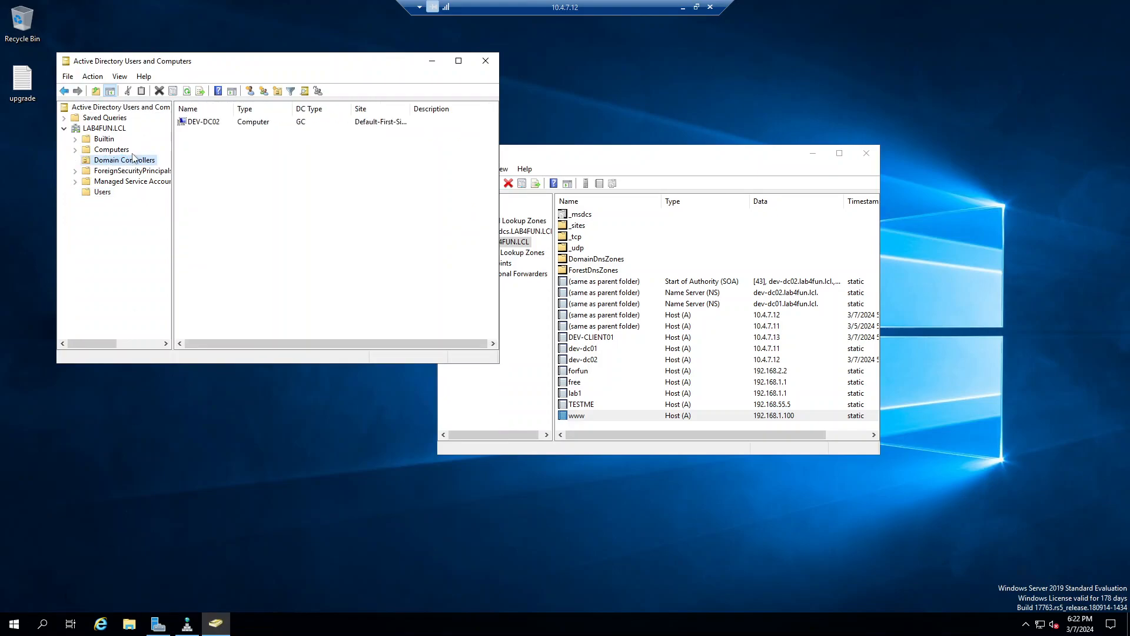
left_click(111, 150)
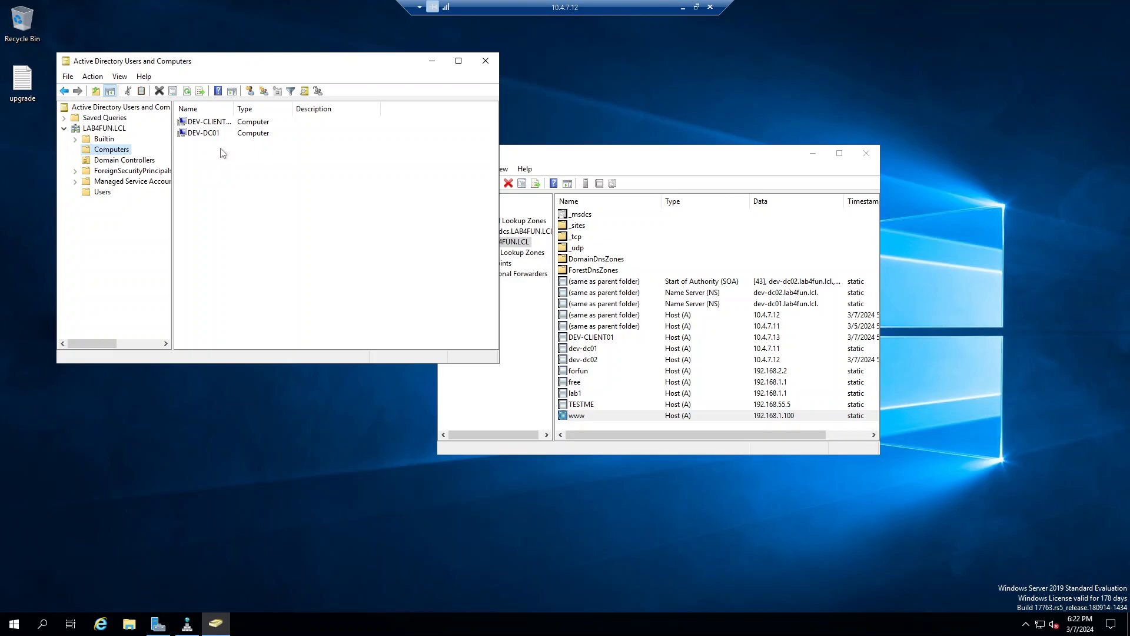
left_click(681, 11)
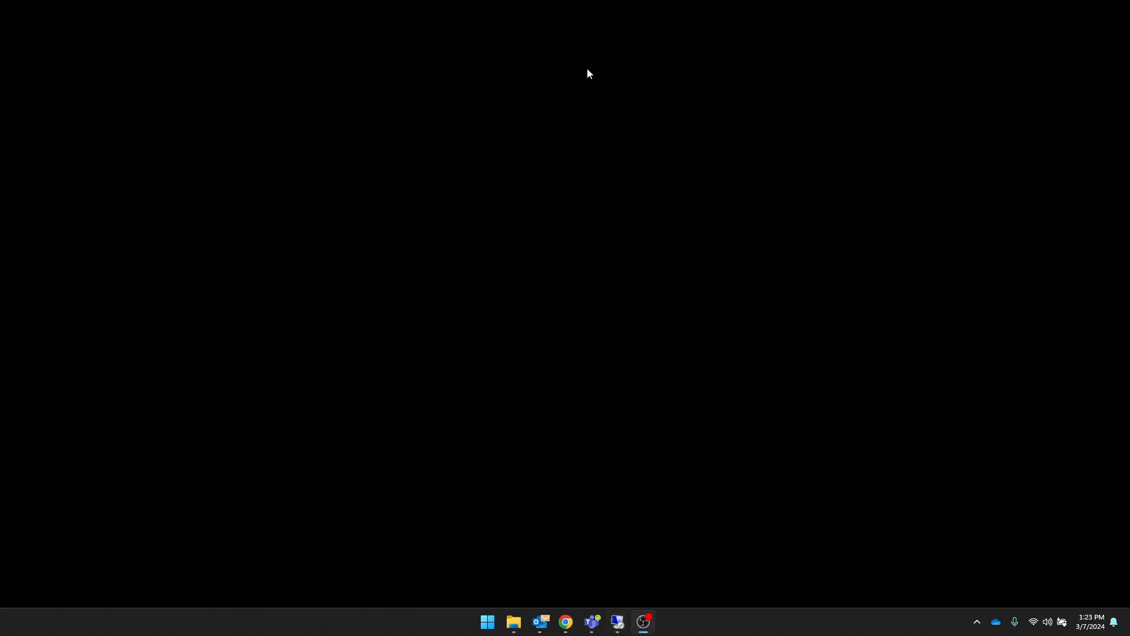
Step: Launch Remote Desktop Connection via mstsc and connect to 10.4.7.11
left_click(487, 623)
type("mst")
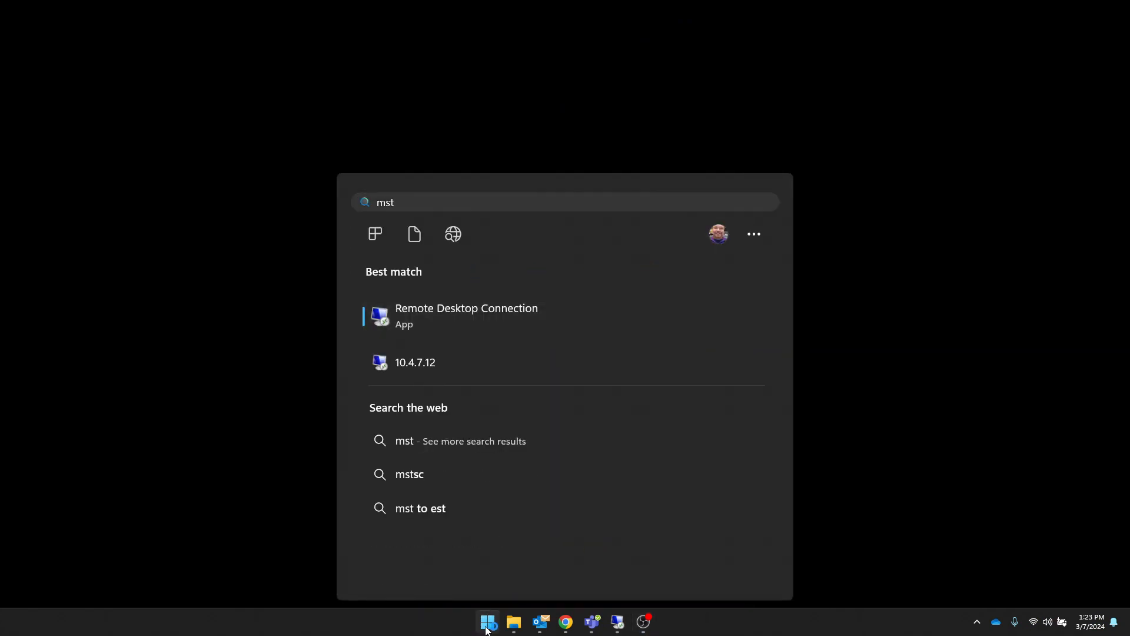
key("Return")
key("Right")
key("Return")
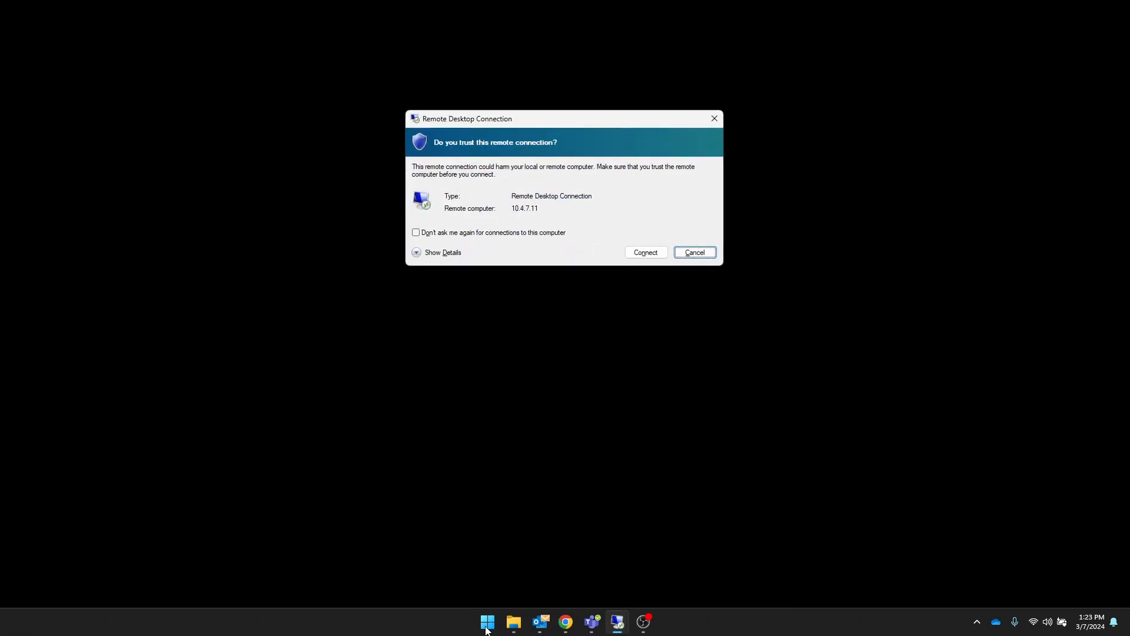
Step: Trust the connection, sign in with the account password, and accept the DEV-DC01.LAB4FUN.LCL certificate warning
key("Return")
type("*********")
key("Return")
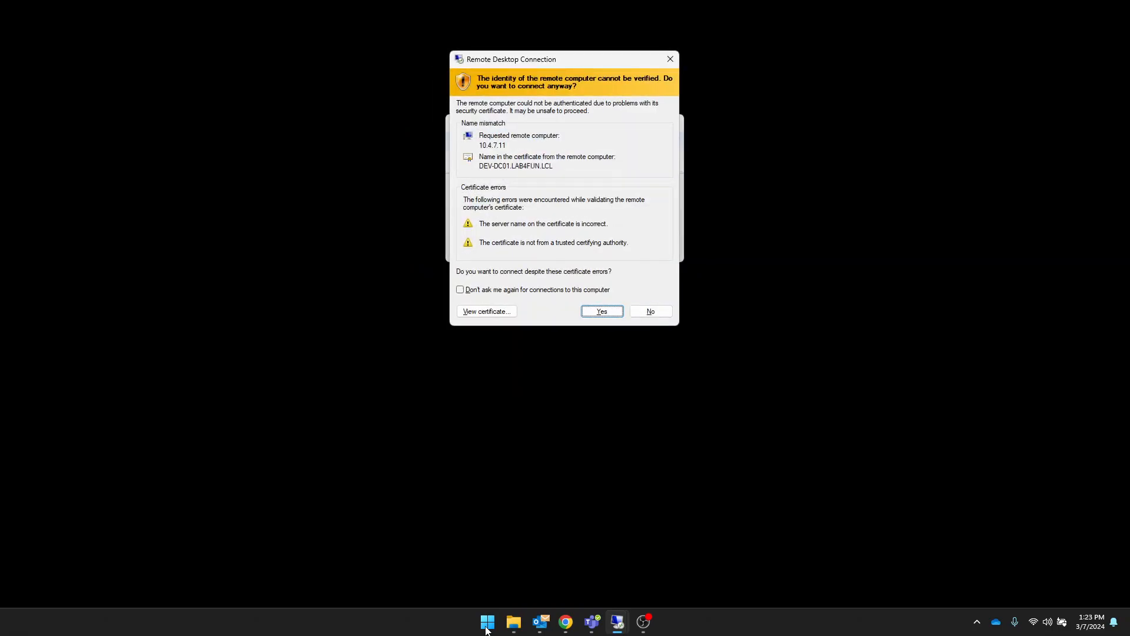
key("Return")
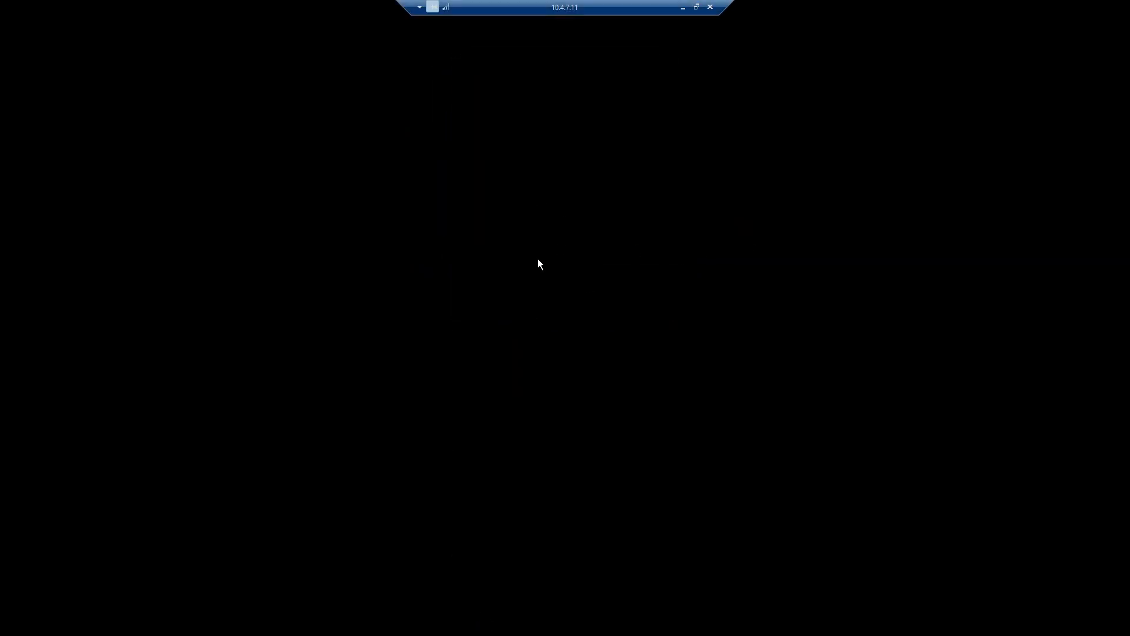
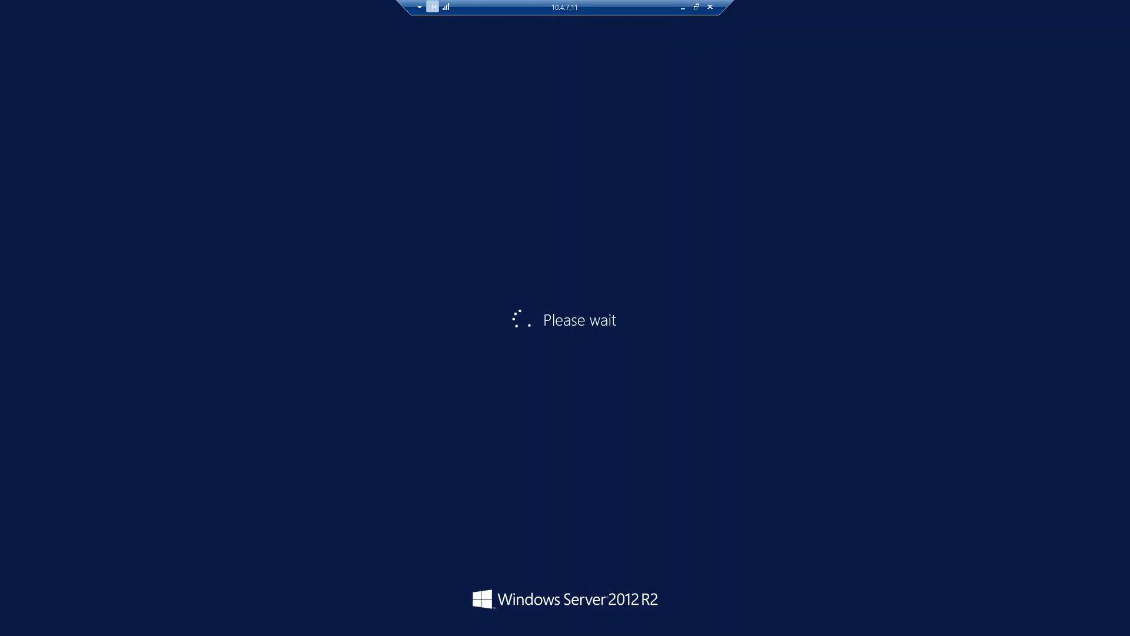
Step: Minimize the 10.4.7.11 remote session to reveal the 10.4.7.12 server's desktop
left_click(682, 7)
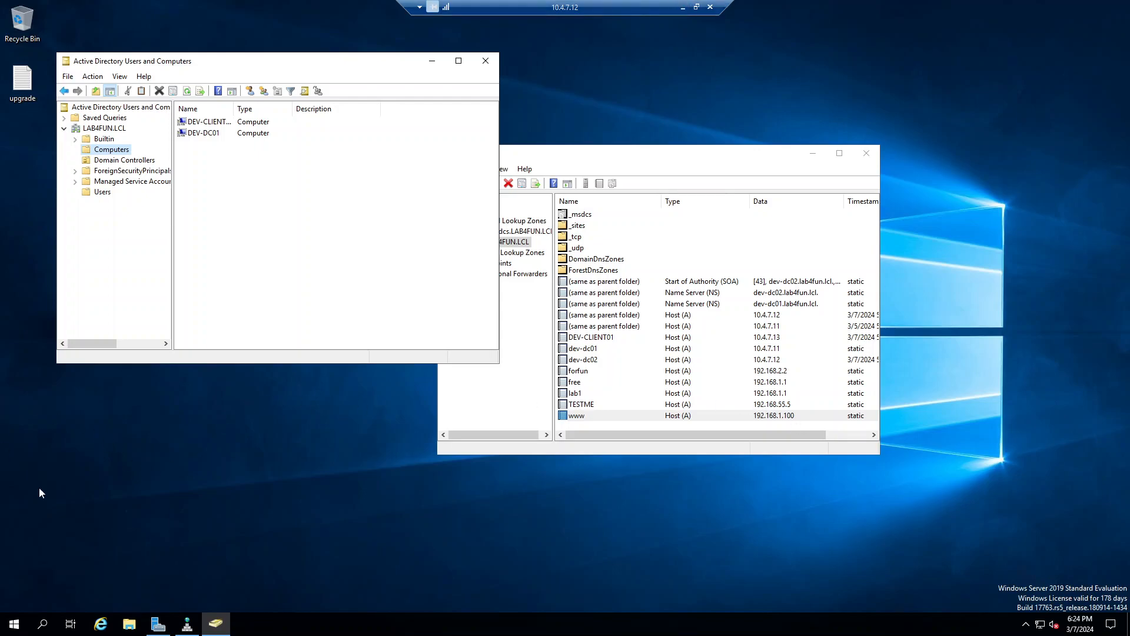
Step: In Sites and Services, delete the DEV-DC01 server from Default-First-Site-Name's Servers, confirming twice
left_click(16, 625)
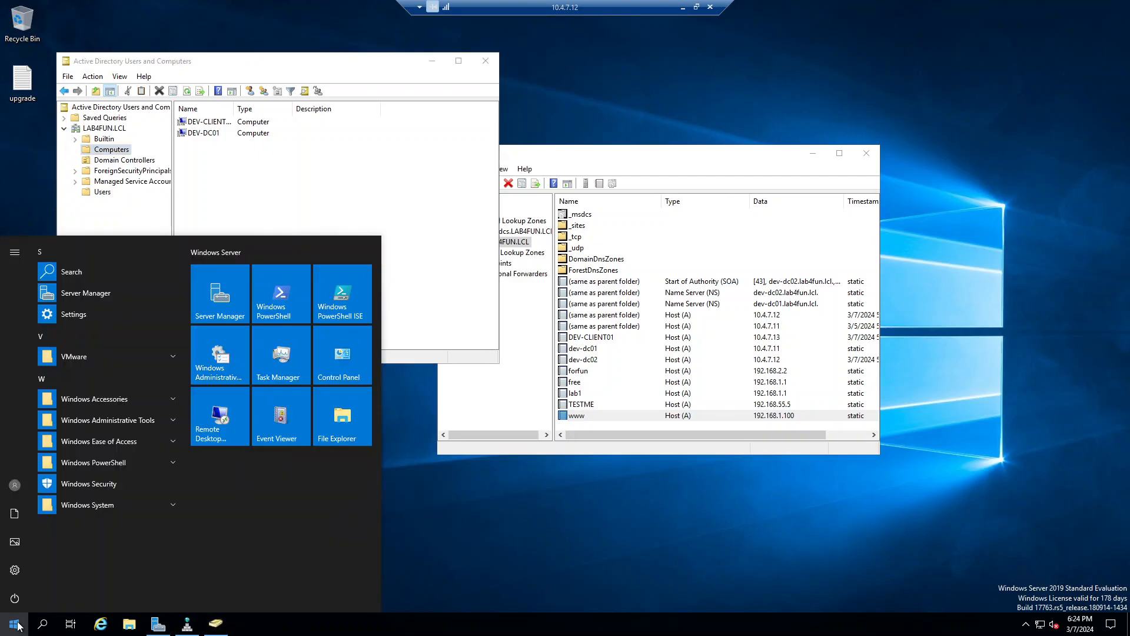
type("site")
left_click(18, 625)
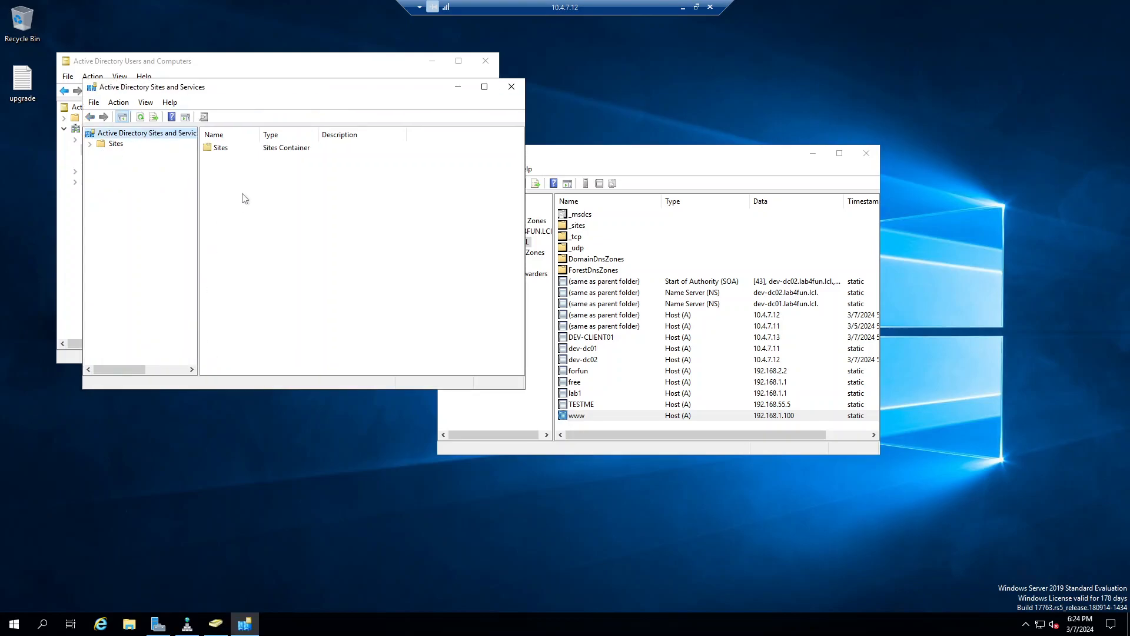
left_click(98, 146)
double_click(98, 146)
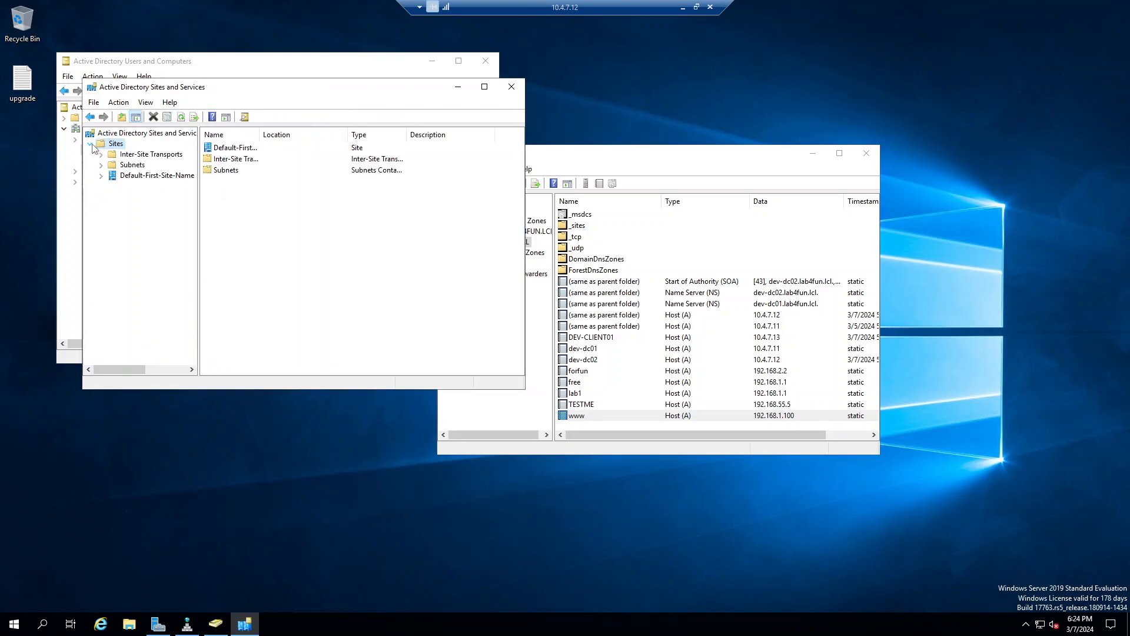
left_click(101, 176)
left_click(140, 186)
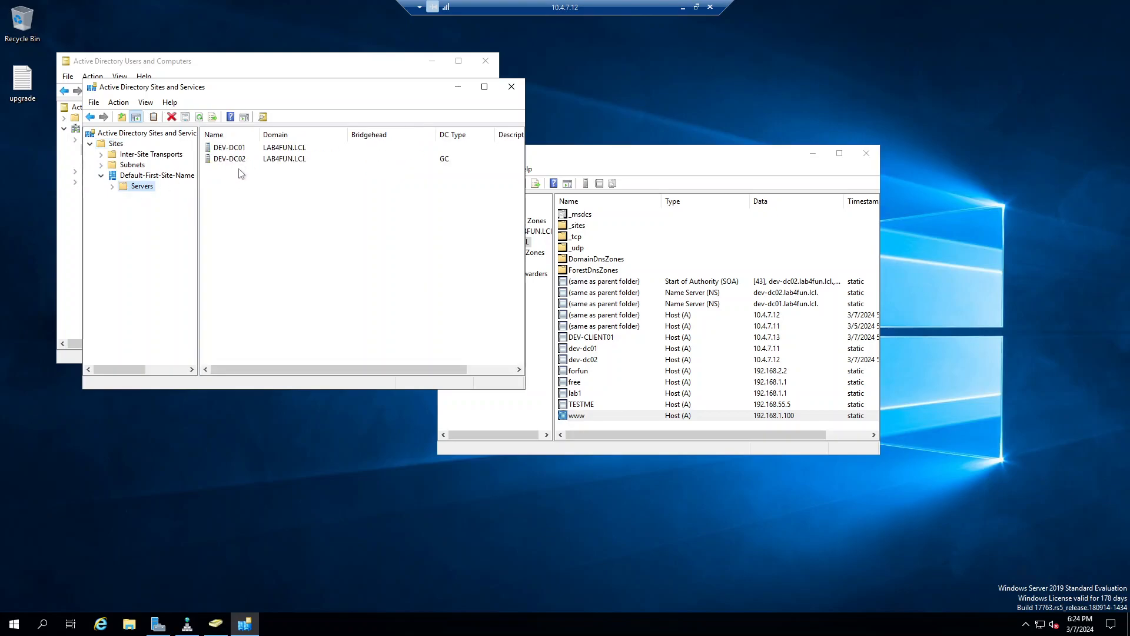
left_click(249, 147)
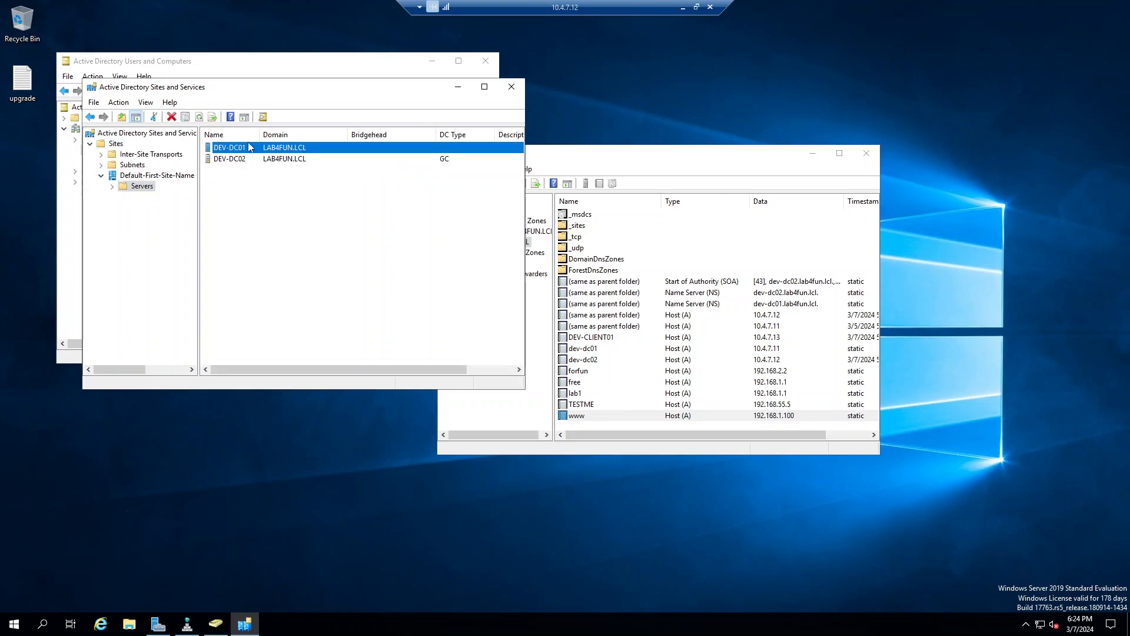
key("Delete")
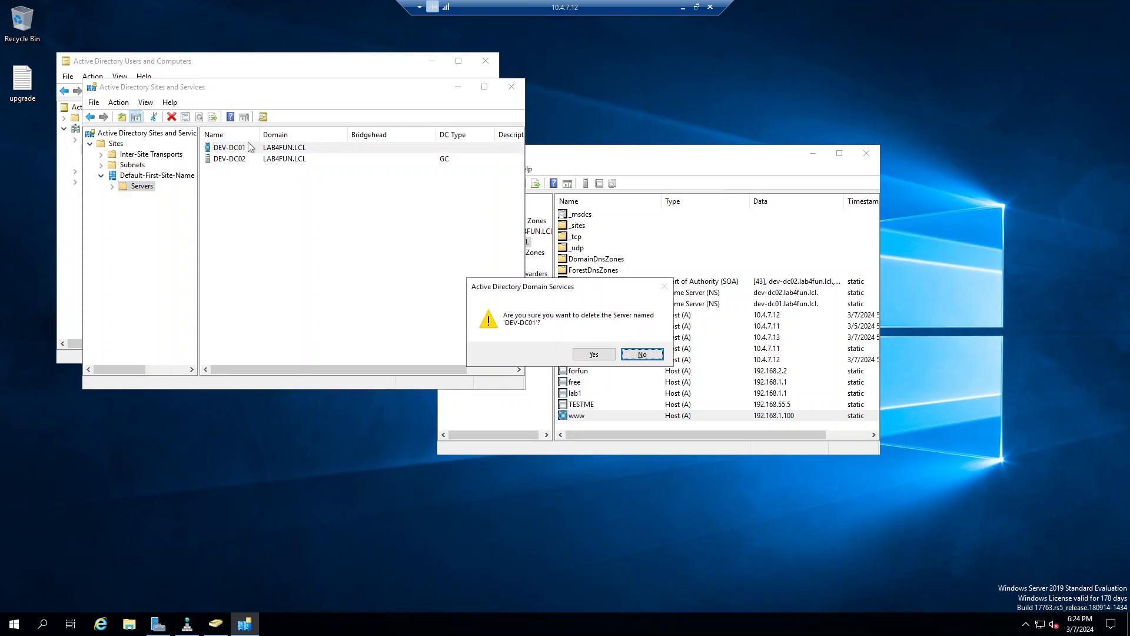
left_click(590, 354)
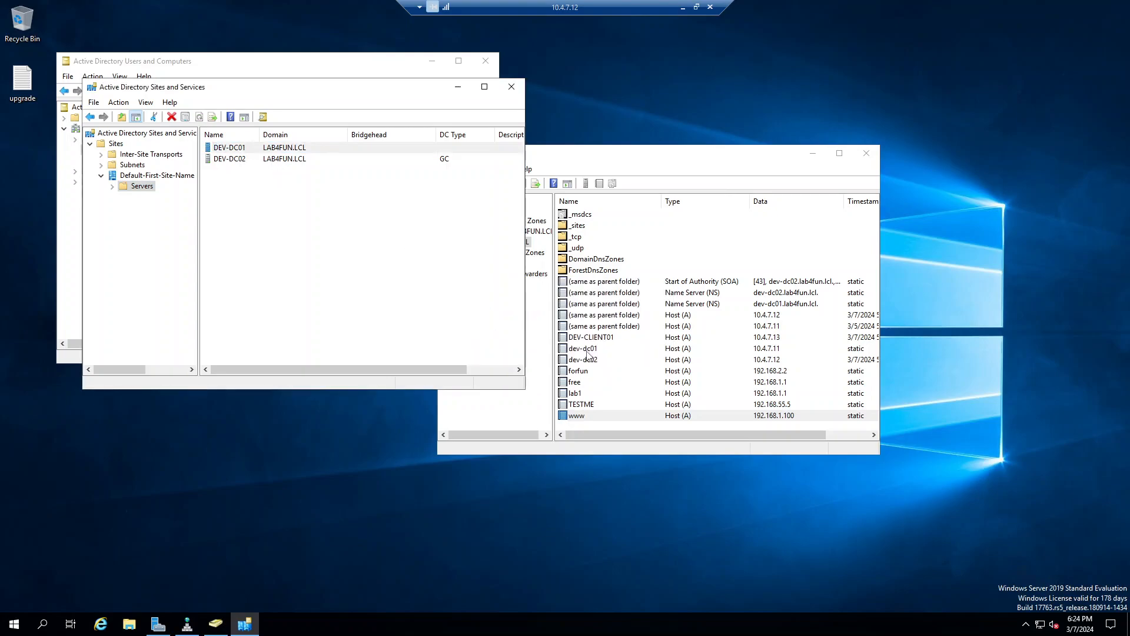
left_click(606, 357)
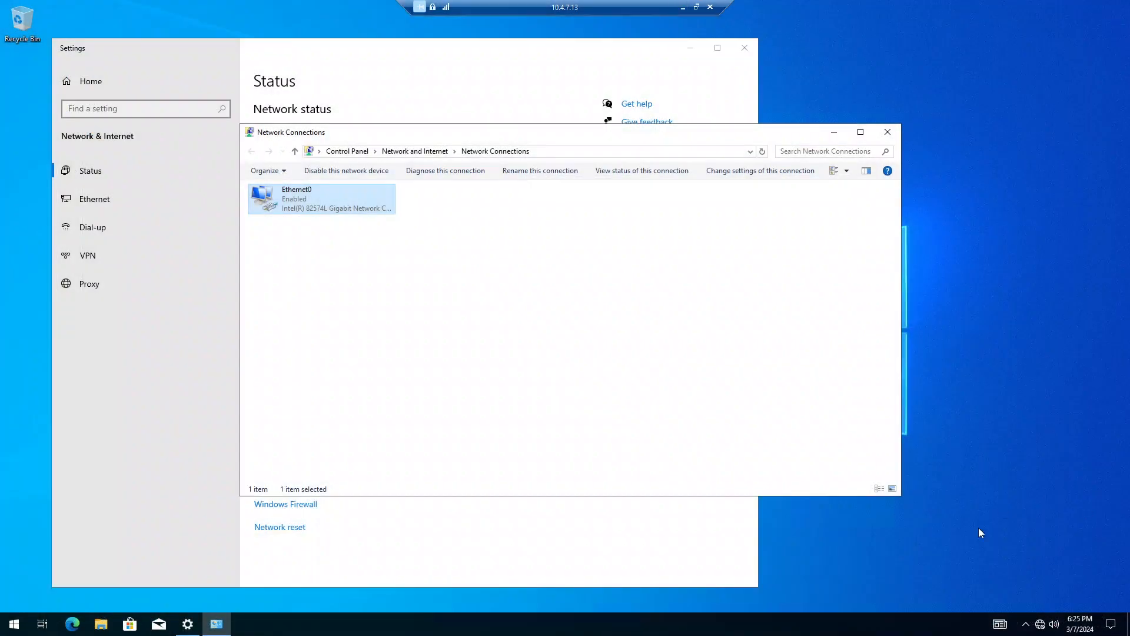
Step: Minimize the 10.4.7.13 client session to return to the 10.4.7.12 server
right_click(7, 626)
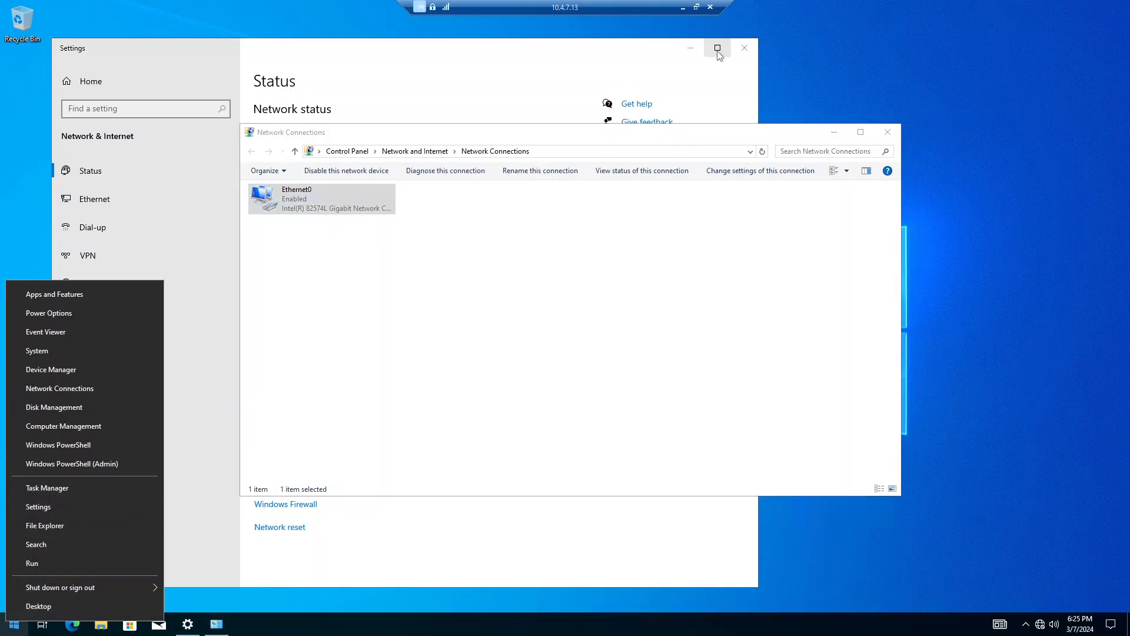
left_click(682, 7)
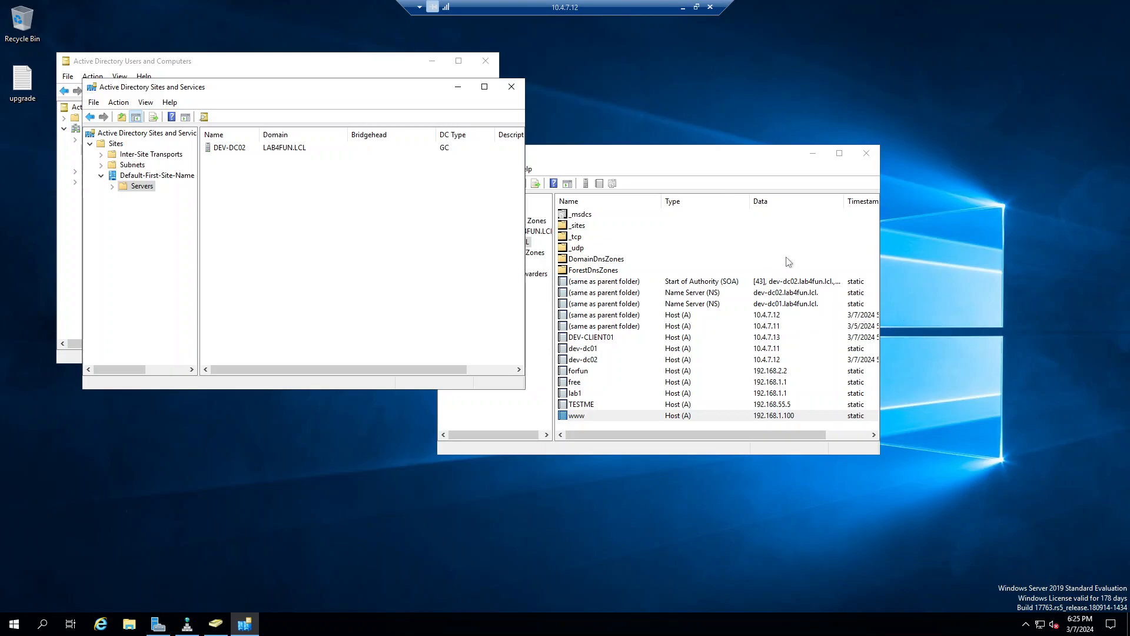
Step: Close Sites and Services, Users and Computers, and DNS Manager on 10.4.7.12
left_click(512, 87)
left_click(485, 61)
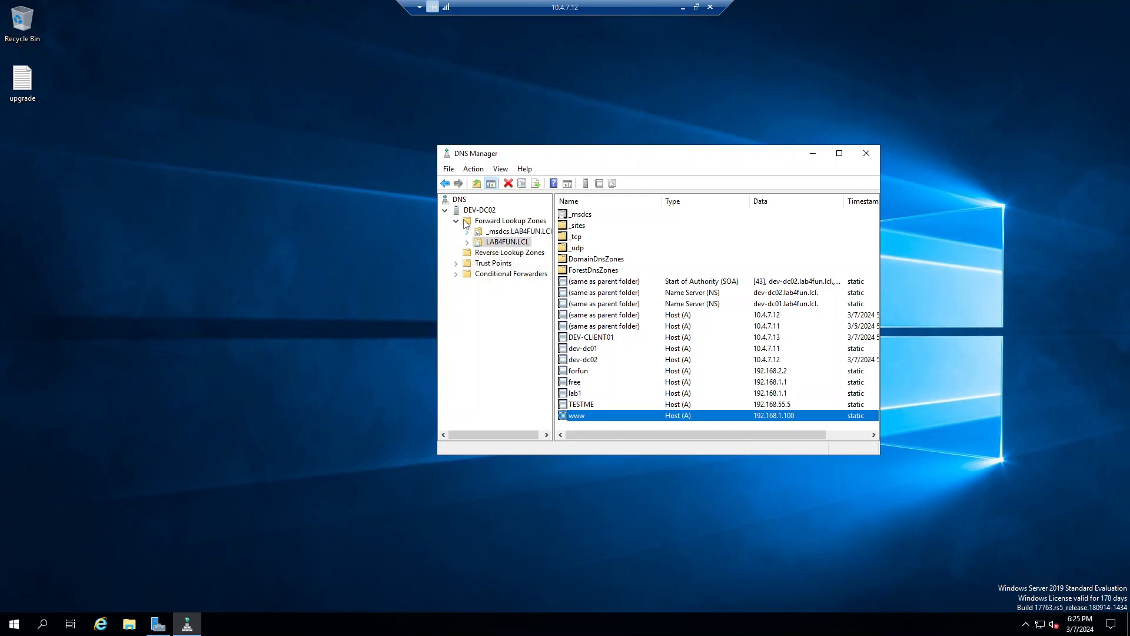
left_click(866, 153)
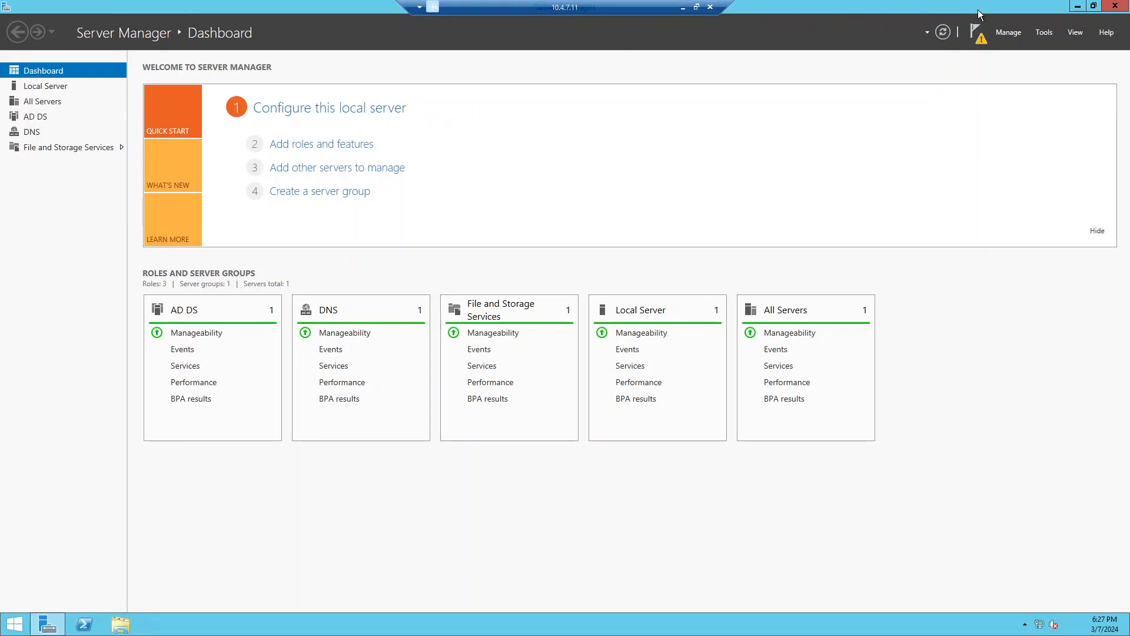
Step: Put Server Manager away and open the System page from the quick links menu
left_click(1008, 34)
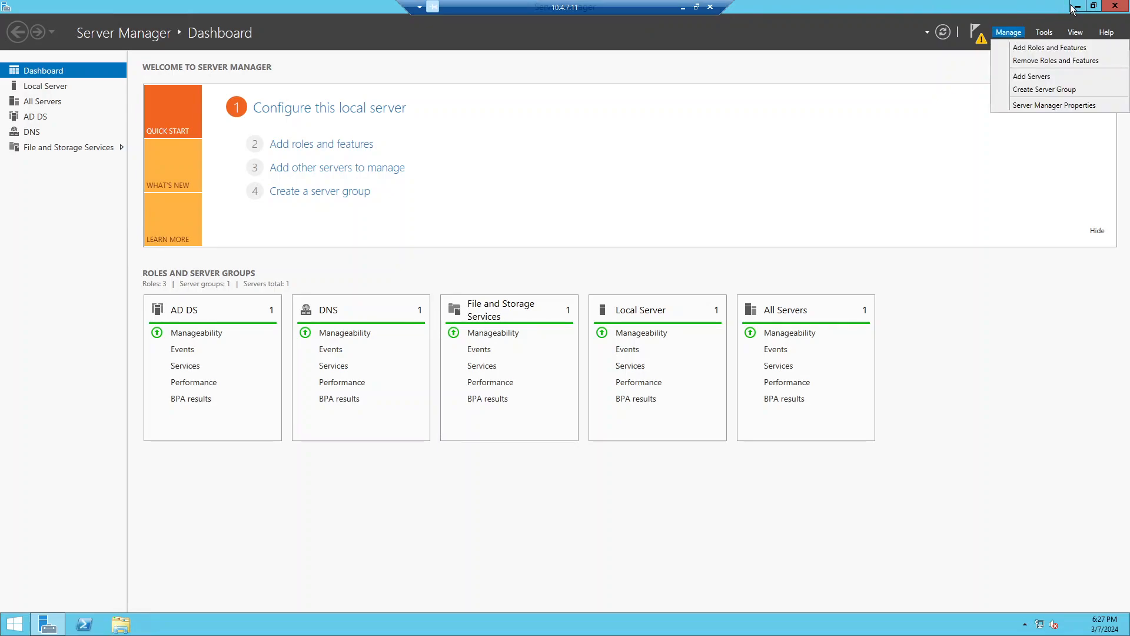
left_click(1073, 7)
left_click(1093, 6)
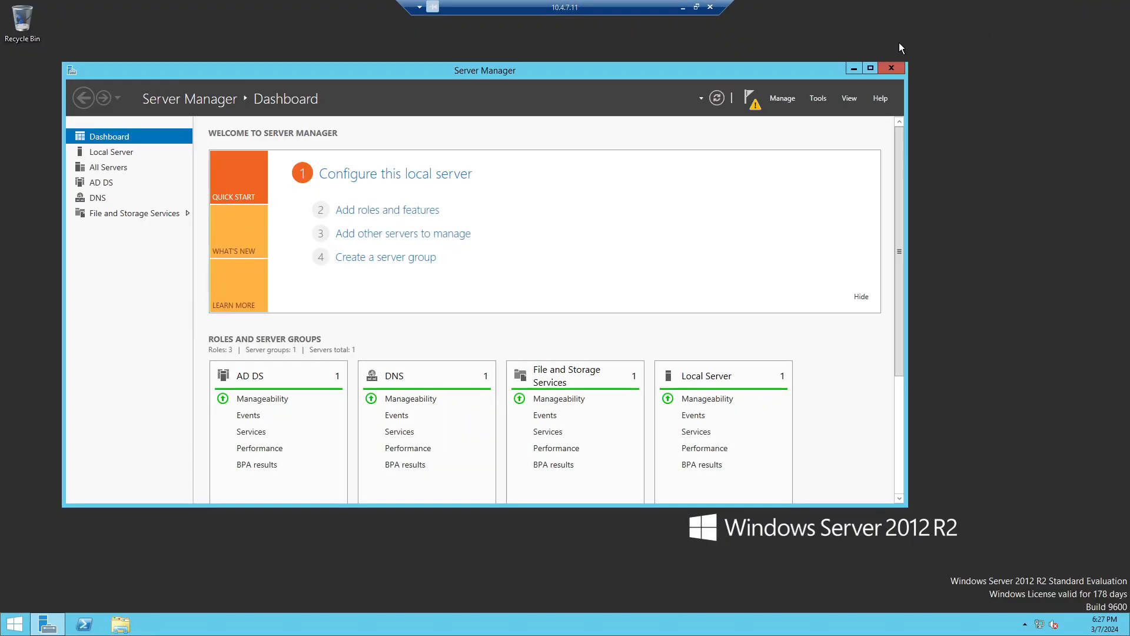
left_click(853, 68)
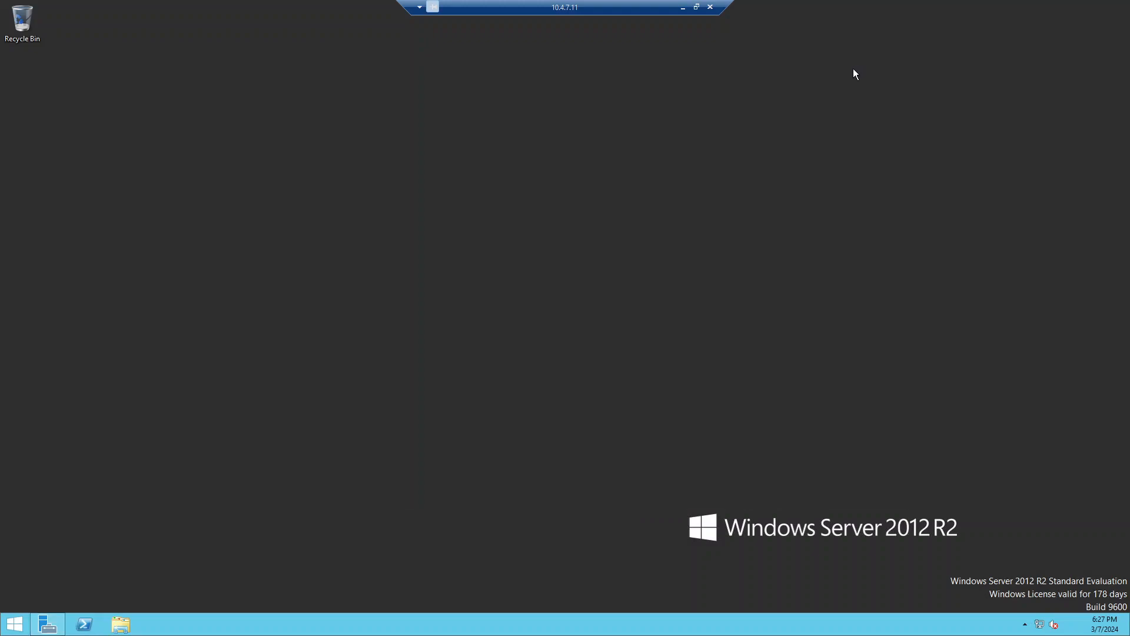
right_click(14, 623)
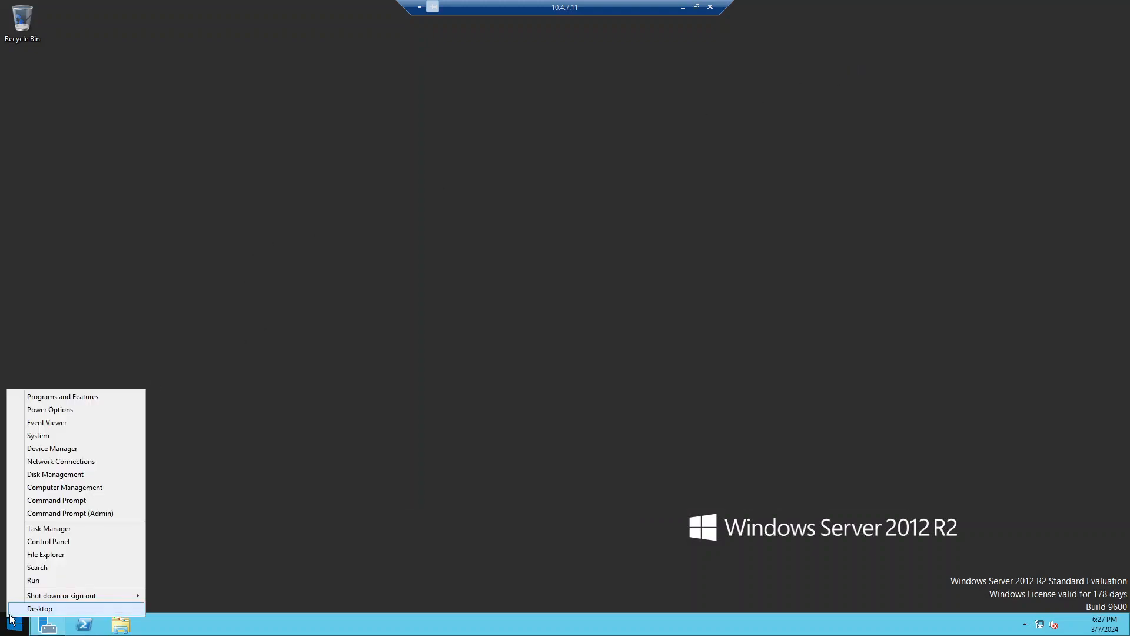
left_click(100, 438)
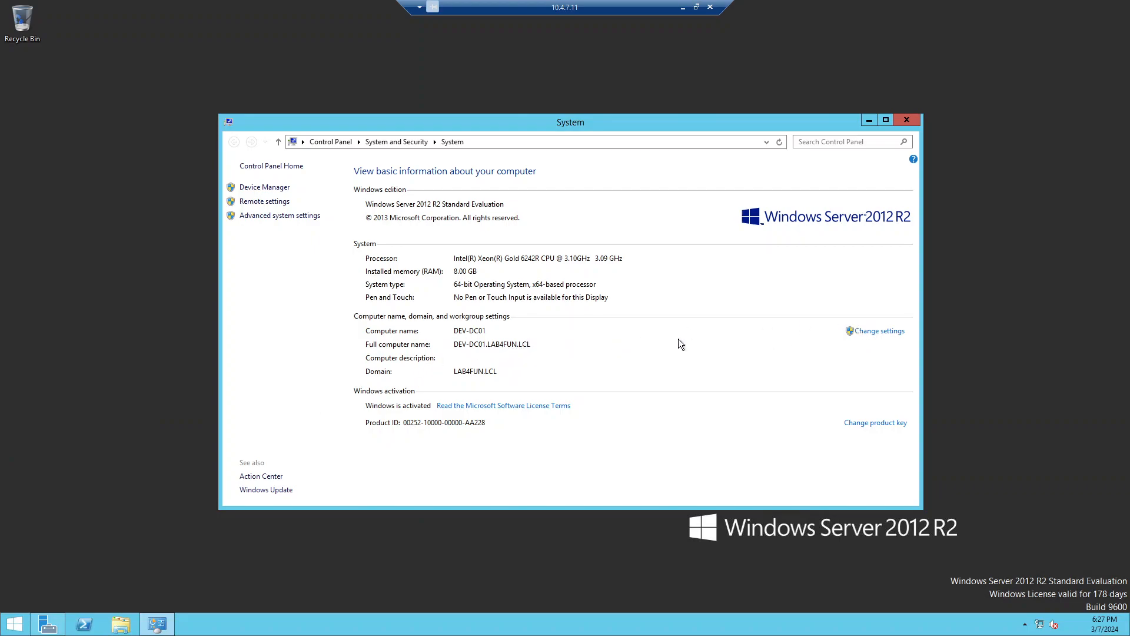
Step: Move DEV-DC01 to workgroup WORKGROUP using domain admin credentials, then close System Properties
left_click(870, 331)
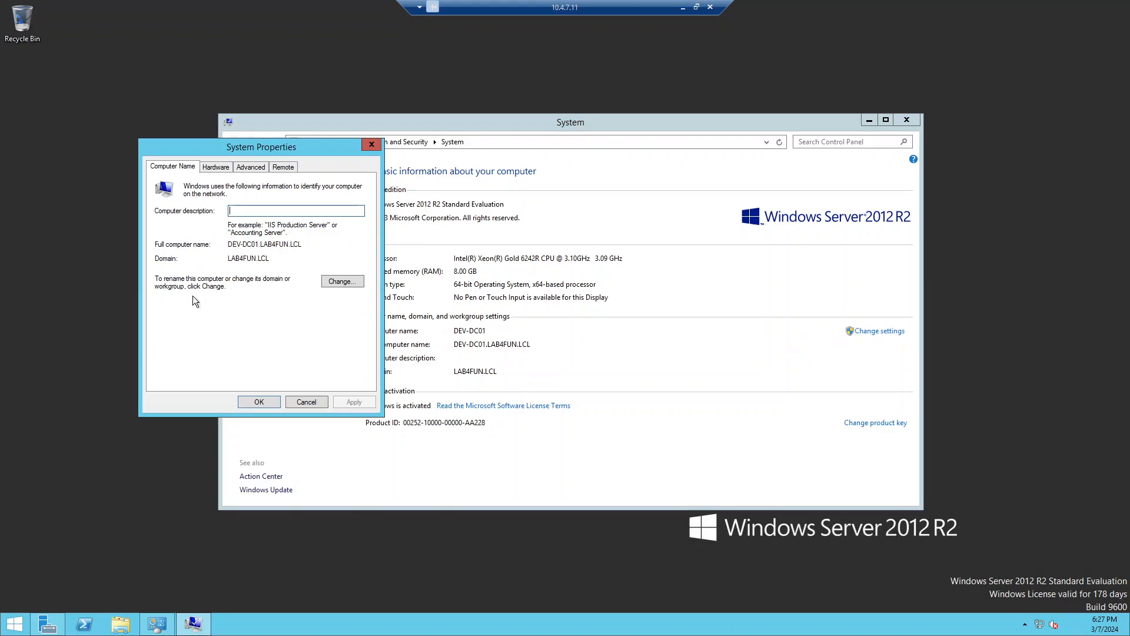
left_click(342, 281)
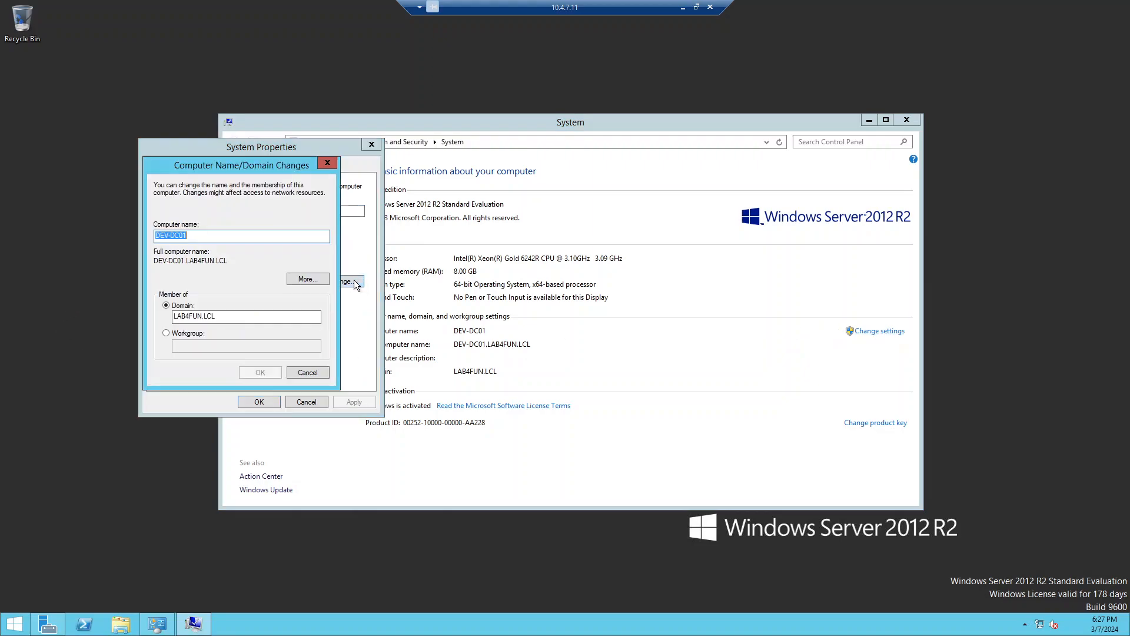
left_click(166, 332)
left_click(184, 345)
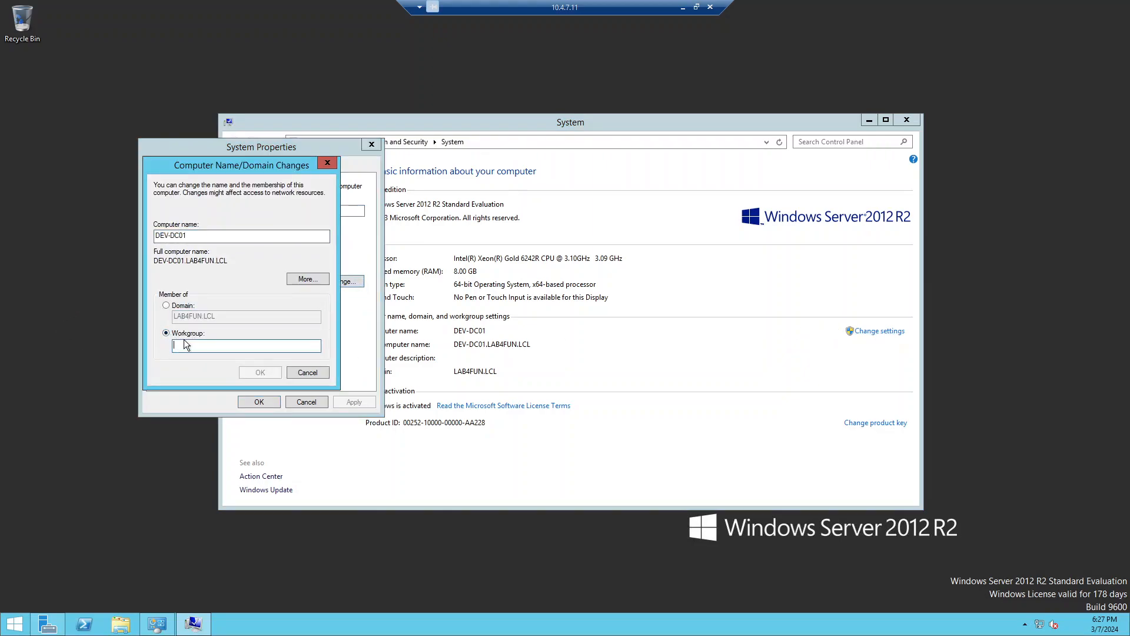
type("WORKGROUP")
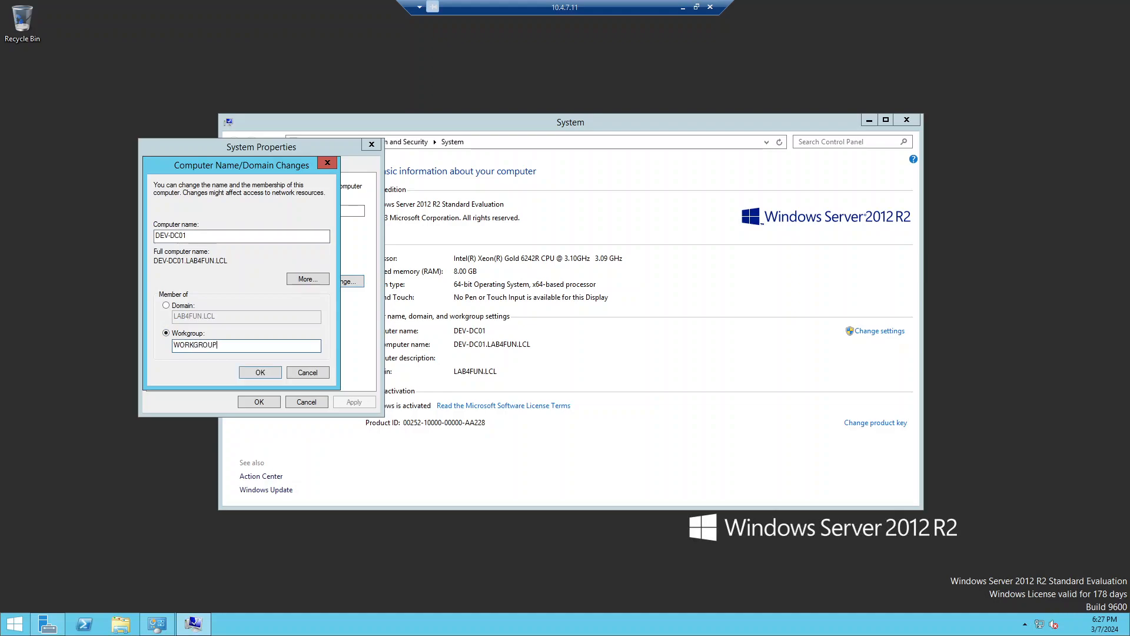
key("Return")
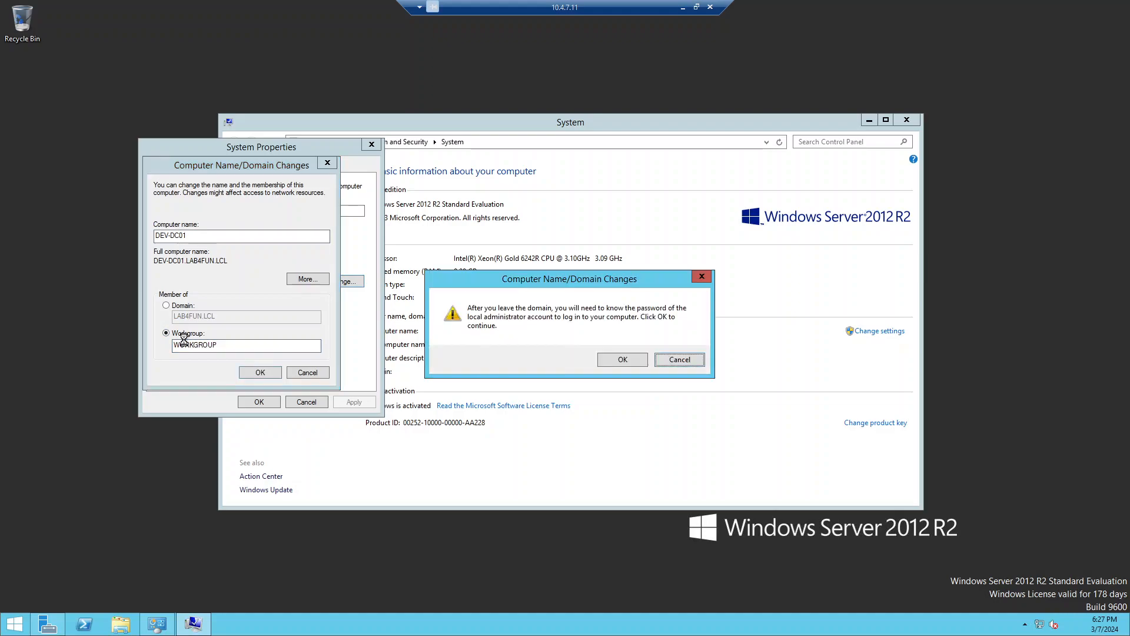
left_click(613, 360)
left_click(260, 371)
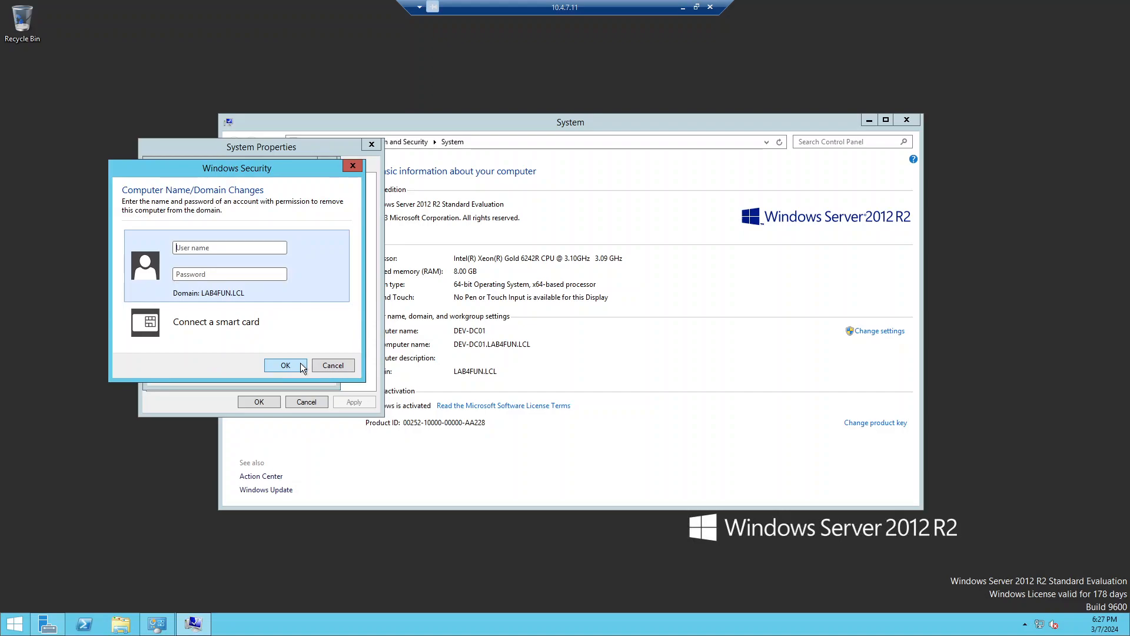
type("administrator*********")
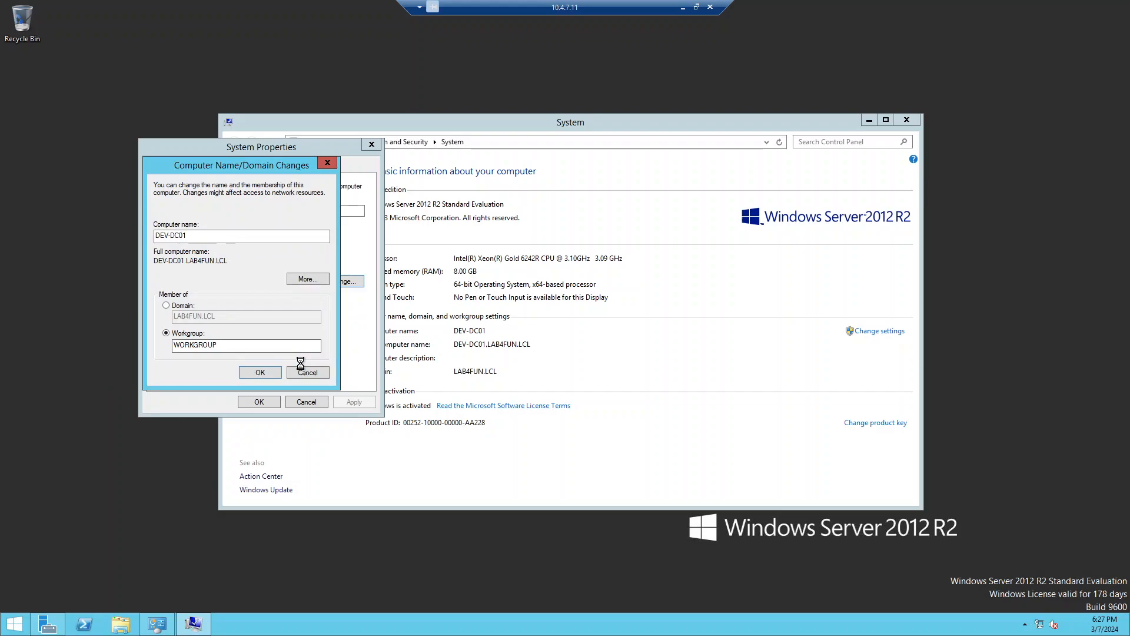
key("Return")
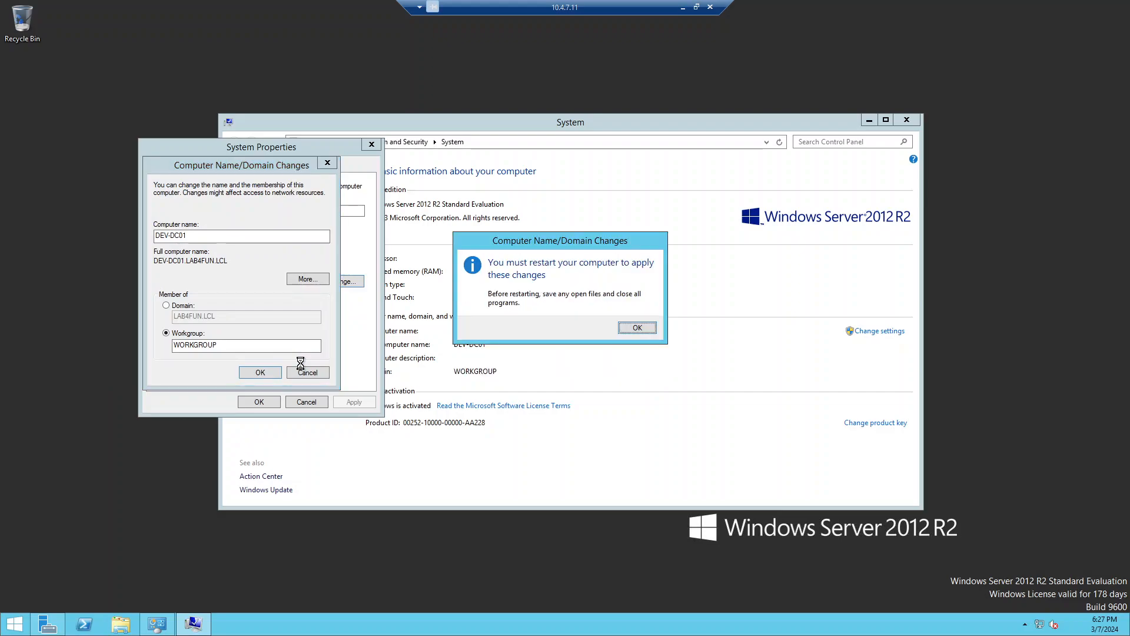
key("Return")
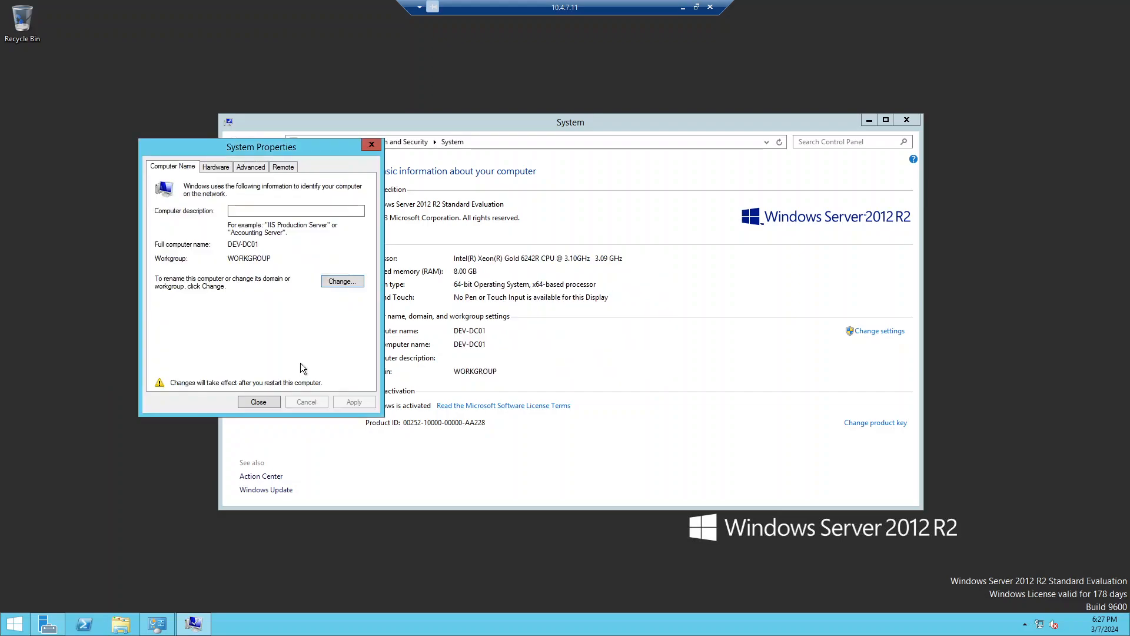
left_click(258, 401)
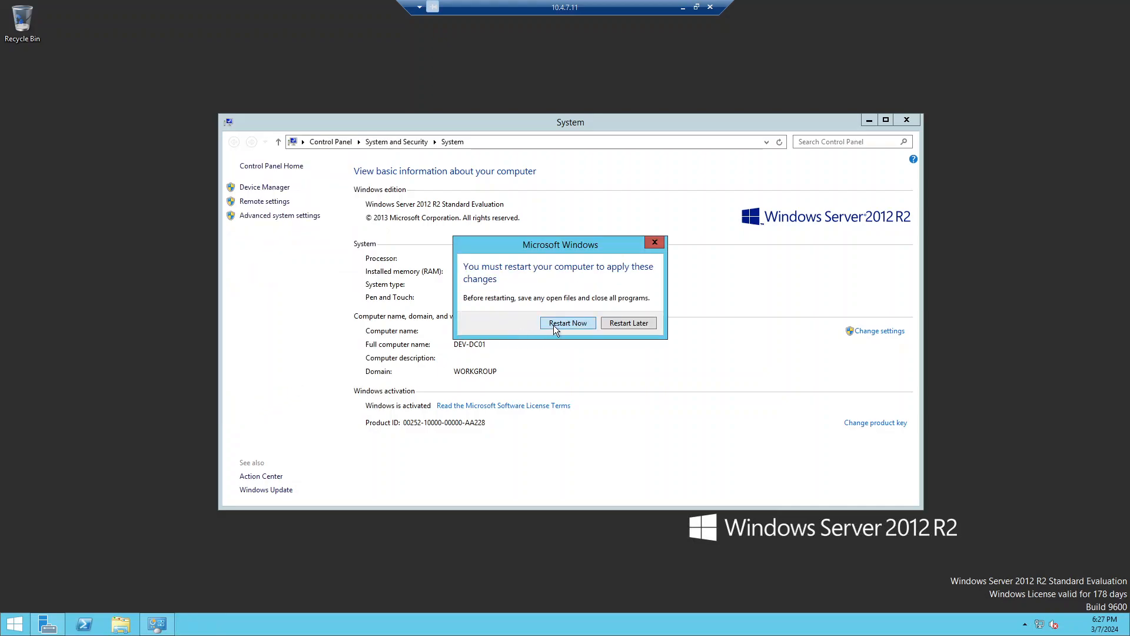
Step: Defer the restart, then shut down DEV-DC01 from Start with reason Other (Unplanned)
left_click(628, 324)
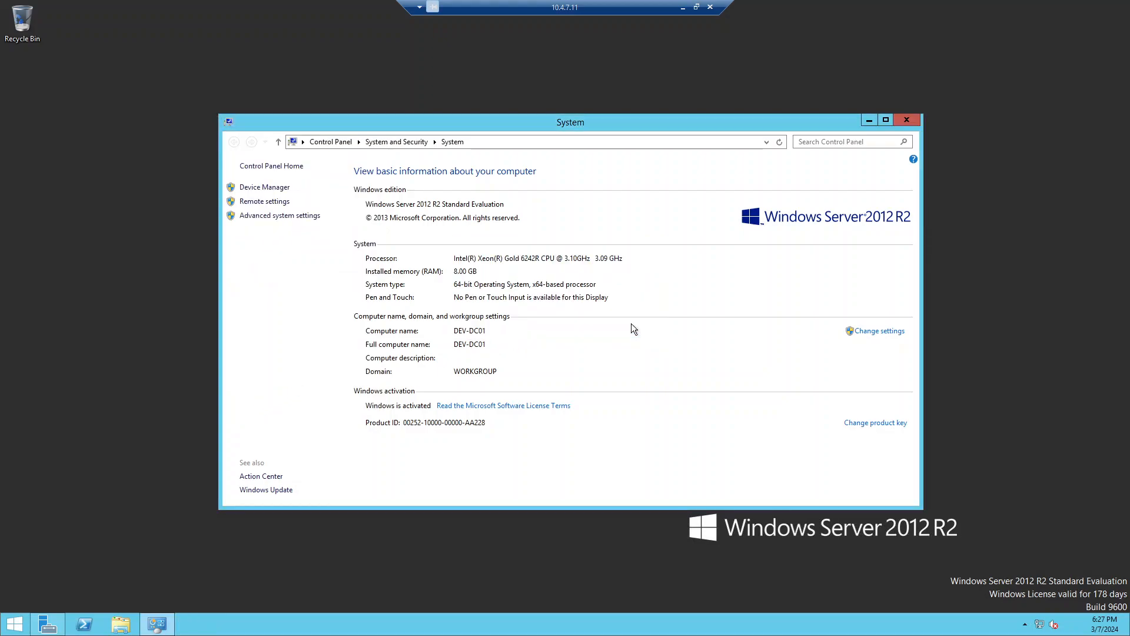
left_click(15, 624)
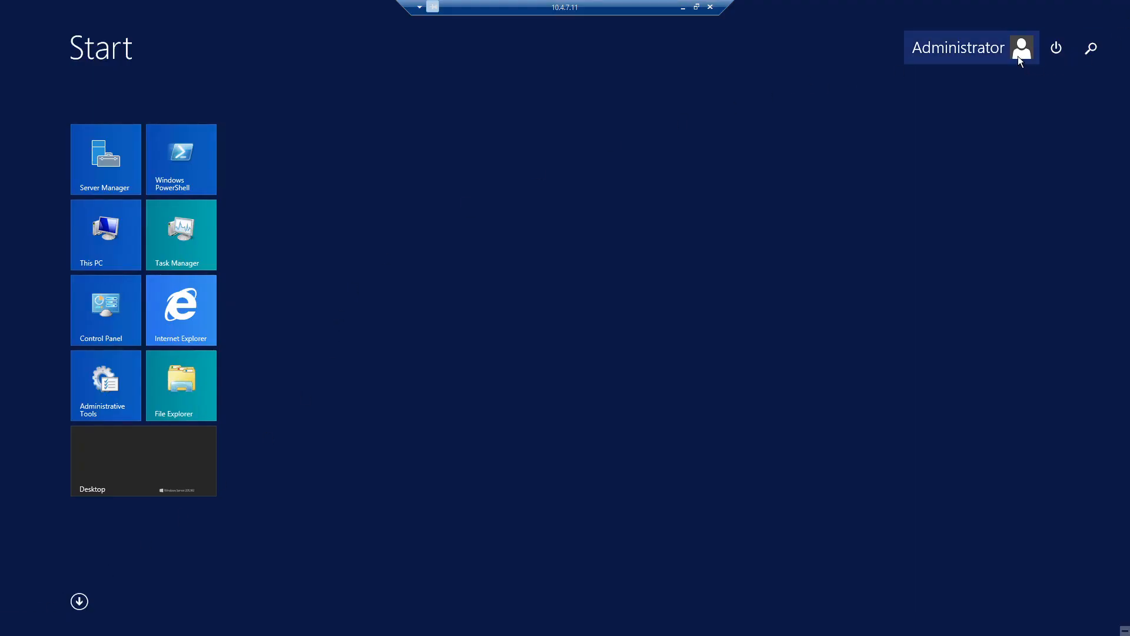
left_click(1018, 58)
left_click(1057, 49)
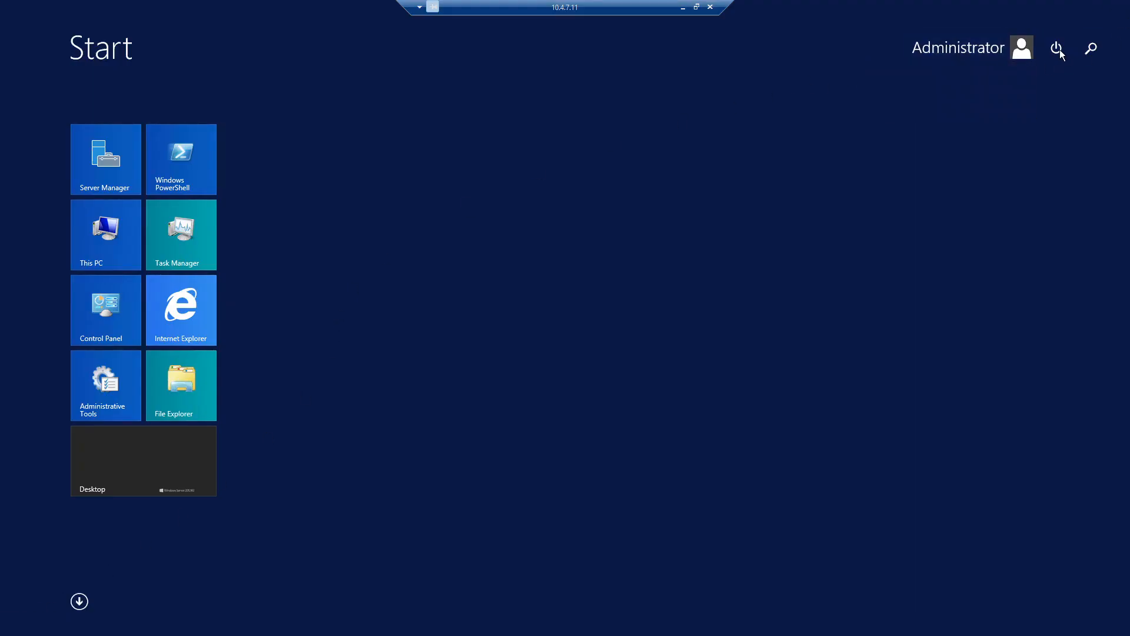
left_click(1057, 49)
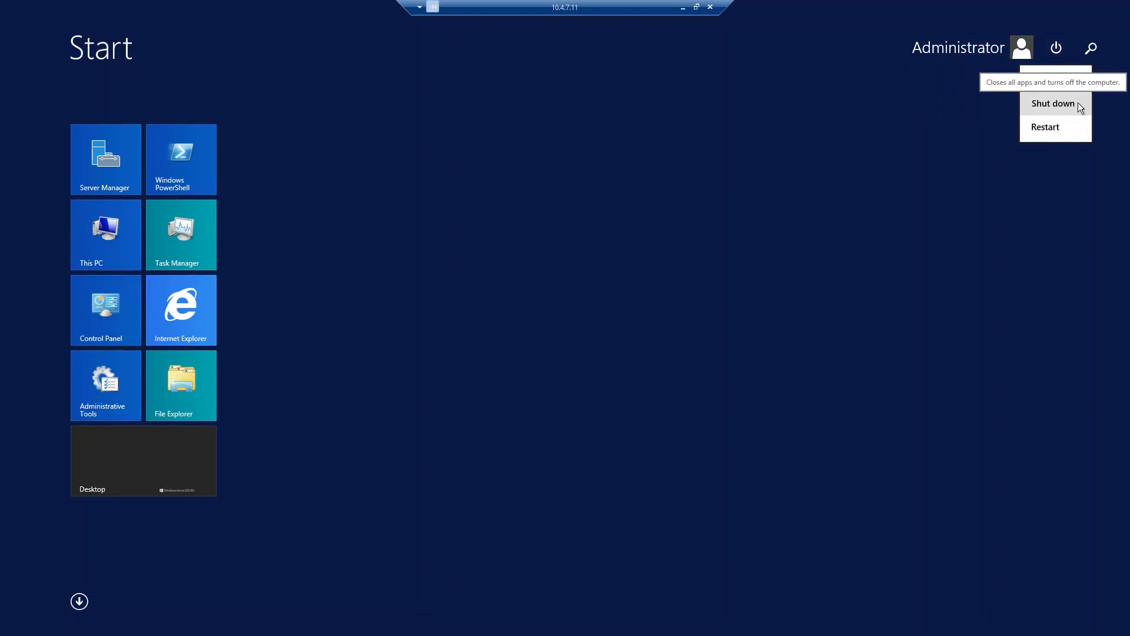
left_click(1052, 104)
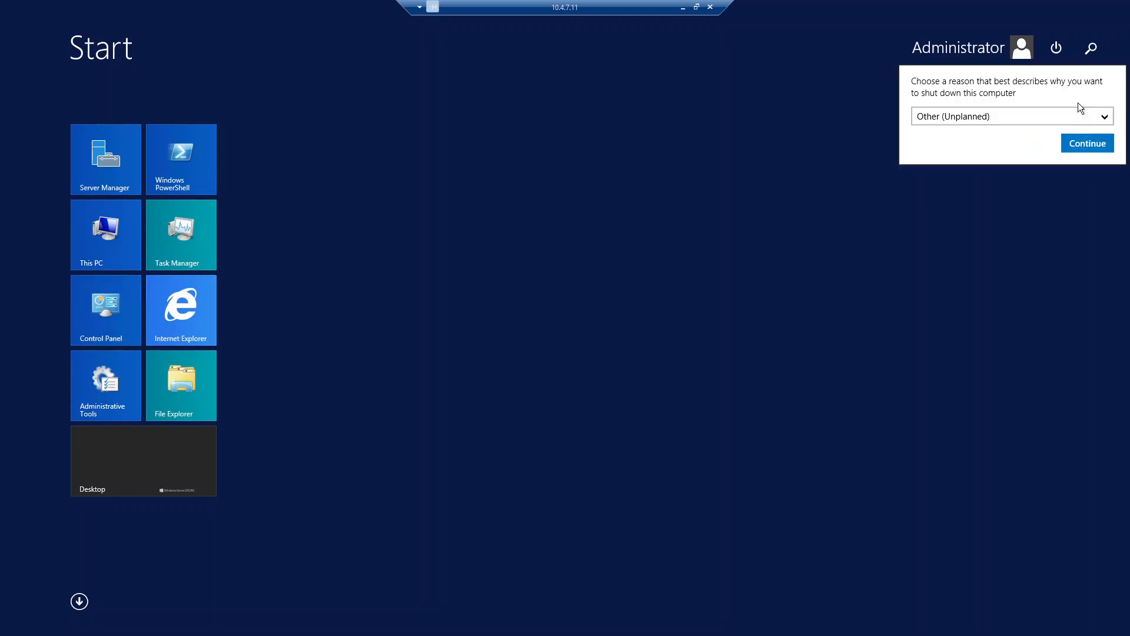
left_click(1091, 148)
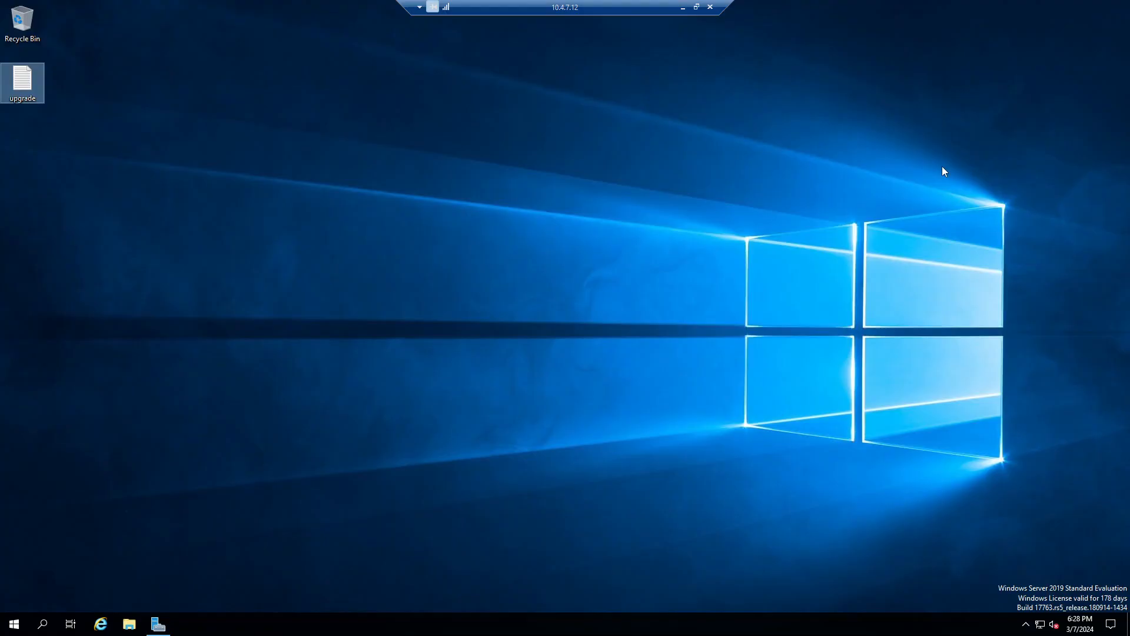
Step: Open Command Prompt and ping 10.4.7.11, which times out with 100% loss
left_click(433, 161)
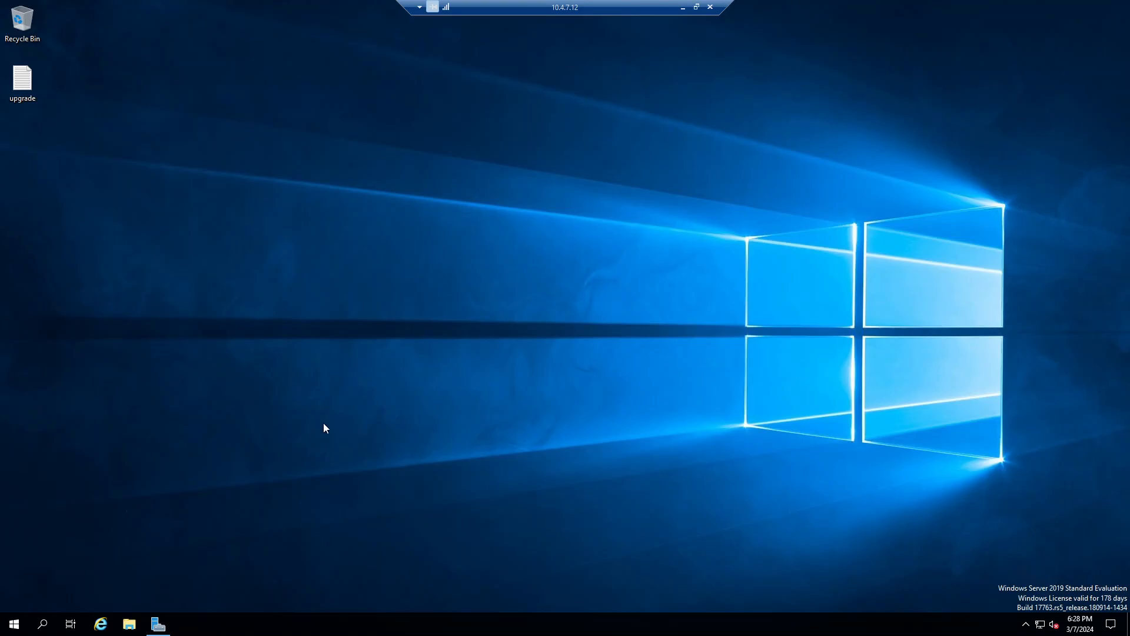
left_click(17, 625)
type("cmd")
key("Return")
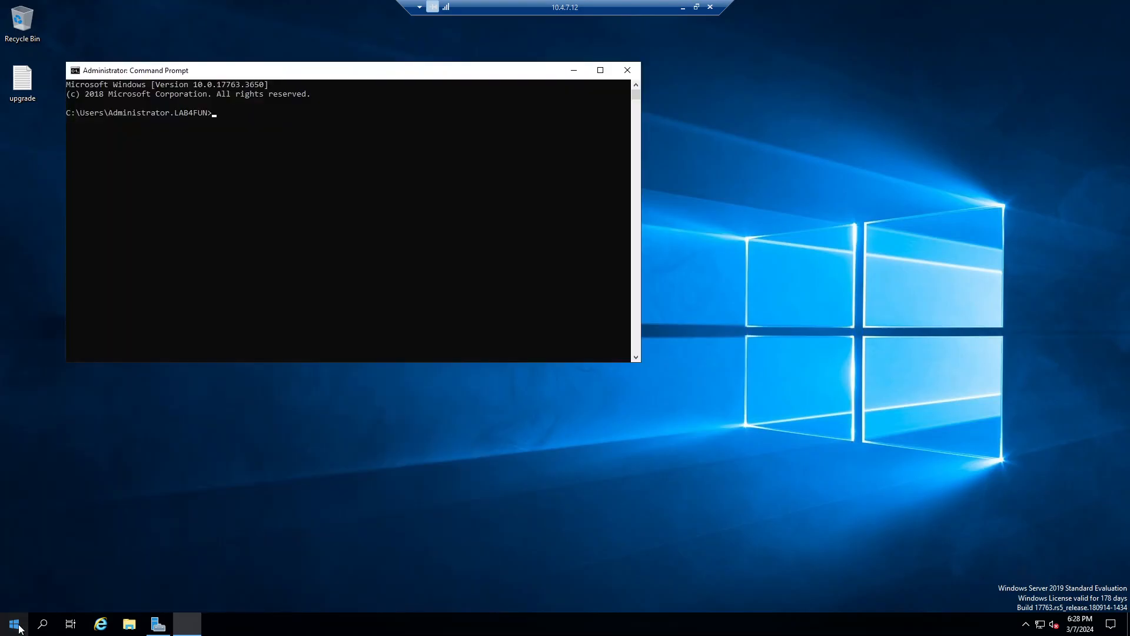
type("ping 10.4.7.11")
key("Return")
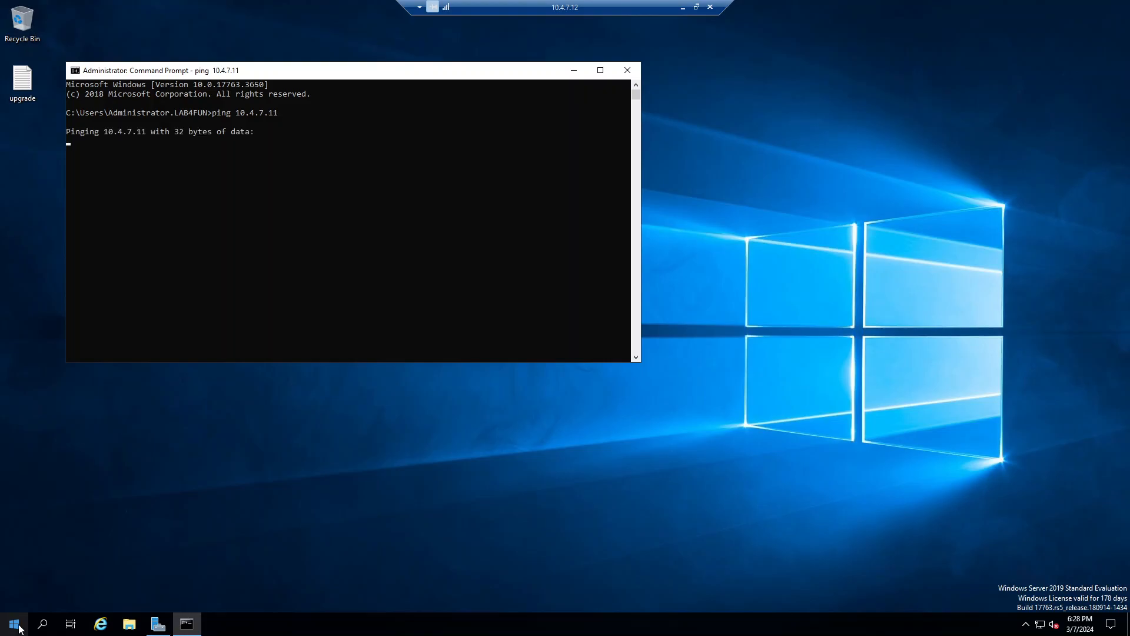
key("ctrl+c")
key("Up")
key("Return")
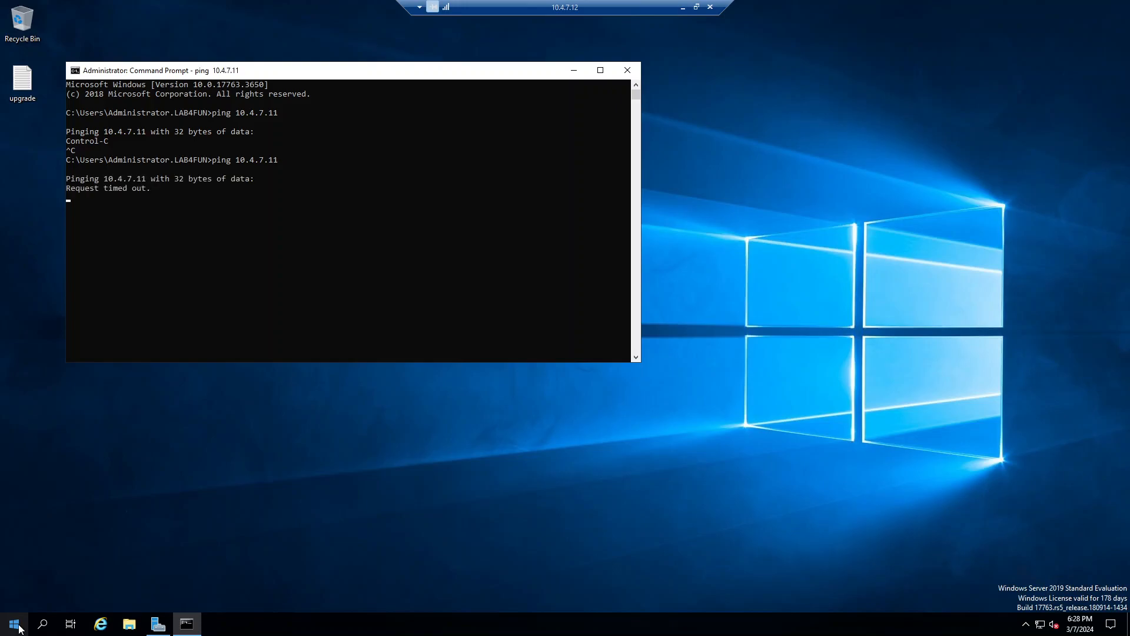
key("ctrl+c")
Step: Ping 10.4.7.12 and 10.4.7.13, both replying with 0% loss
key("Up")
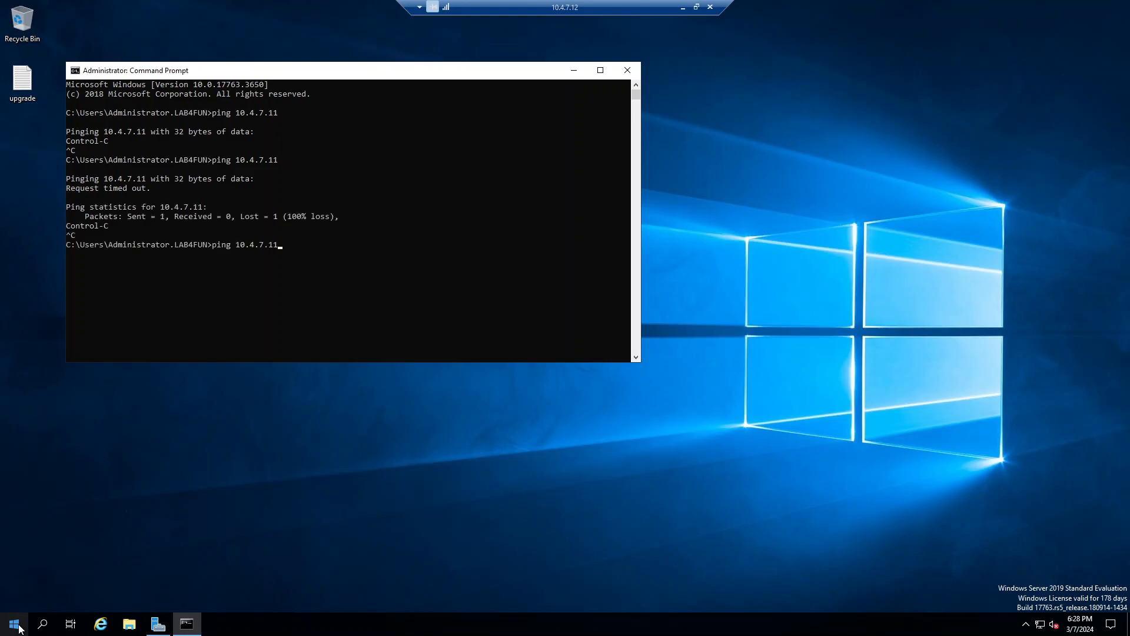
key("BackSpace")
type("2")
key("Return")
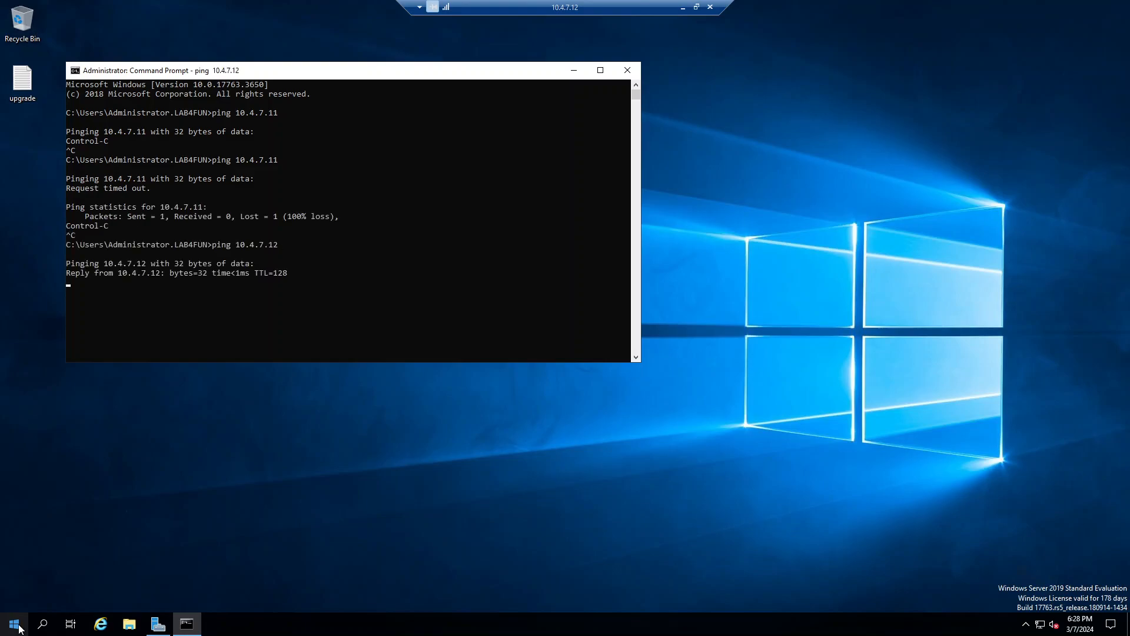
key("ctrl+c")
key("Up")
key("BackSpace")
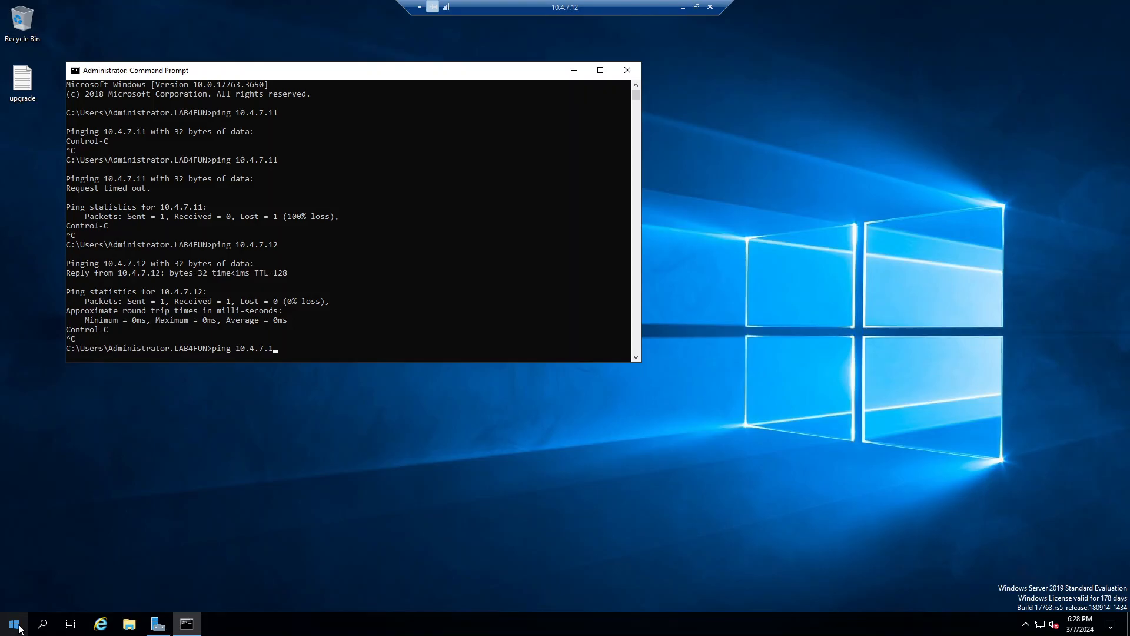
type("3")
key("Return")
key("ctrl+c")
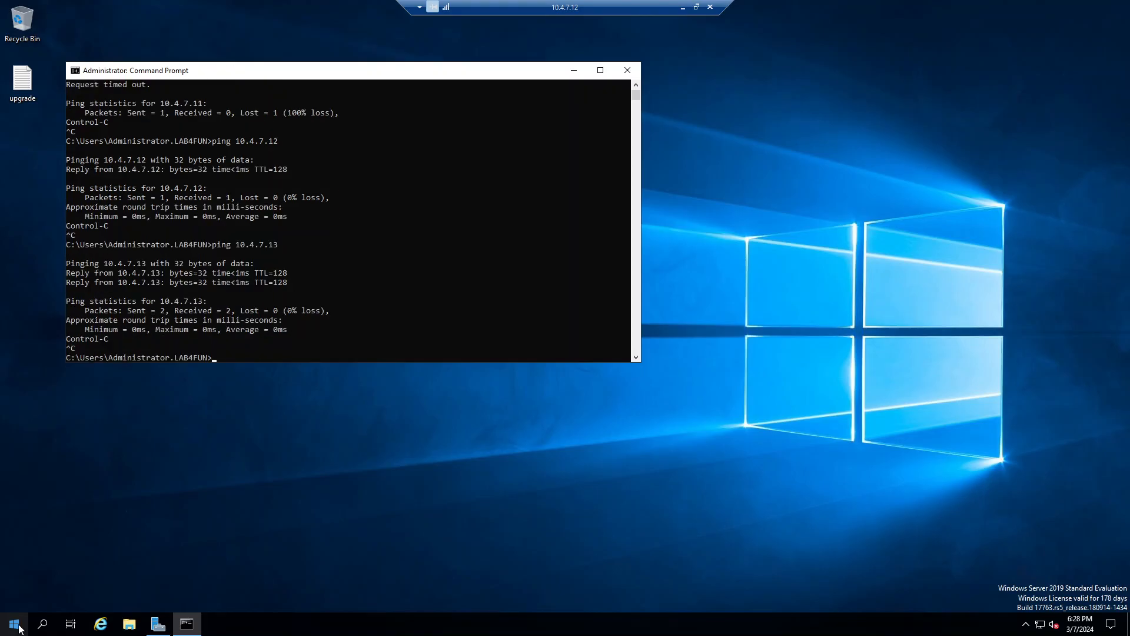
Step: Minimize Command Prompt and try Network settings, dismissing the access error and closing it
left_click(573, 70)
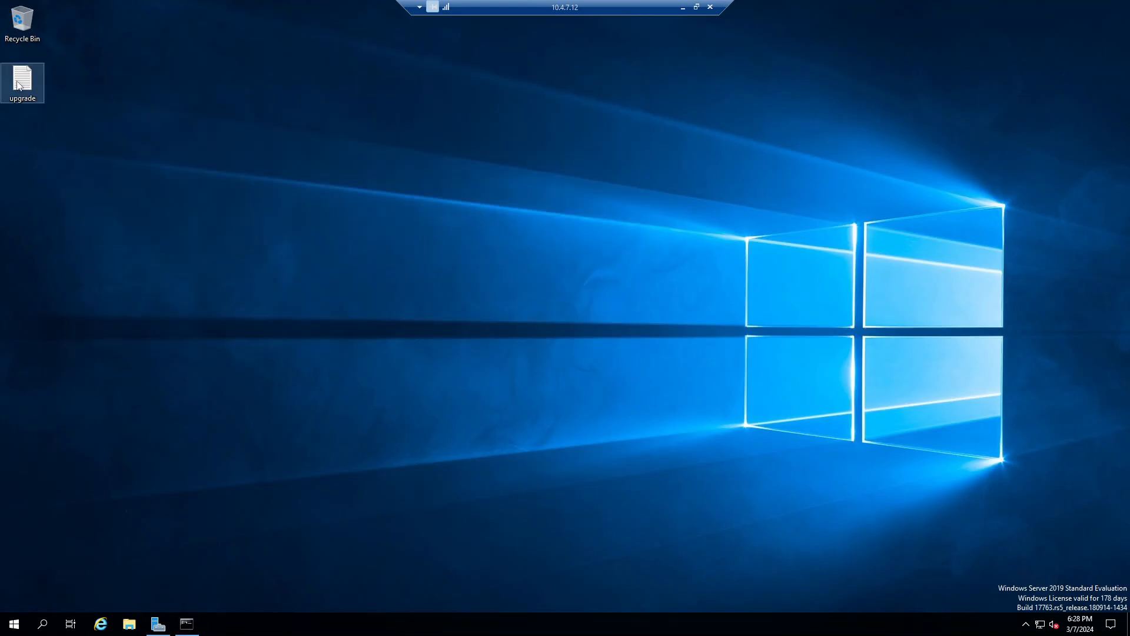
right_click(1041, 627)
left_click(1041, 606)
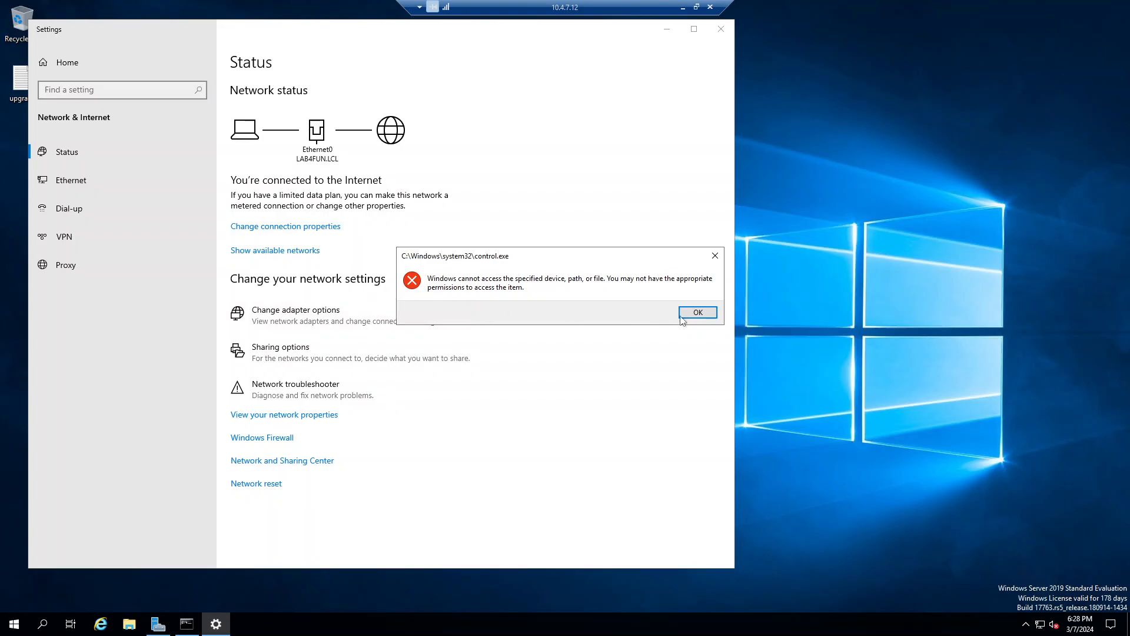
left_click(698, 313)
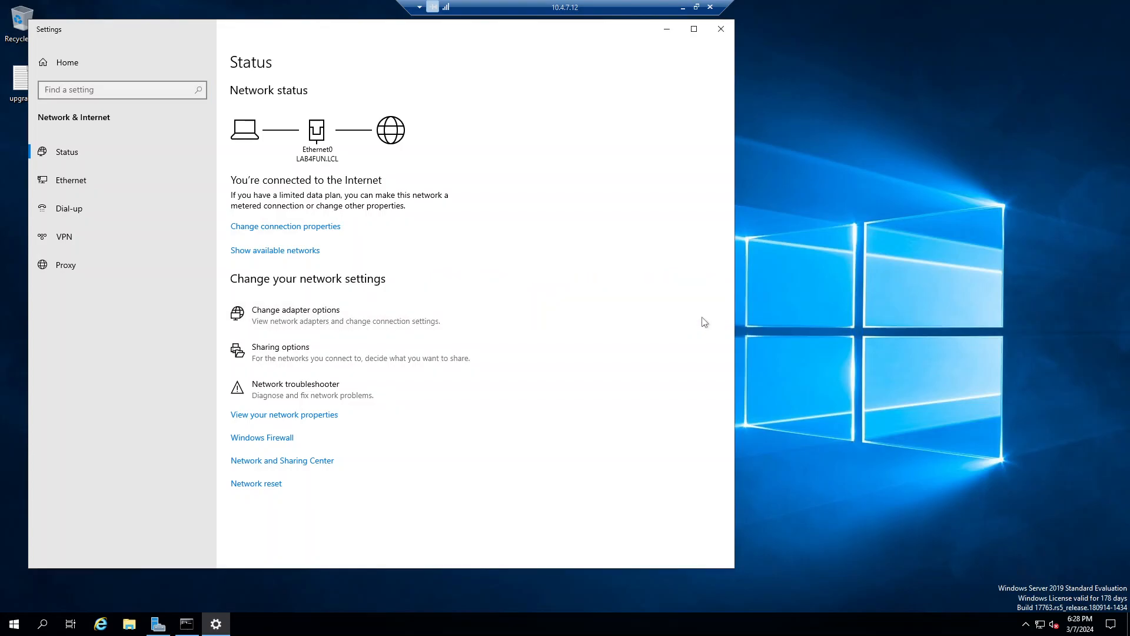
left_click(714, 36)
Step: Open the upgrade notes on the desktop, enlarge them, and highlight the ncpa.cpl command
double_click(32, 92)
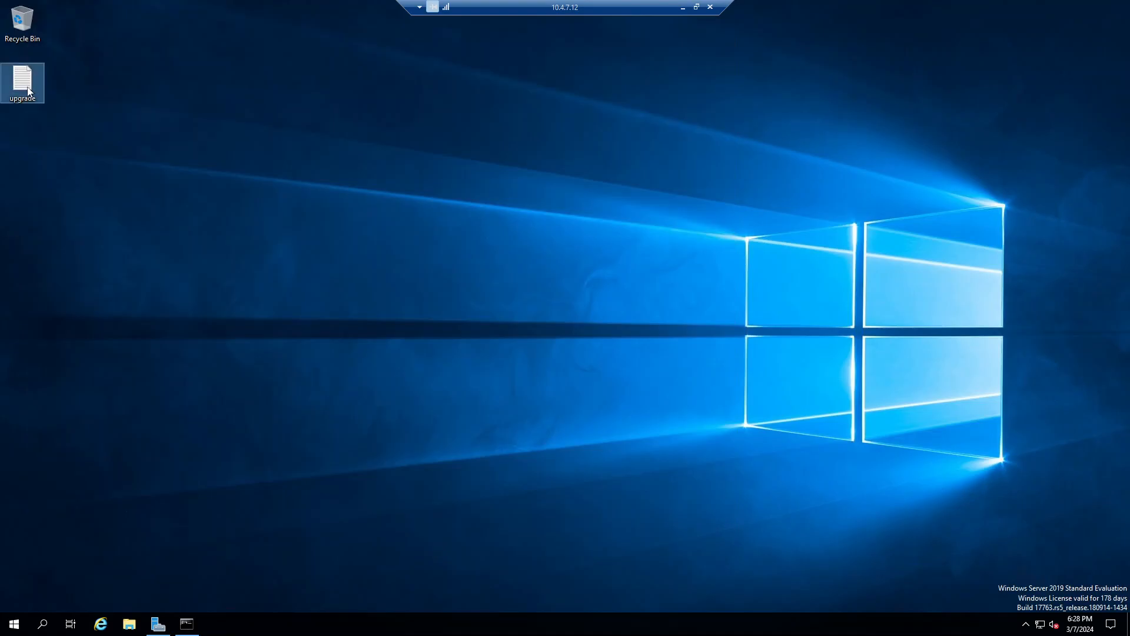
scroll(435, 500, "down", 8)
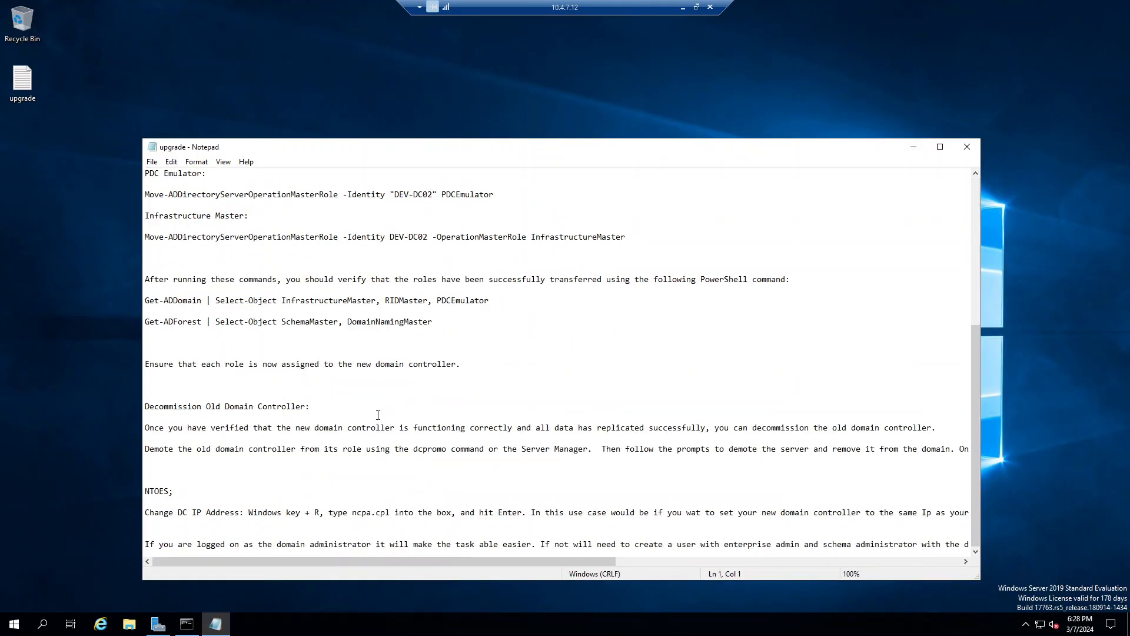
scroll(287, 460, "up", 8)
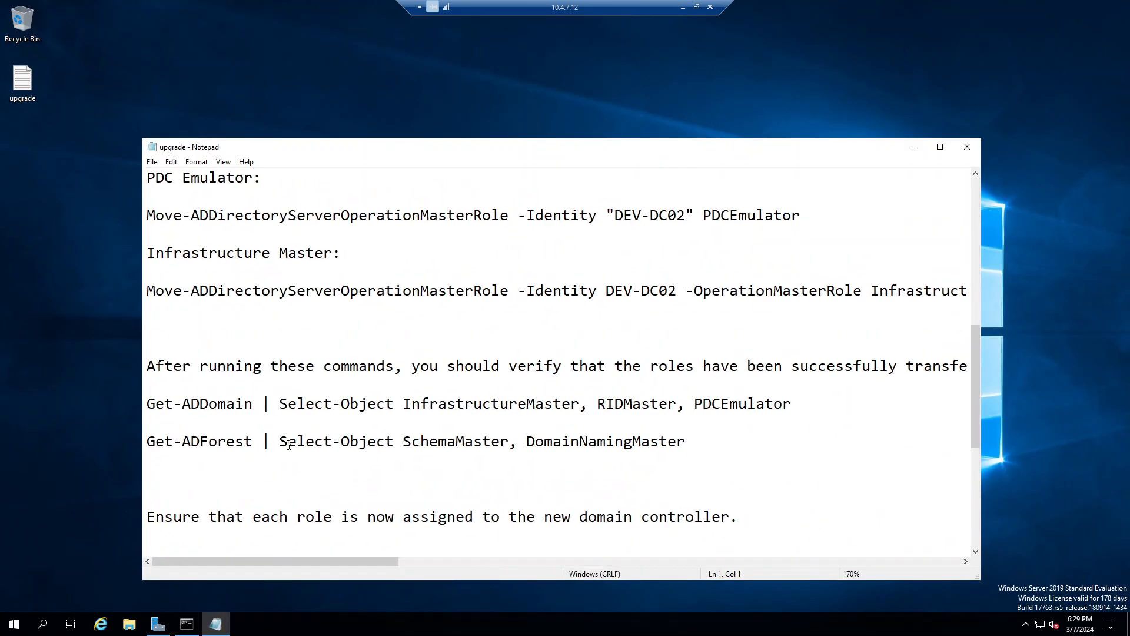
scroll(291, 439, "down", 5)
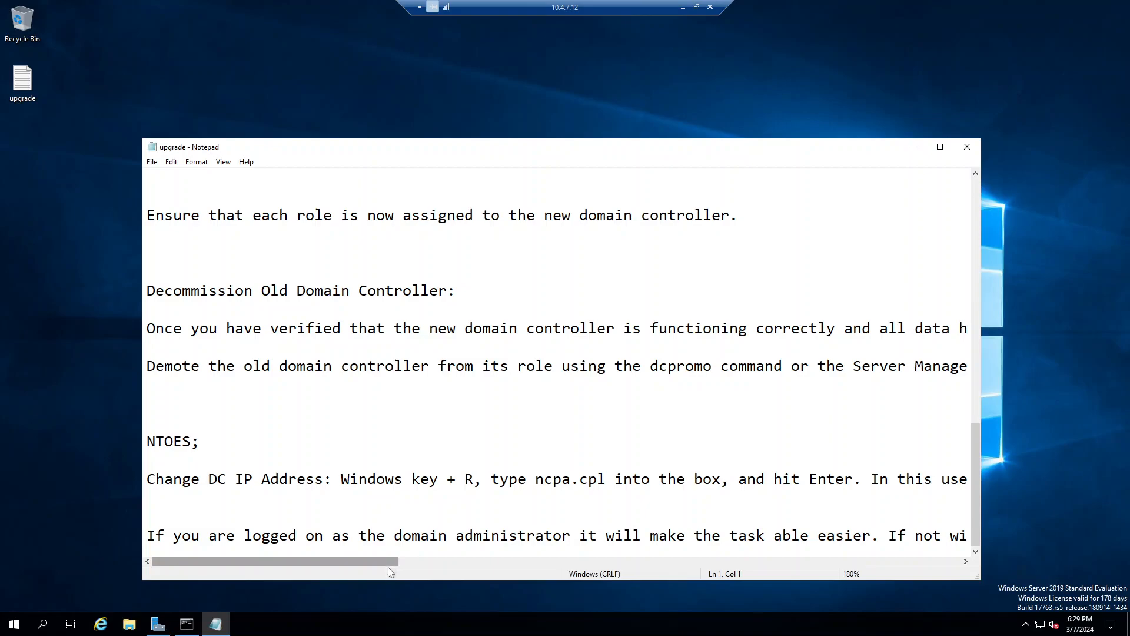
left_click_drag(389, 563, 425, 567)
left_click_drag(389, 479, 460, 486)
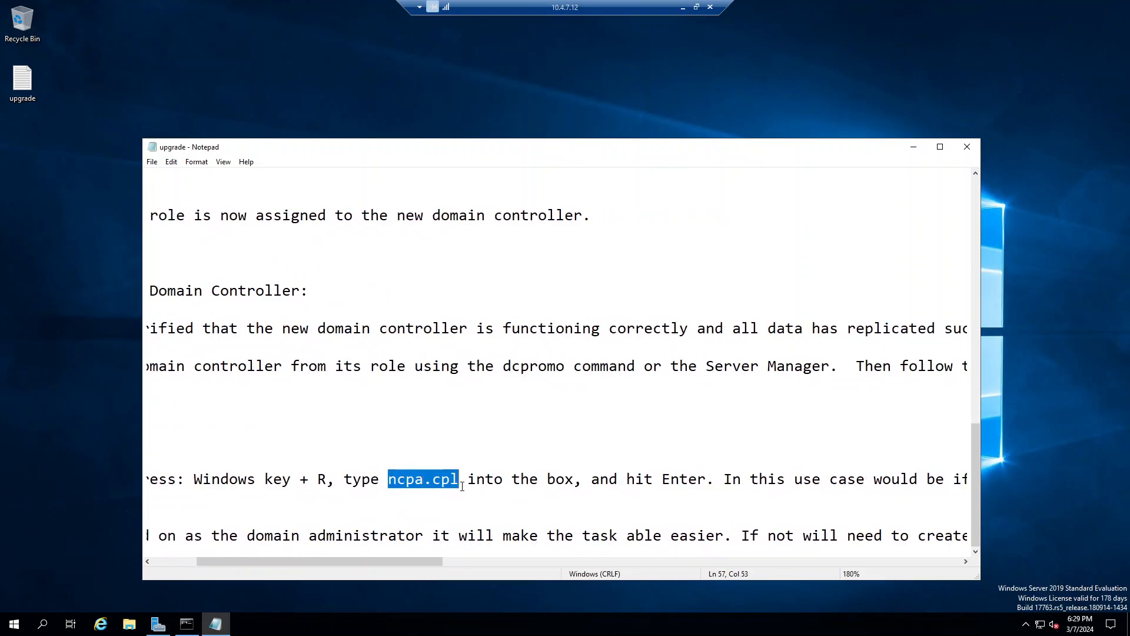
Step: Run ncpa.cpl and open Ethernet0's Internet Protocol Version 4 (TCP/IPv4) properties
right_click(15, 627)
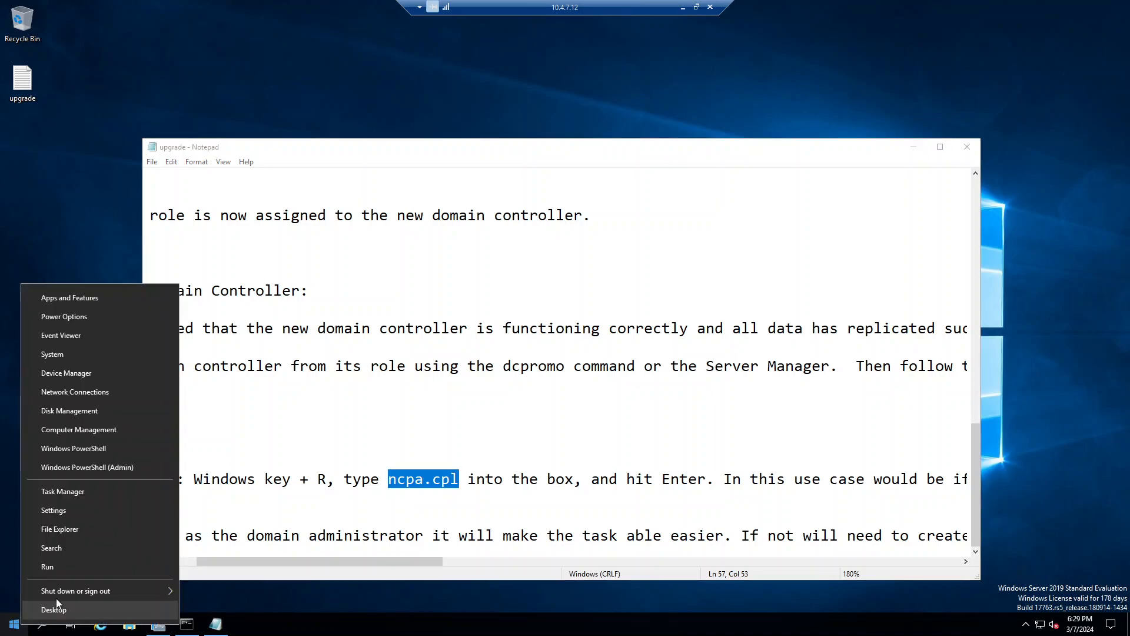
left_click(87, 567)
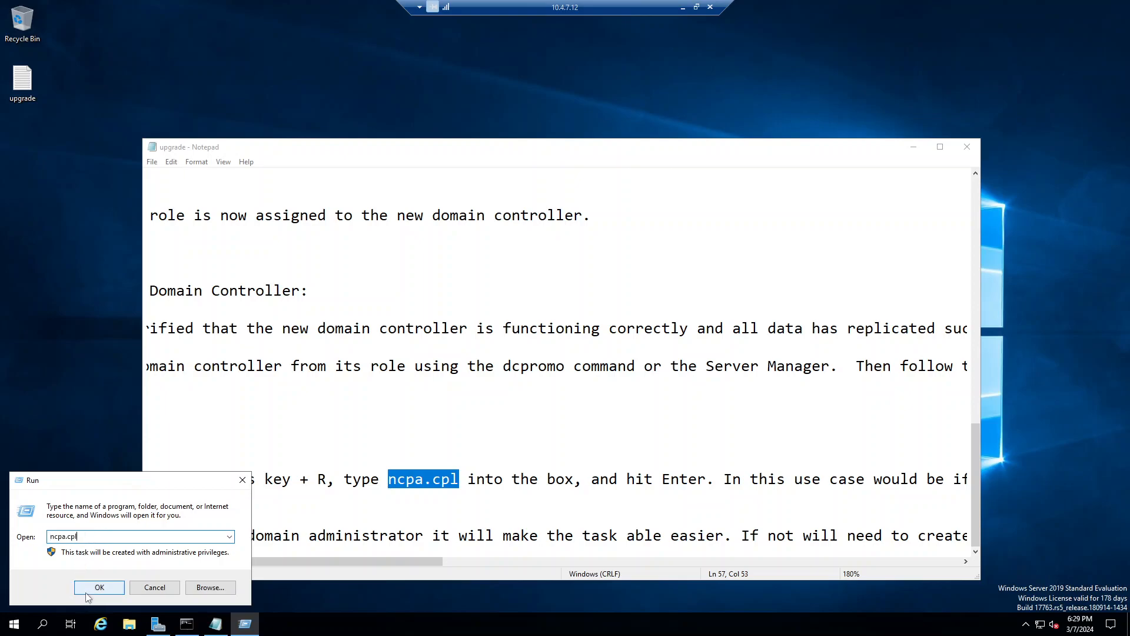
left_click(93, 589)
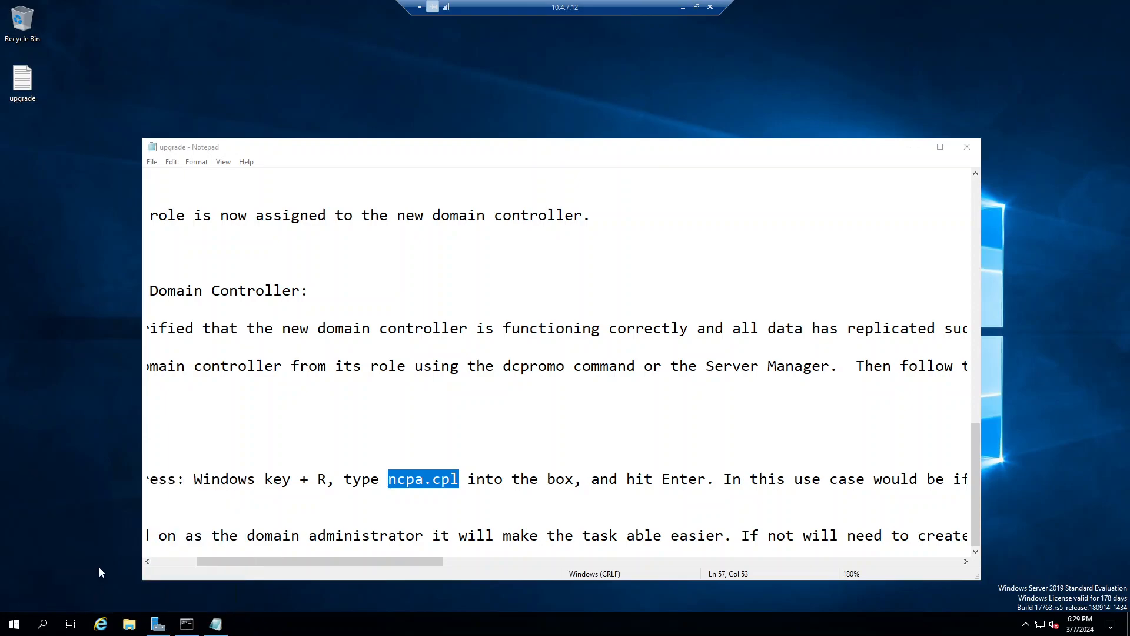
right_click(309, 207)
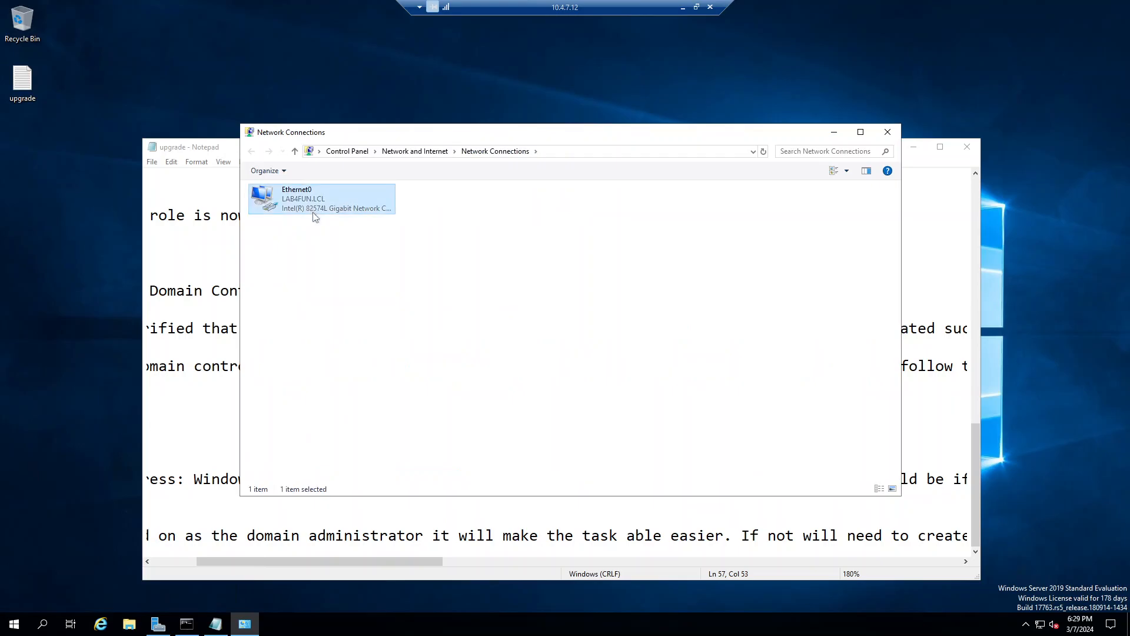
left_click(373, 319)
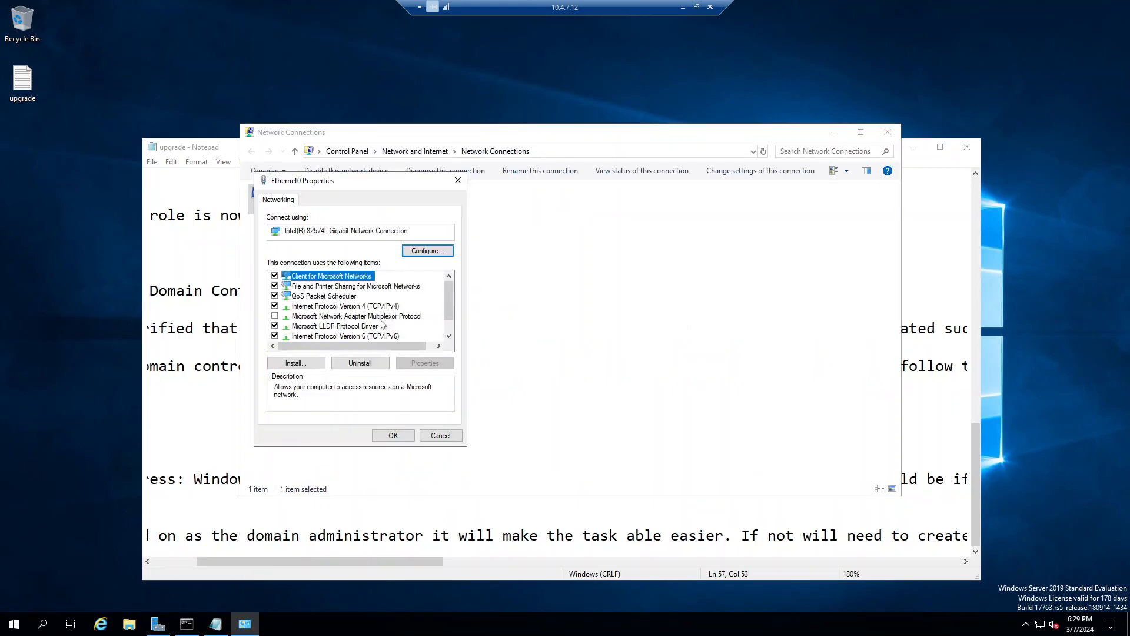
left_click(391, 306)
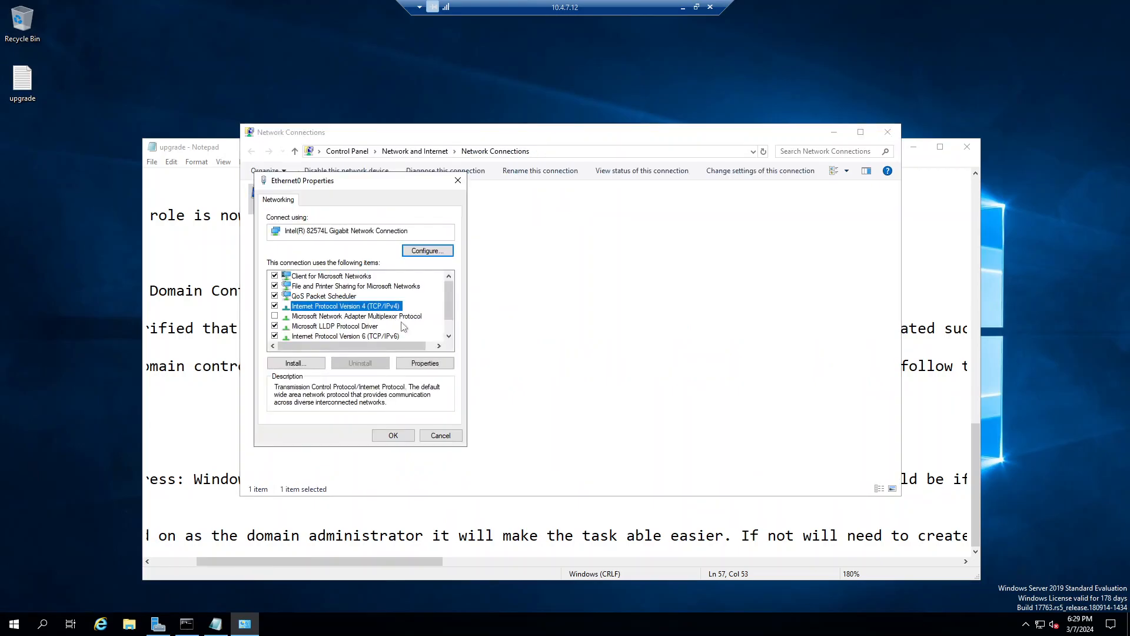
left_click(425, 362)
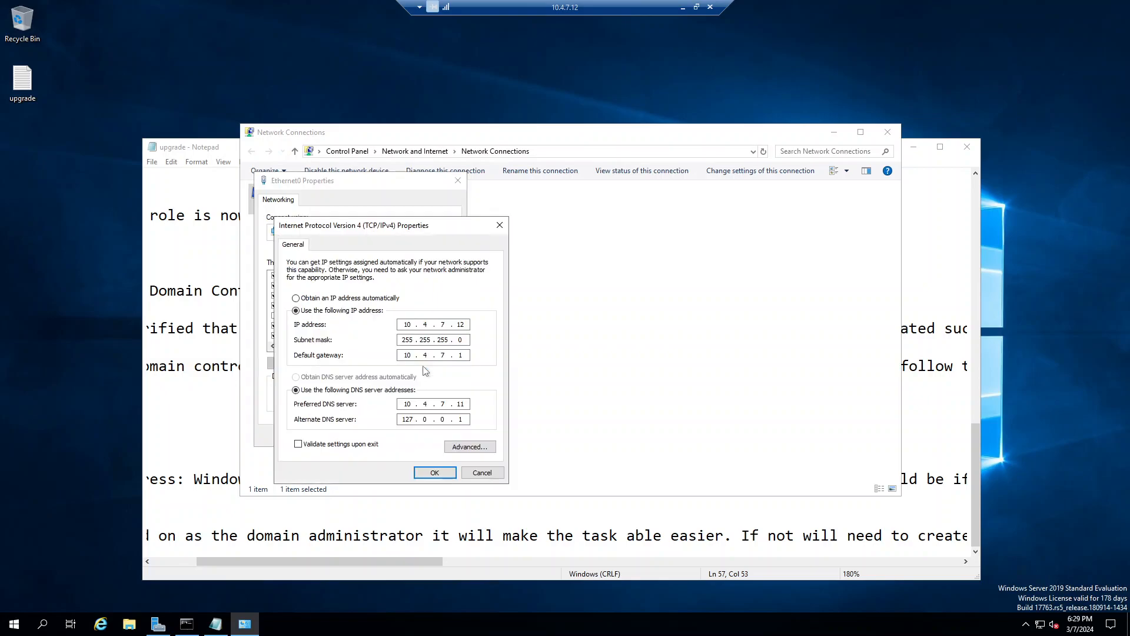
Step: Change the IP address to 10.4.7.11 and preferred DNS to 10.4.7.11, then save
left_click(465, 324)
type("1")
double_click(462, 404)
type("12")
key("BackSpace")
type("1")
left_click(434, 473)
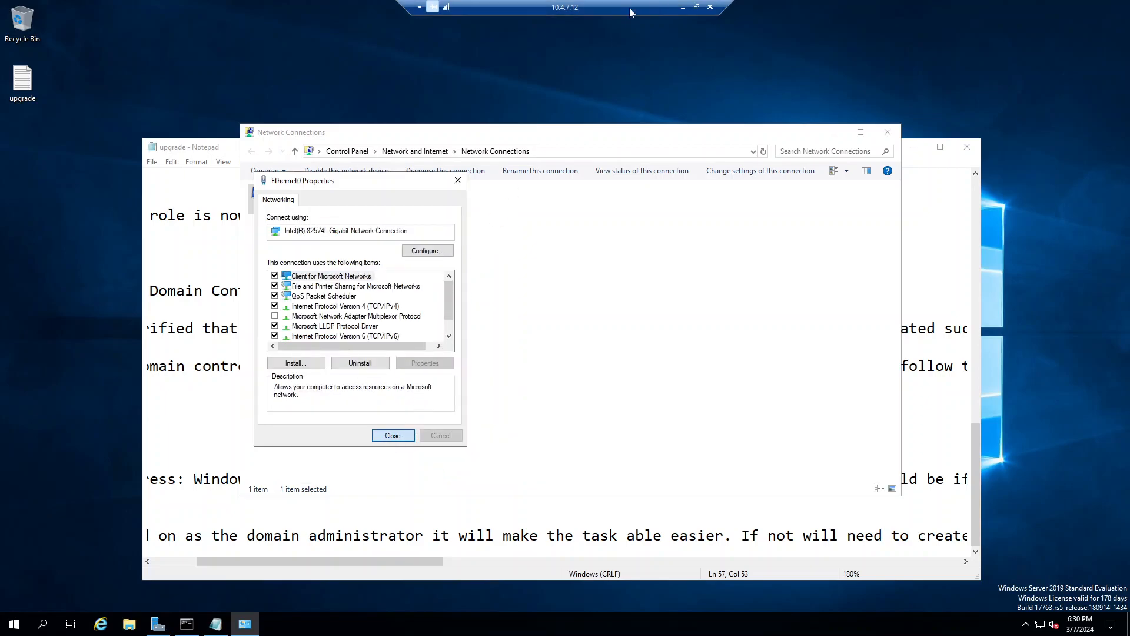
Step: Close the old RDP session and connect with mstsc to 10.4.7.11
left_click(709, 8)
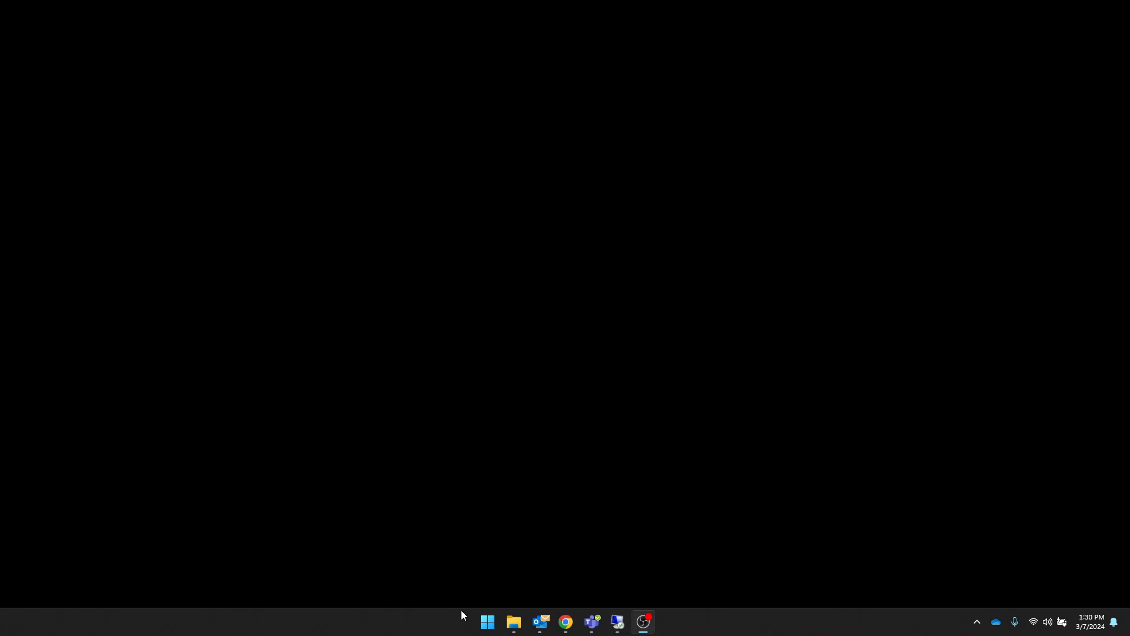
left_click(486, 619)
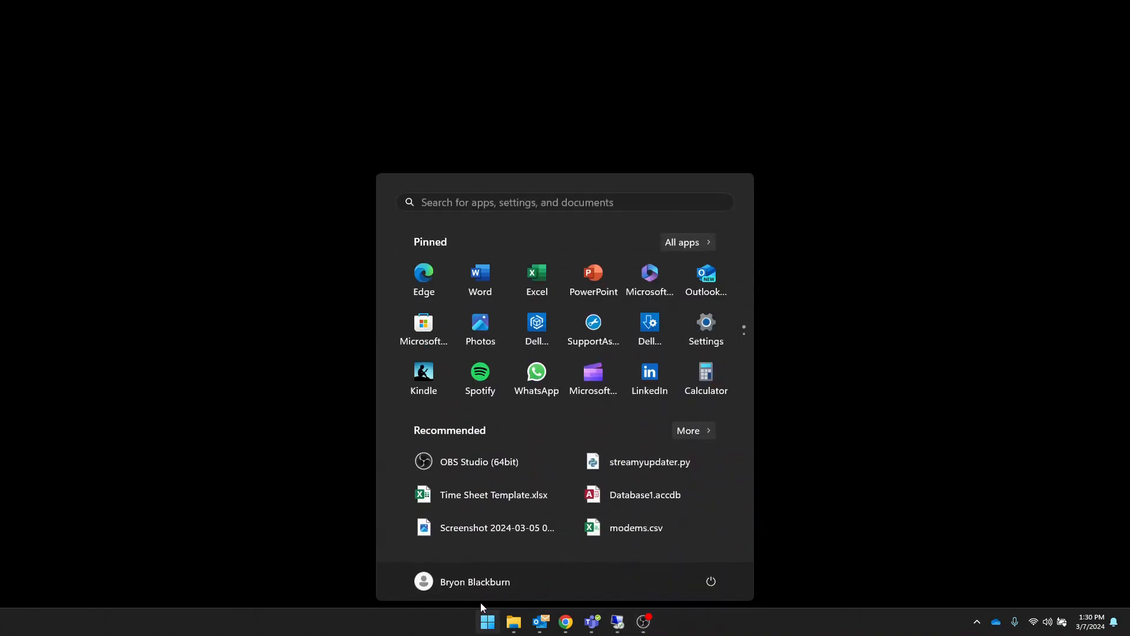
type("mst")
key("Return")
key("Right")
key("BackSpace")
type("1")
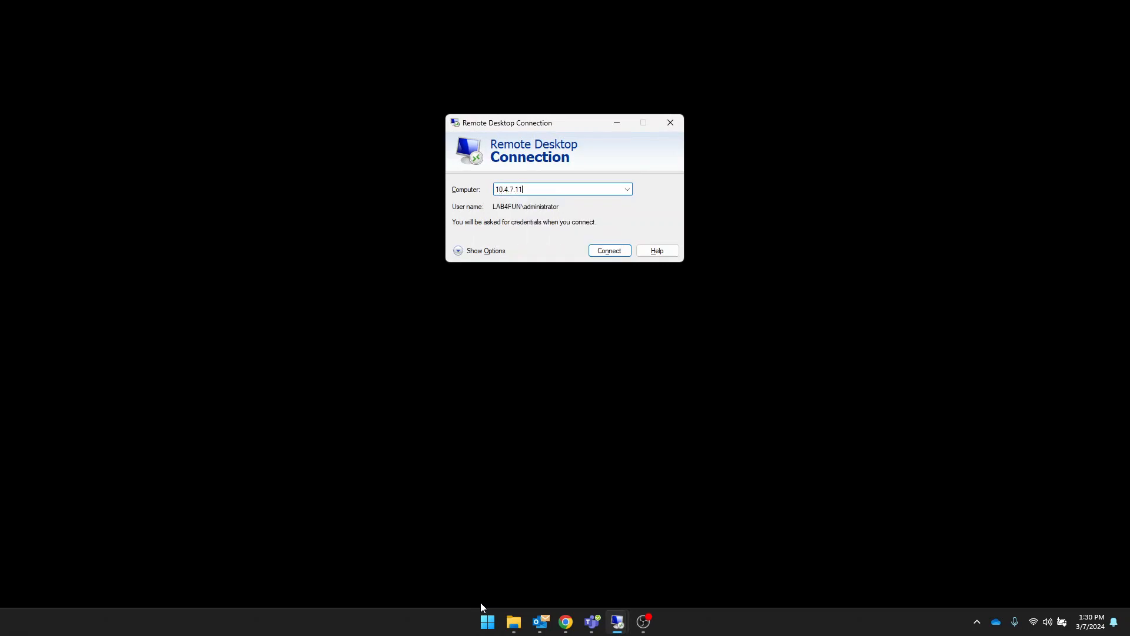
key("Return")
key("Return")
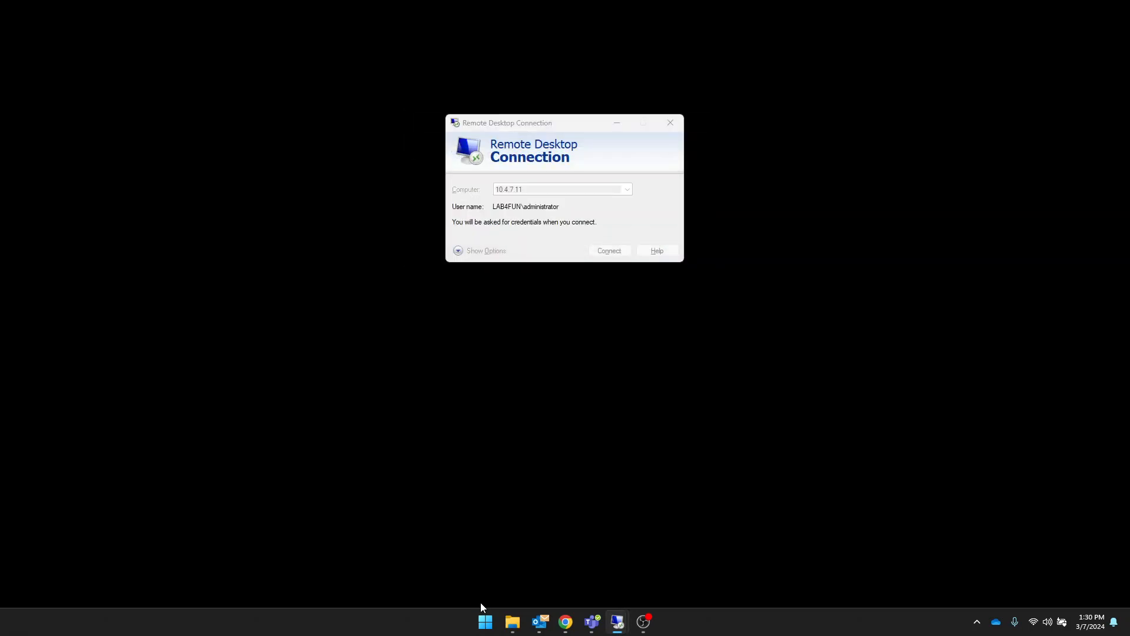
Step: Sign in with the administrator password and accept the DEV-DC02.LAB4FUN.LCL certificate warning
type("●●●●●●●●●")
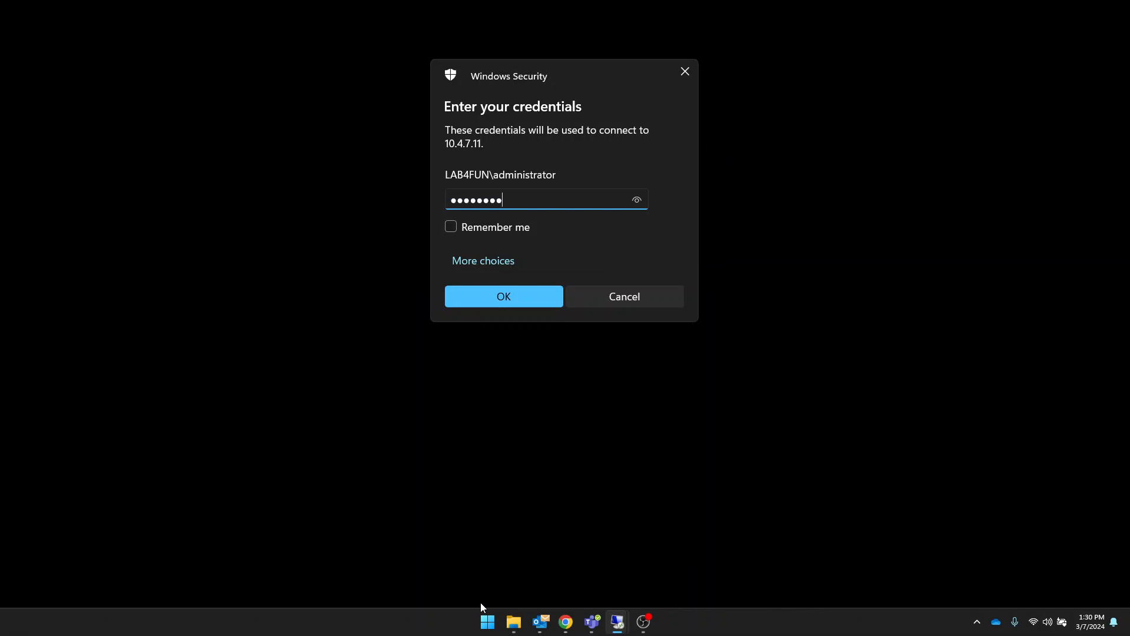
key("Return")
key("Left")
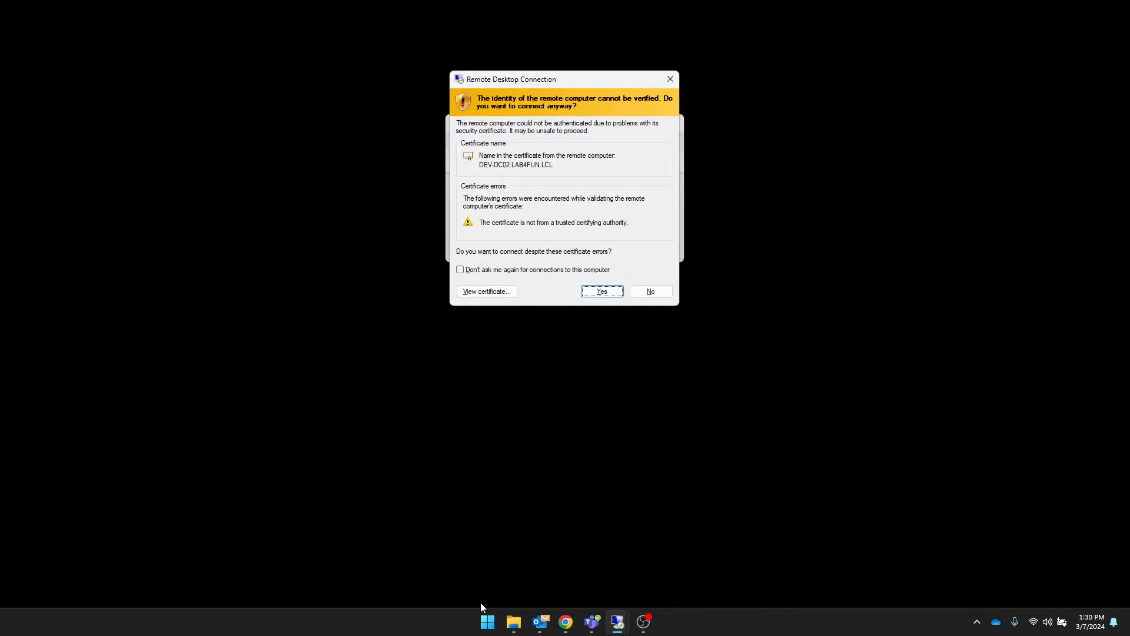
key("Return")
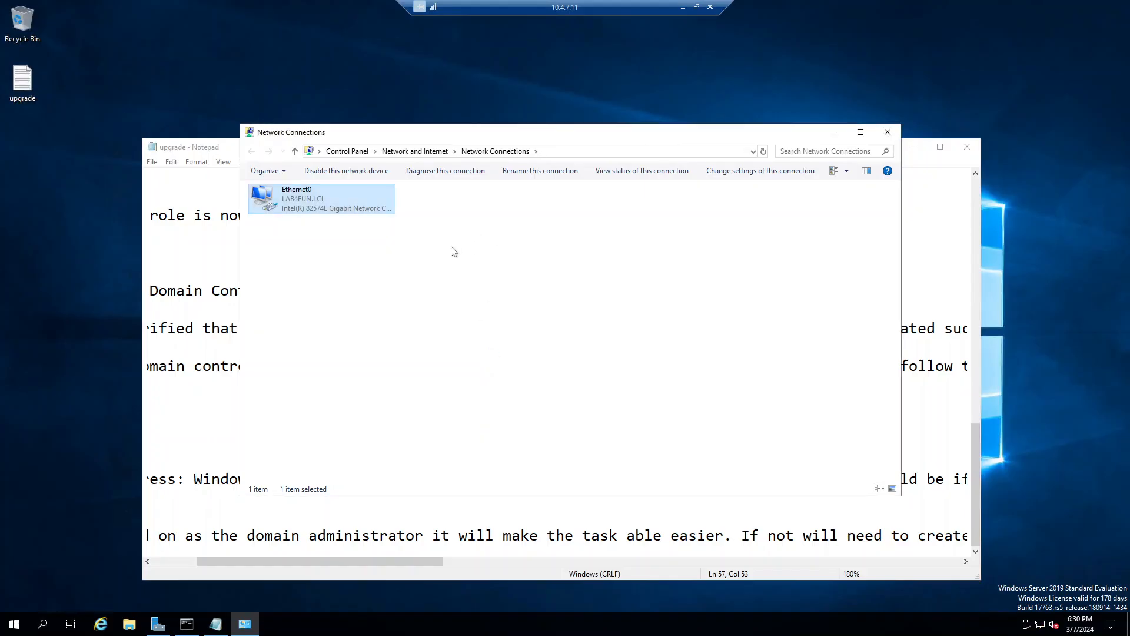
Step: Re-run ping 10.4.7.12 (now unreachable), then ping 10.4.7.11 (replies), stopping each with Ctrl+C
left_click(187, 624)
key("Up")
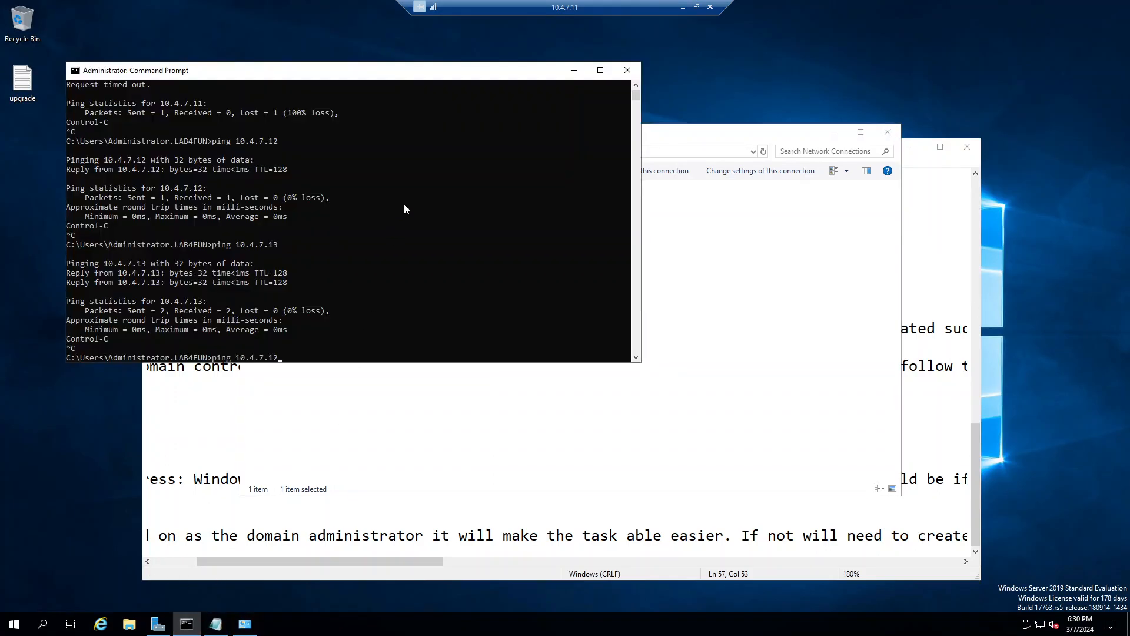
key("Return")
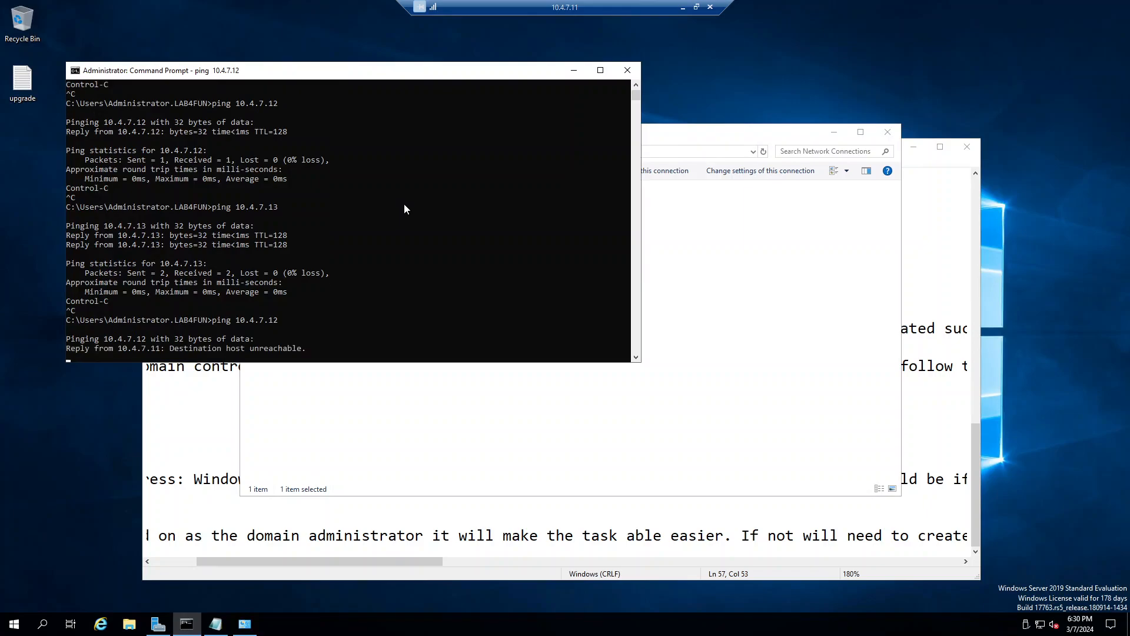
key("ctrl+c")
key("Up")
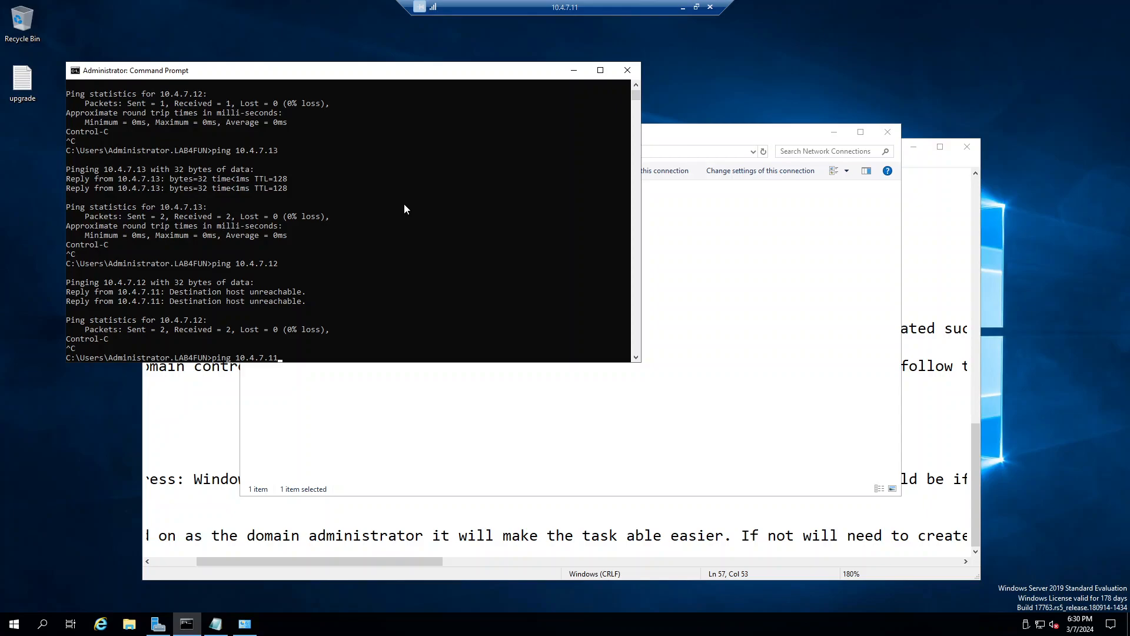
key("Return")
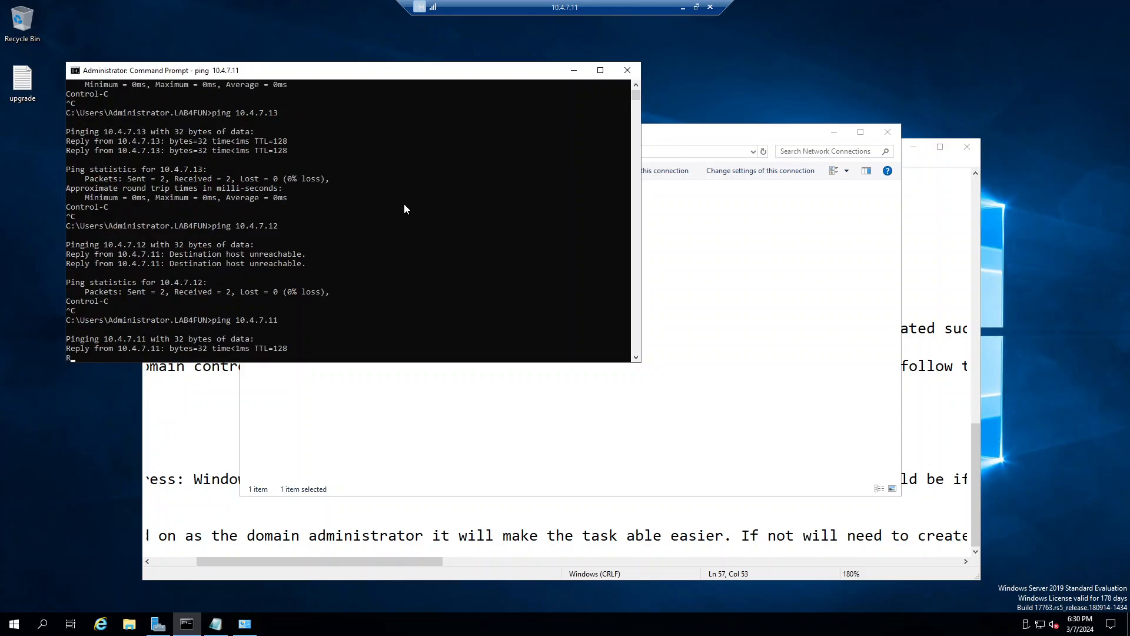
key("ctrl+c")
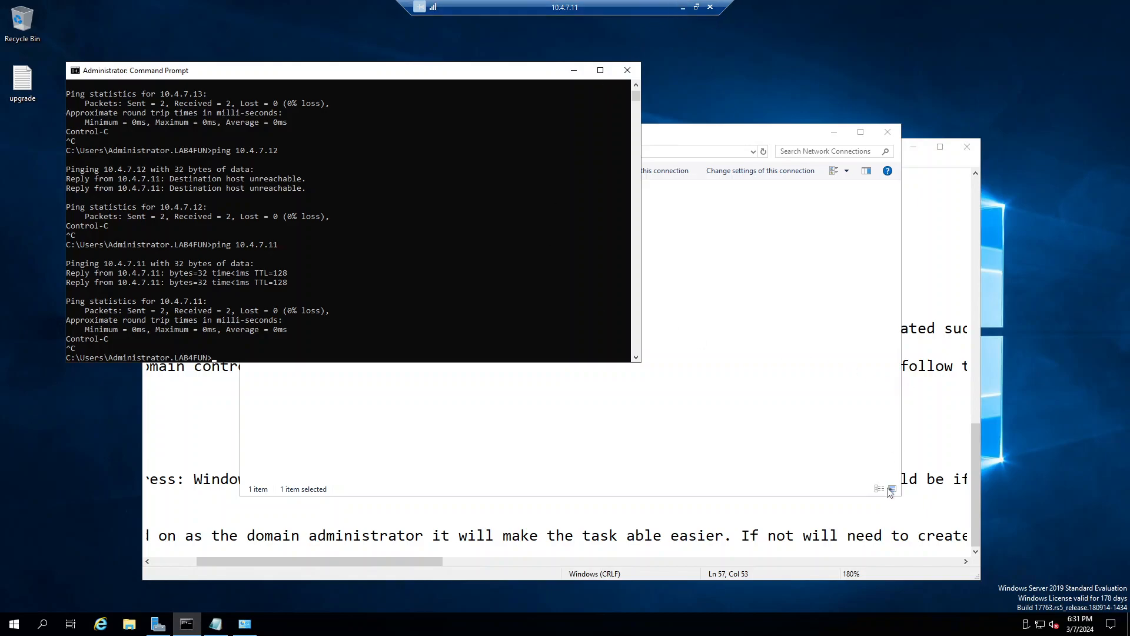
Step: Launch Active Directory Users and Computers and show the LAB4FUN.LCL Users container
left_click(5, 631)
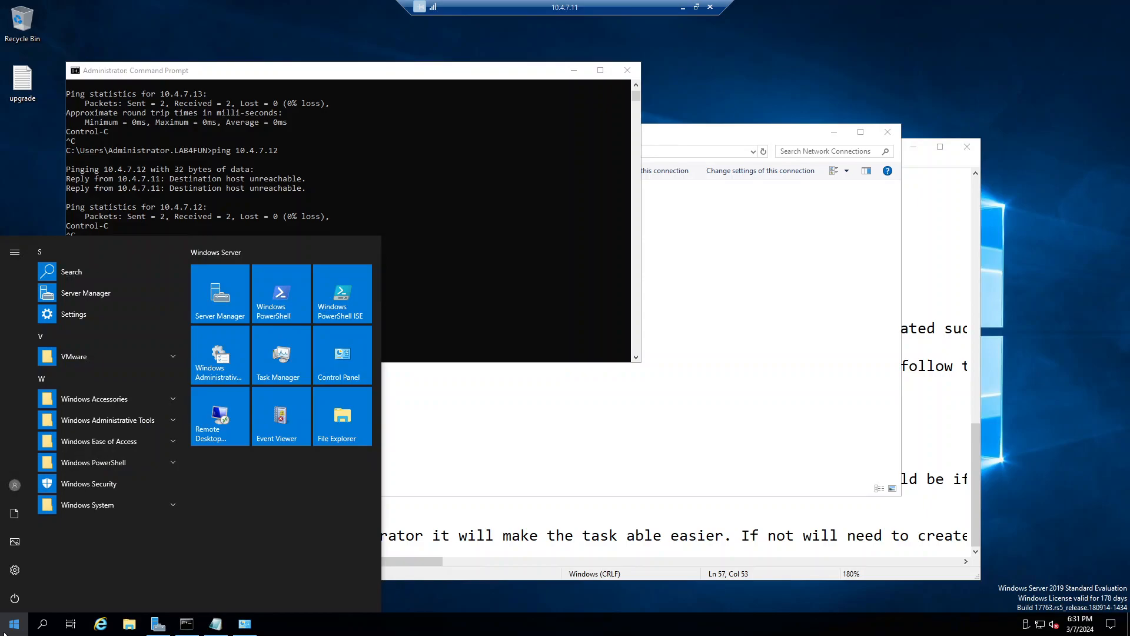
type("active")
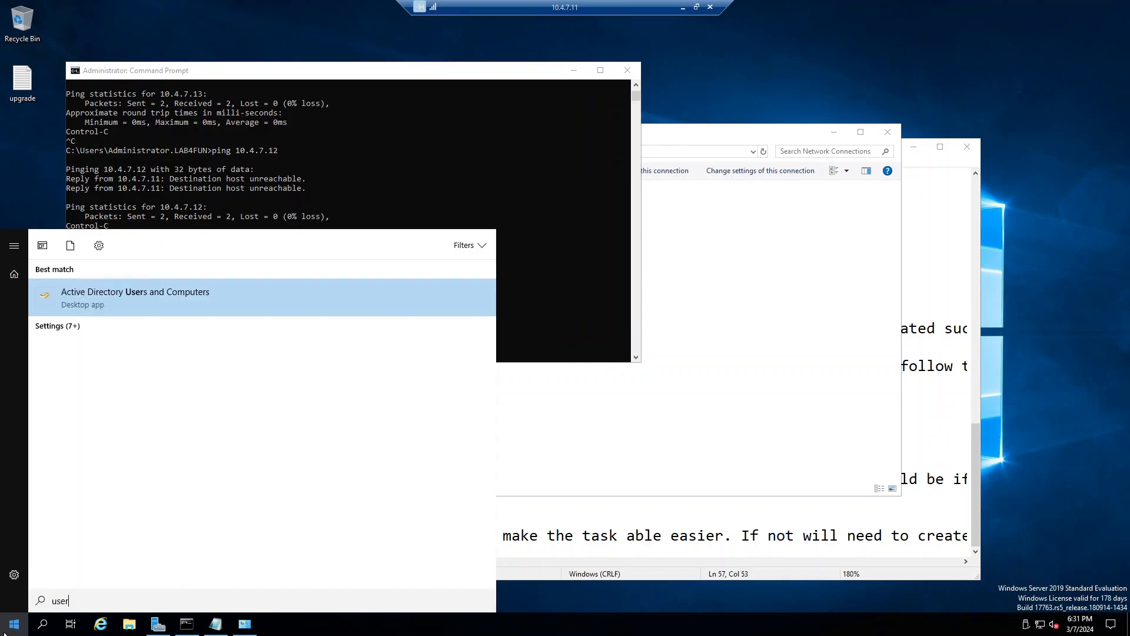
key("Return")
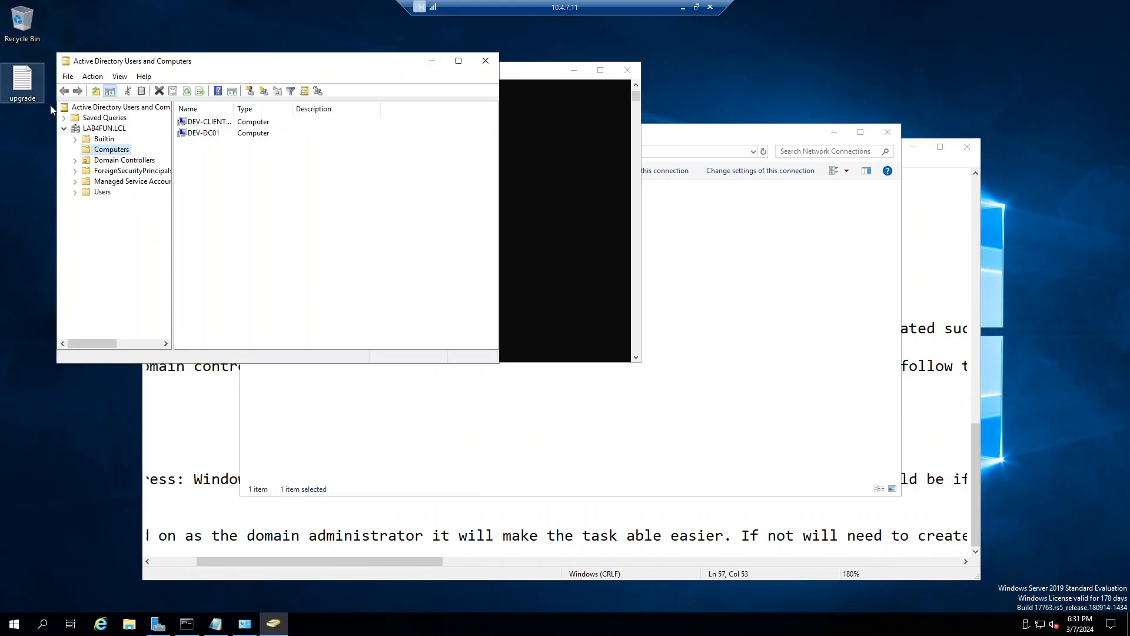
left_click(102, 192)
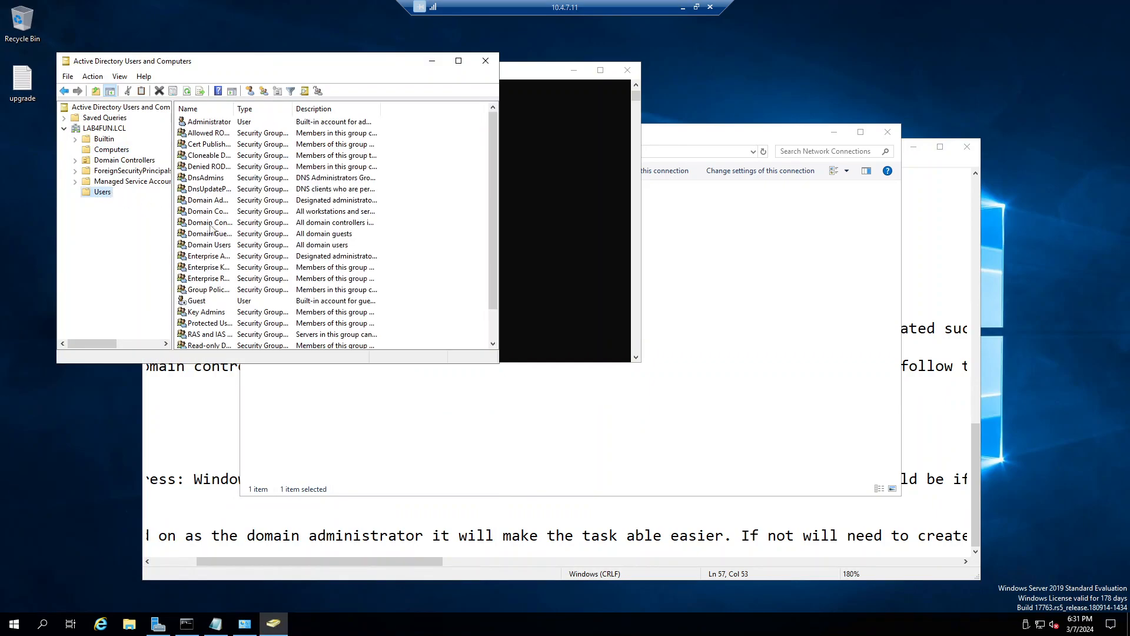
Step: Start a new user in the Users container and enter the 'test user' names and logon name
right_click(412, 245)
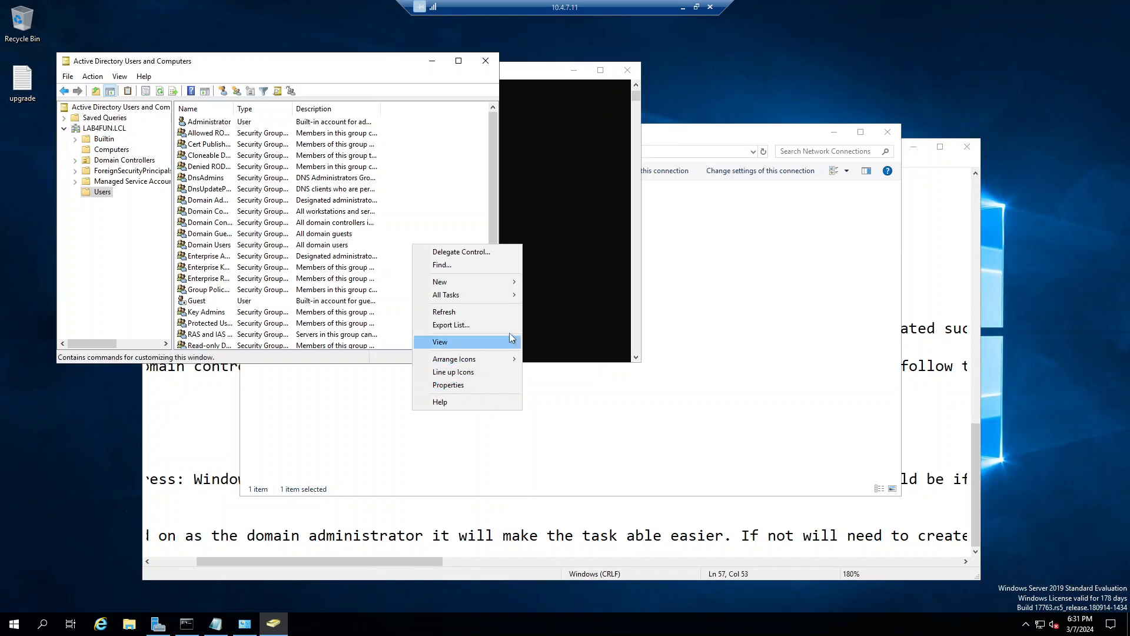
mouse_move(497, 288)
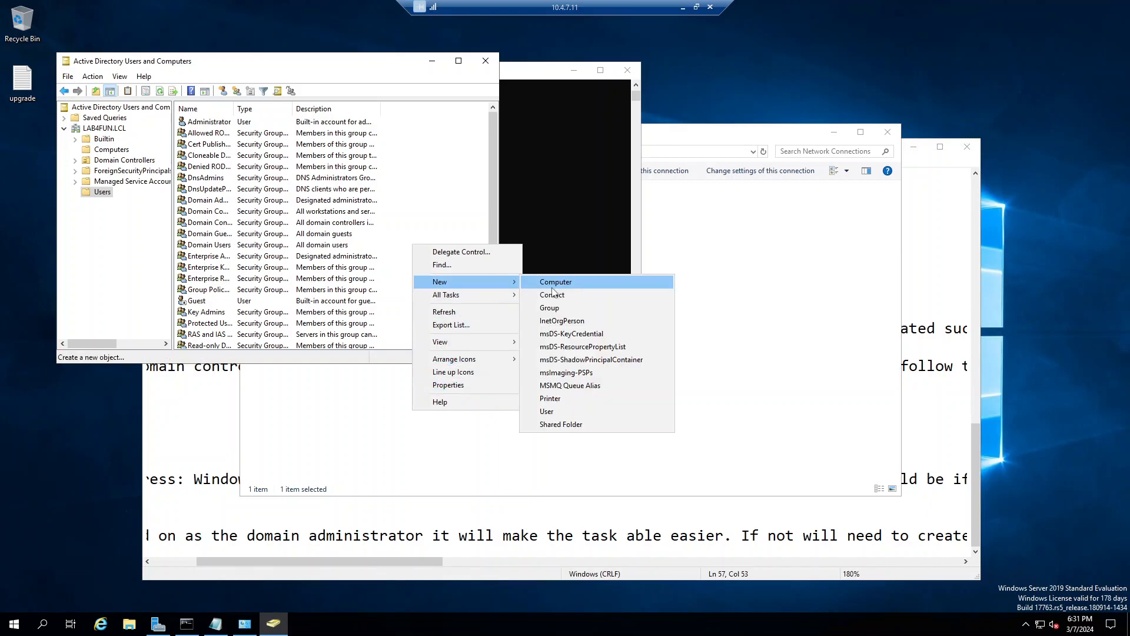
left_click(574, 410)
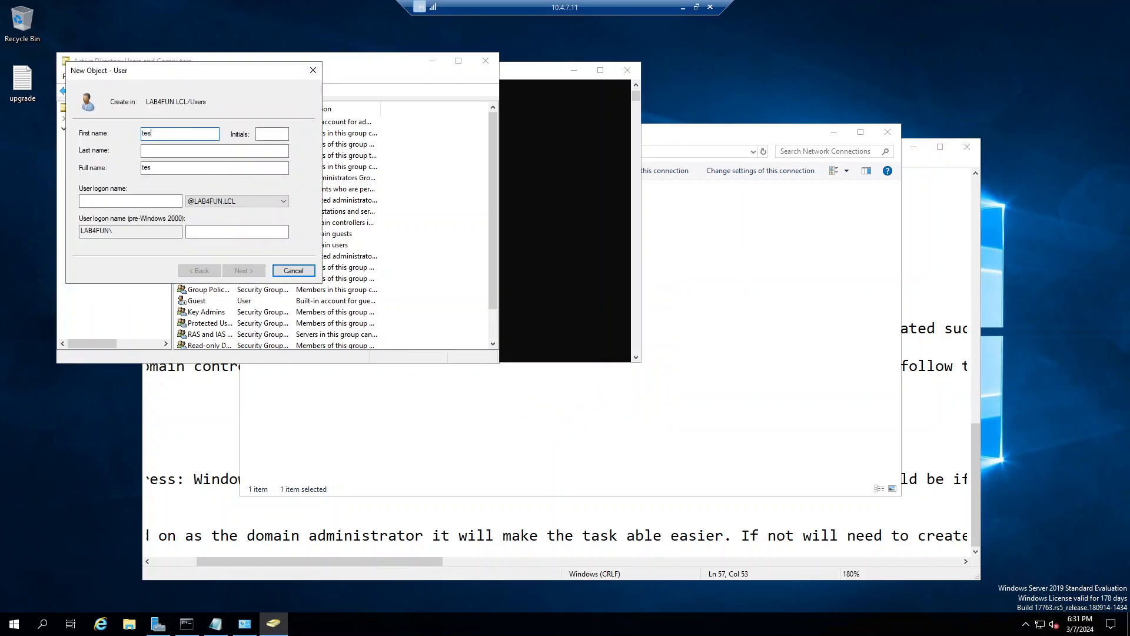
key("Tab")
type("u")
key("Tab")
key("Tab")
type("b")
key("Return")
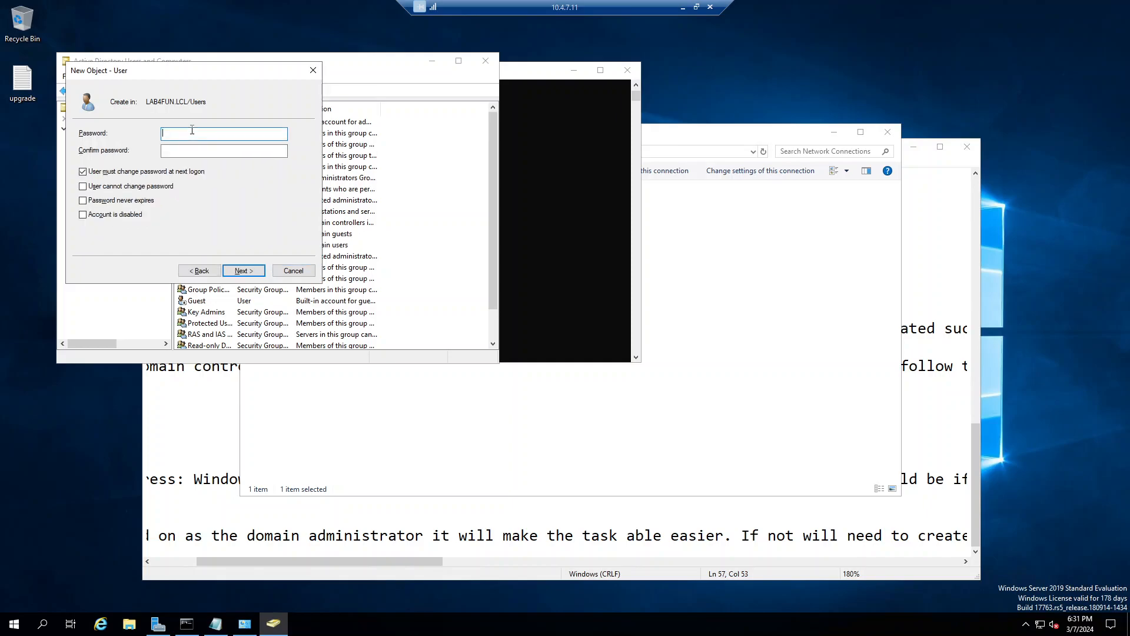
Step: Set and confirm the password, clear 'must change password at next logon', and finish the wizard
type("****")
key("Tab")
type("******")
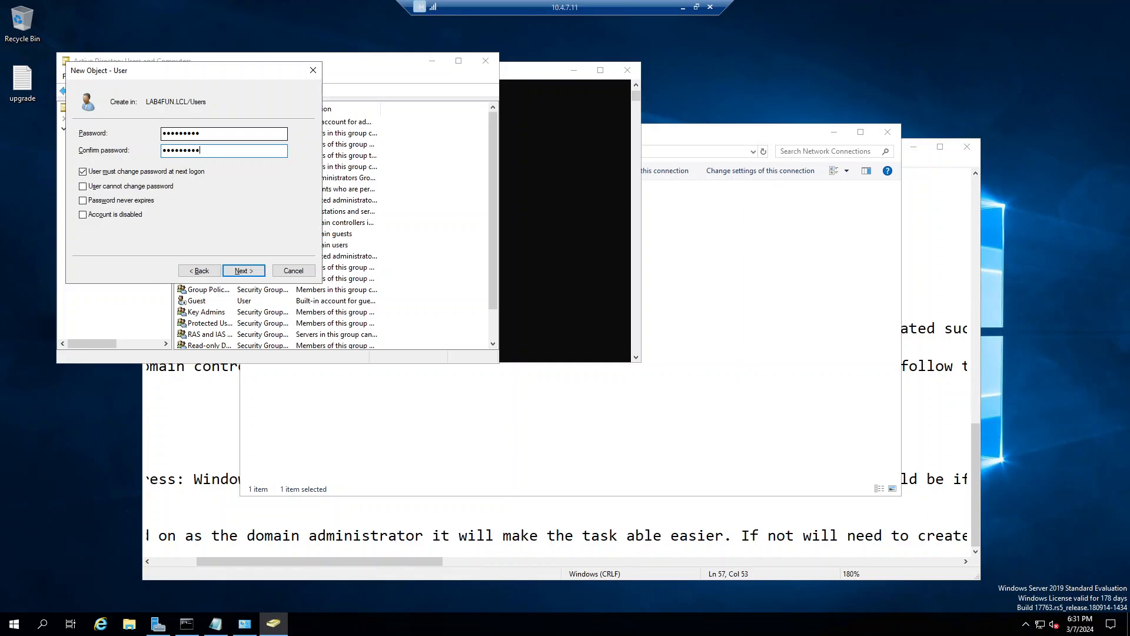
left_click(97, 172)
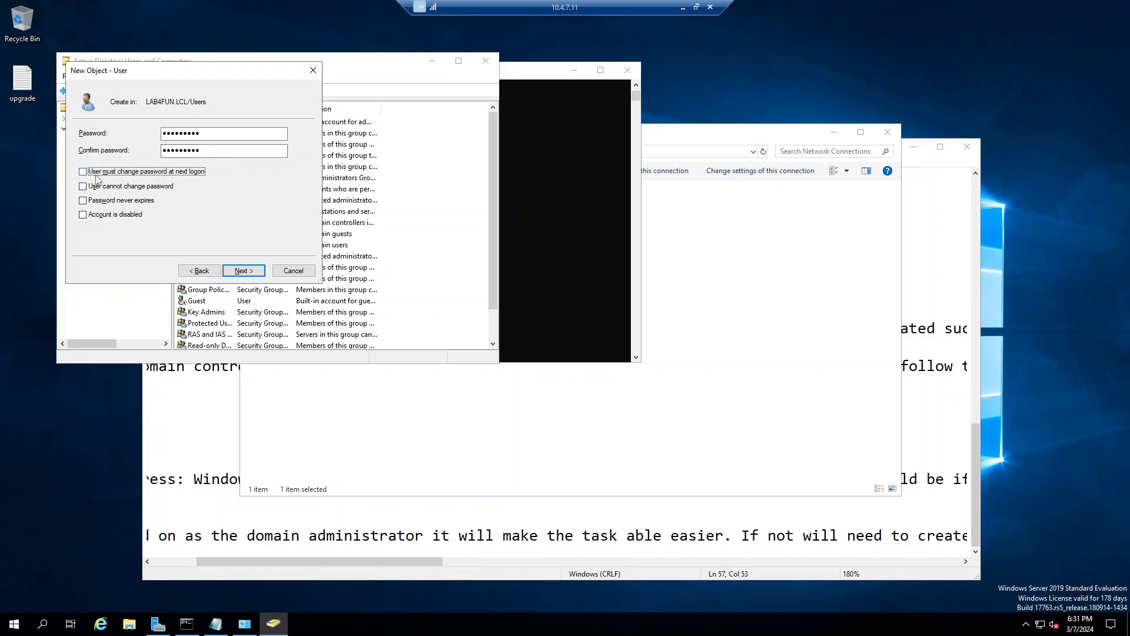
left_click(244, 272)
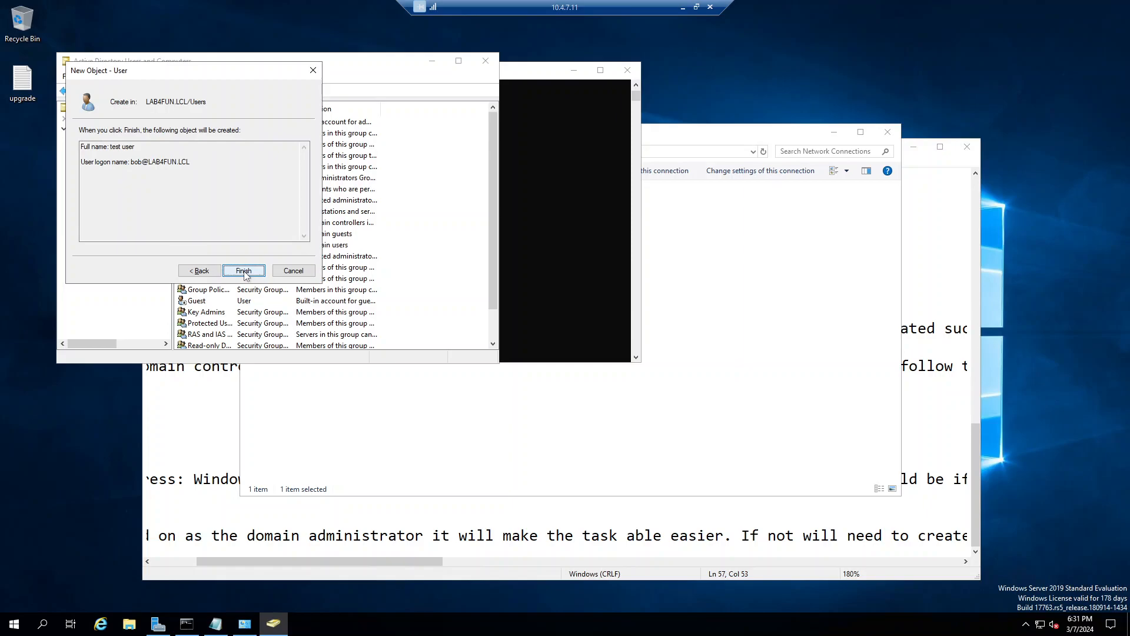
left_click(244, 271)
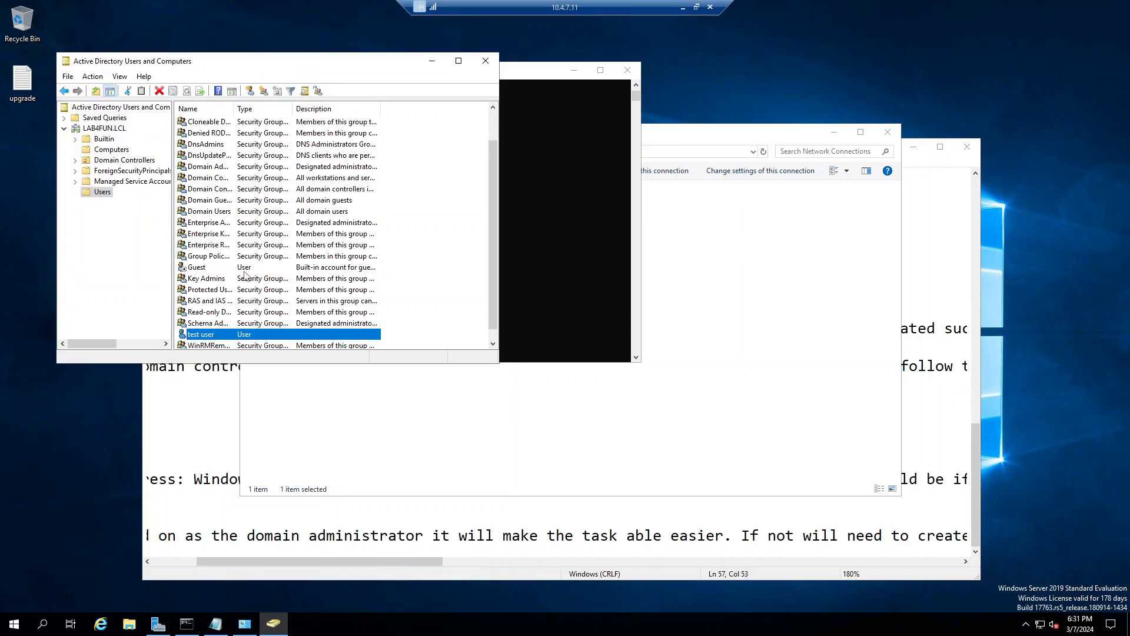
Step: Add the Administrators group, found by searching 'admin', to test user's Member Of list and apply
double_click(226, 334)
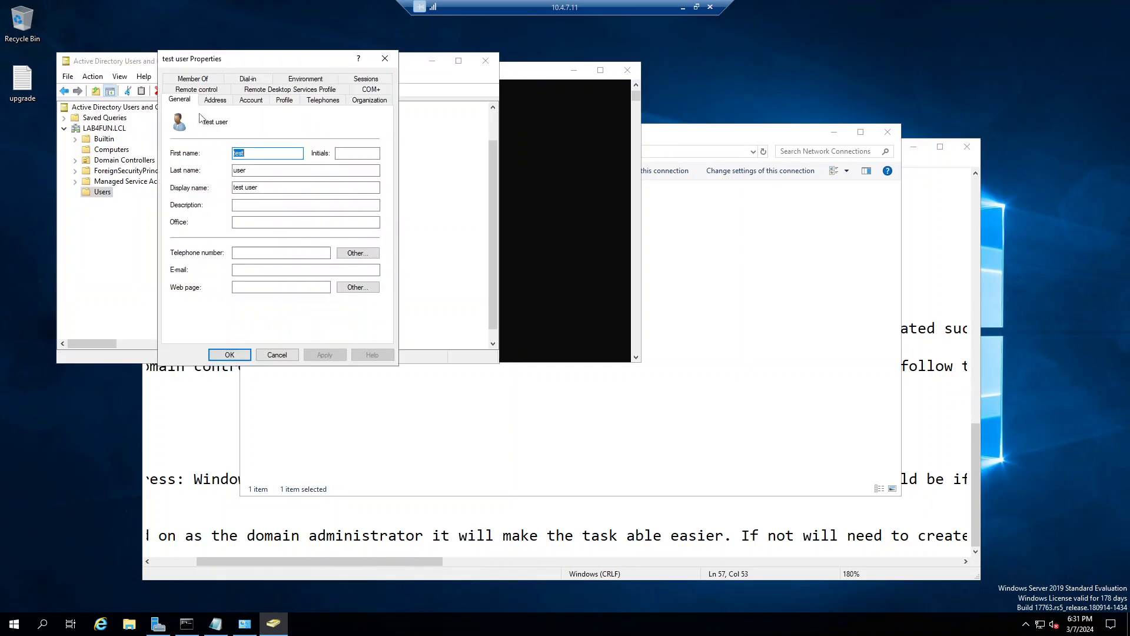
left_click(199, 79)
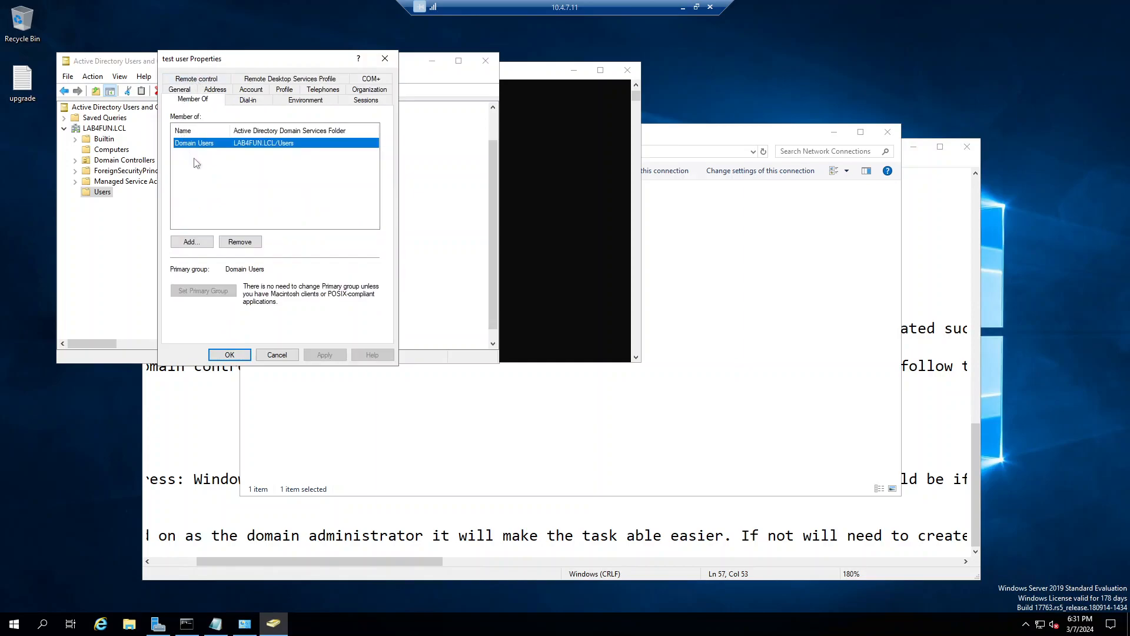
left_click(192, 242)
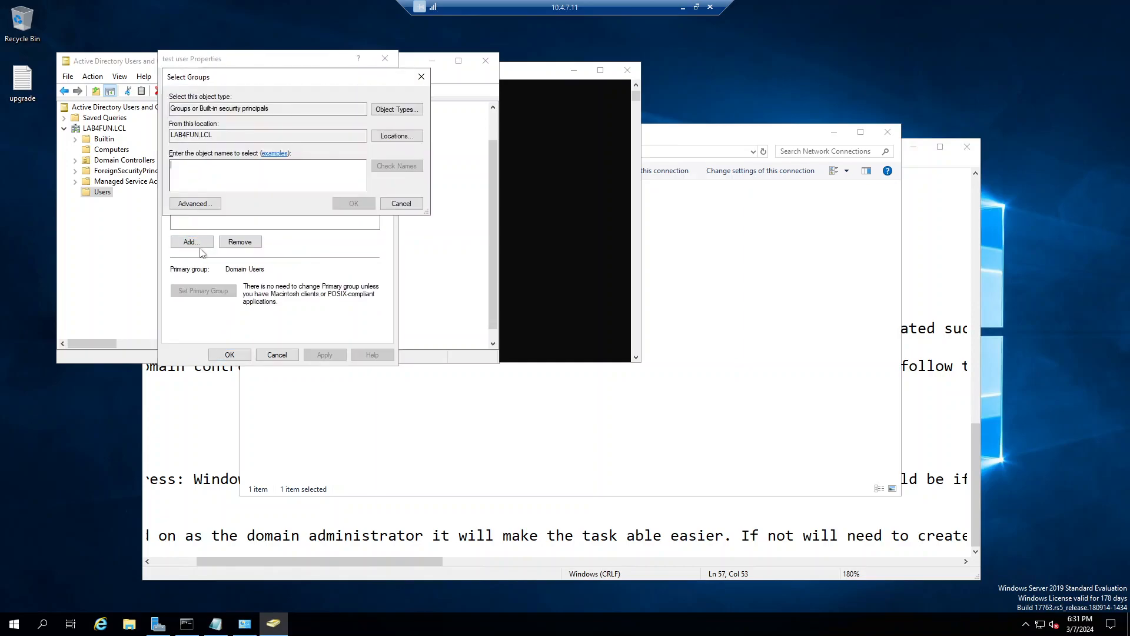
left_click(201, 197)
left_click(322, 191)
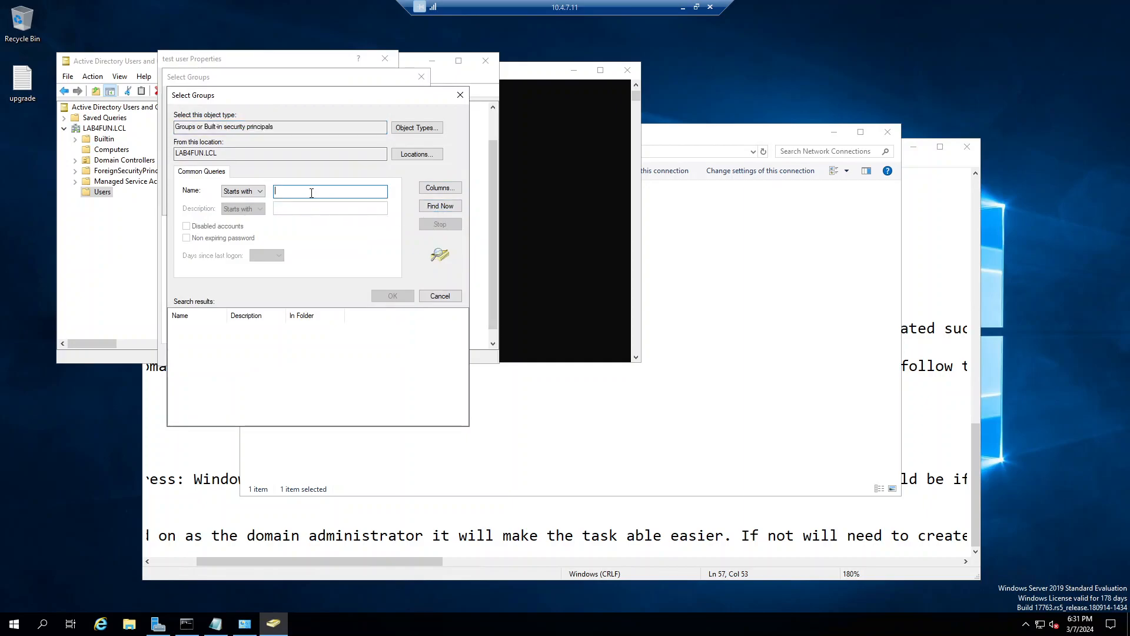
type("admin")
left_click(429, 206)
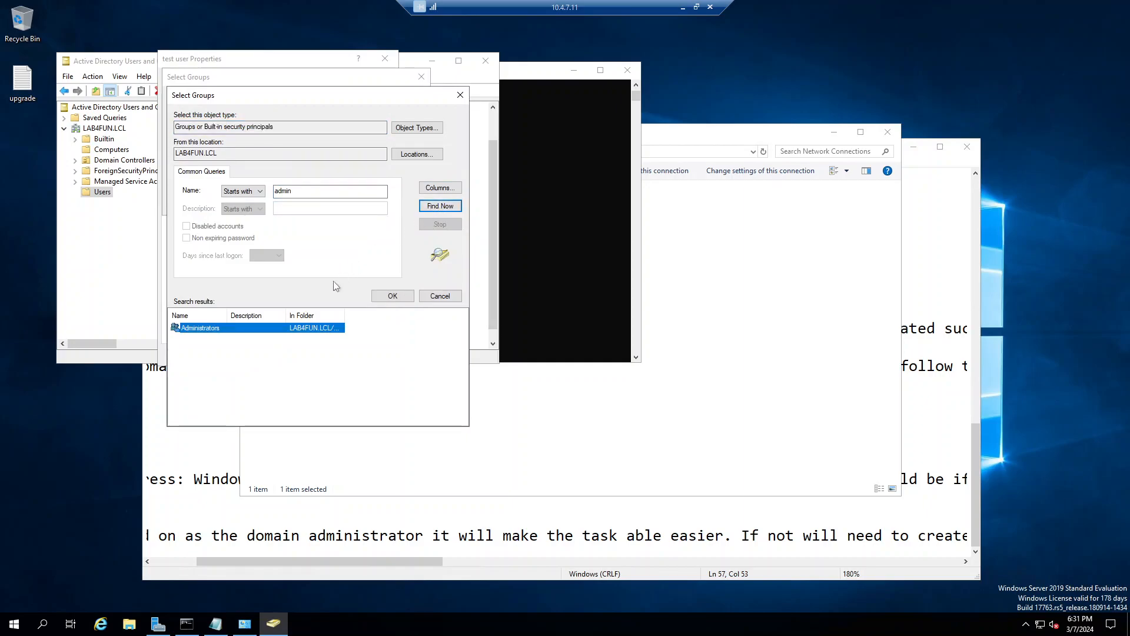
left_click(392, 296)
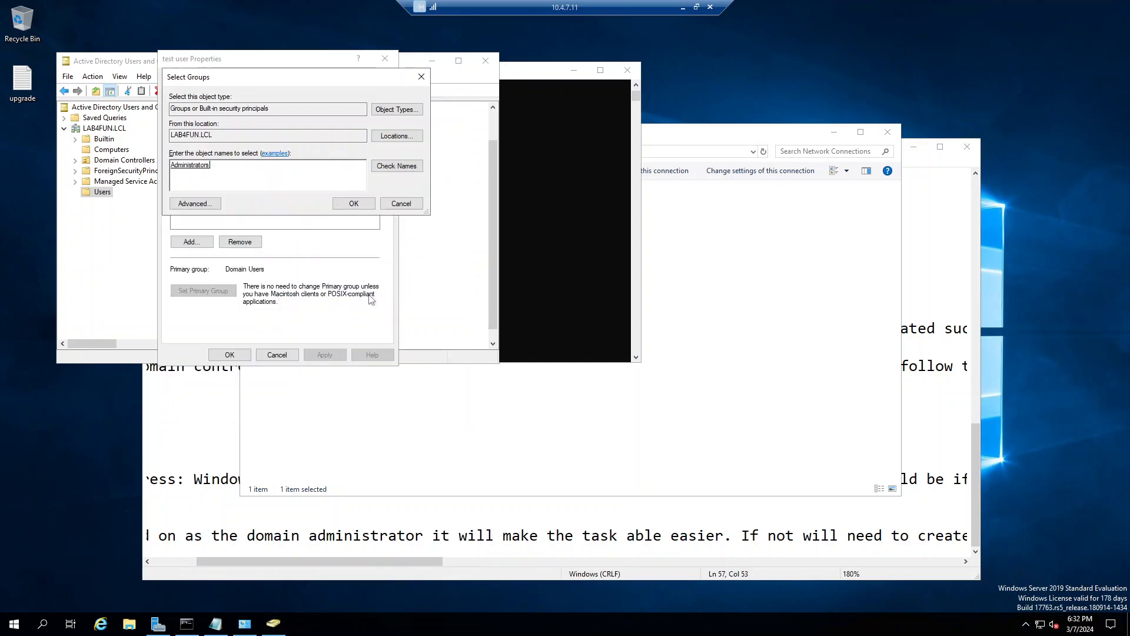
left_click(353, 204)
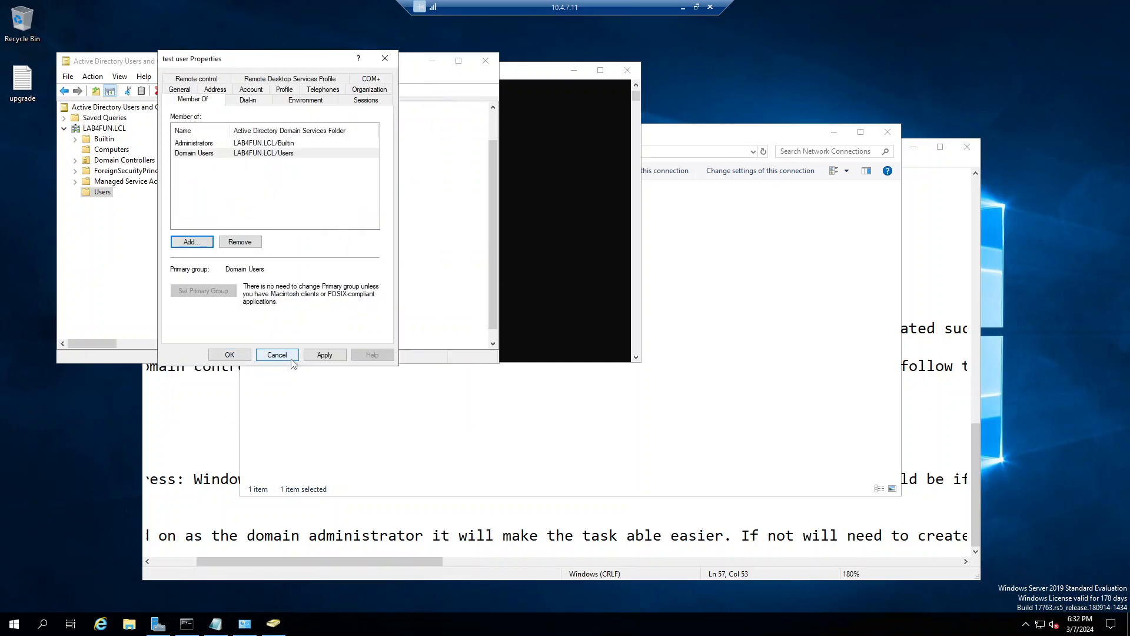
left_click(324, 356)
left_click(230, 355)
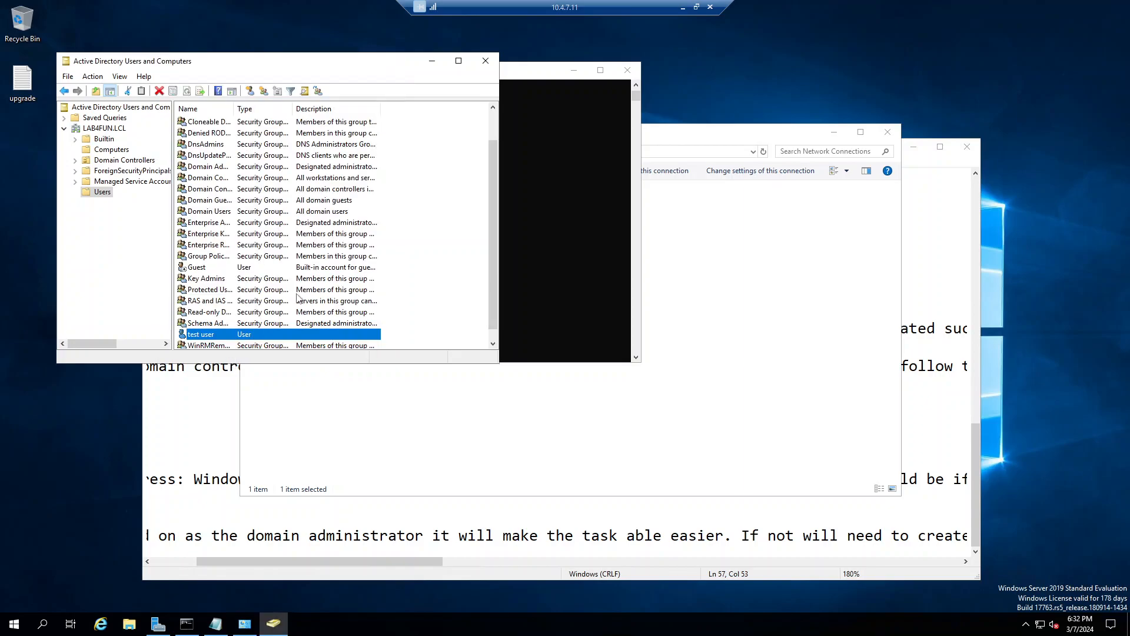
Step: Close Active Directory Users and Computers and switch to the 10.4.7.13 client session
left_click(486, 60)
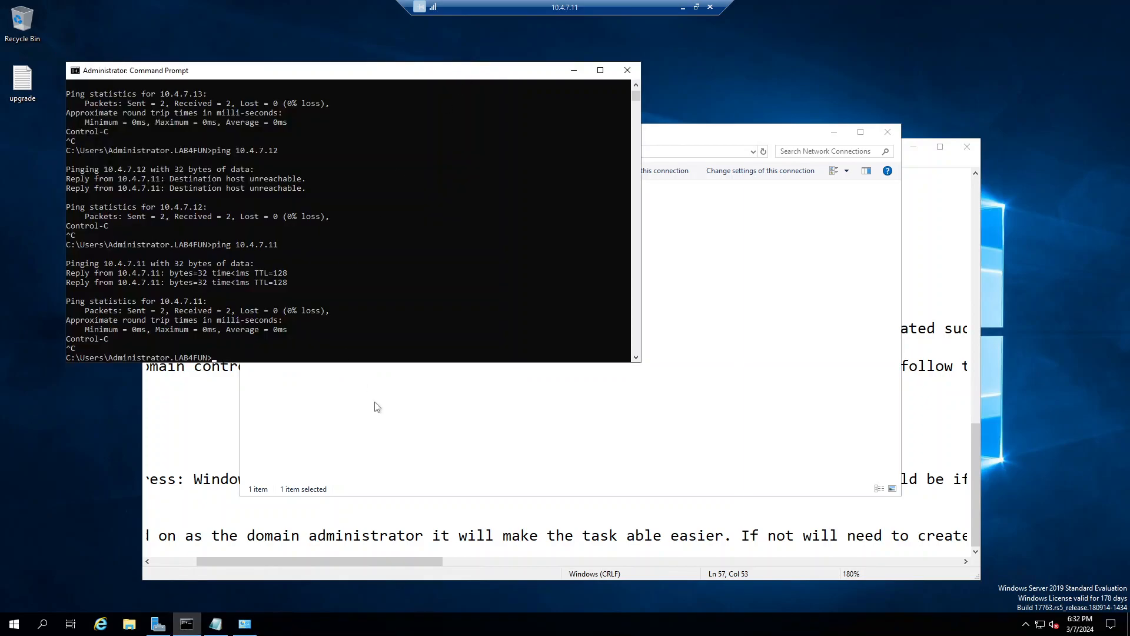
left_click(683, 7)
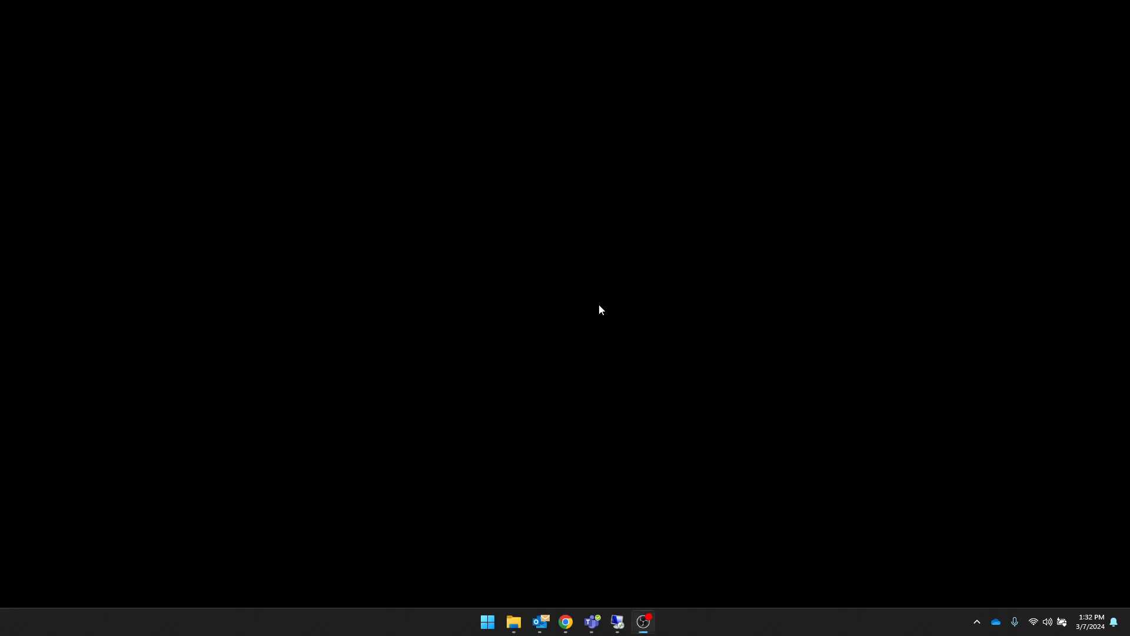
mouse_move(618, 622)
left_click(681, 559)
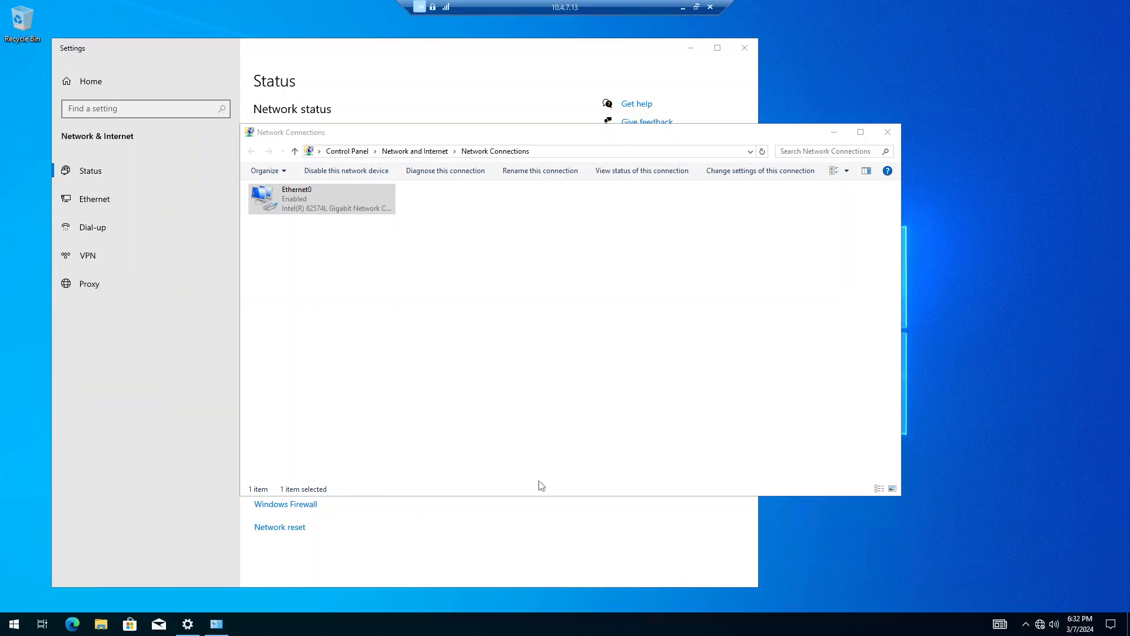
right_click(24, 627)
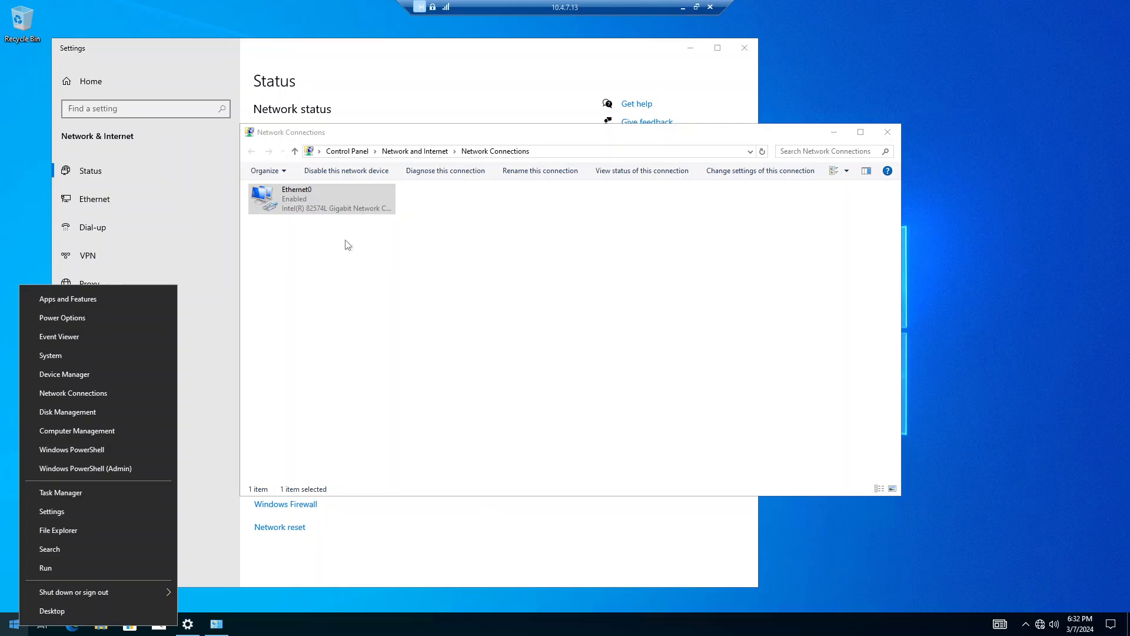
left_click(302, 211)
Step: Change Ethernet0's IPv4 preferred DNS server from 10.4.7.12 to 10.4.7.11 and save
right_click(302, 211)
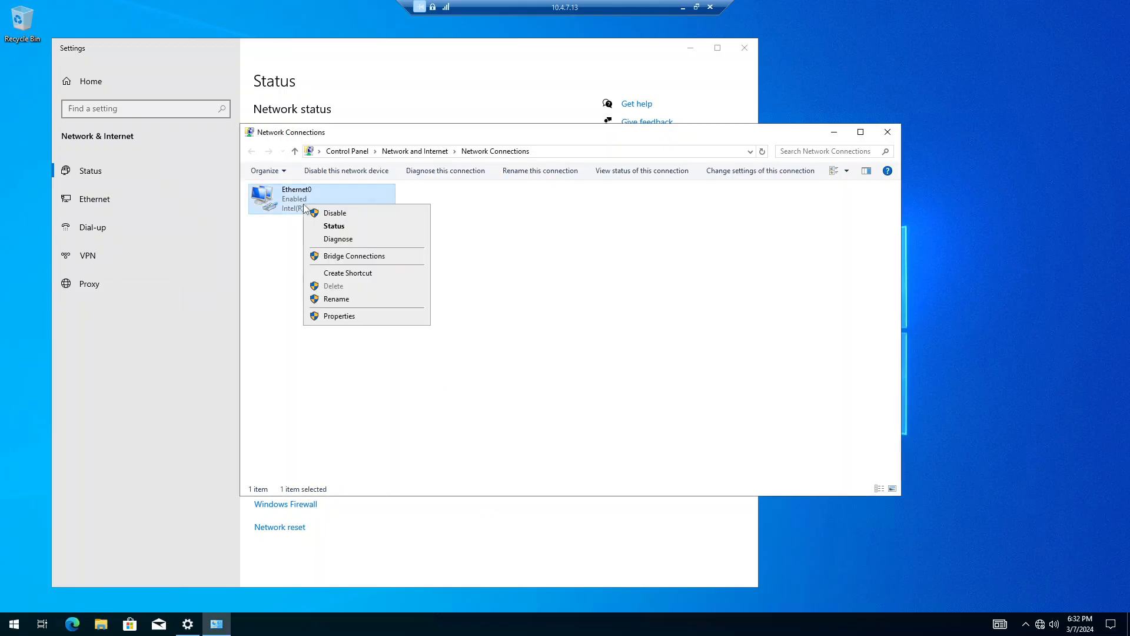
left_click(357, 318)
left_click(393, 307)
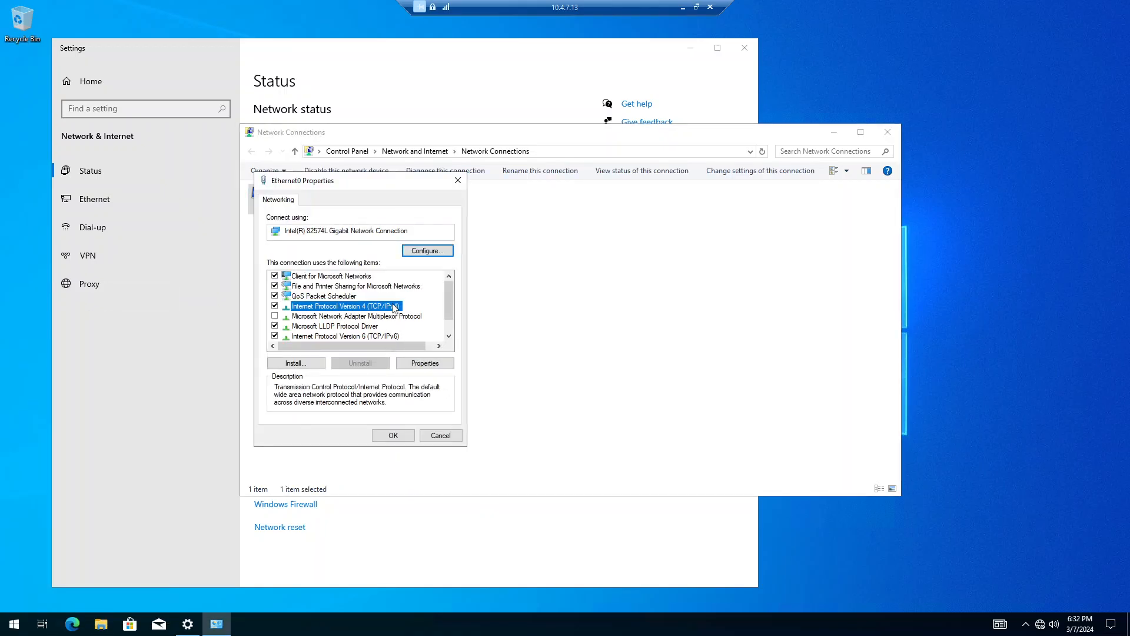
left_click(437, 363)
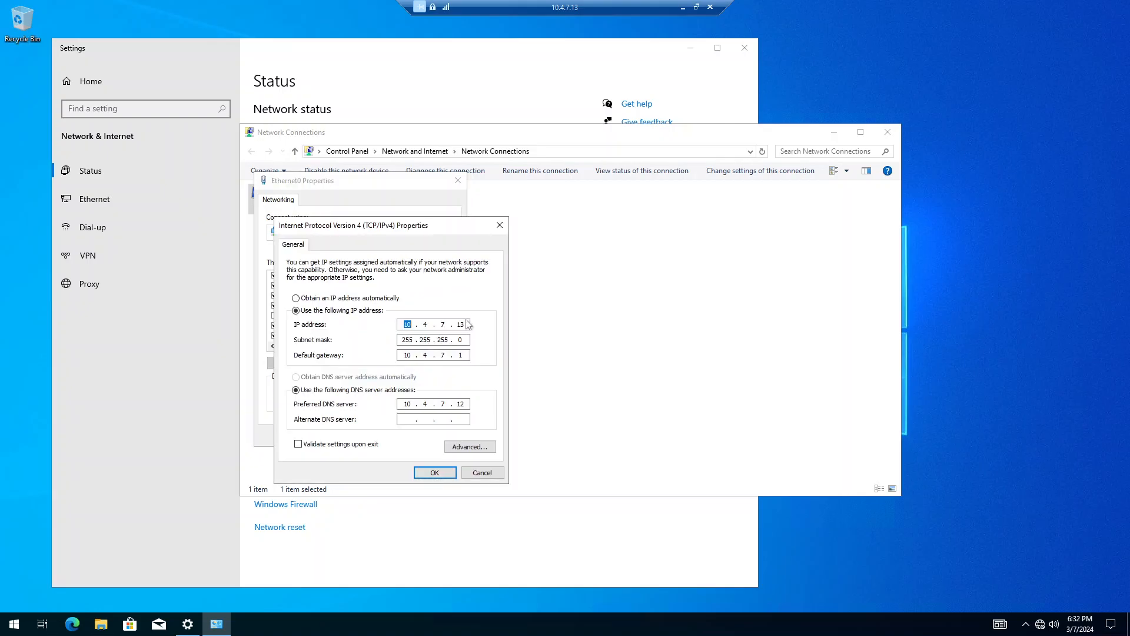
left_click(464, 324)
type("13")
left_click(466, 404)
left_click(434, 472)
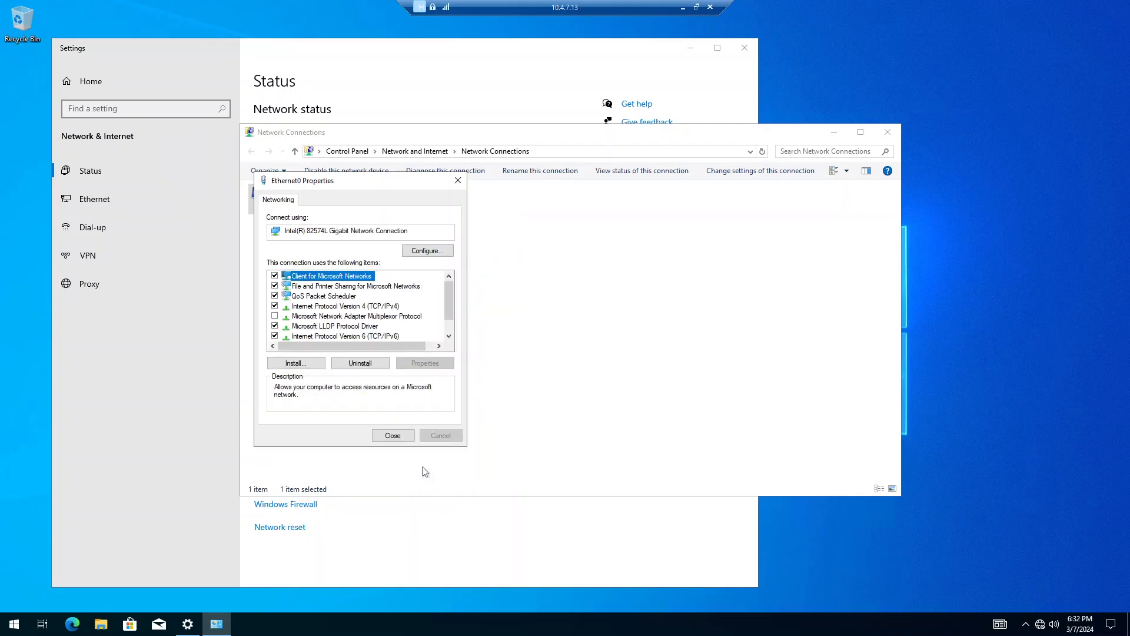
left_click(392, 435)
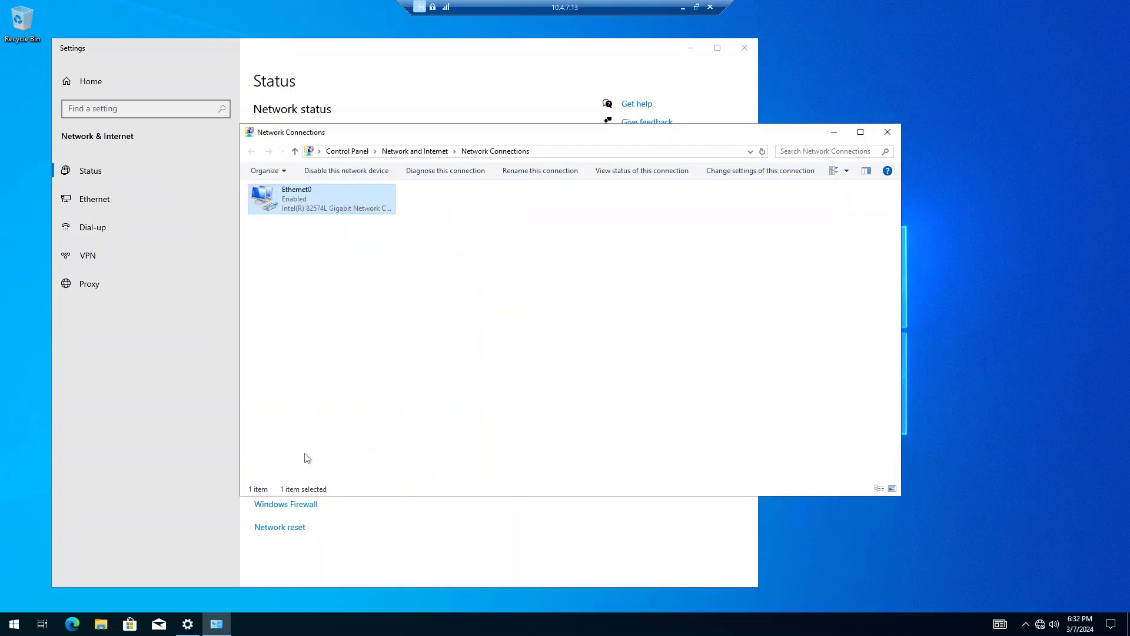
Step: Run gpupdate /force in an administrator PowerShell on the 10.4.7.13 client
right_click(17, 627)
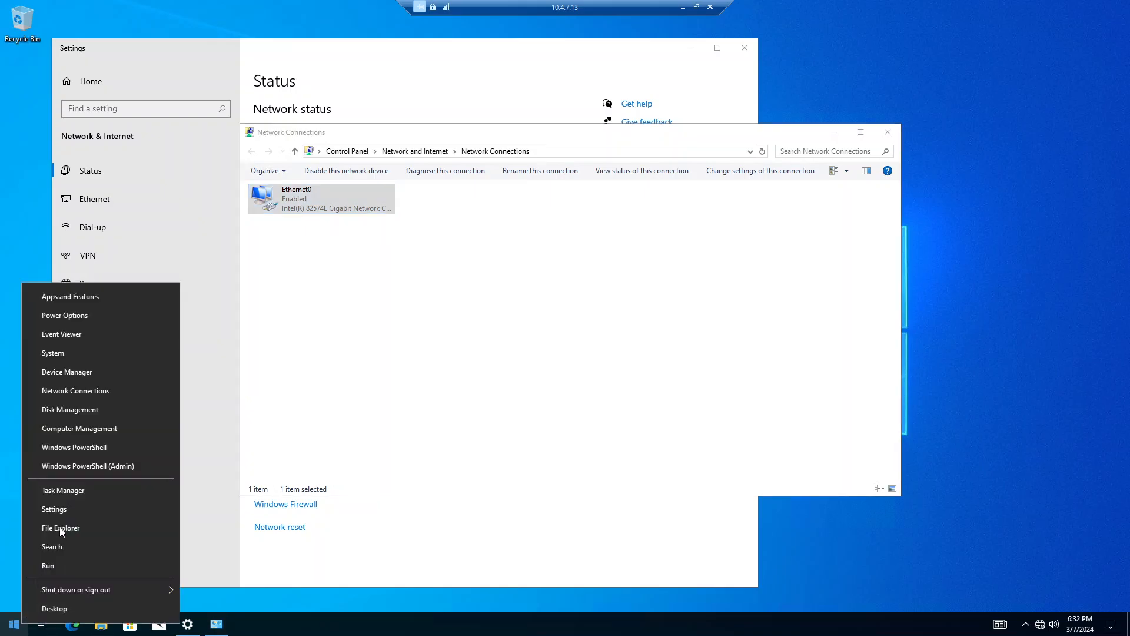
left_click(110, 466)
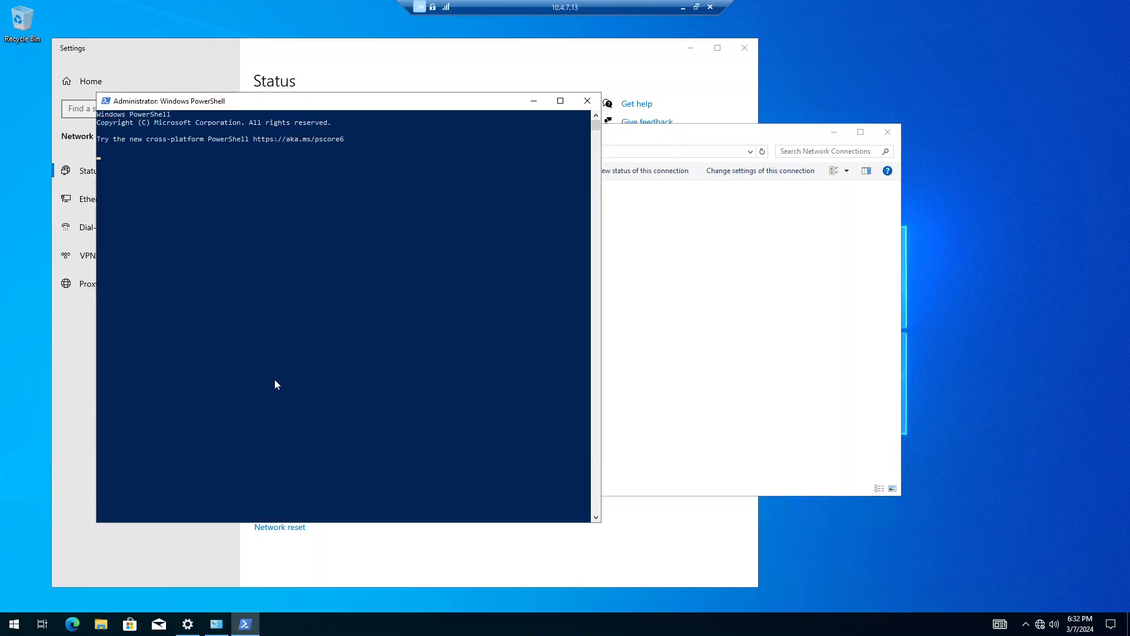
type("gpupdate /for")
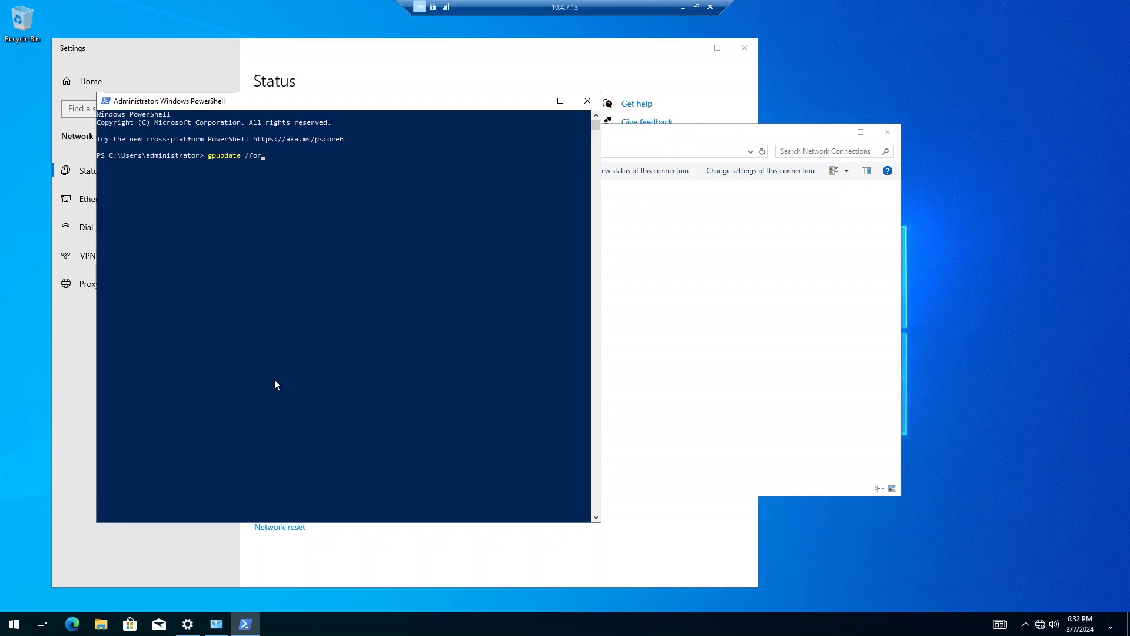
type("ce")
key("Return")
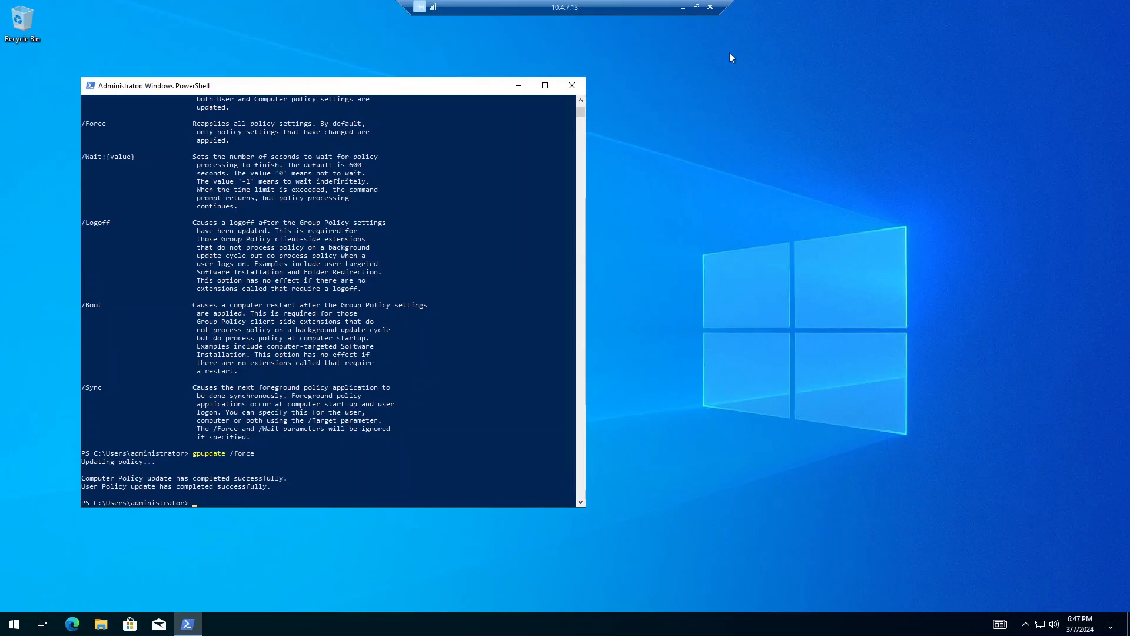
Step: On the 10.4.7.11 server, set Ethernet0's IPv4 preferred DNS to 127.0.0.1 and save
left_click(683, 9)
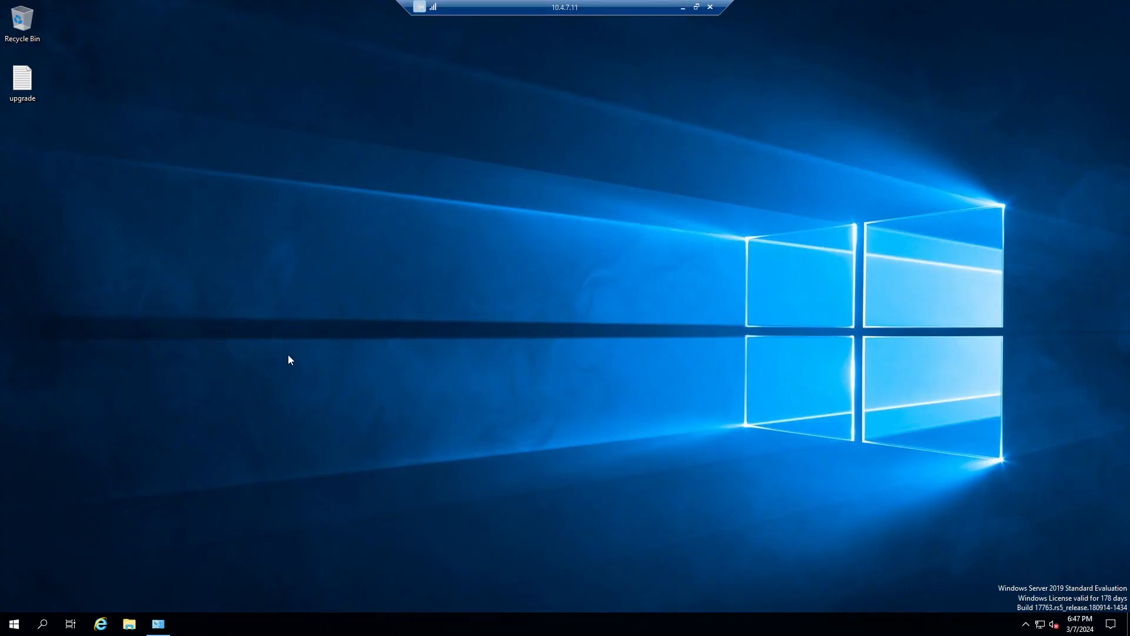
left_click(160, 624)
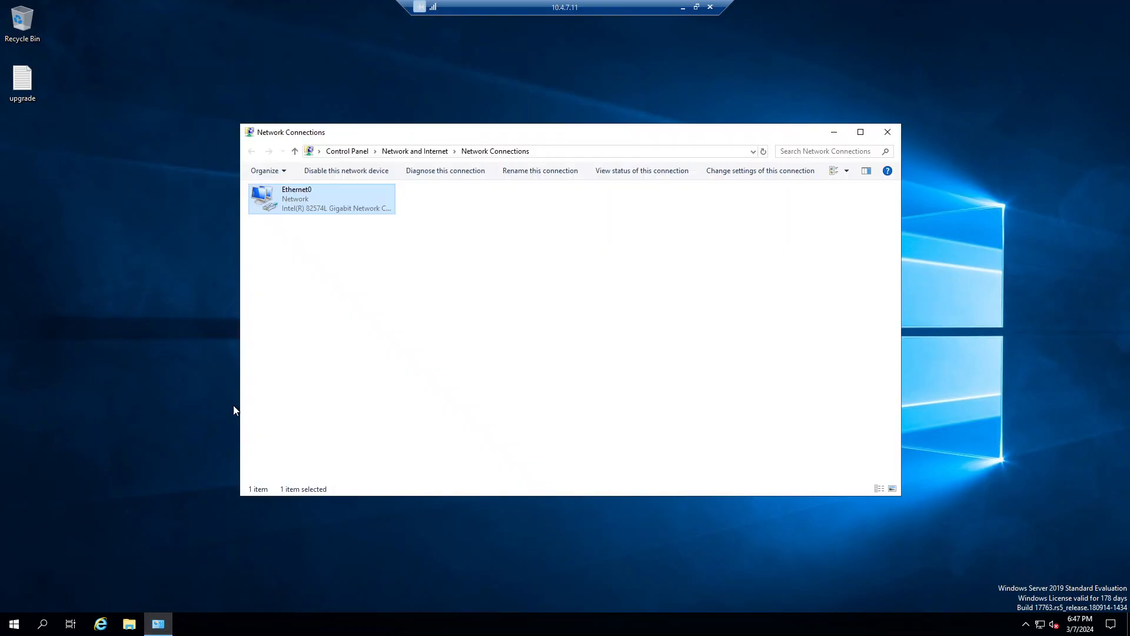
right_click(327, 193)
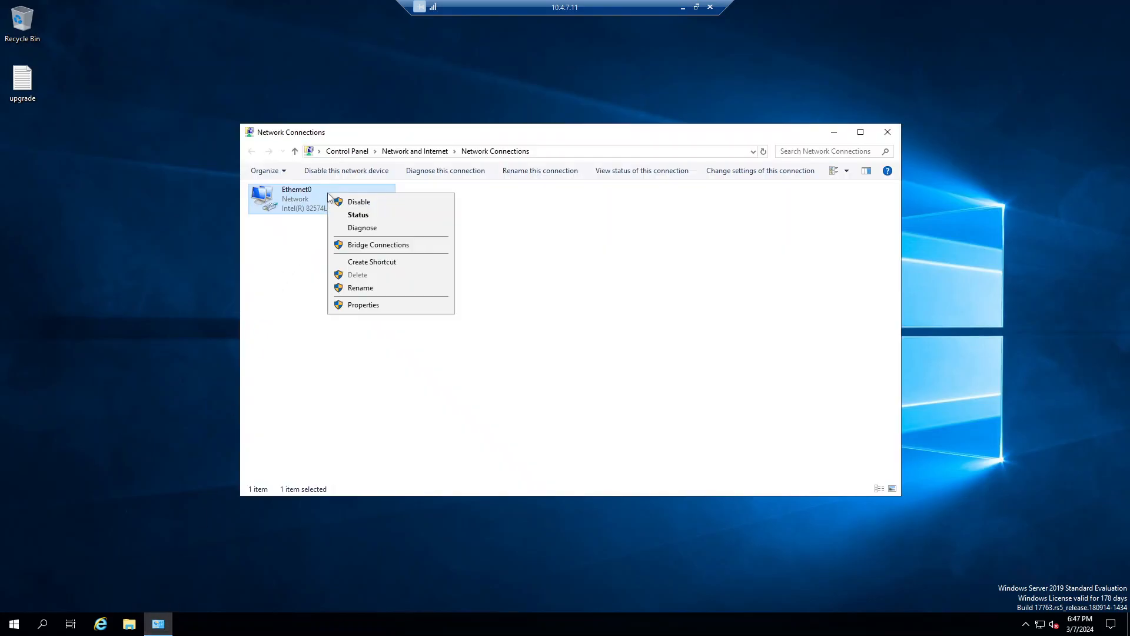
left_click(406, 306)
left_click(381, 307)
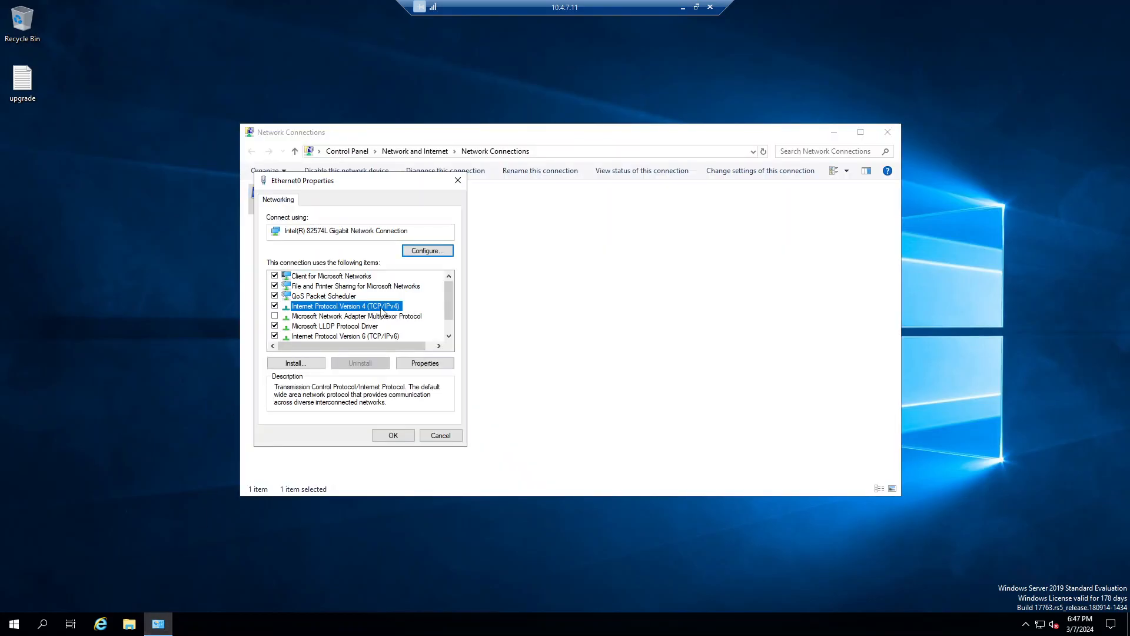
left_click(425, 363)
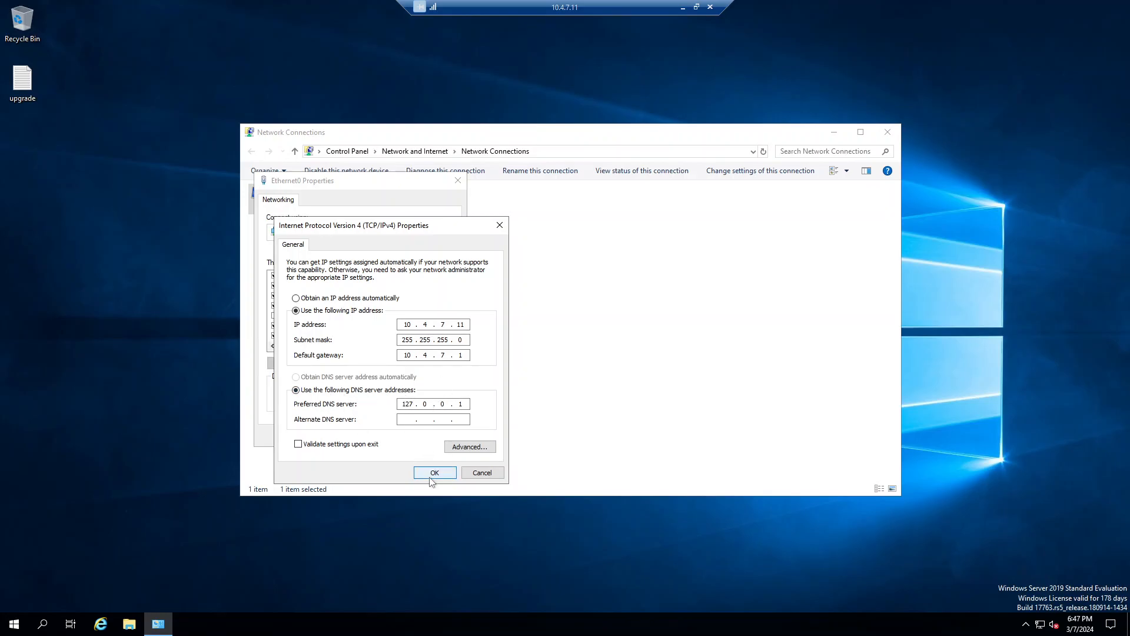
left_click(473, 474)
left_click(440, 439)
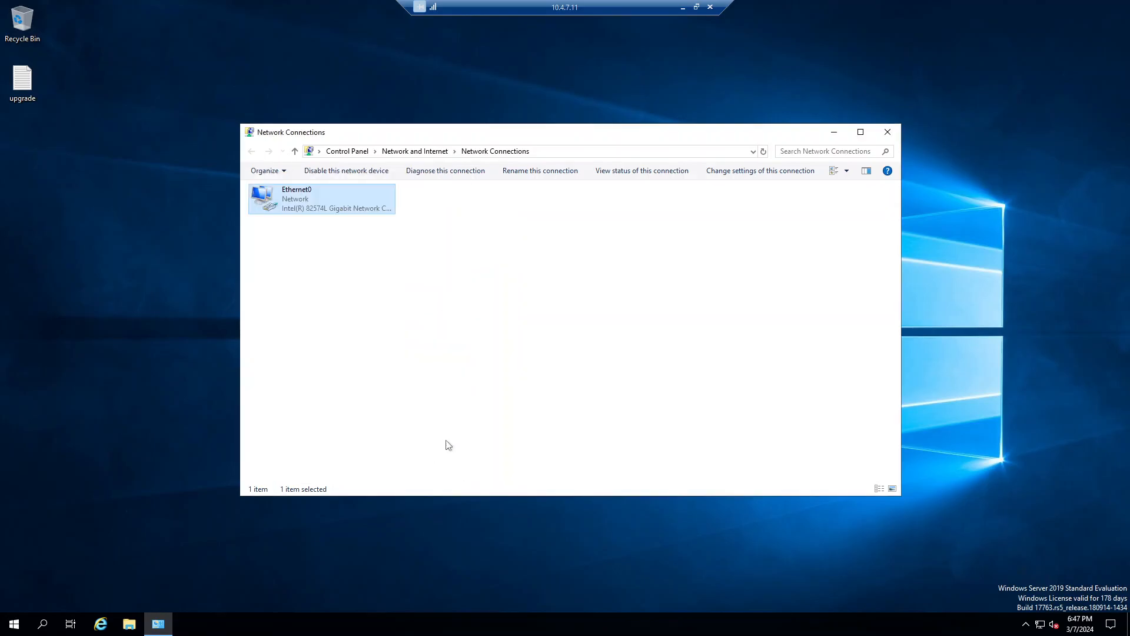